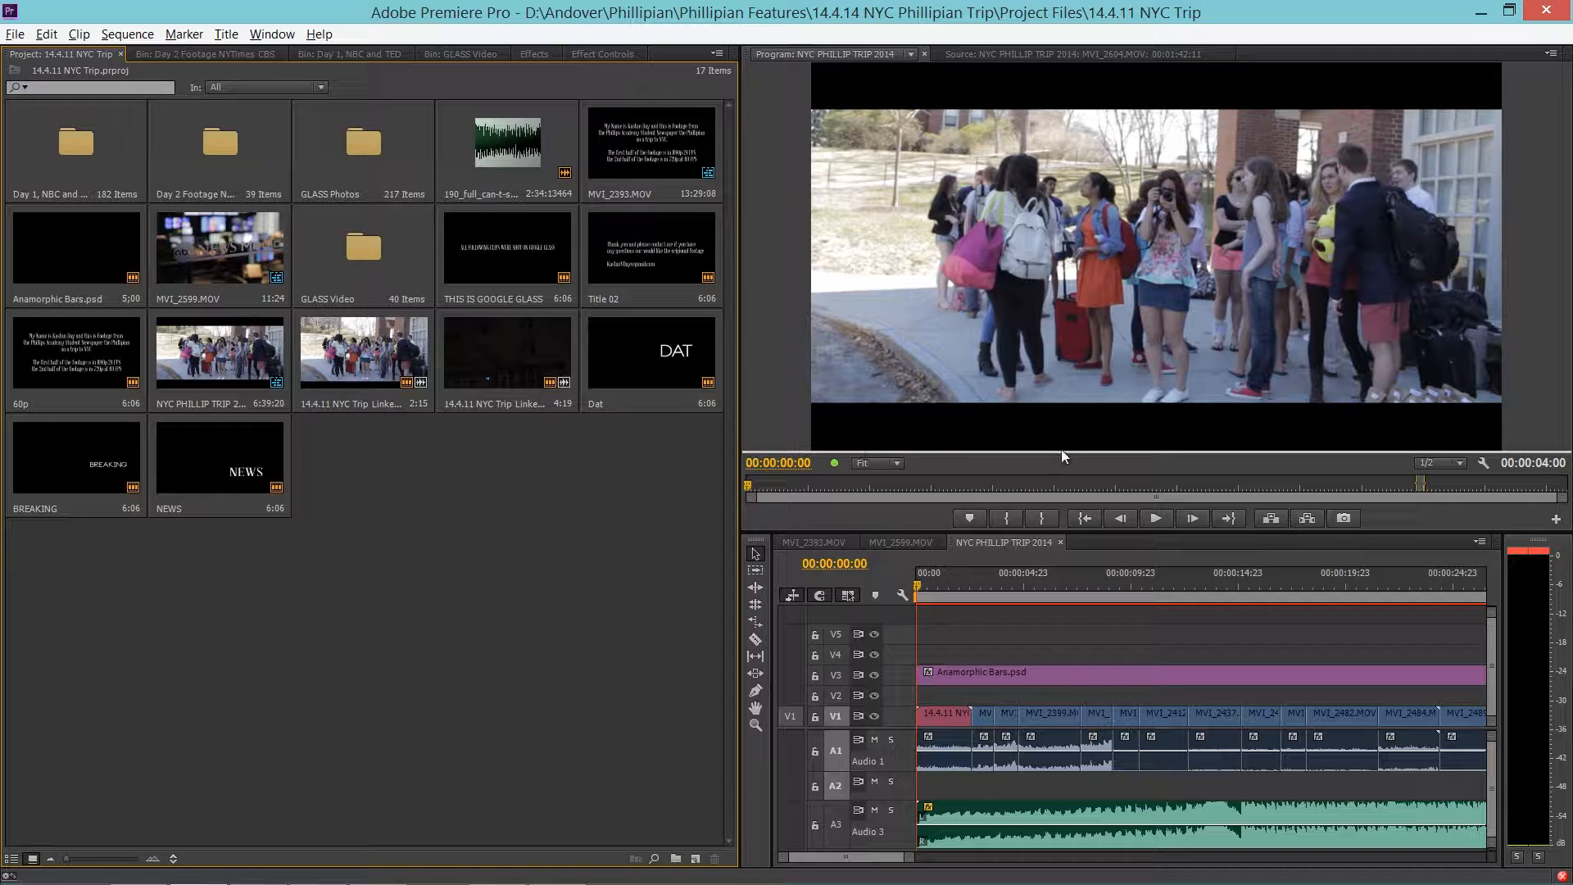
Set the end of the timeline's work area at 00:00:01:21, within the first clip on V1.
{"action": "left_click_drag", "start_coordinate": [932, 581], "coordinate": [972, 639]}
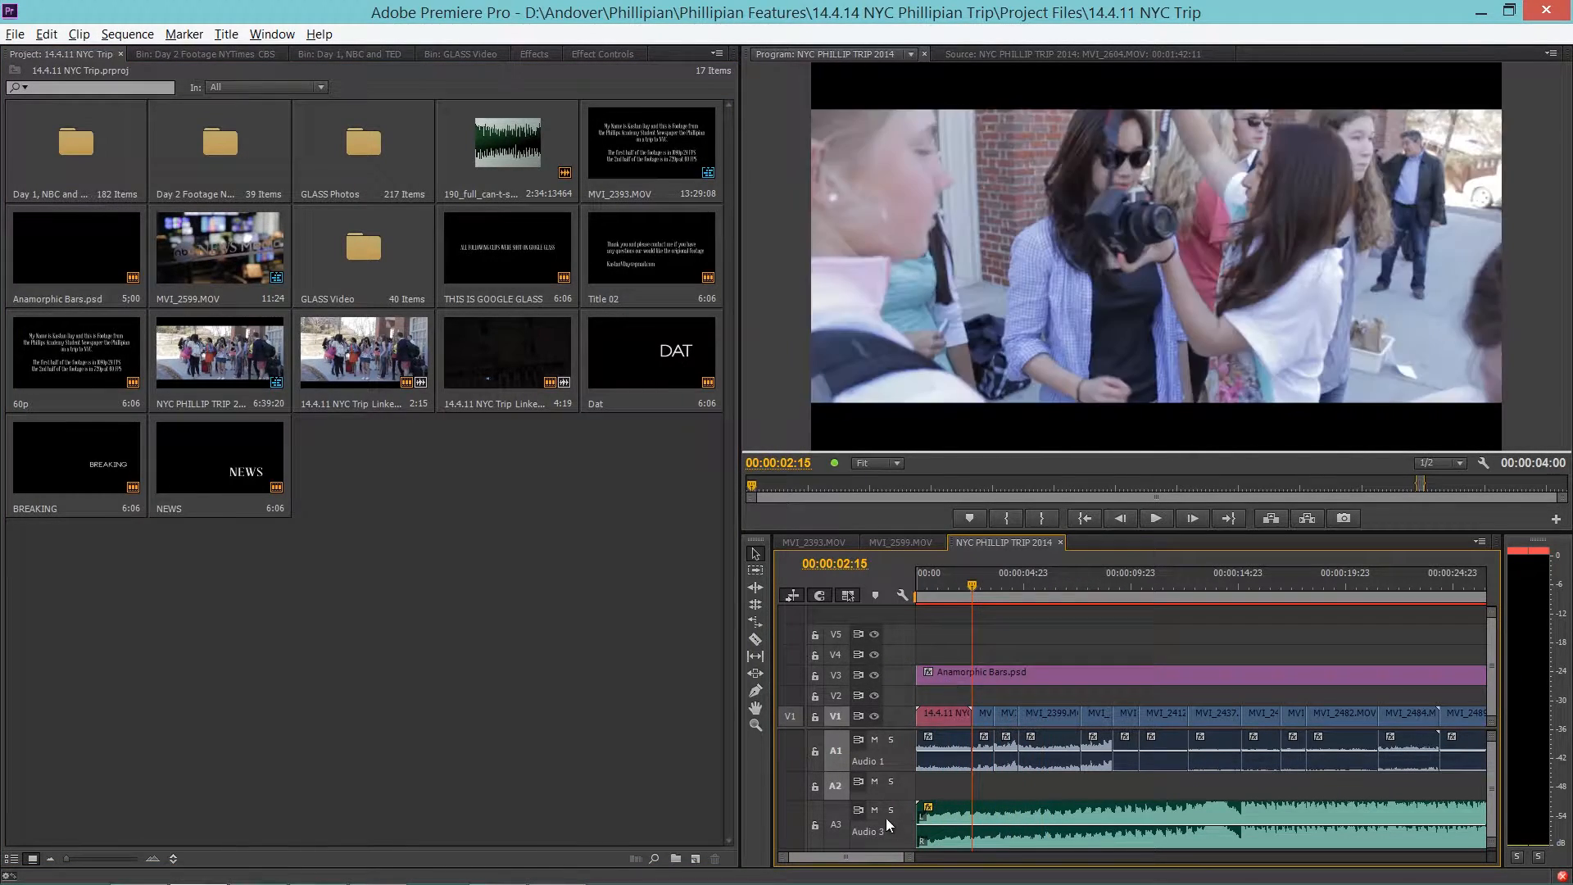
{"action": "left_click_drag", "start_coordinate": [907, 855], "coordinate": [1075, 876]}
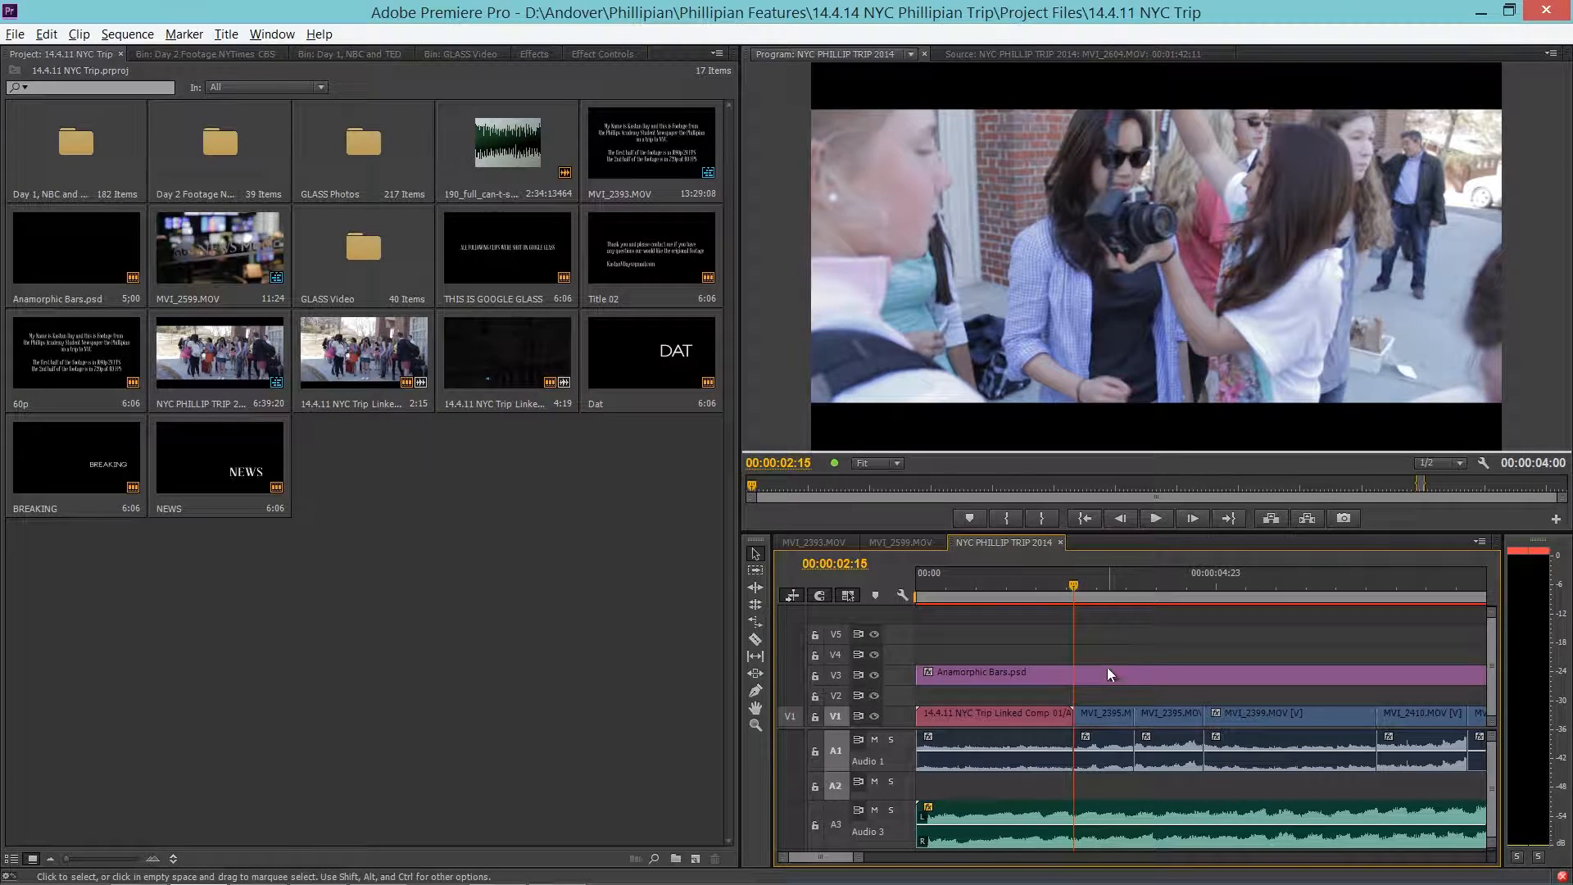
{"action": "left_click", "coordinate": [1023, 578]}
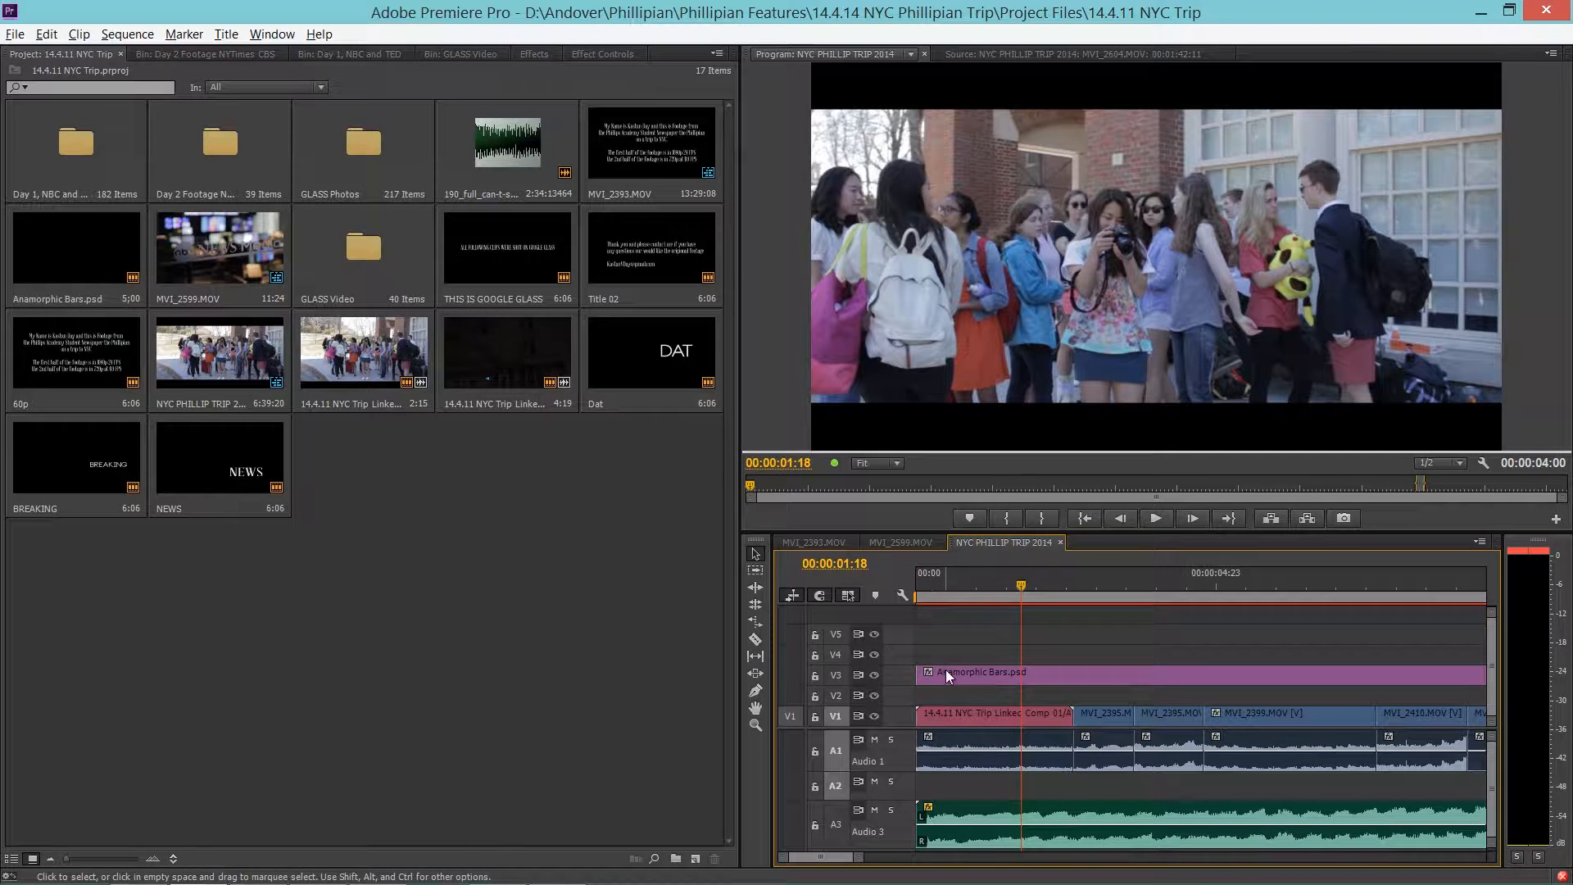
{"action": "left_click", "coordinate": [933, 602]}
{"action": "left_click_drag", "start_coordinate": [935, 603], "coordinate": [902, 636]}
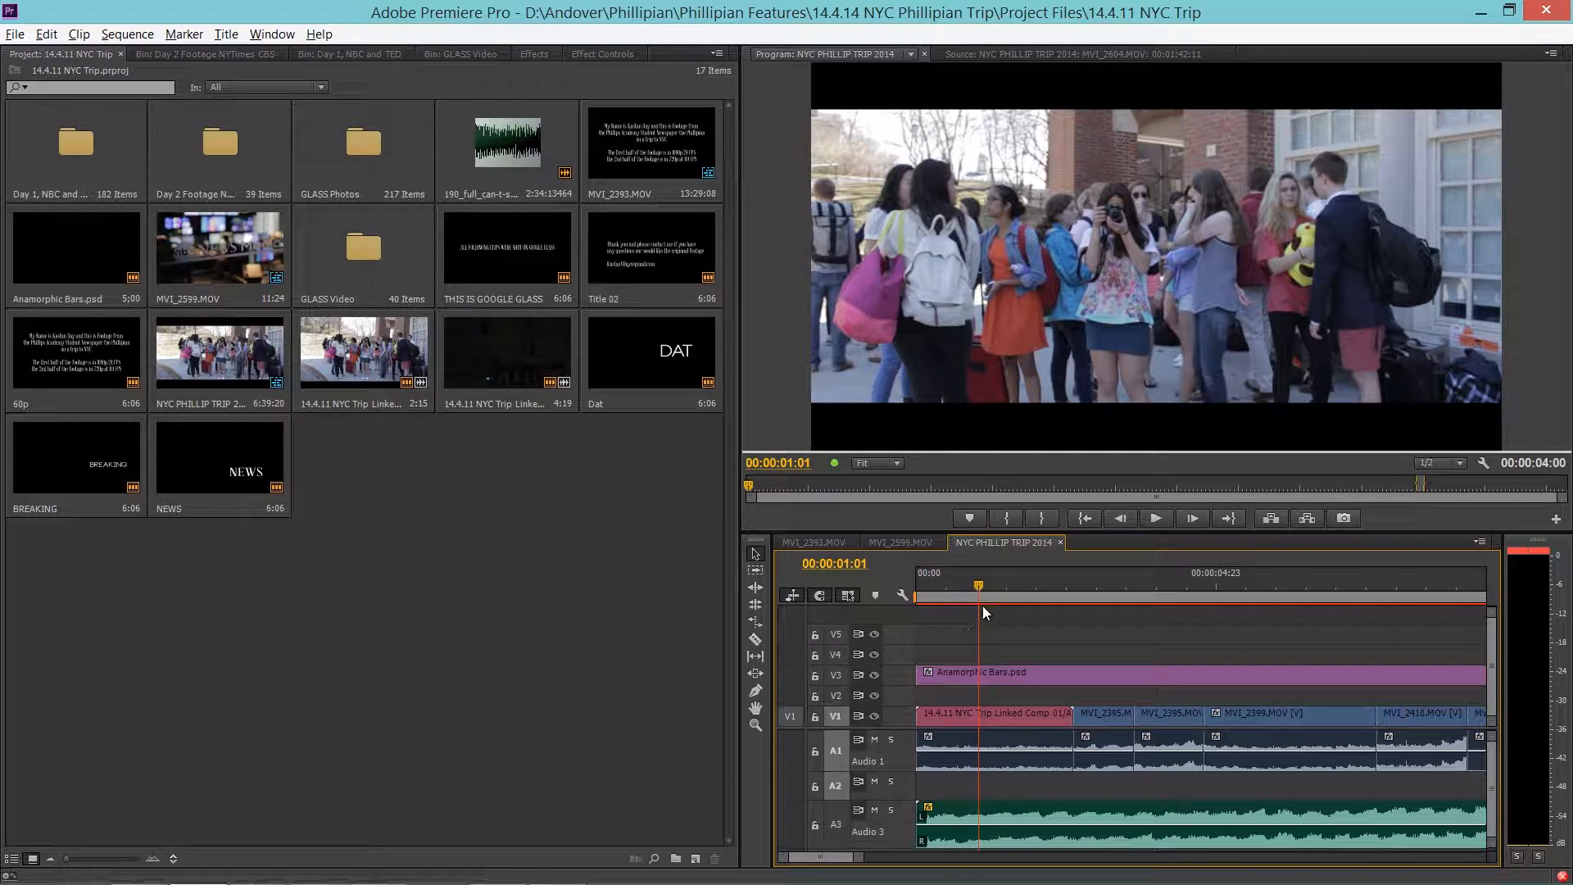
{"action": "left_click_drag", "start_coordinate": [992, 593], "coordinate": [1029, 579]}
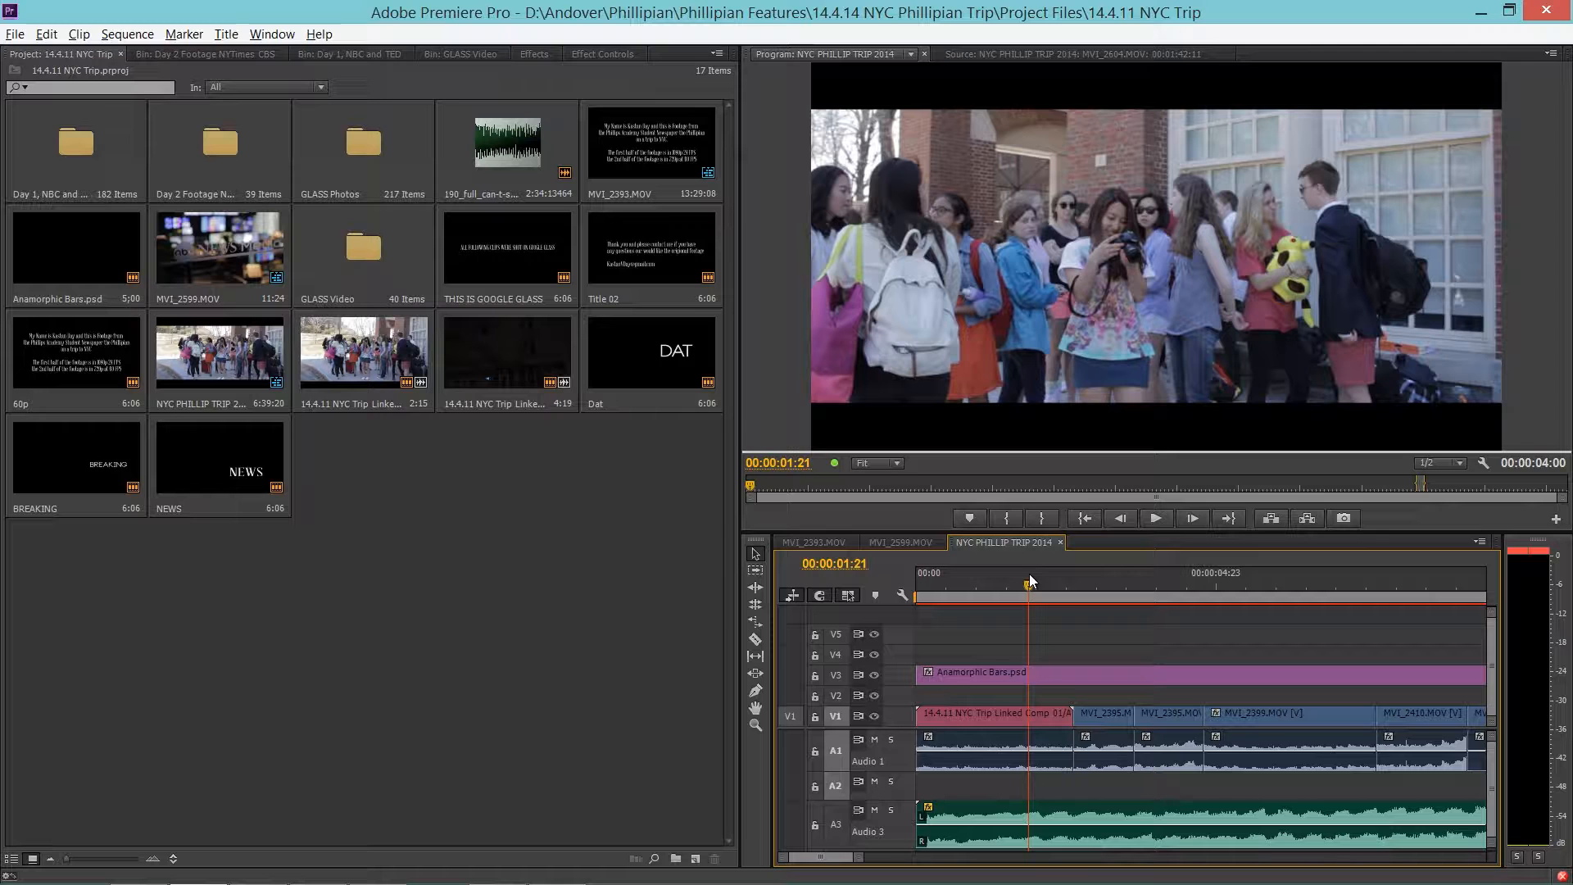
{"action": "key", "text": "alt+bracketright"}
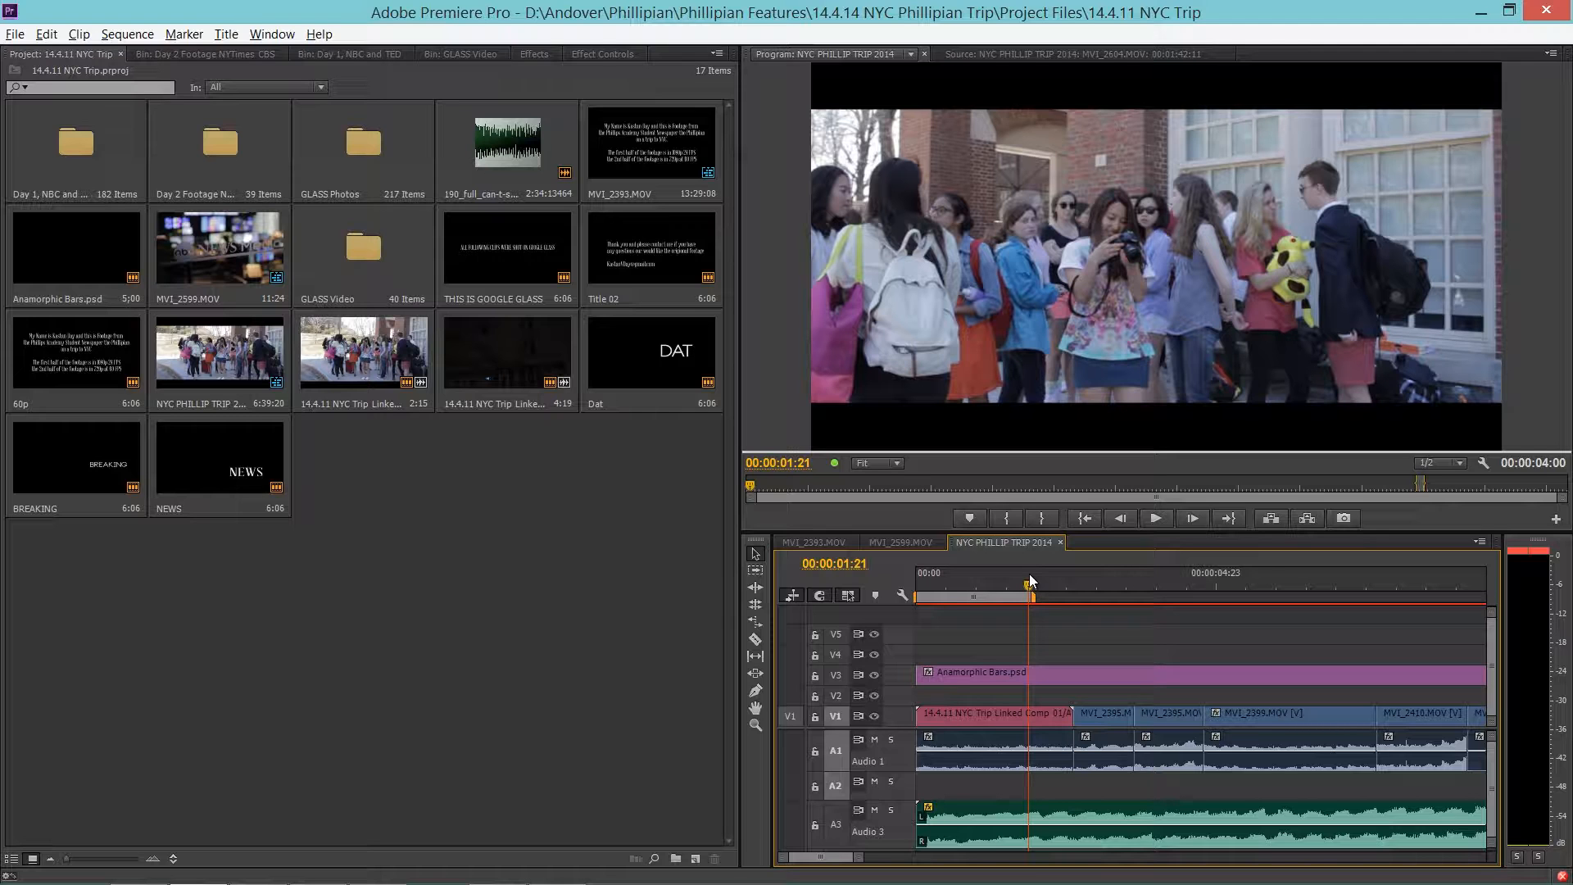
Extend the work area so it ends where the first clip on V1 ends.
{"action": "left_click", "coordinate": [962, 585]}
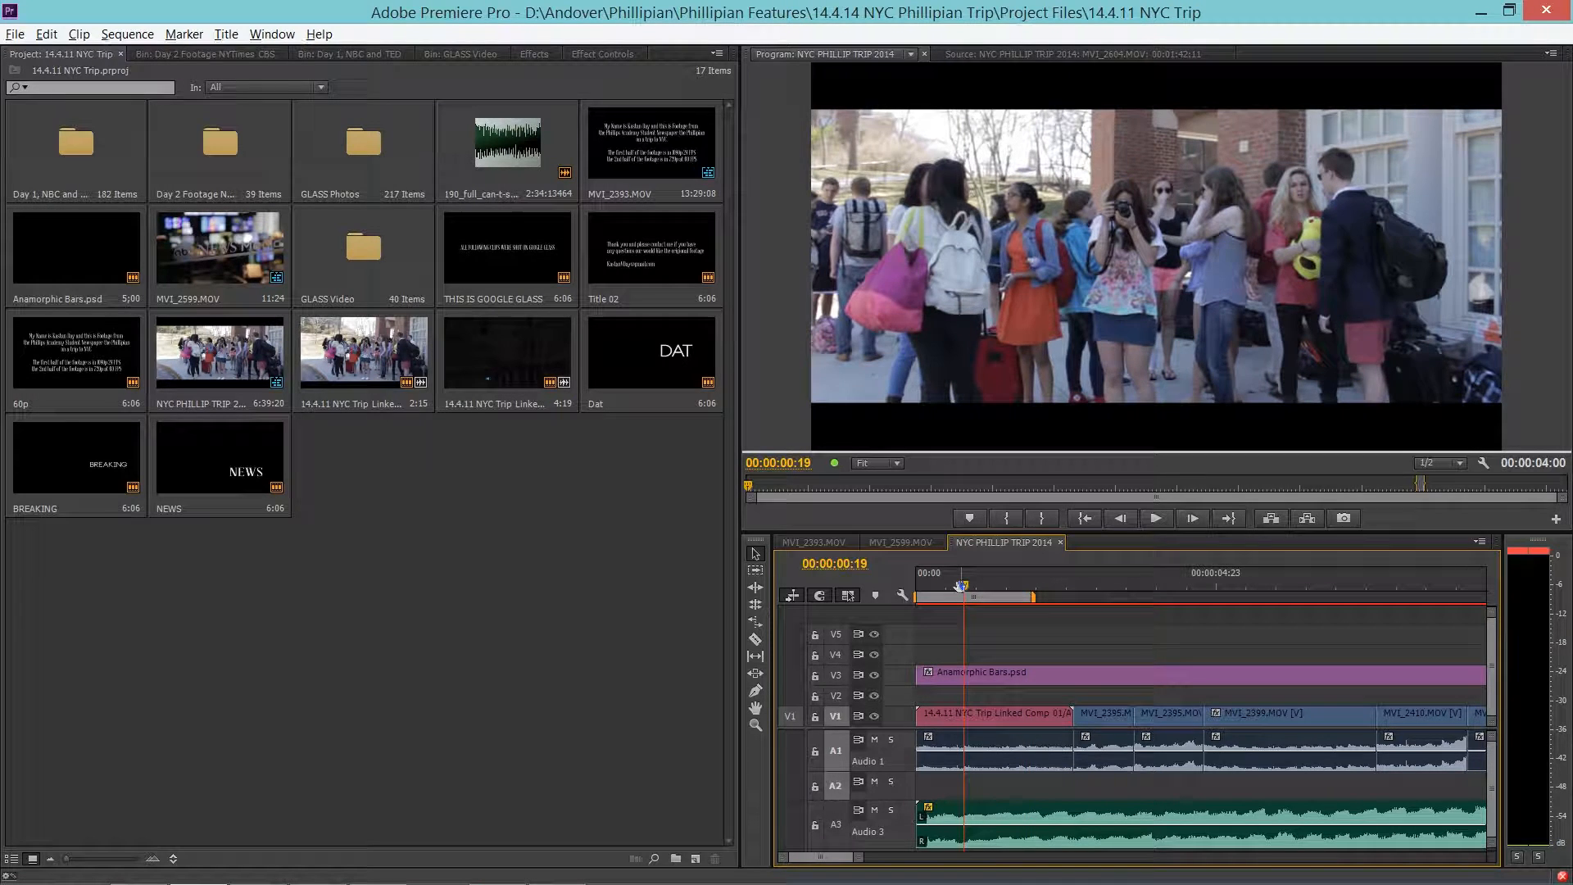
{"action": "left_click_drag", "start_coordinate": [962, 596], "coordinate": [914, 603]}
{"action": "left_click_drag", "start_coordinate": [1034, 596], "coordinate": [1075, 598]}
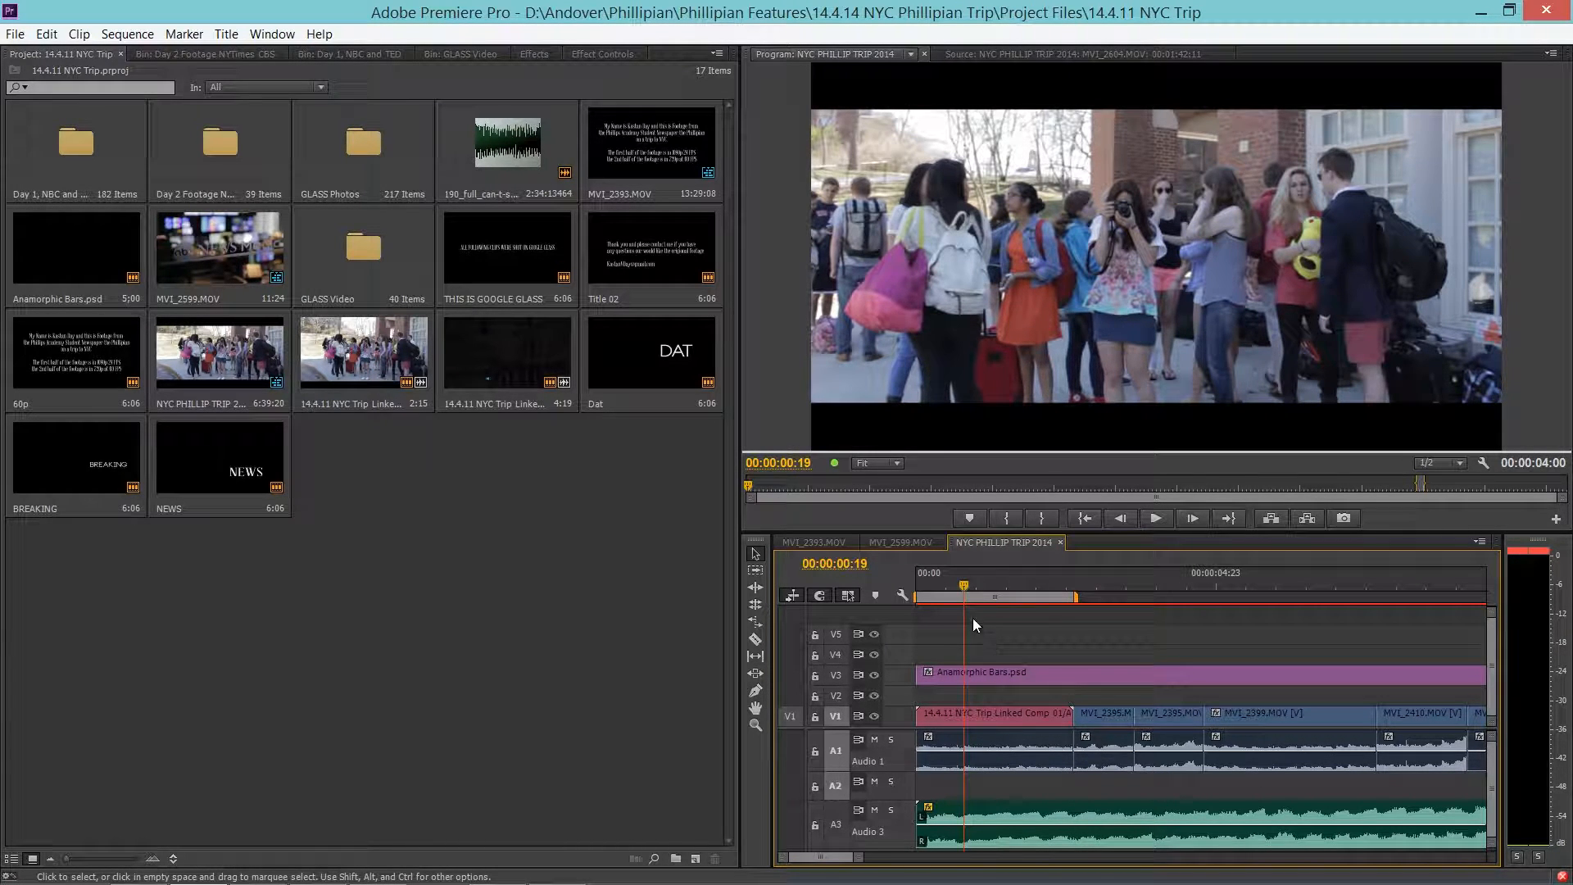
Render the previews for the work area over the first clip.
{"action": "left_click", "coordinate": [924, 586]}
{"action": "mouse_move", "coordinate": [939, 589]}
{"action": "left_mouse_down"}
{"action": "mouse_move", "coordinate": [1066, 597]}
{"action": "mouse_move", "coordinate": [961, 594]}
{"action": "left_mouse_up"}
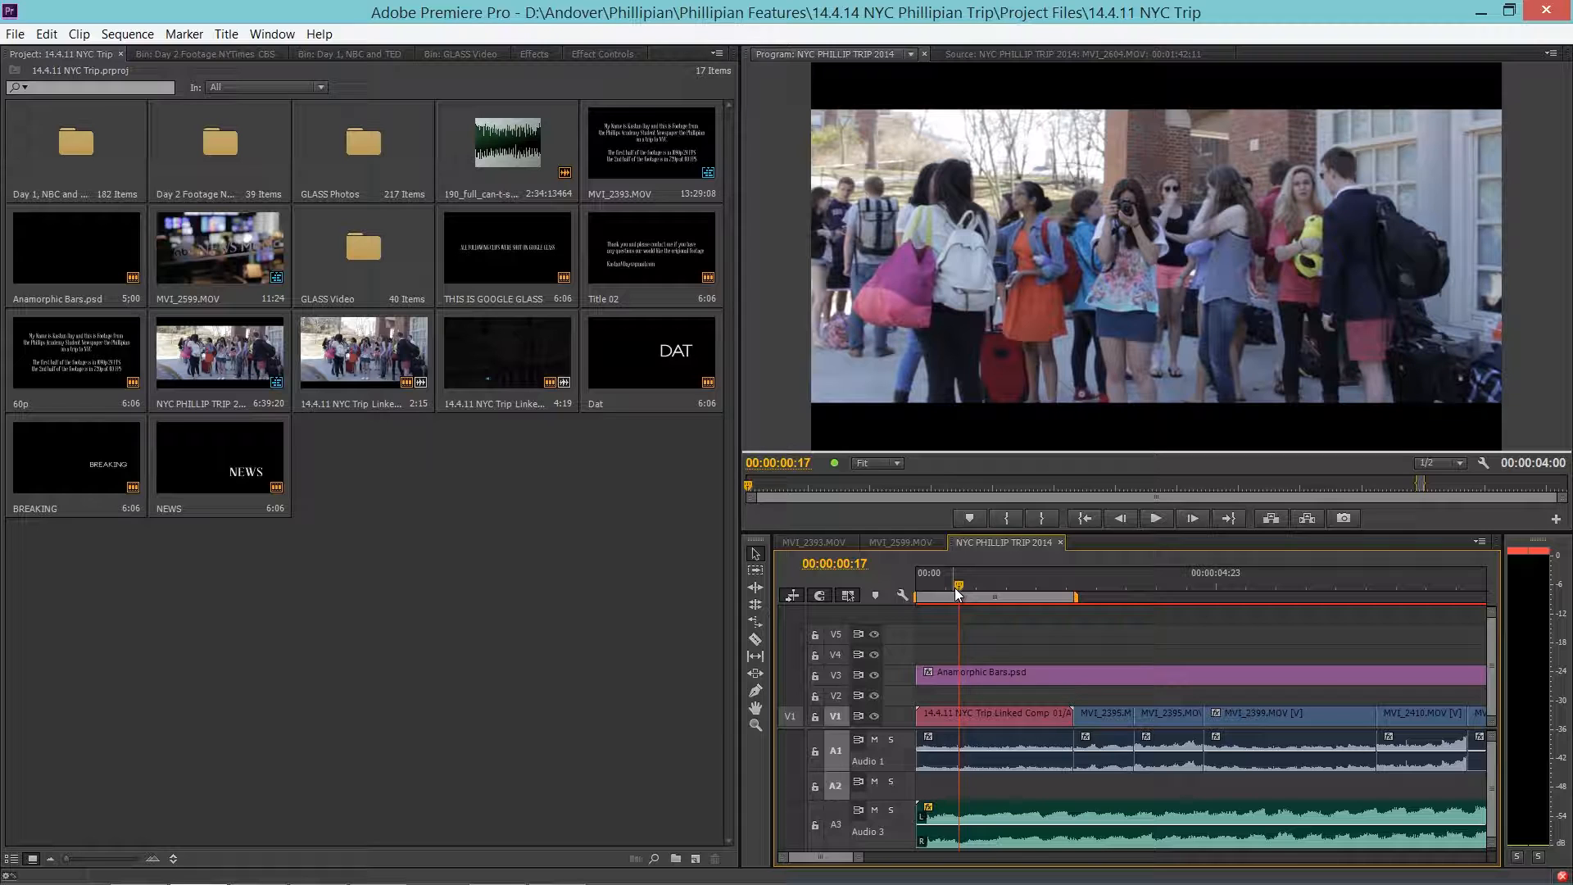
{"action": "key", "text": "Return"}
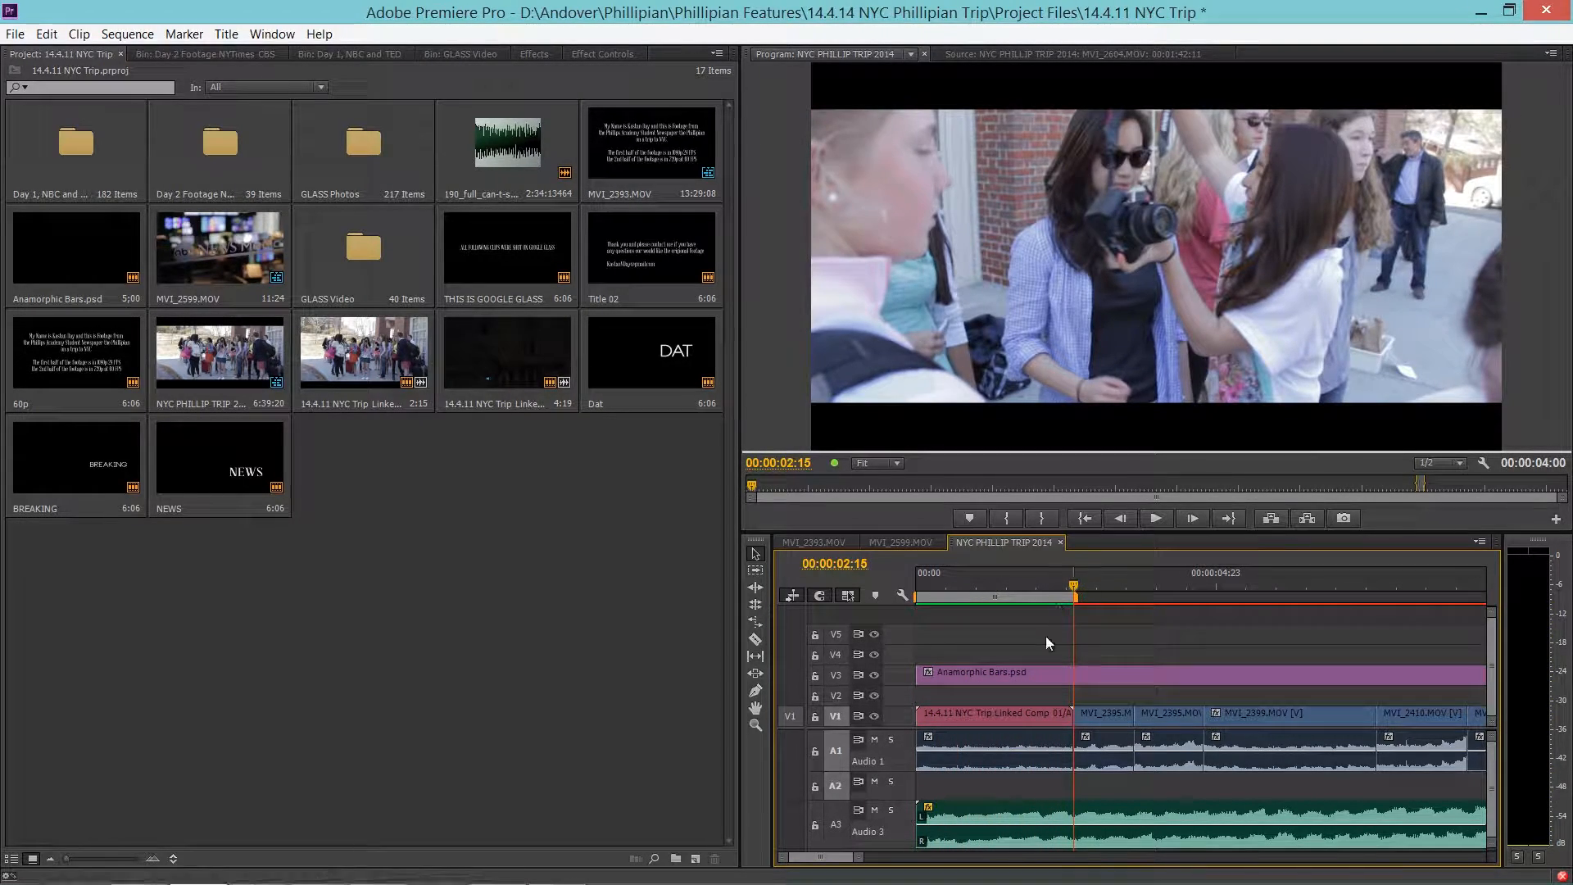
Show the work area bar in the NYC PHILLIP TRIP 2014 timeline.
{"action": "left_click_drag", "start_coordinate": [1025, 578], "coordinate": [988, 583]}
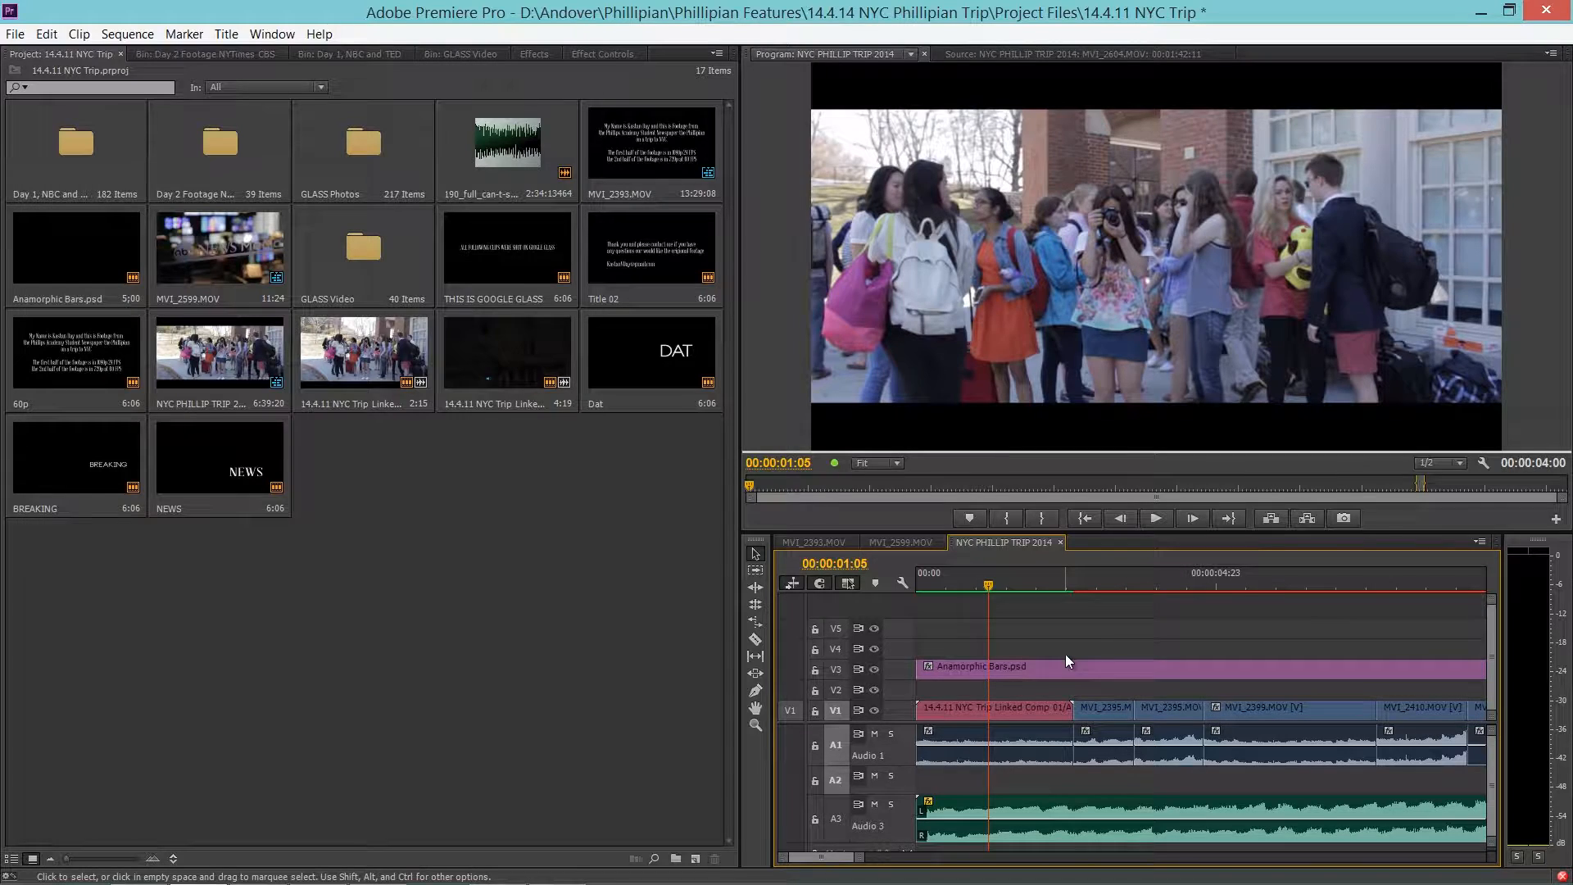
{"action": "mouse_move", "coordinate": [962, 577]}
{"action": "left_mouse_down"}
{"action": "mouse_move", "coordinate": [1012, 573]}
{"action": "mouse_move", "coordinate": [991, 582]}
{"action": "left_mouse_up"}
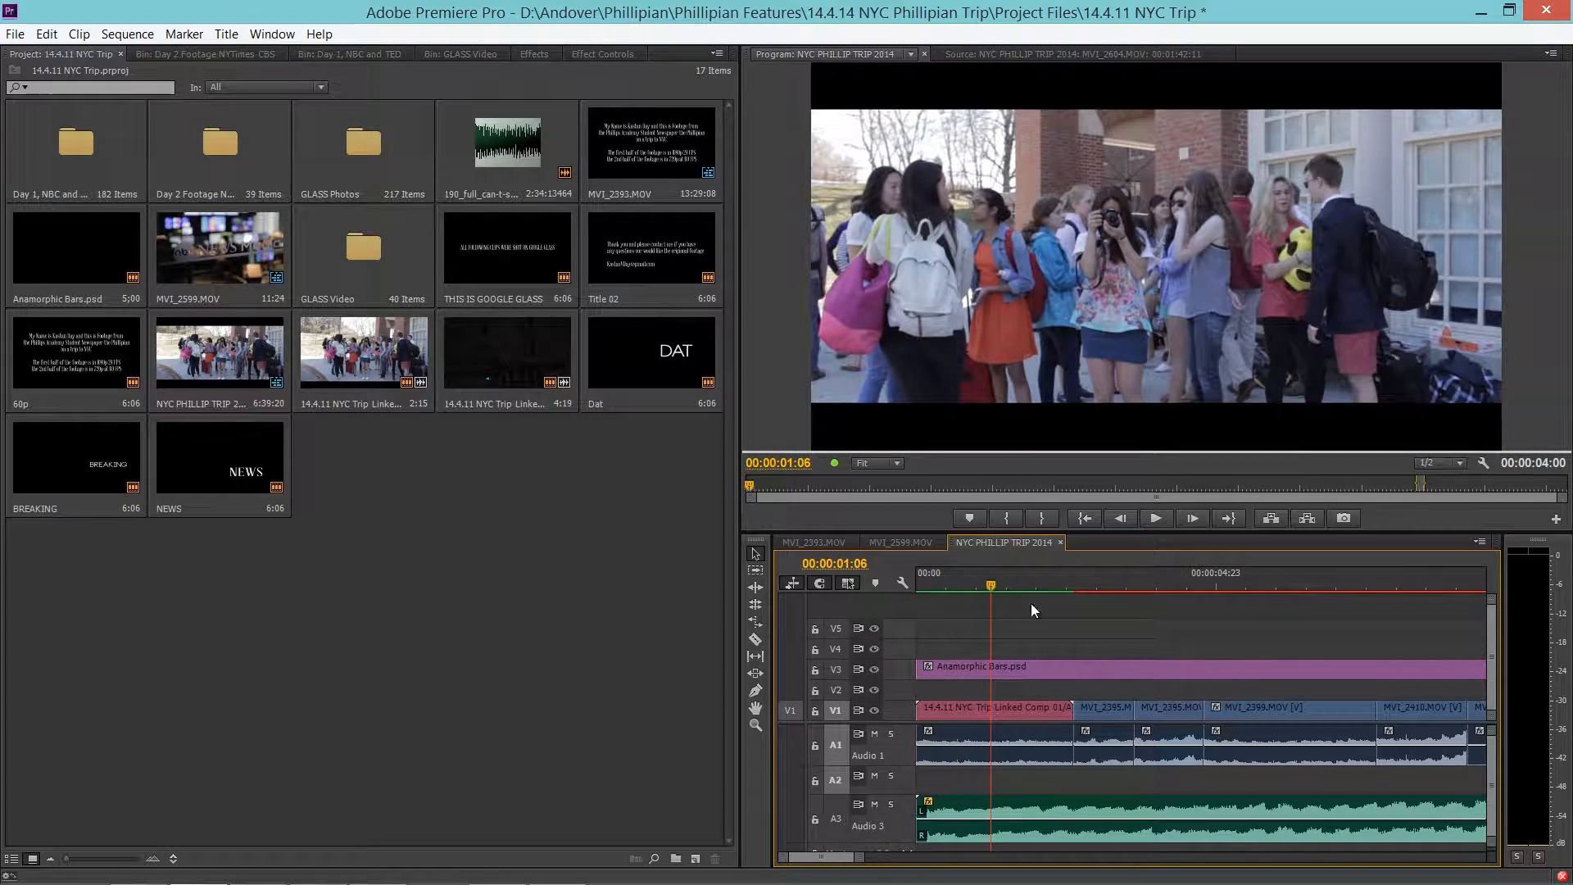
{"action": "left_click", "coordinate": [1480, 541]}
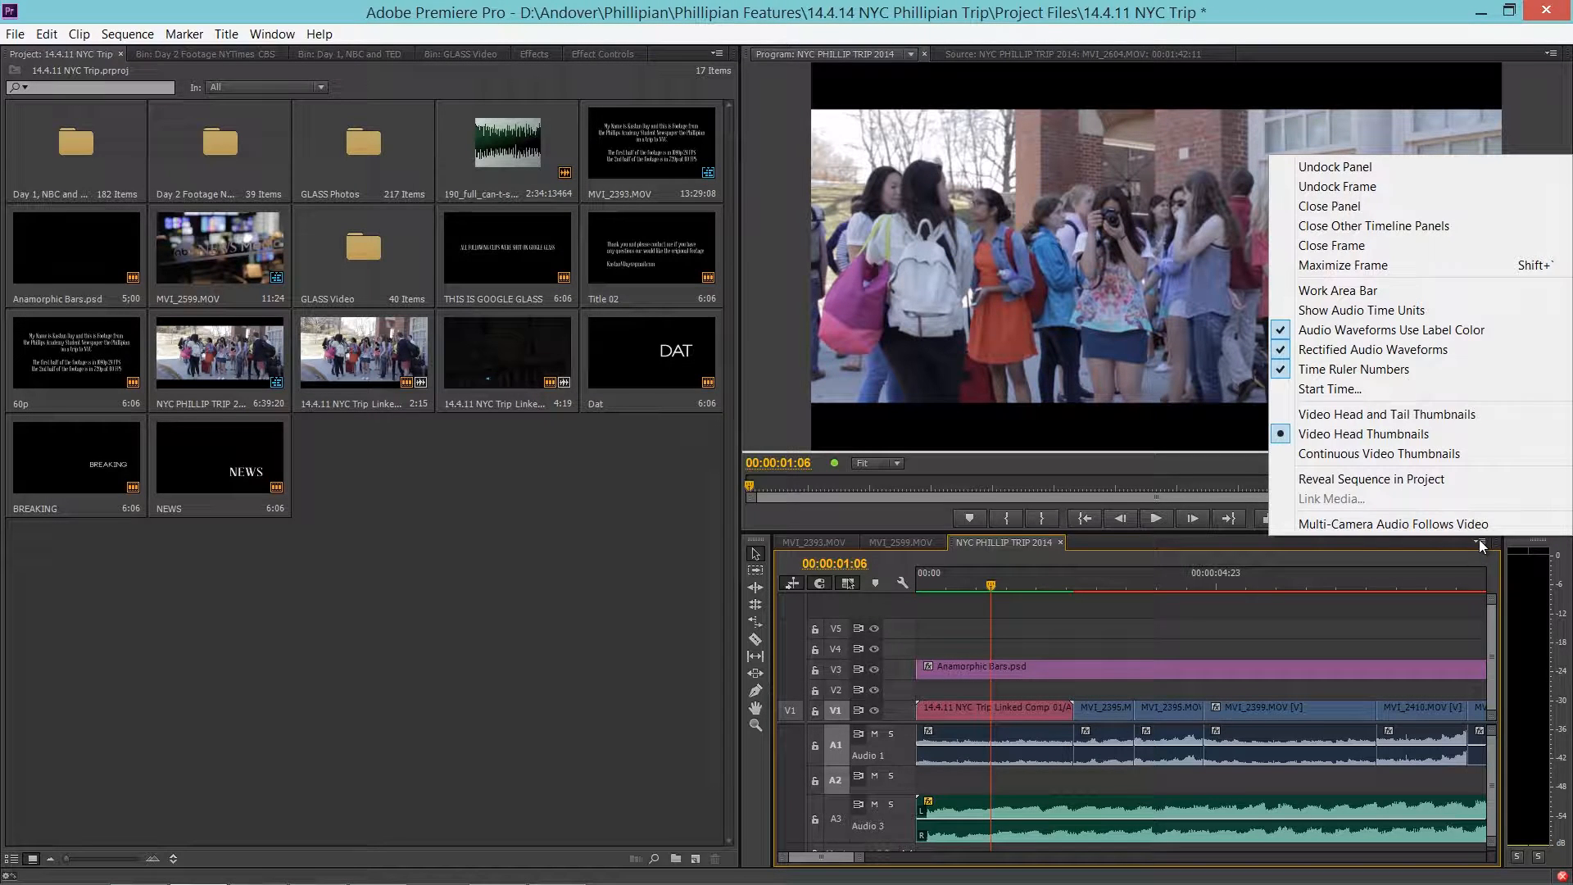
{"action": "left_click", "coordinate": [1370, 292]}
{"action": "left_click", "coordinate": [937, 586]}
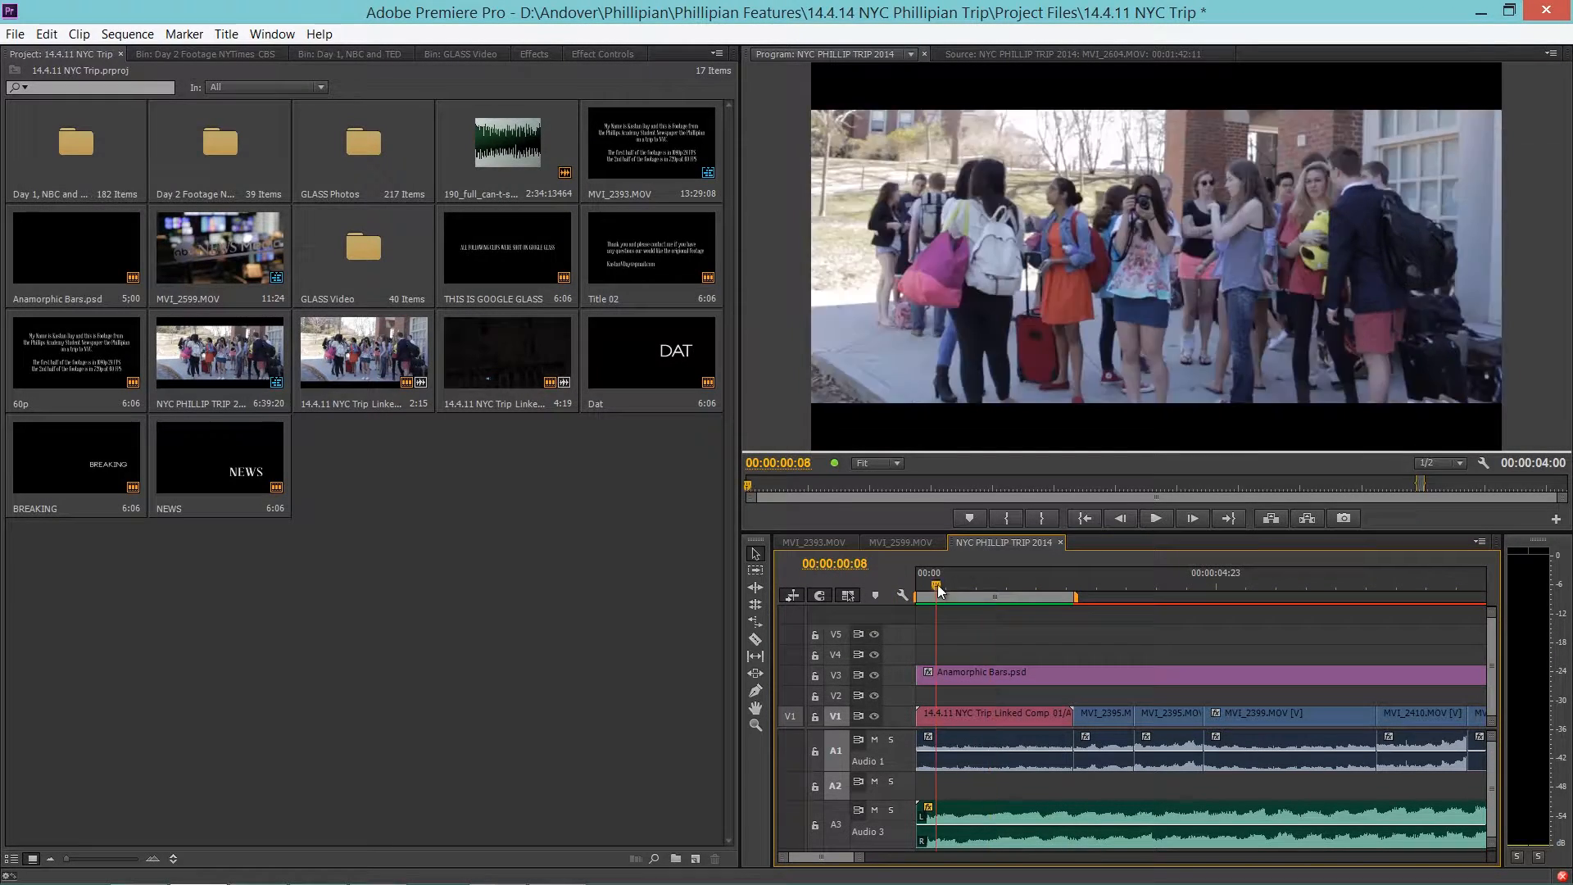
{"action": "left_click_drag", "start_coordinate": [937, 583], "coordinate": [968, 584]}
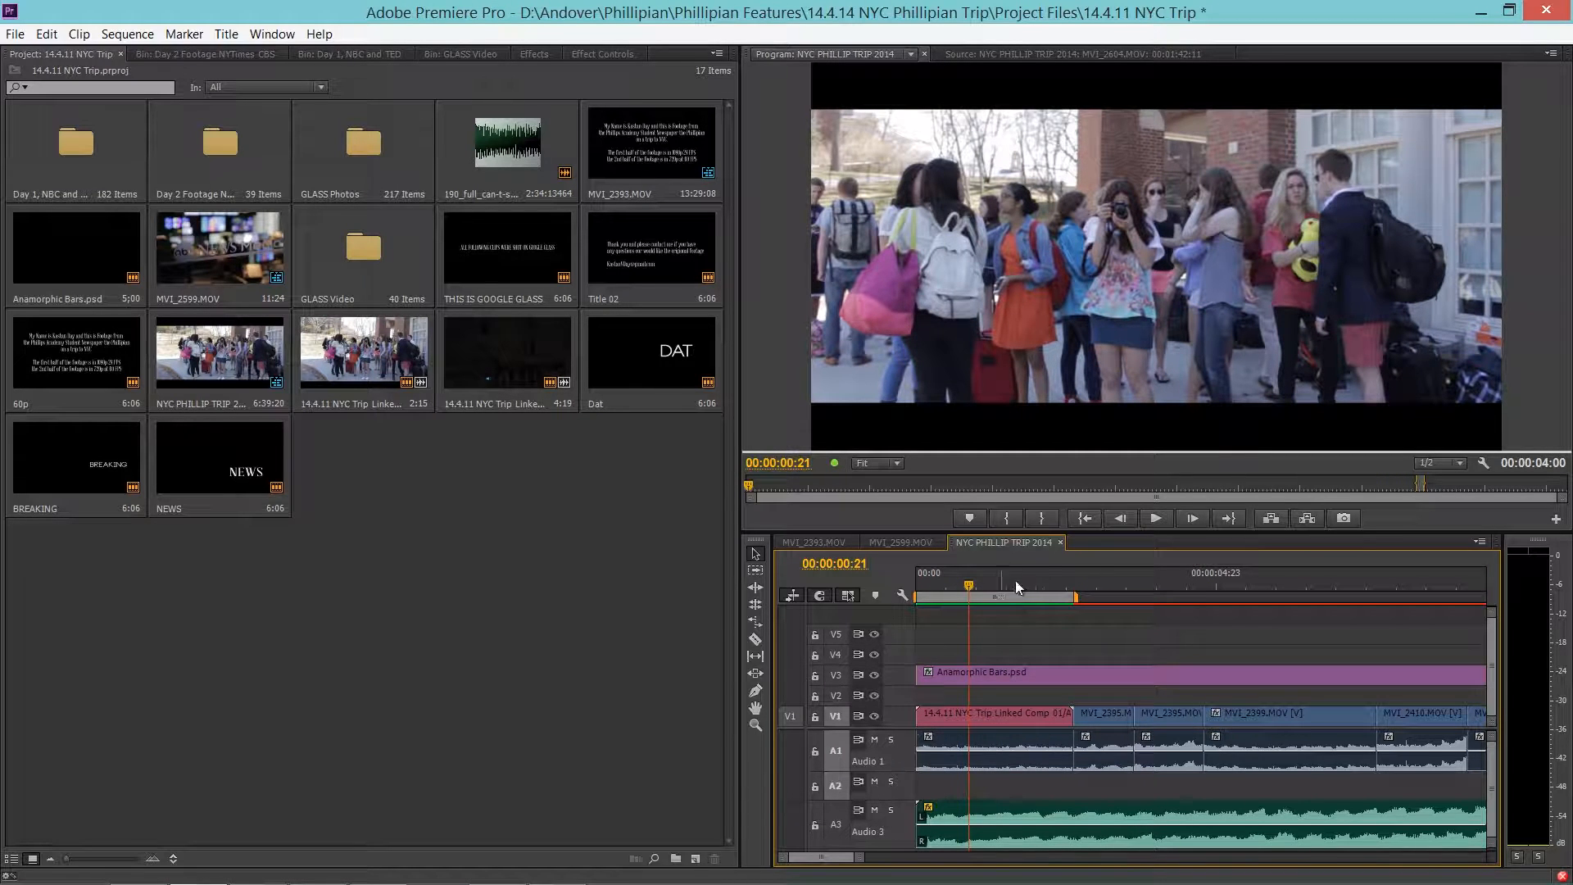
{"action": "left_click", "coordinate": [1050, 573]}
{"action": "left_click_drag", "start_coordinate": [1074, 598], "coordinate": [1235, 598]}
{"action": "left_click_drag", "start_coordinate": [1099, 623], "coordinate": [1091, 628]}
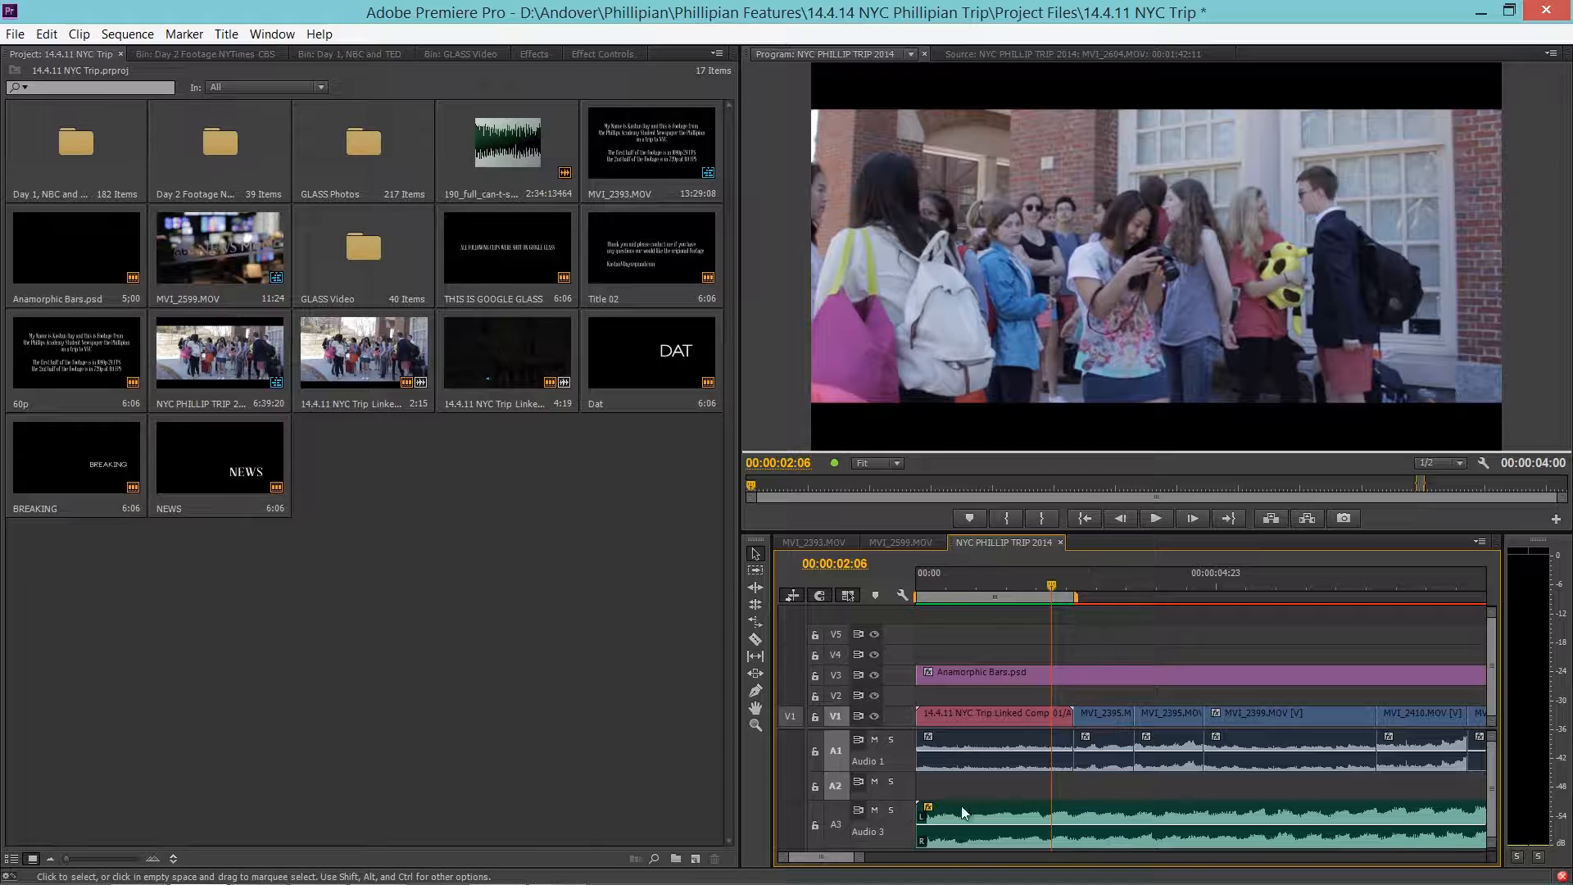
Move the short V1 clip near the sequence's end slightly later, towards the end of the Anamorphic Bars.psd clip.
{"action": "left_click_drag", "start_coordinate": [865, 857], "coordinate": [1069, 864]}
{"action": "left_click_drag", "start_coordinate": [944, 591], "coordinate": [1182, 593]}
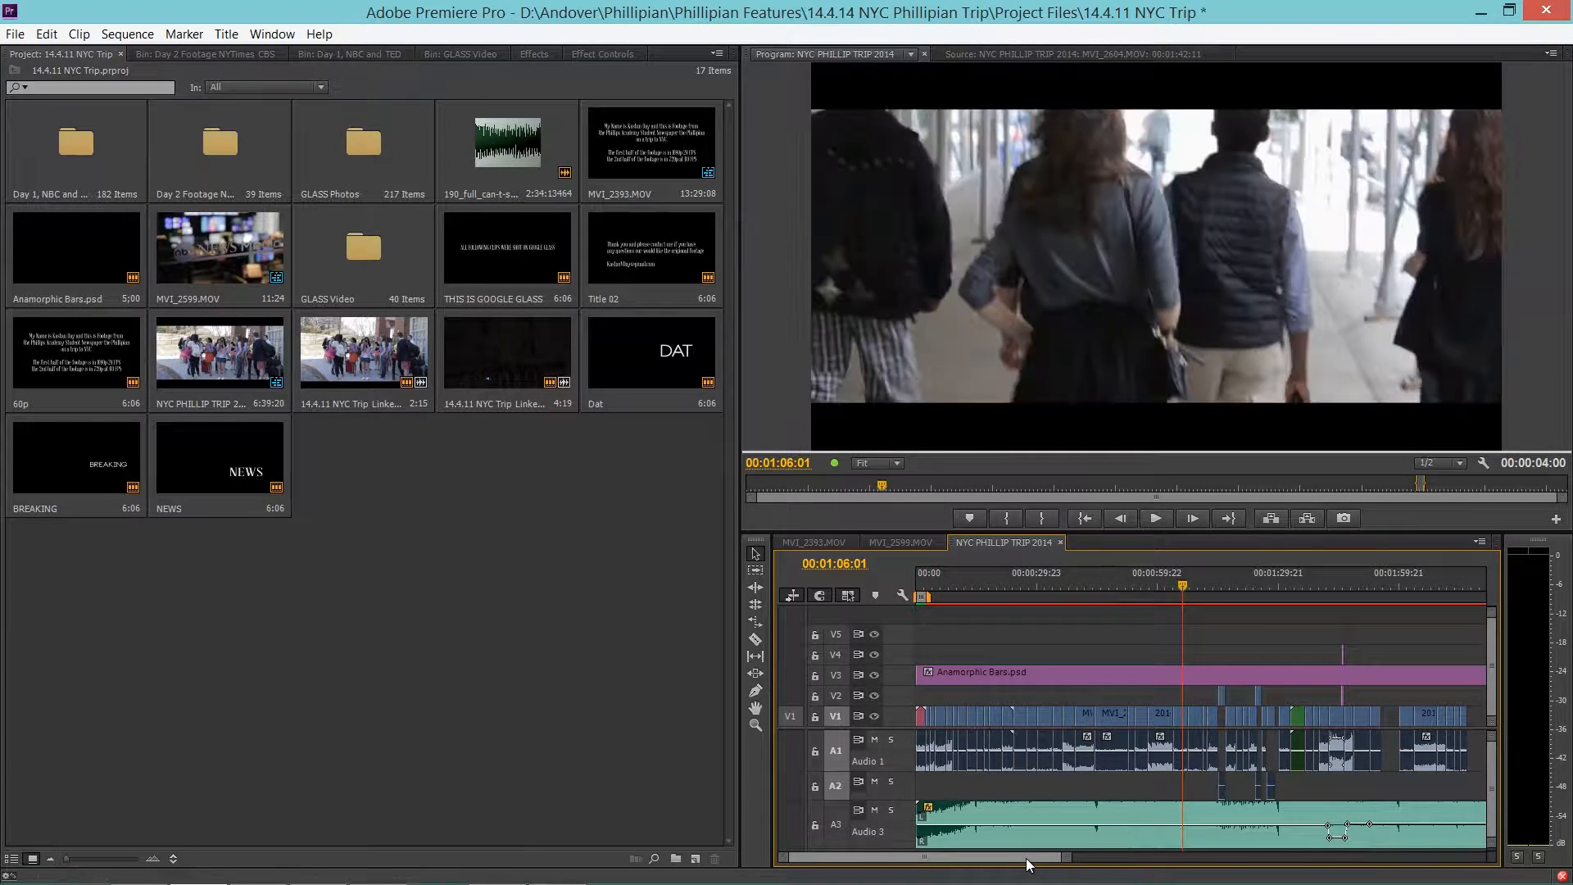
{"action": "left_click_drag", "start_coordinate": [1026, 858], "coordinate": [1058, 854]}
{"action": "left_click_drag", "start_coordinate": [1240, 583], "coordinate": [1356, 592]}
{"action": "key", "text": "space"}
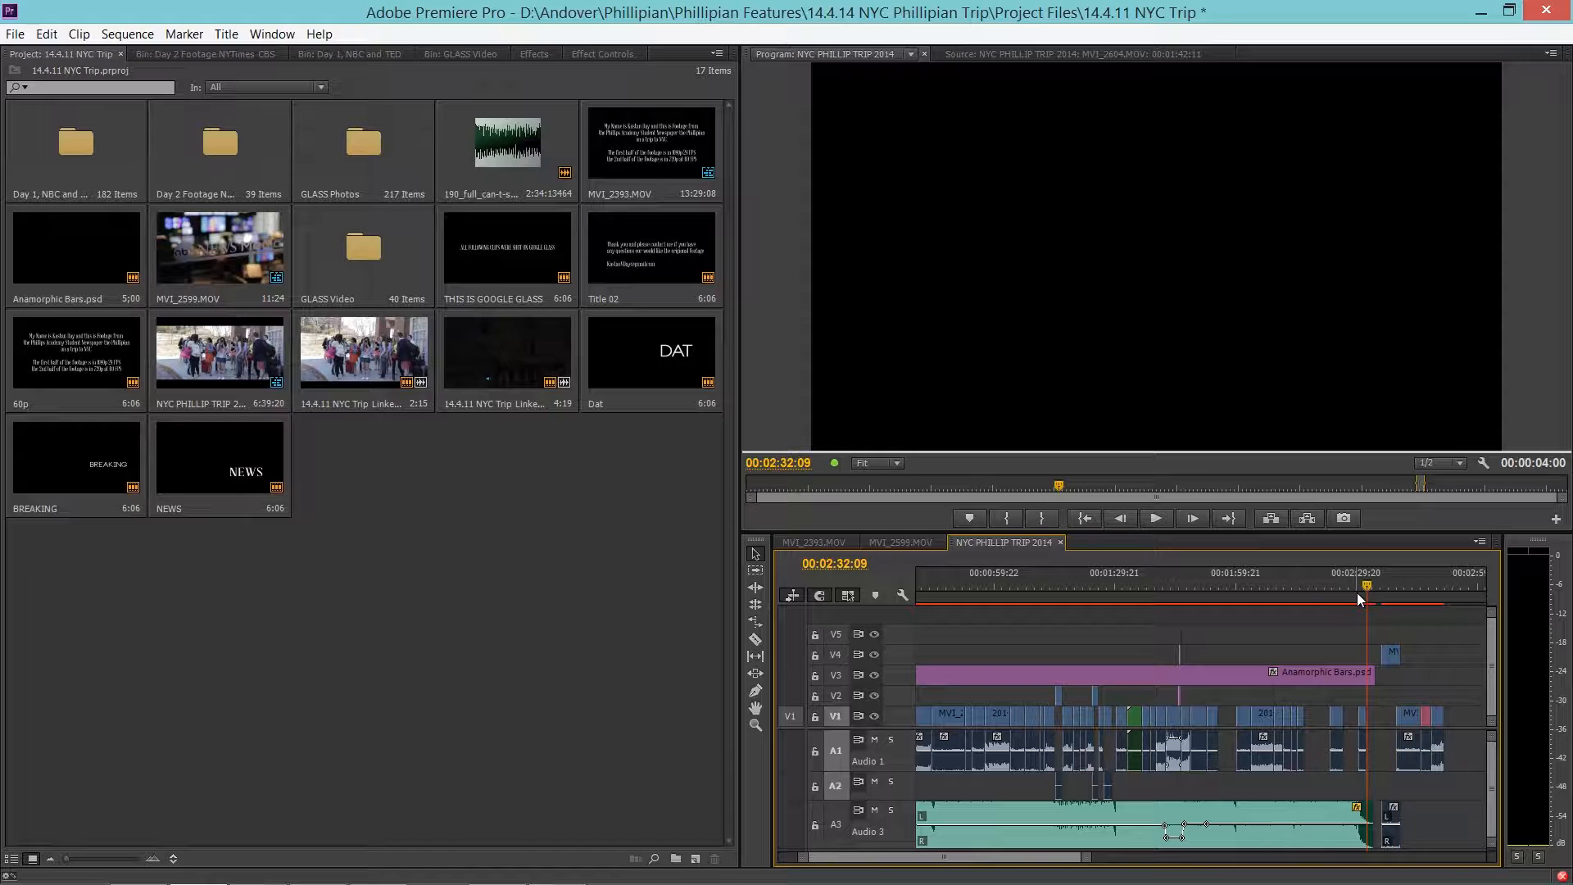
{"action": "key", "text": "Up"}
{"action": "key", "text": "Up"}
{"action": "key", "text": "Up"}
{"action": "left_click_drag", "start_coordinate": [1378, 583], "coordinate": [1370, 596]}
{"action": "key", "text": "Down"}
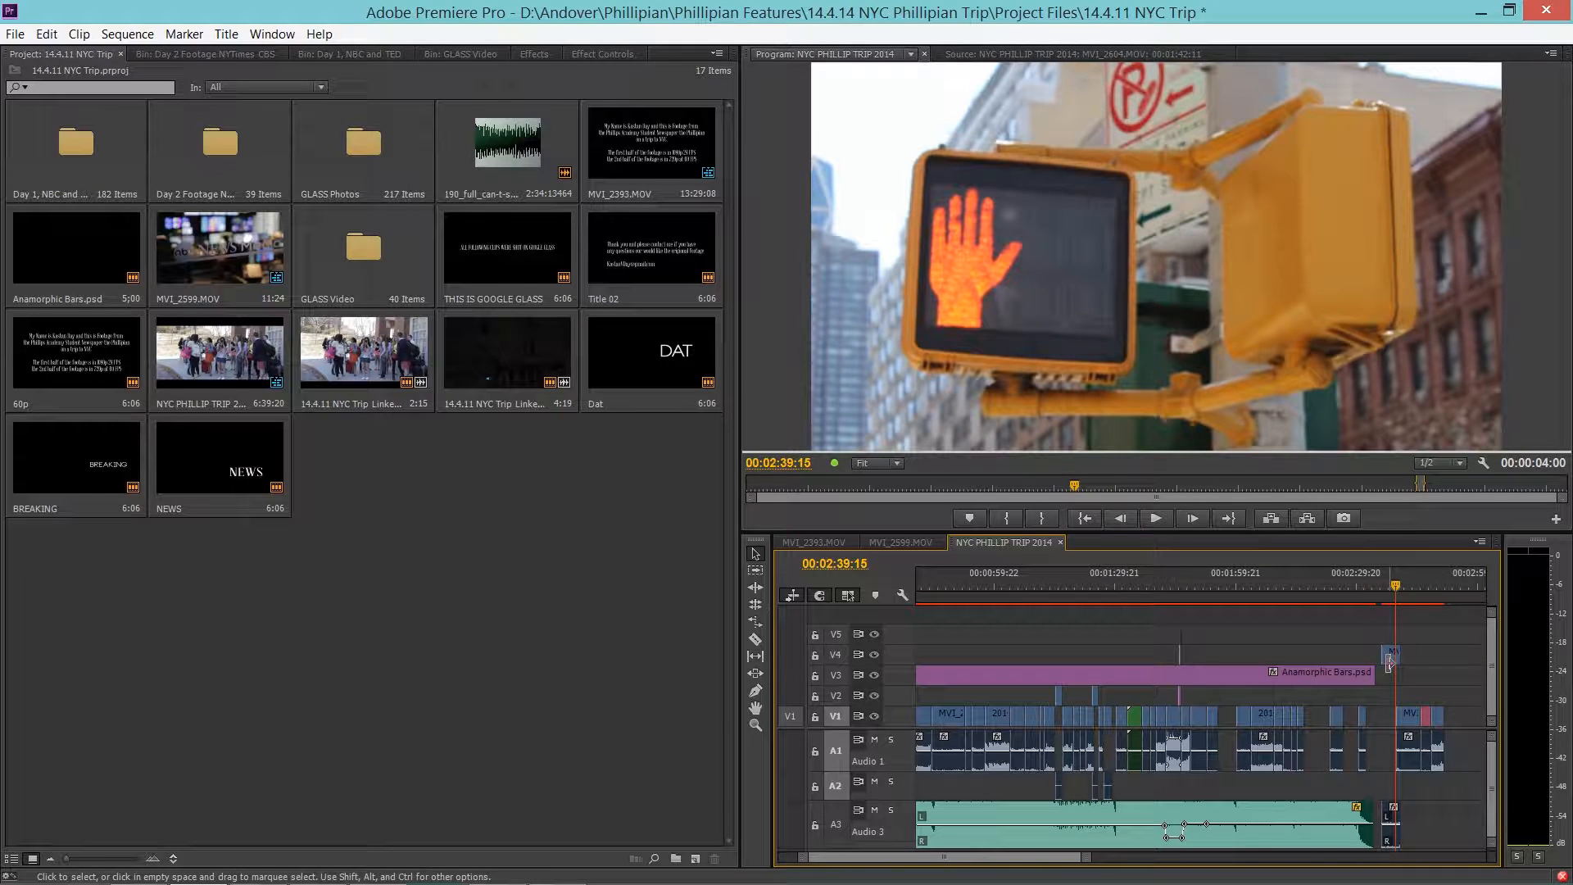
{"action": "left_click_drag", "start_coordinate": [1363, 711], "coordinate": [1372, 712]}
Set the end of the work area at 00:02:34:12 and review the sequence from there back to its start.
{"action": "left_click", "coordinate": [1373, 592]}
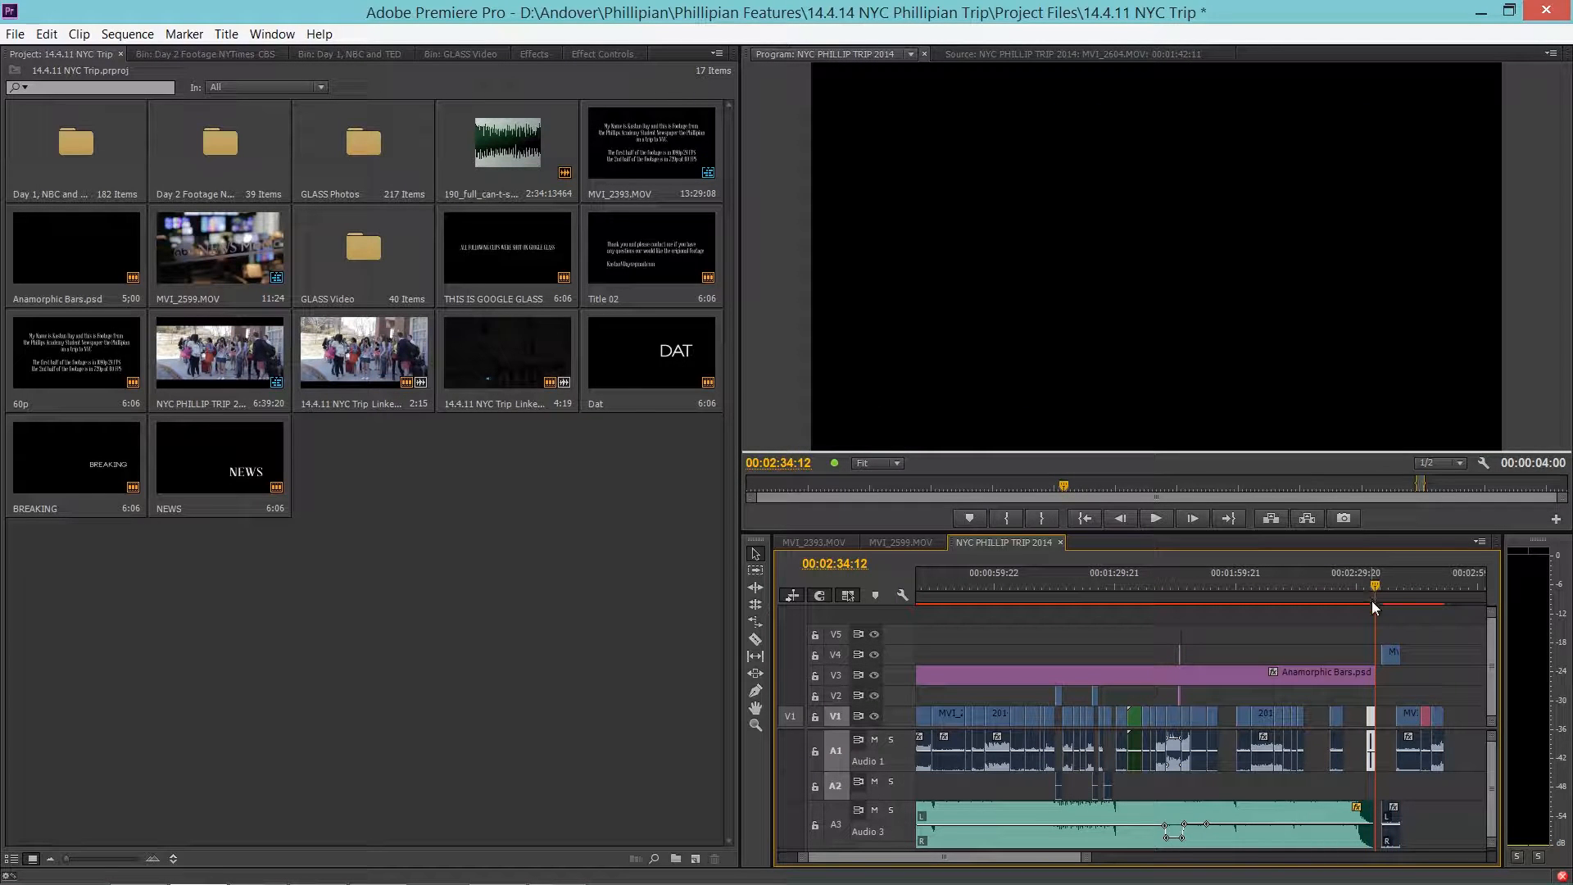
{"action": "key", "text": "alt+]"}
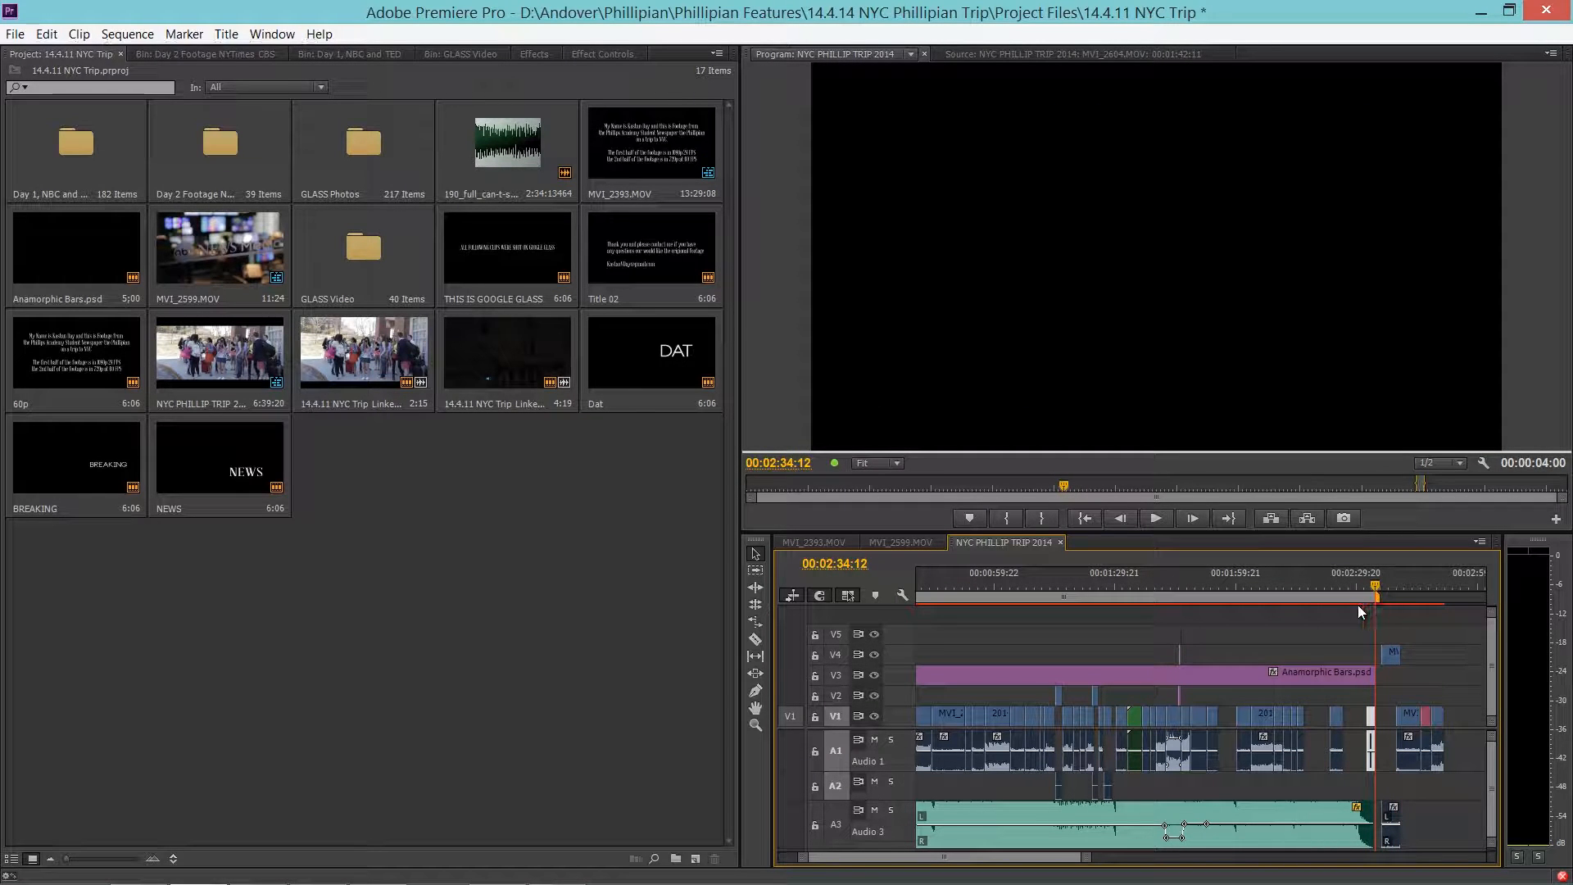
{"action": "left_click", "coordinate": [1343, 585]}
{"action": "left_click", "coordinate": [1374, 596]}
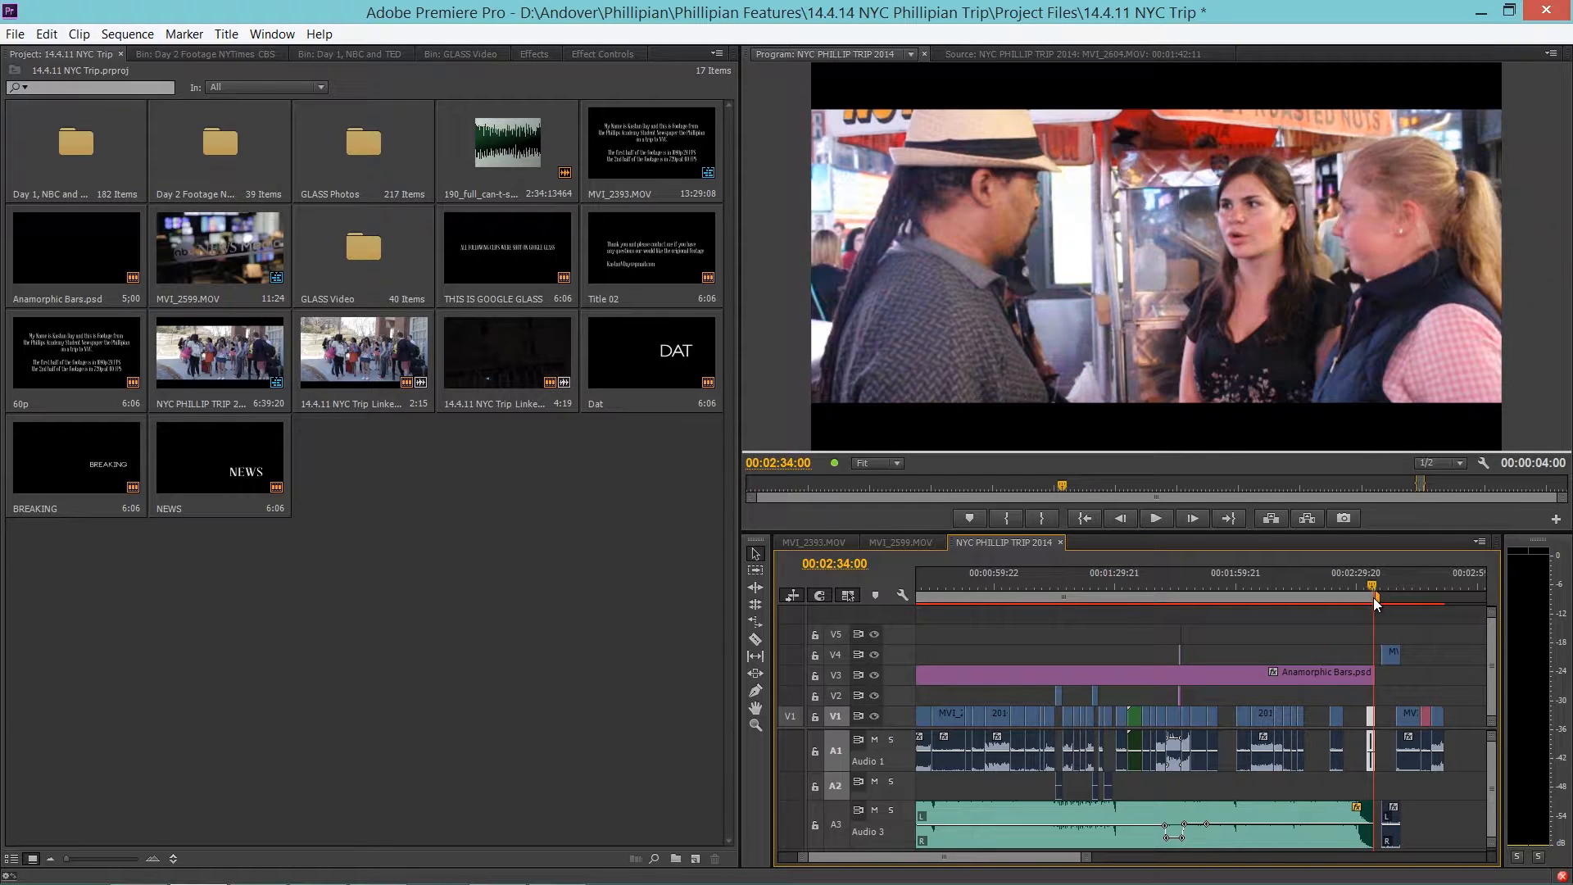
{"action": "left_click_drag", "start_coordinate": [1373, 600], "coordinate": [1155, 611]}
{"action": "scroll", "coordinate": [951, 657], "scroll_direction": "up", "scroll_amount": 4}
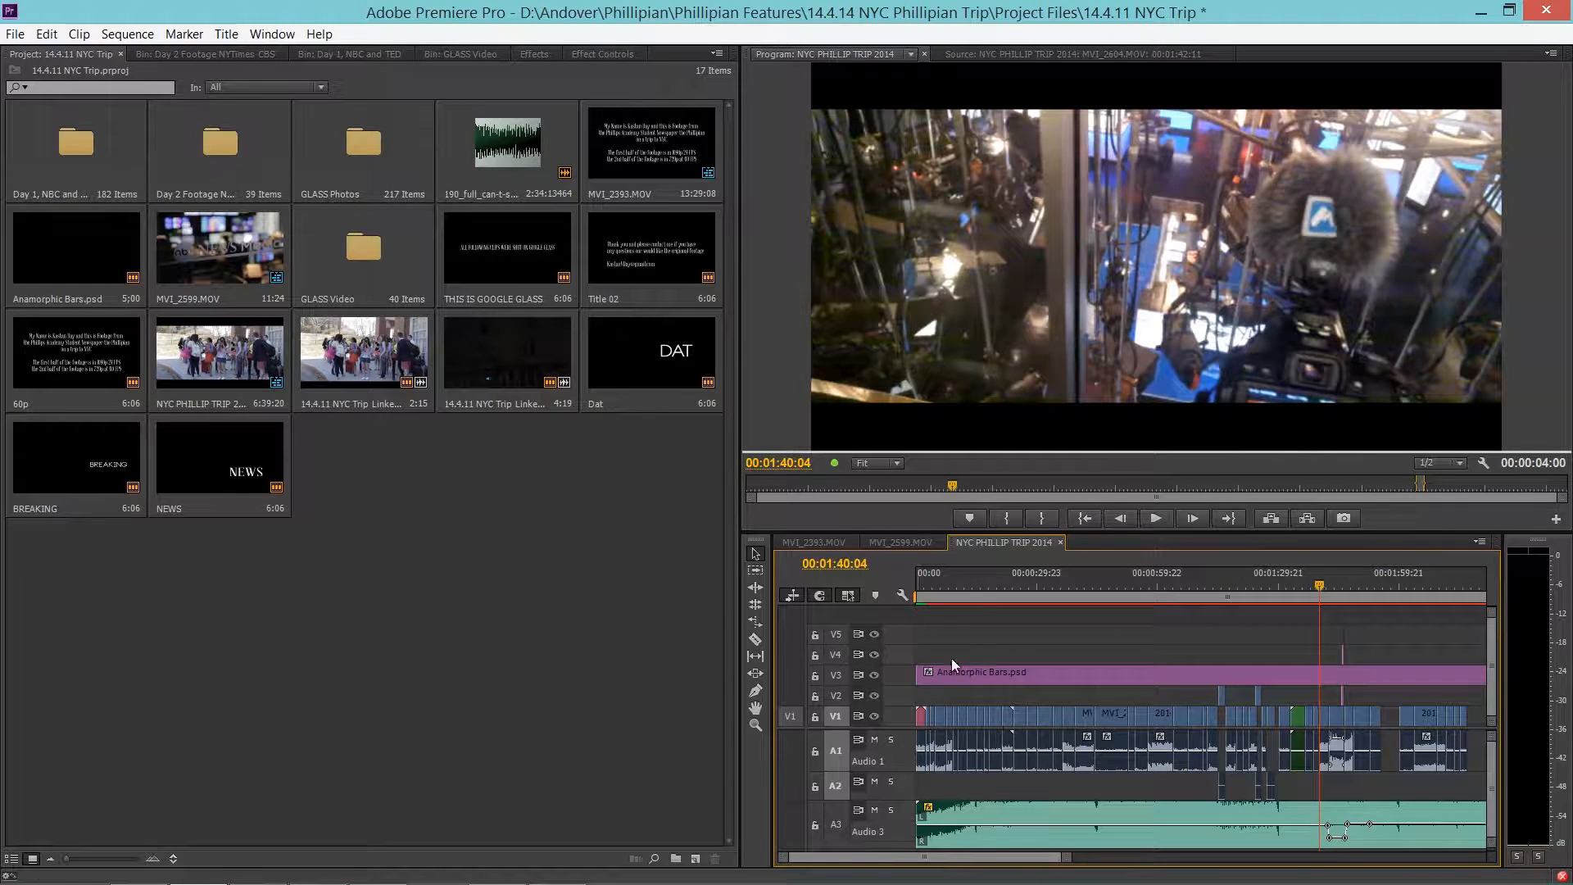
{"action": "left_click", "coordinate": [928, 588]}
{"action": "left_click_drag", "start_coordinate": [927, 589], "coordinate": [1031, 593]}
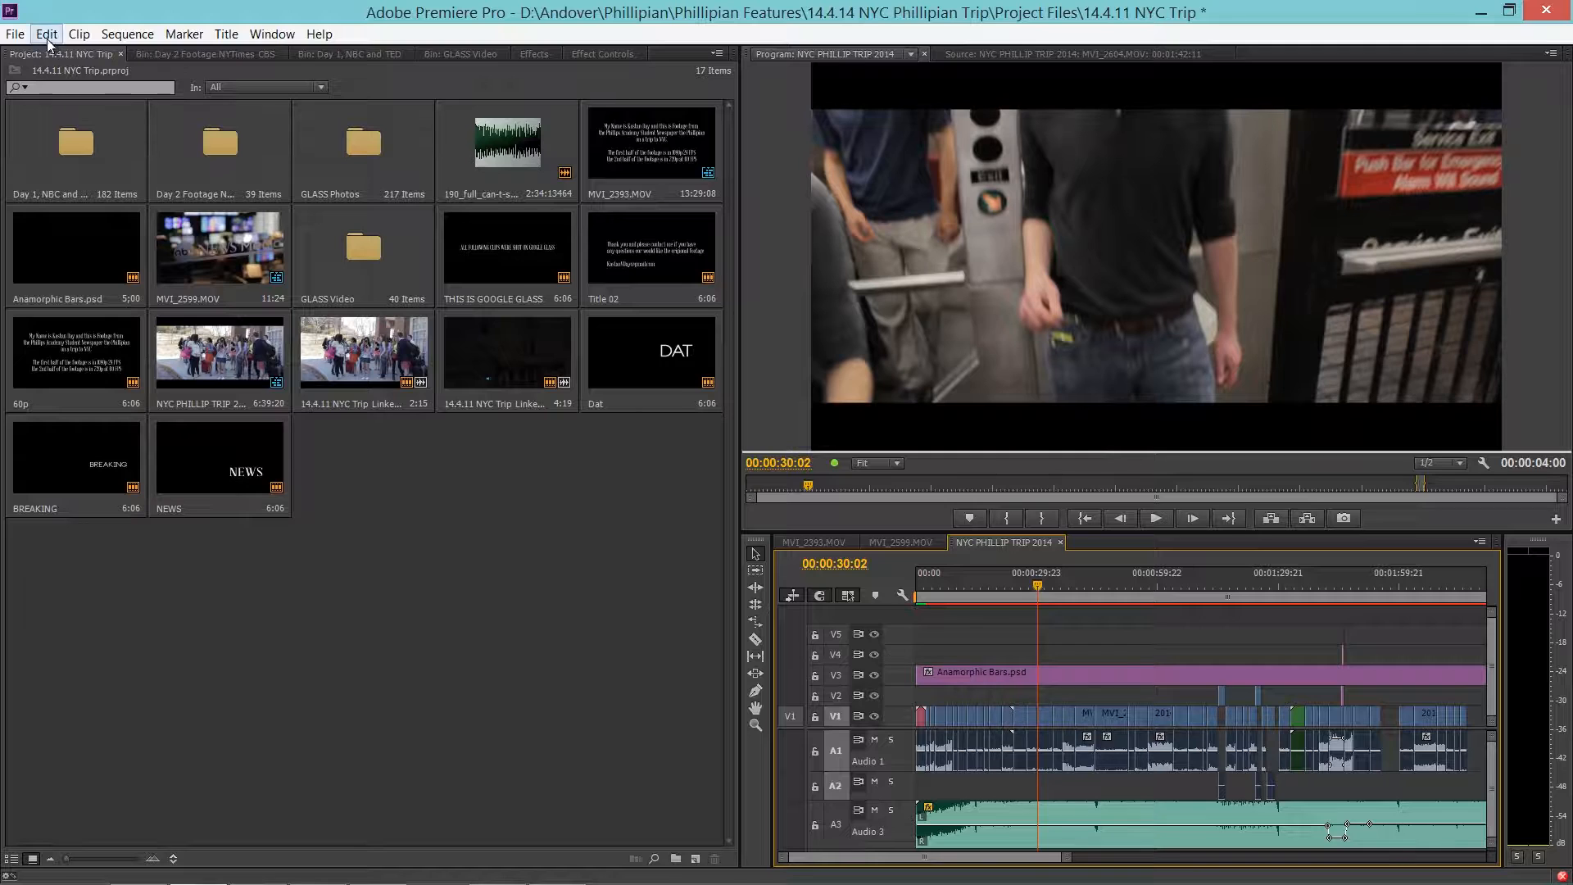
Open the media export settings for the sequence and choose the H.264 format with the Phillipian Fast preset.
{"action": "left_click", "coordinate": [15, 33]}
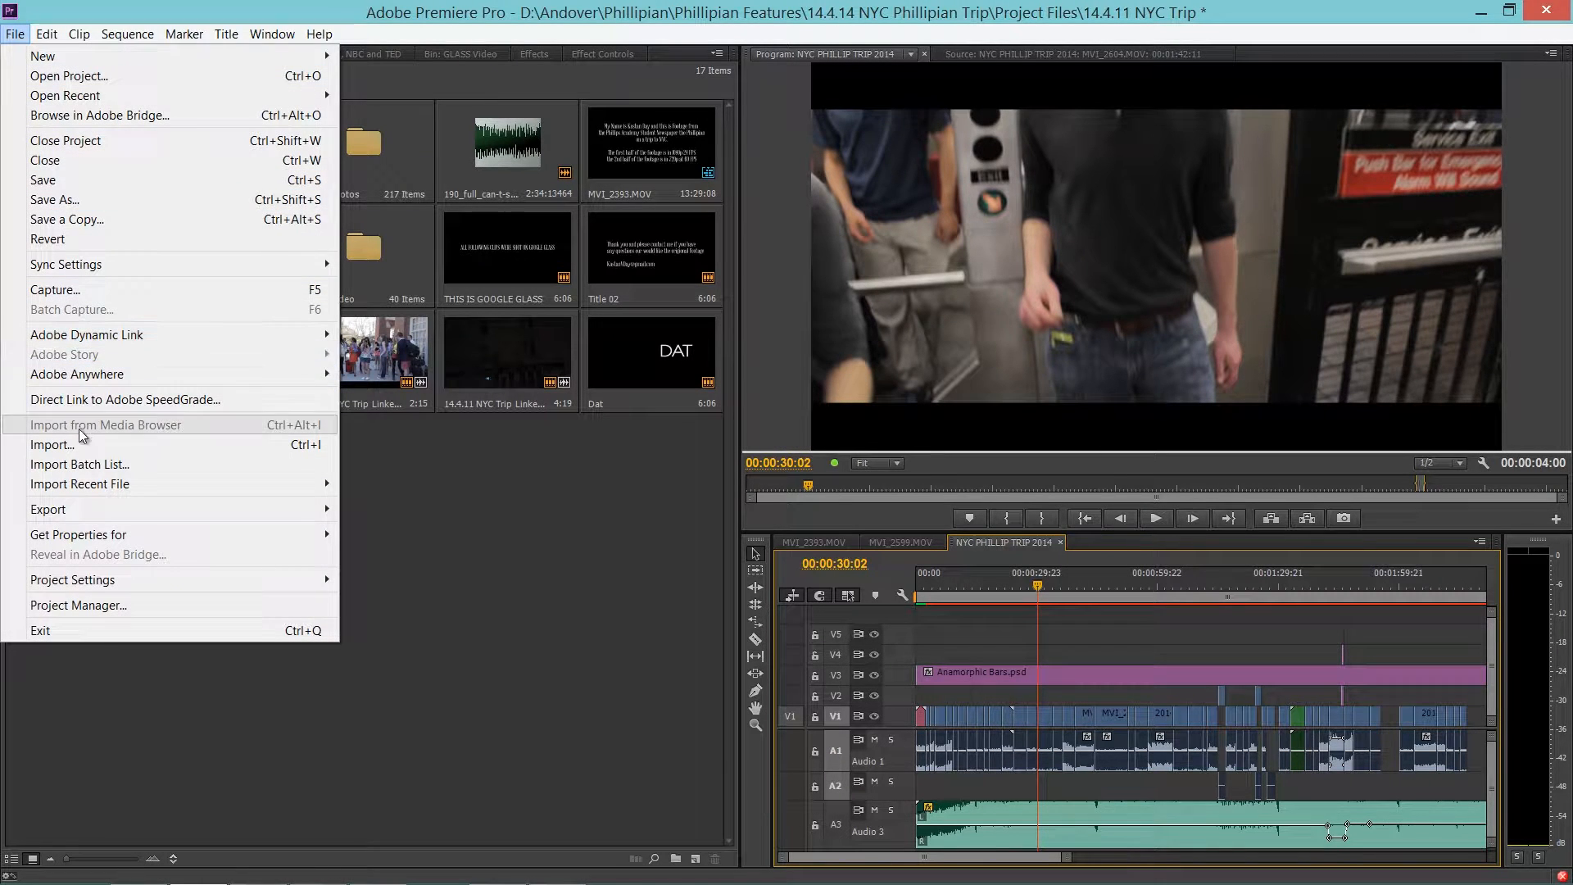
{"action": "mouse_move", "coordinate": [80, 503]}
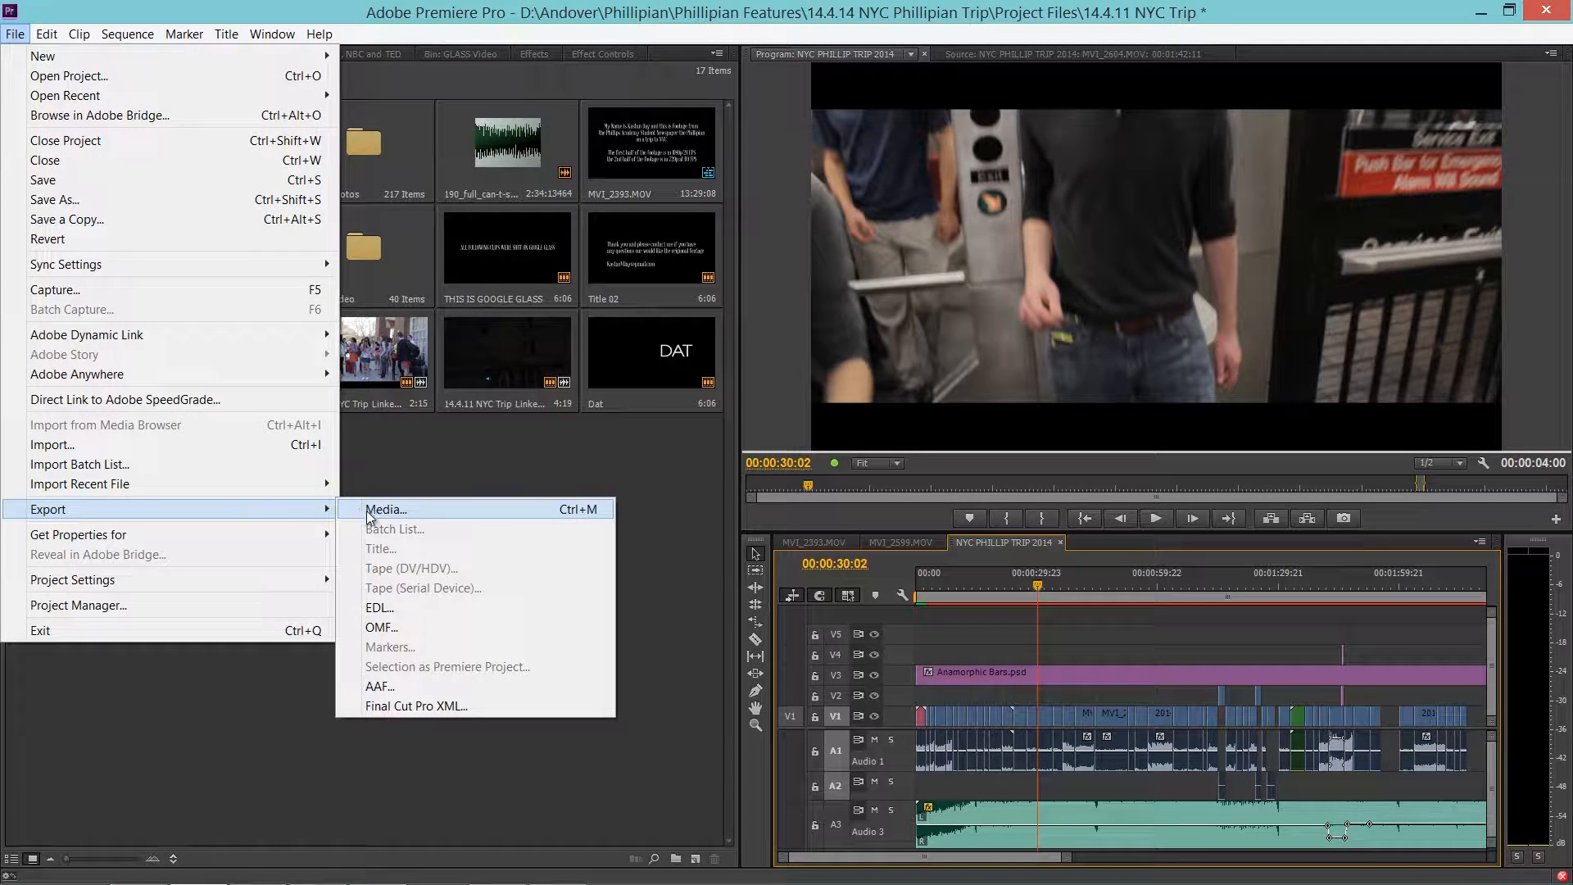
{"action": "left_click", "coordinate": [429, 508]}
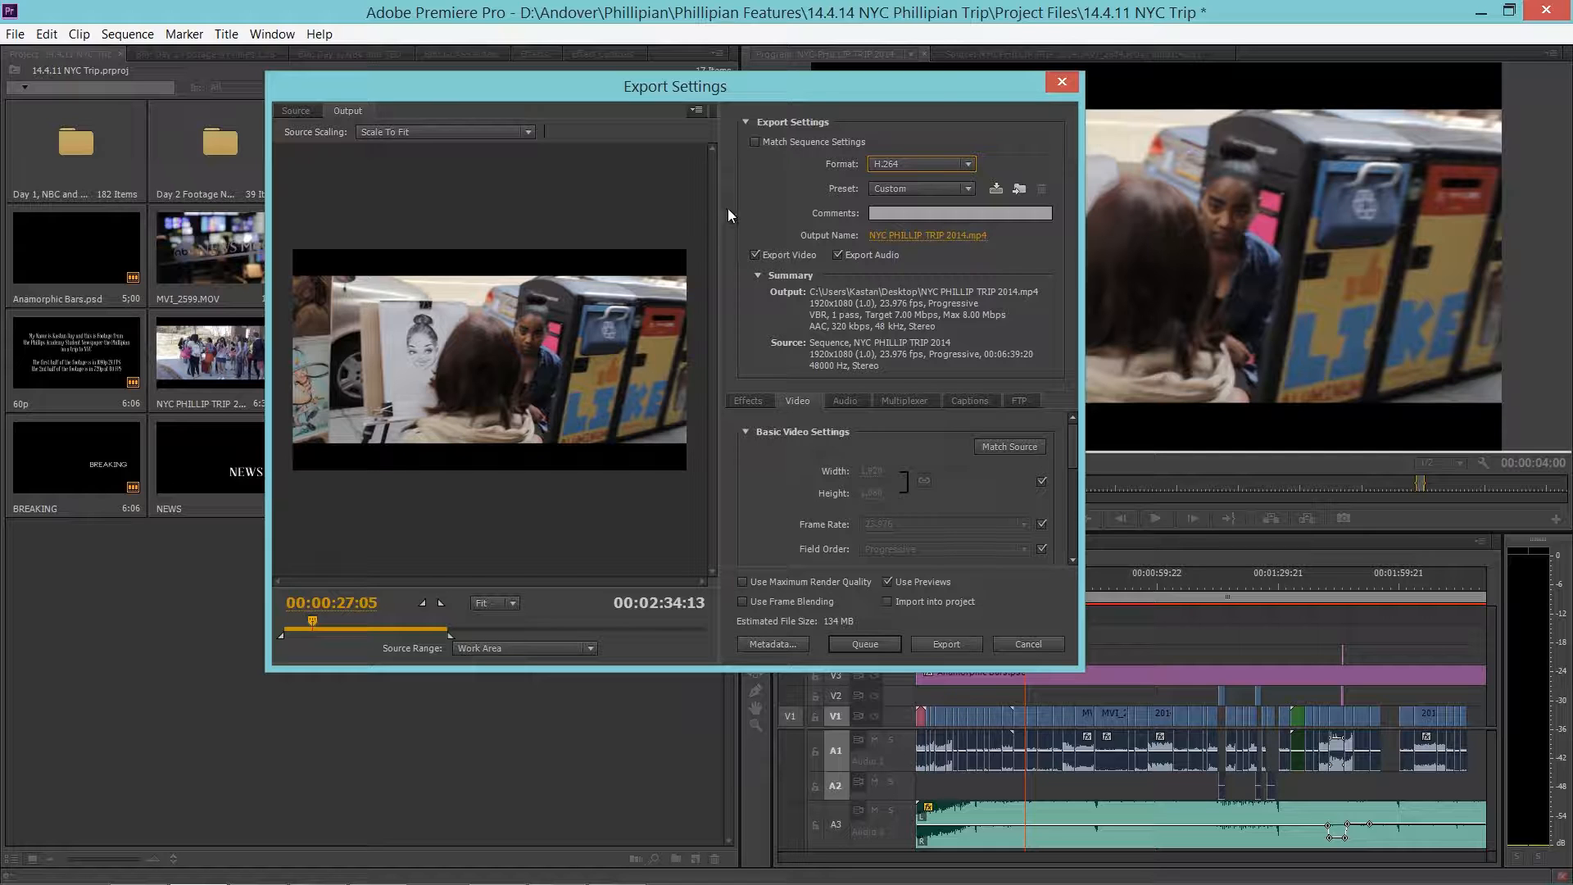
{"action": "left_click", "coordinate": [911, 163]}
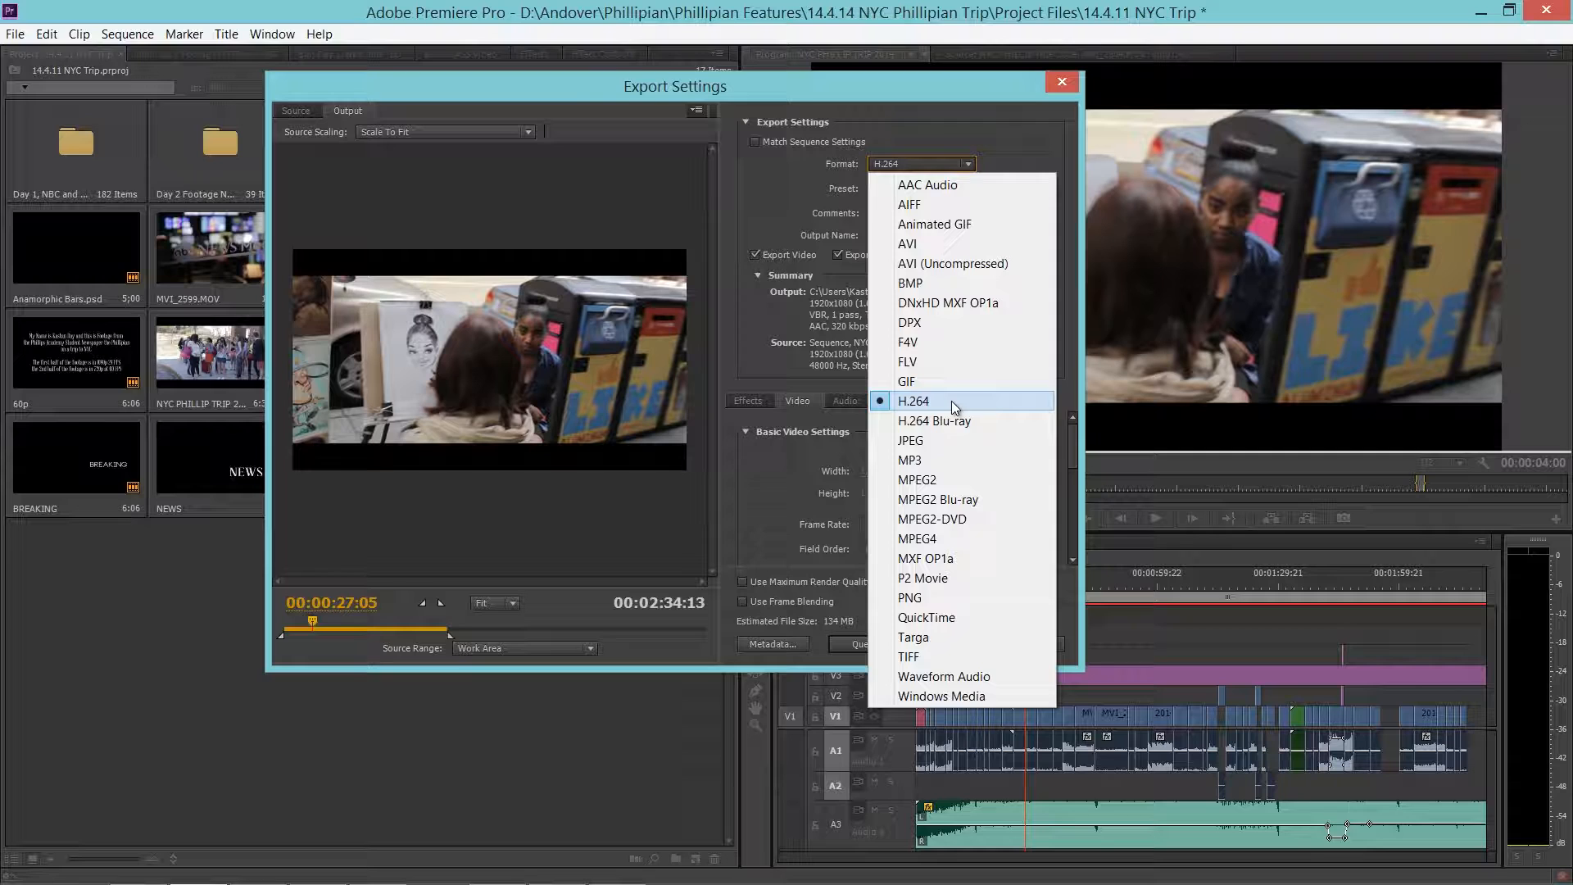
{"action": "left_click", "coordinate": [931, 407]}
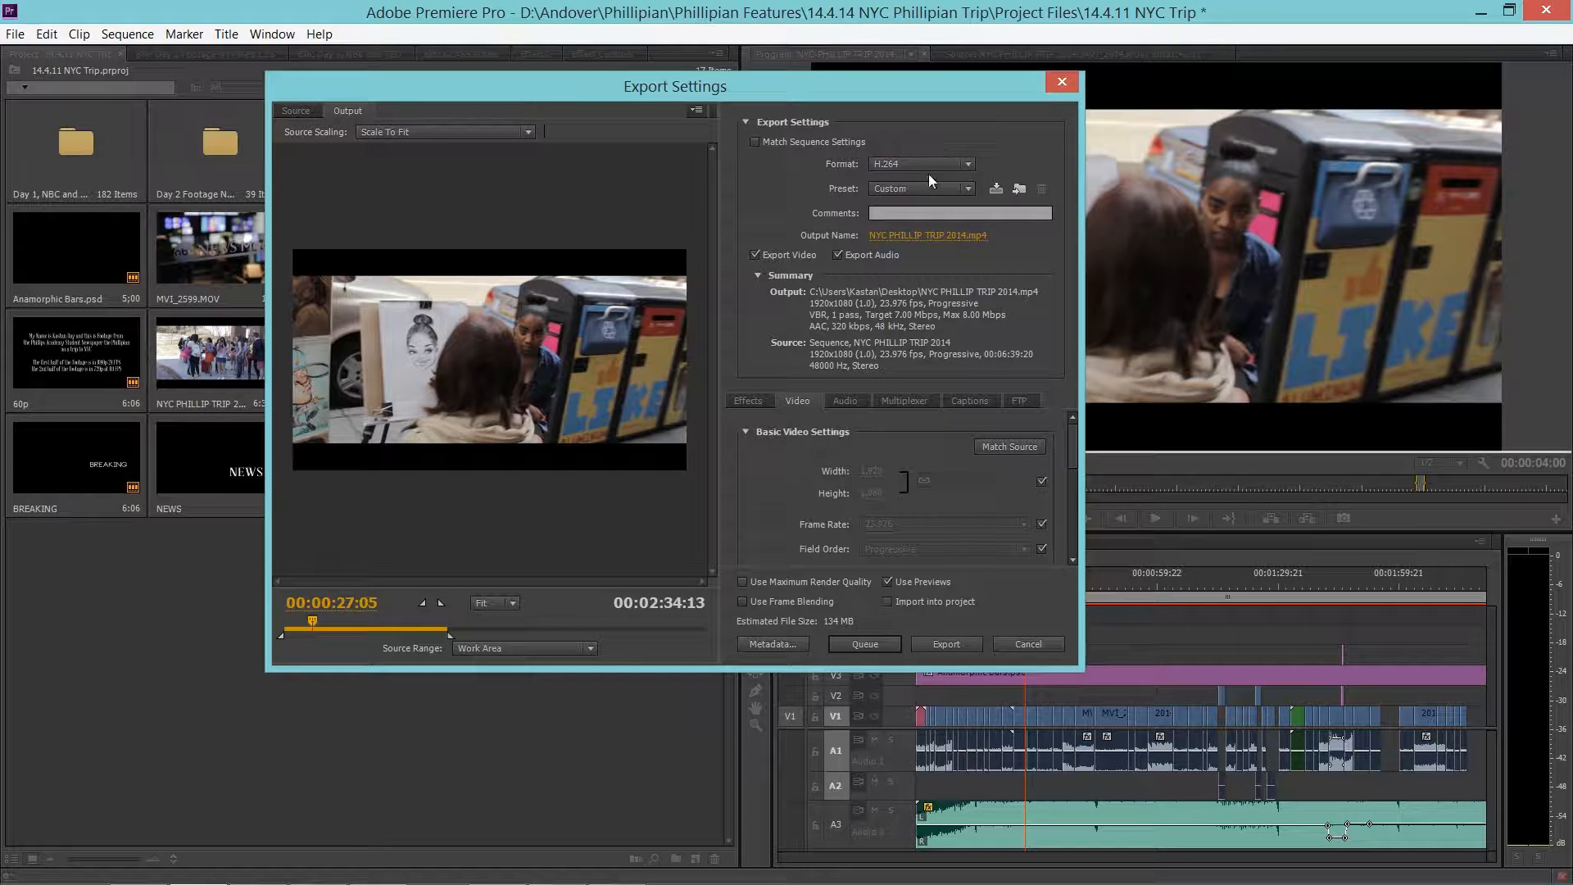
{"action": "left_click", "coordinate": [969, 189]}
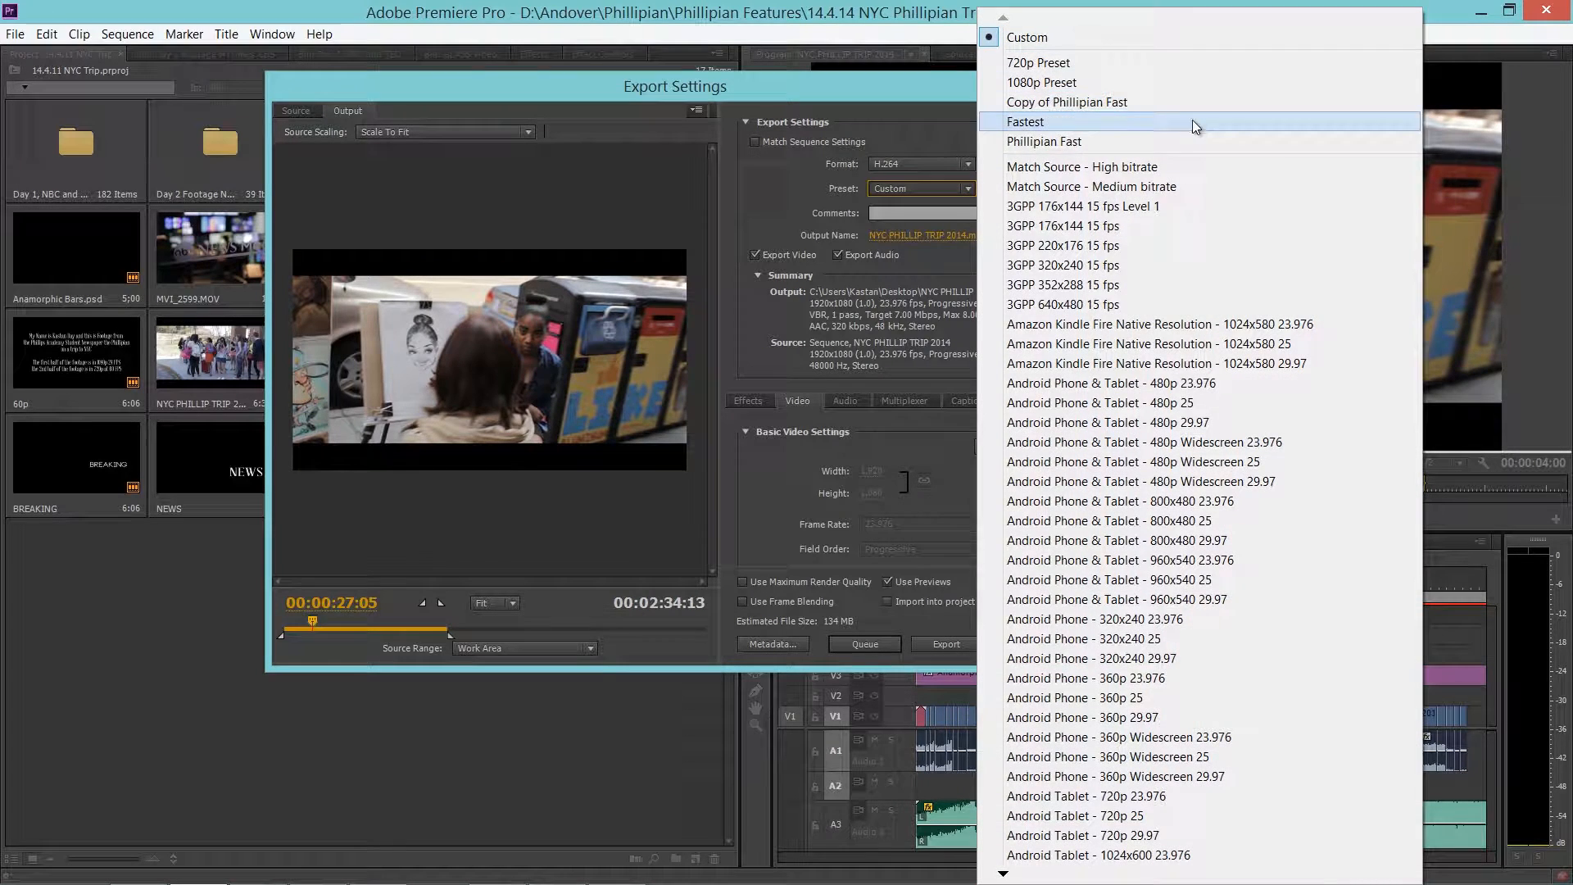
{"action": "left_click", "coordinate": [1173, 136]}
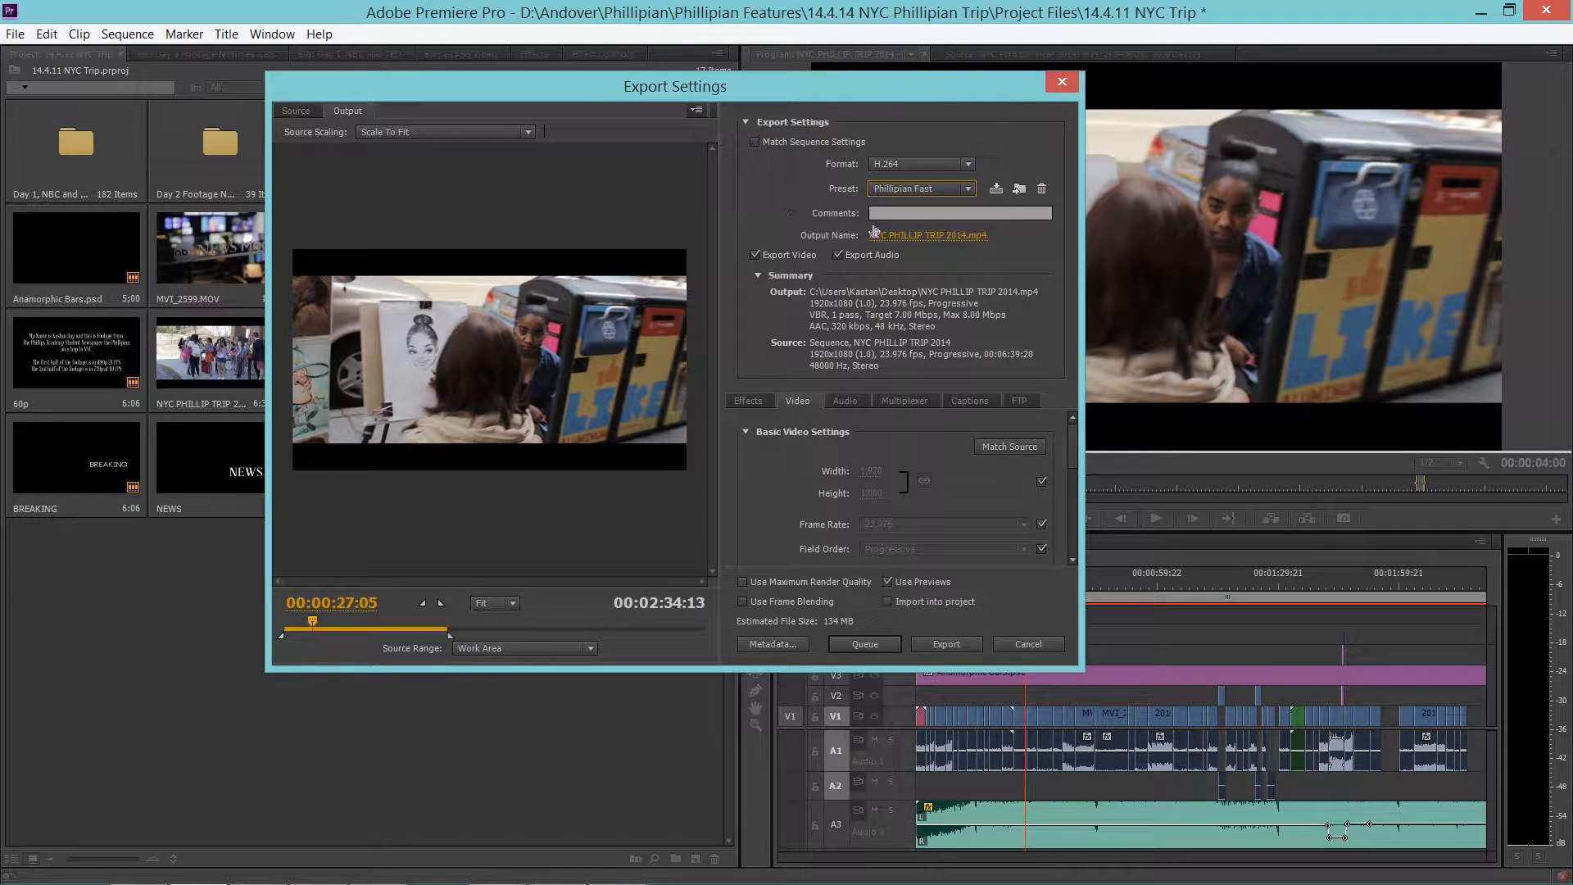
{"action": "scroll", "coordinate": [804, 457], "scroll_direction": "down", "scroll_amount": 5}
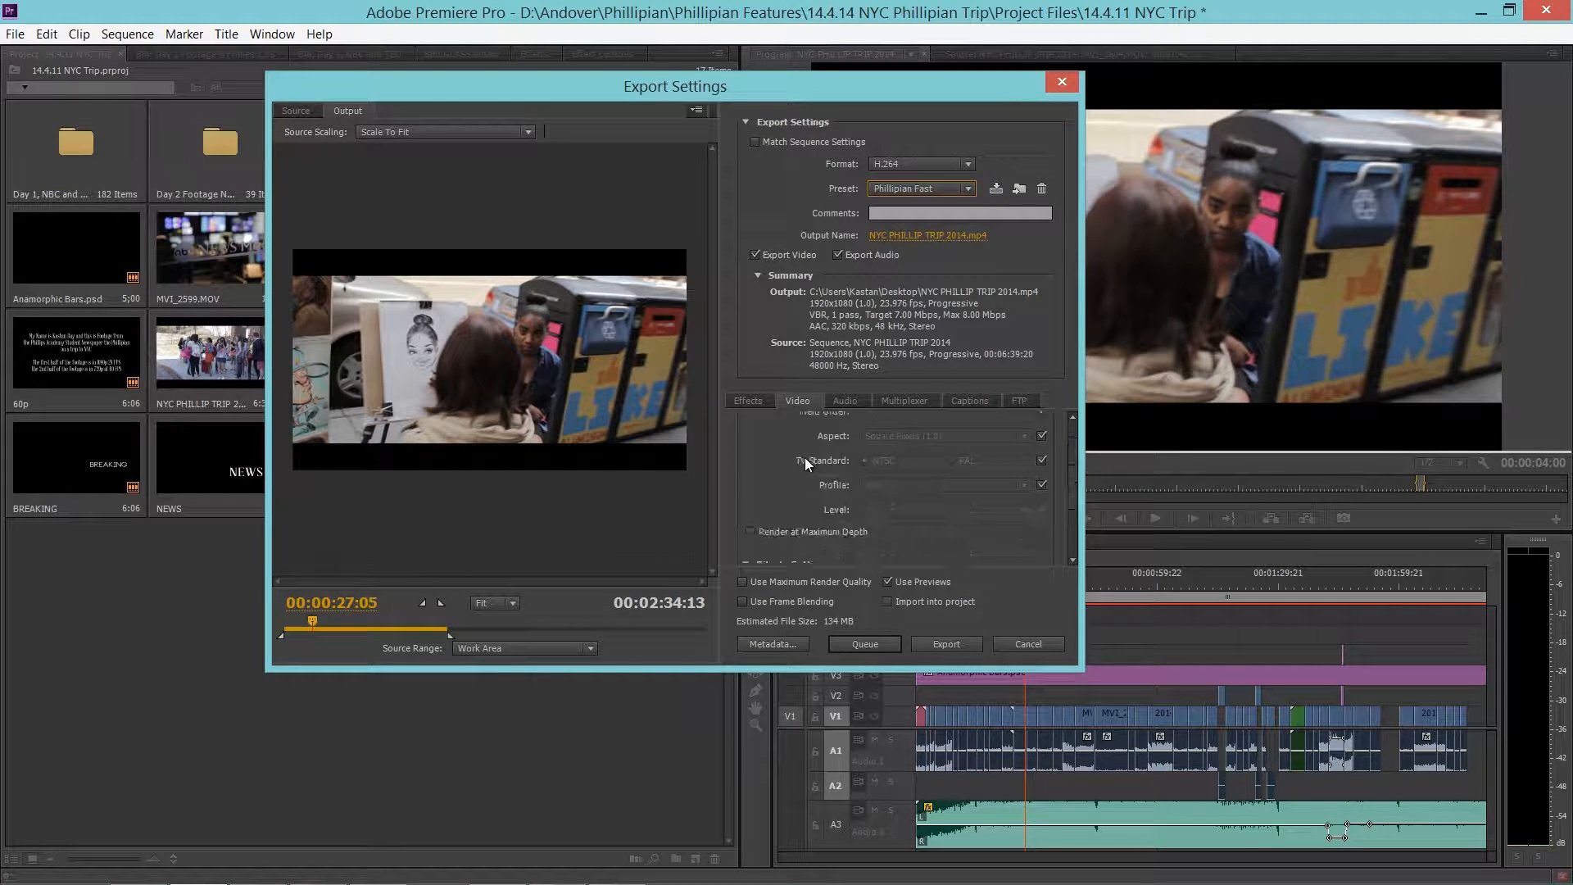
{"action": "scroll", "coordinate": [804, 457], "scroll_direction": "up", "scroll_amount": 5}
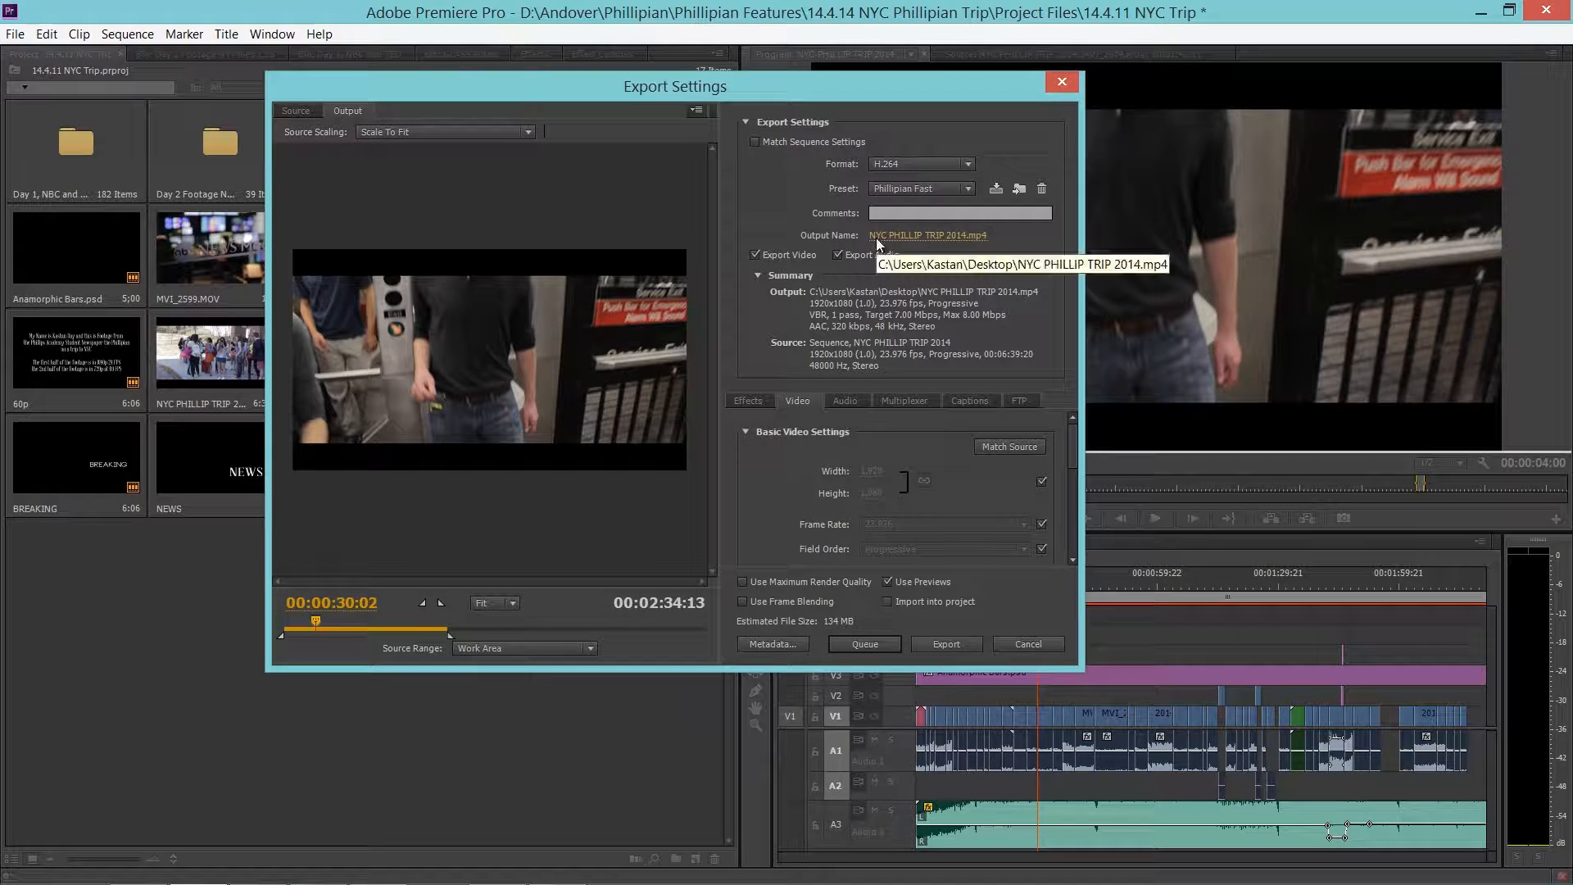
Set the output file to be saved on the Desktop as NYC PHILLIP TRIP 2014 in MP4 format.
{"action": "left_click", "coordinate": [877, 237]}
{"action": "left_click", "coordinate": [605, 485]}
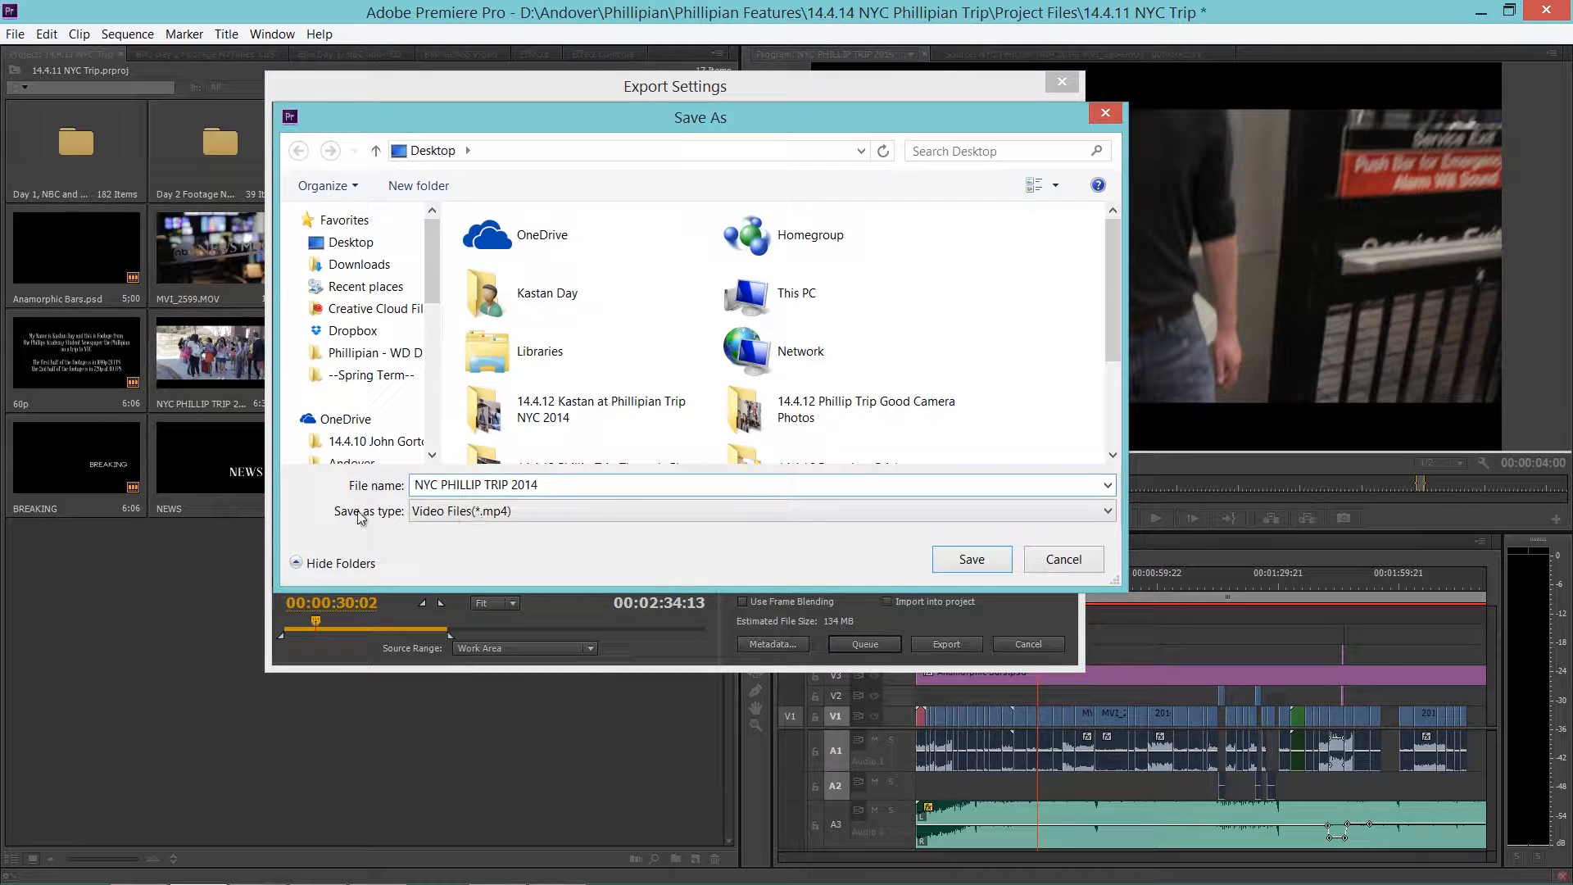
{"action": "mouse_move", "coordinate": [536, 487]}
{"action": "left_mouse_down"}
{"action": "mouse_move", "coordinate": [498, 496]}
{"action": "mouse_move", "coordinate": [532, 486]}
{"action": "left_mouse_up"}
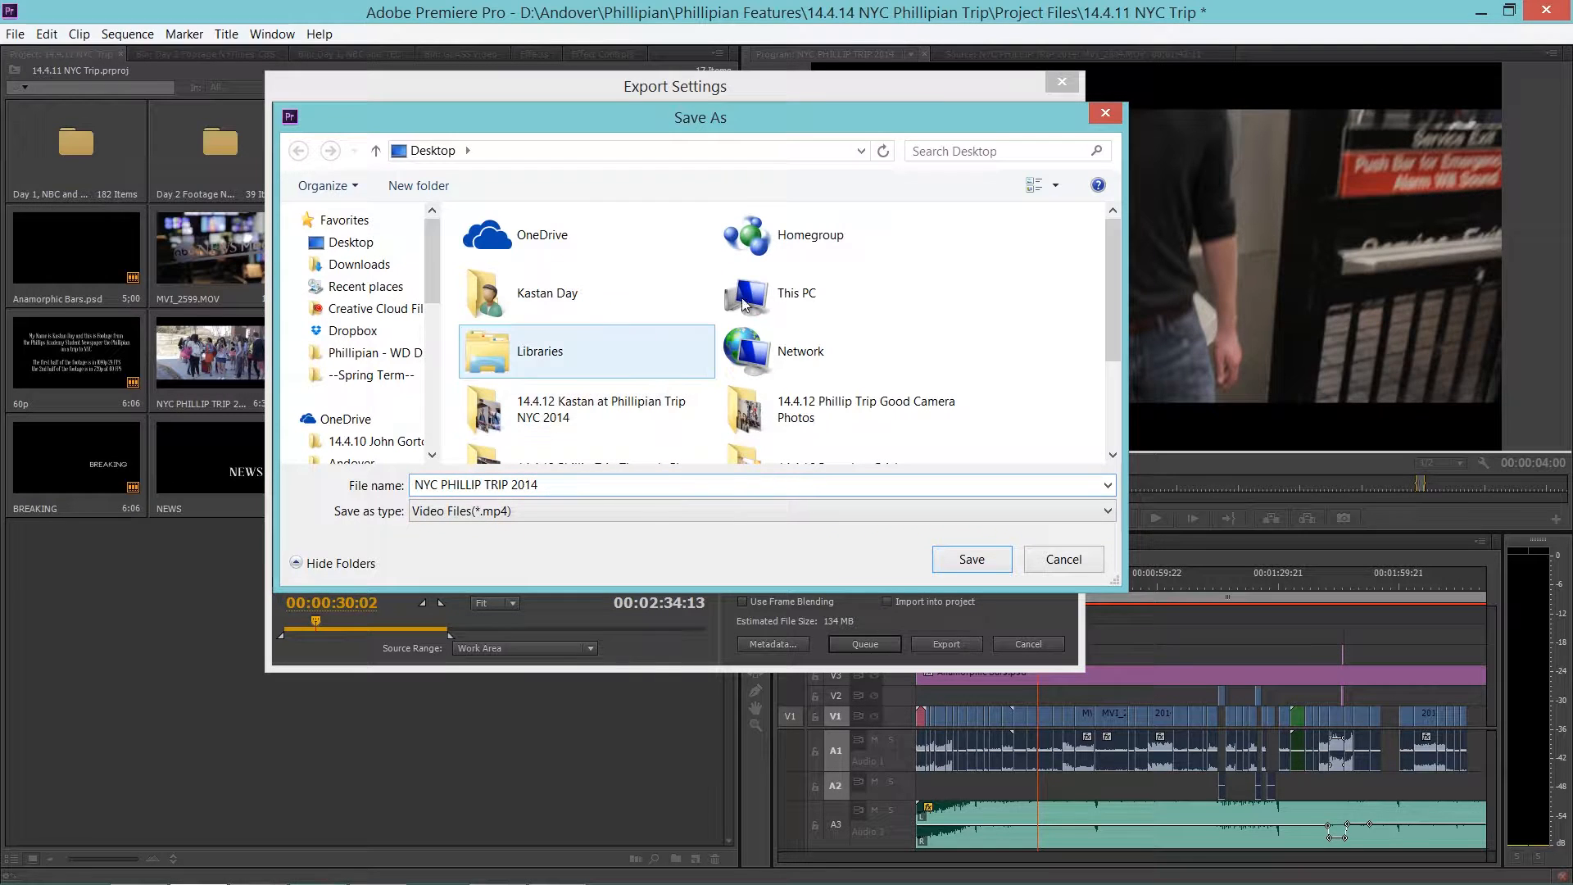
{"action": "left_click_drag", "start_coordinate": [1113, 318], "coordinate": [1079, 432]}
{"action": "scroll", "coordinate": [1079, 432], "scroll_direction": "up", "scroll_amount": 3}
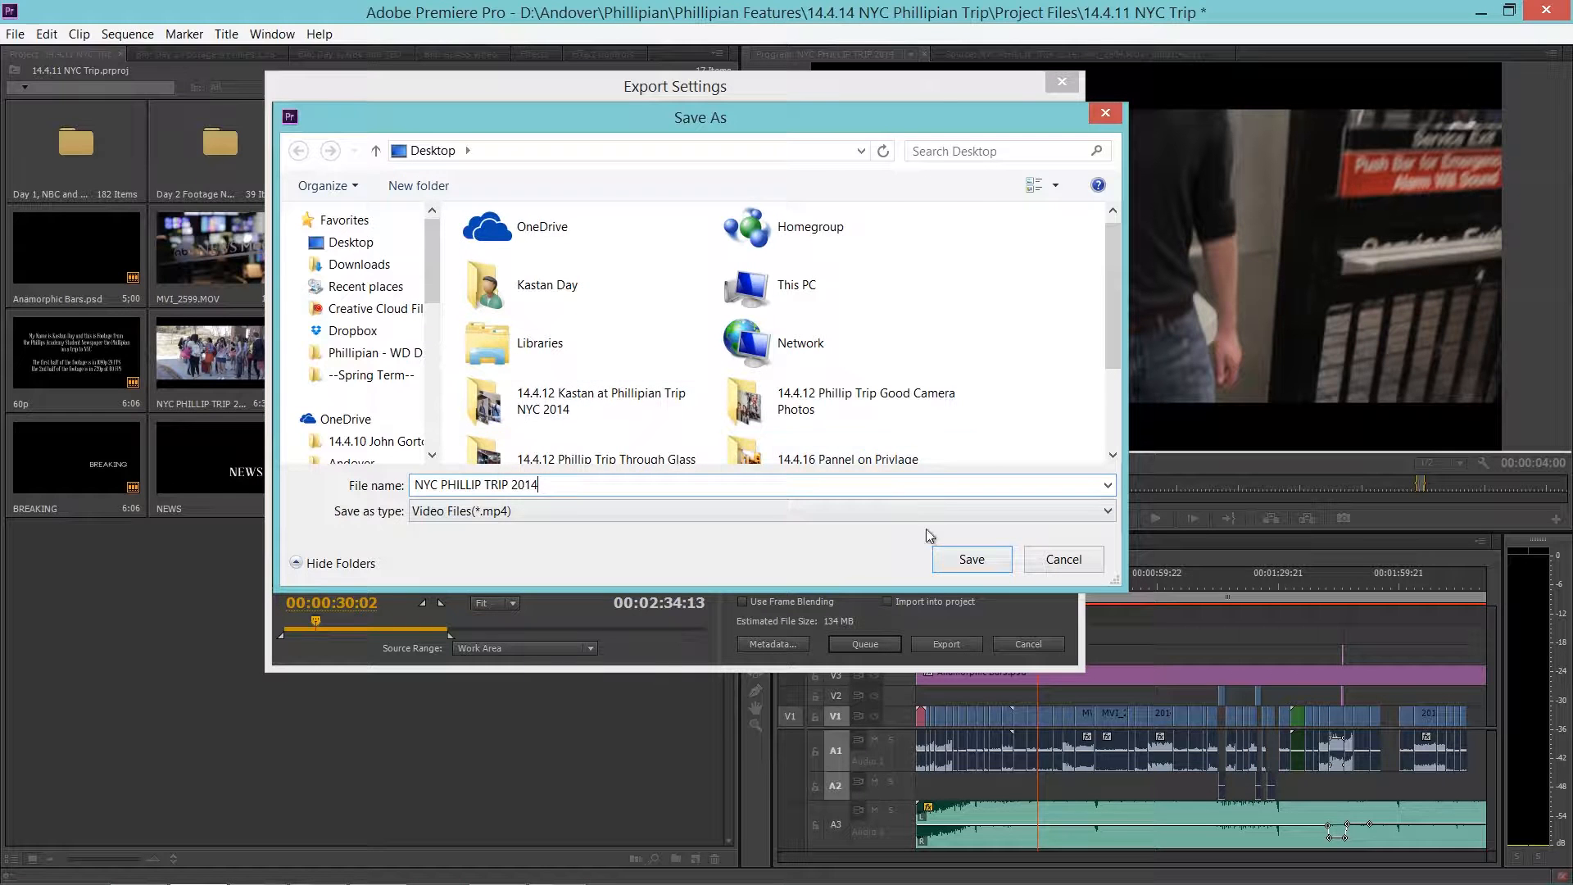
{"action": "left_click", "coordinate": [979, 558]}
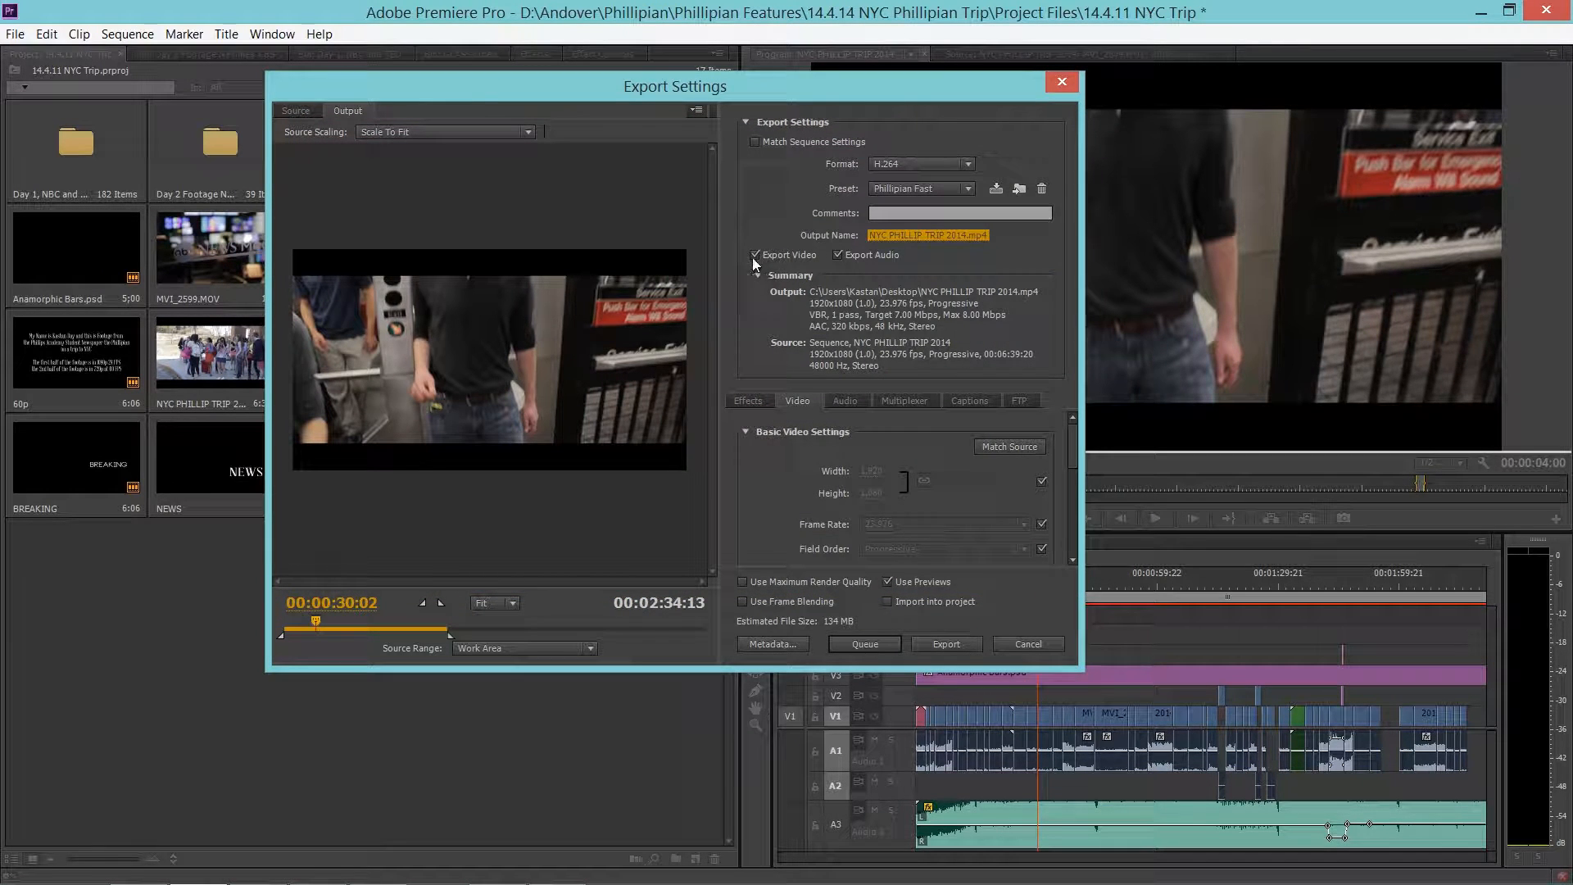
Set the bitrate encoding to VBR, 2 pass with a target bitrate of 12 Mbps and a maximum of 14 Mbps.
{"action": "left_click_drag", "start_coordinate": [1070, 435], "coordinate": [1072, 449]}
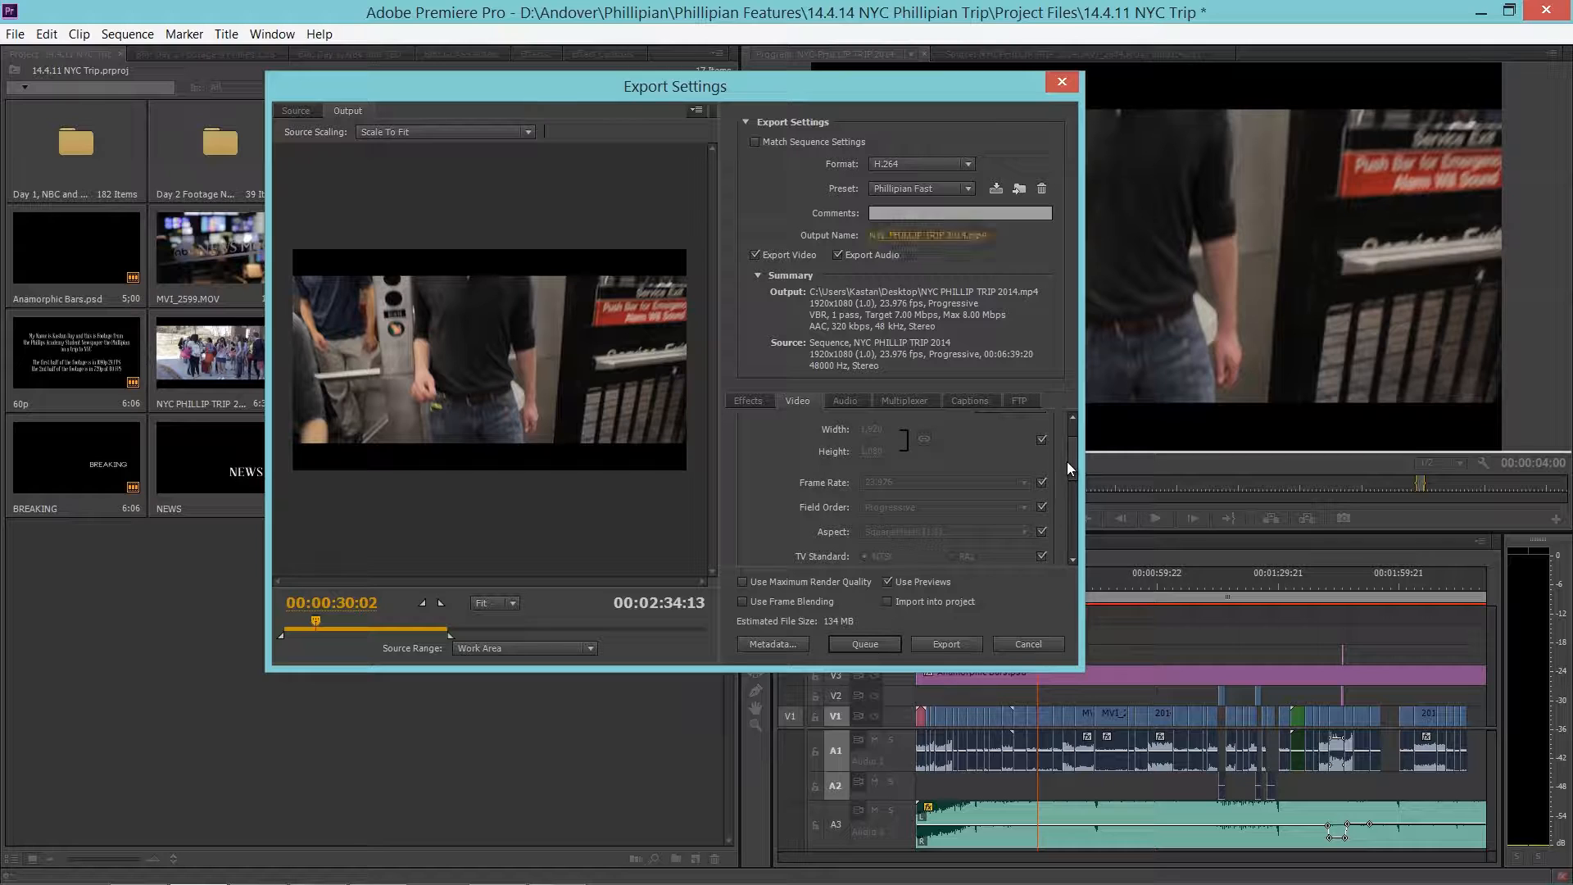
{"action": "mouse_move", "coordinate": [1067, 460]}
{"action": "left_mouse_down"}
{"action": "mouse_move", "coordinate": [1072, 446]}
{"action": "mouse_move", "coordinate": [1062, 454]}
{"action": "left_mouse_up"}
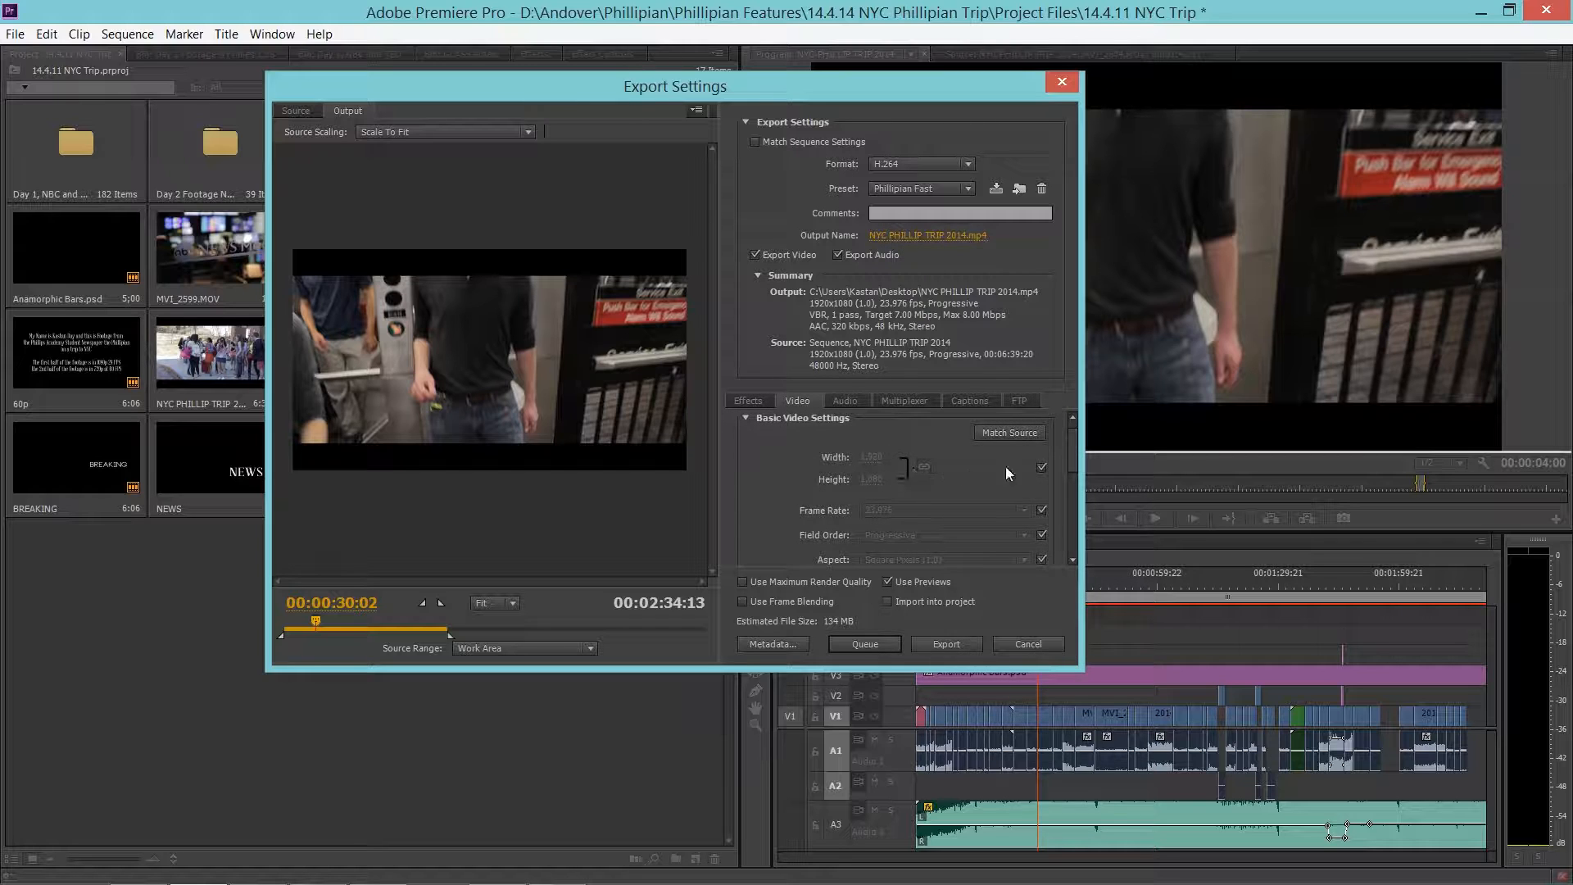
{"action": "left_click_drag", "start_coordinate": [1070, 454], "coordinate": [1066, 497]}
{"action": "scroll", "coordinate": [1063, 498], "scroll_direction": "down", "scroll_amount": 1}
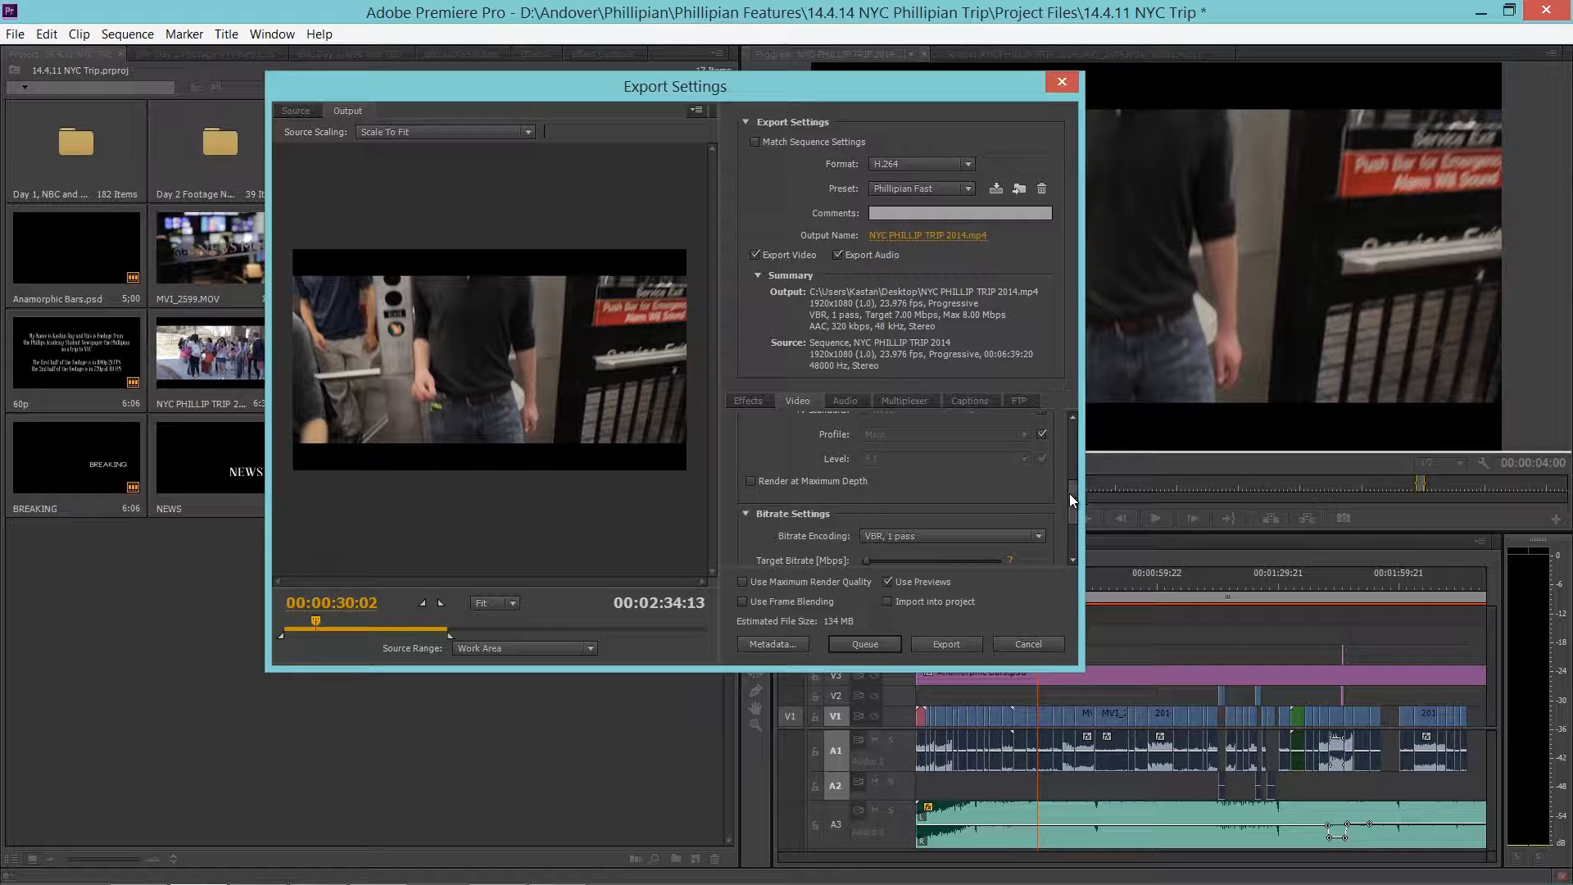
{"action": "left_click_drag", "start_coordinate": [1069, 498], "coordinate": [1064, 519]}
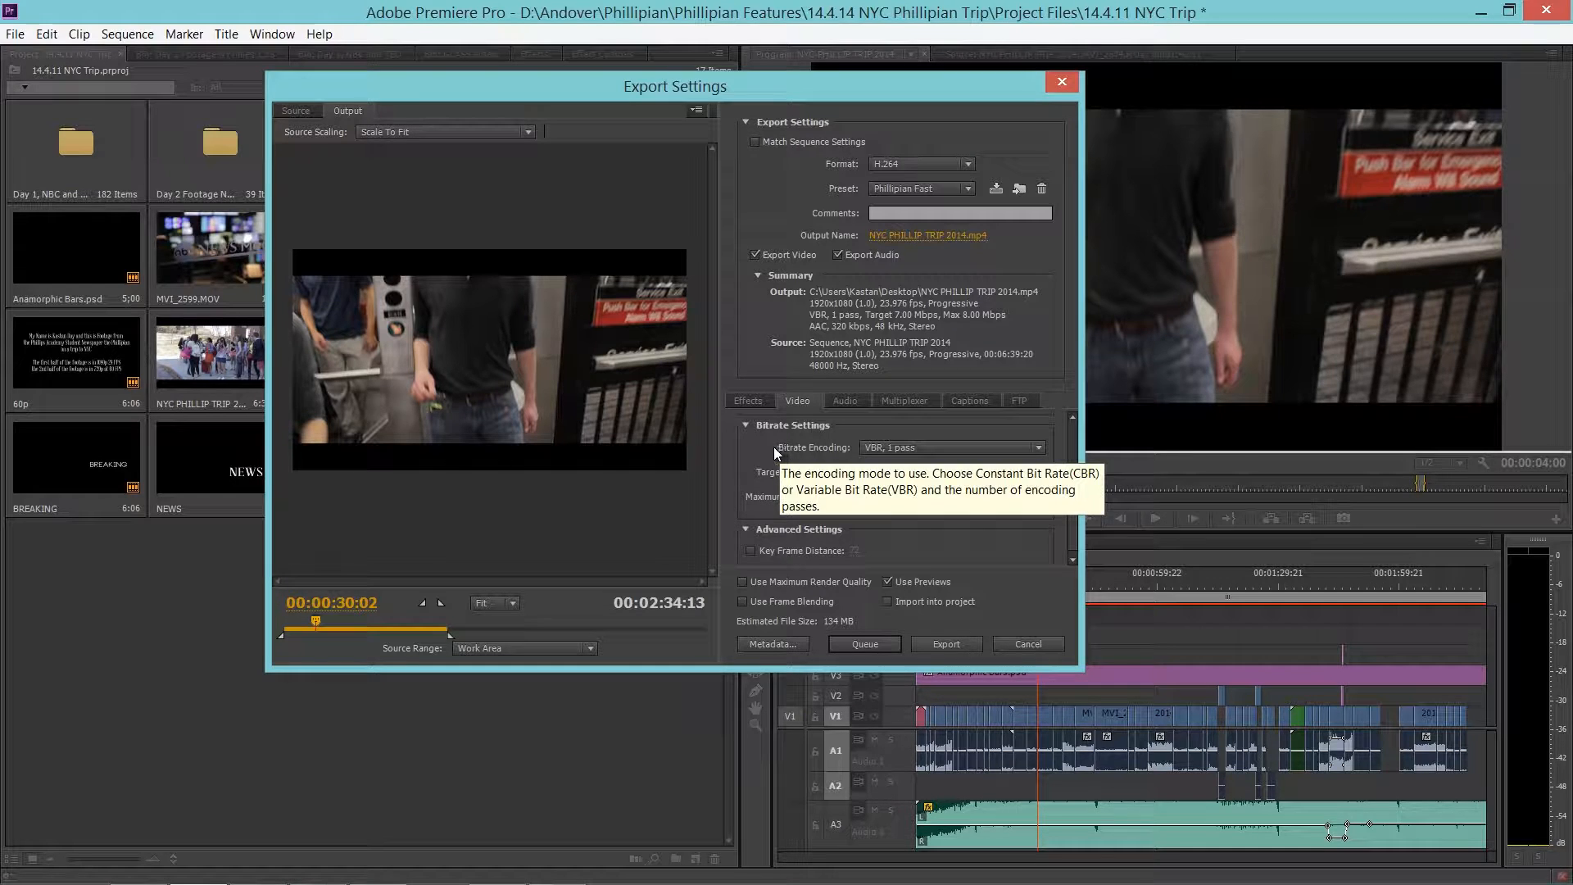
{"action": "left_click", "coordinate": [919, 445]}
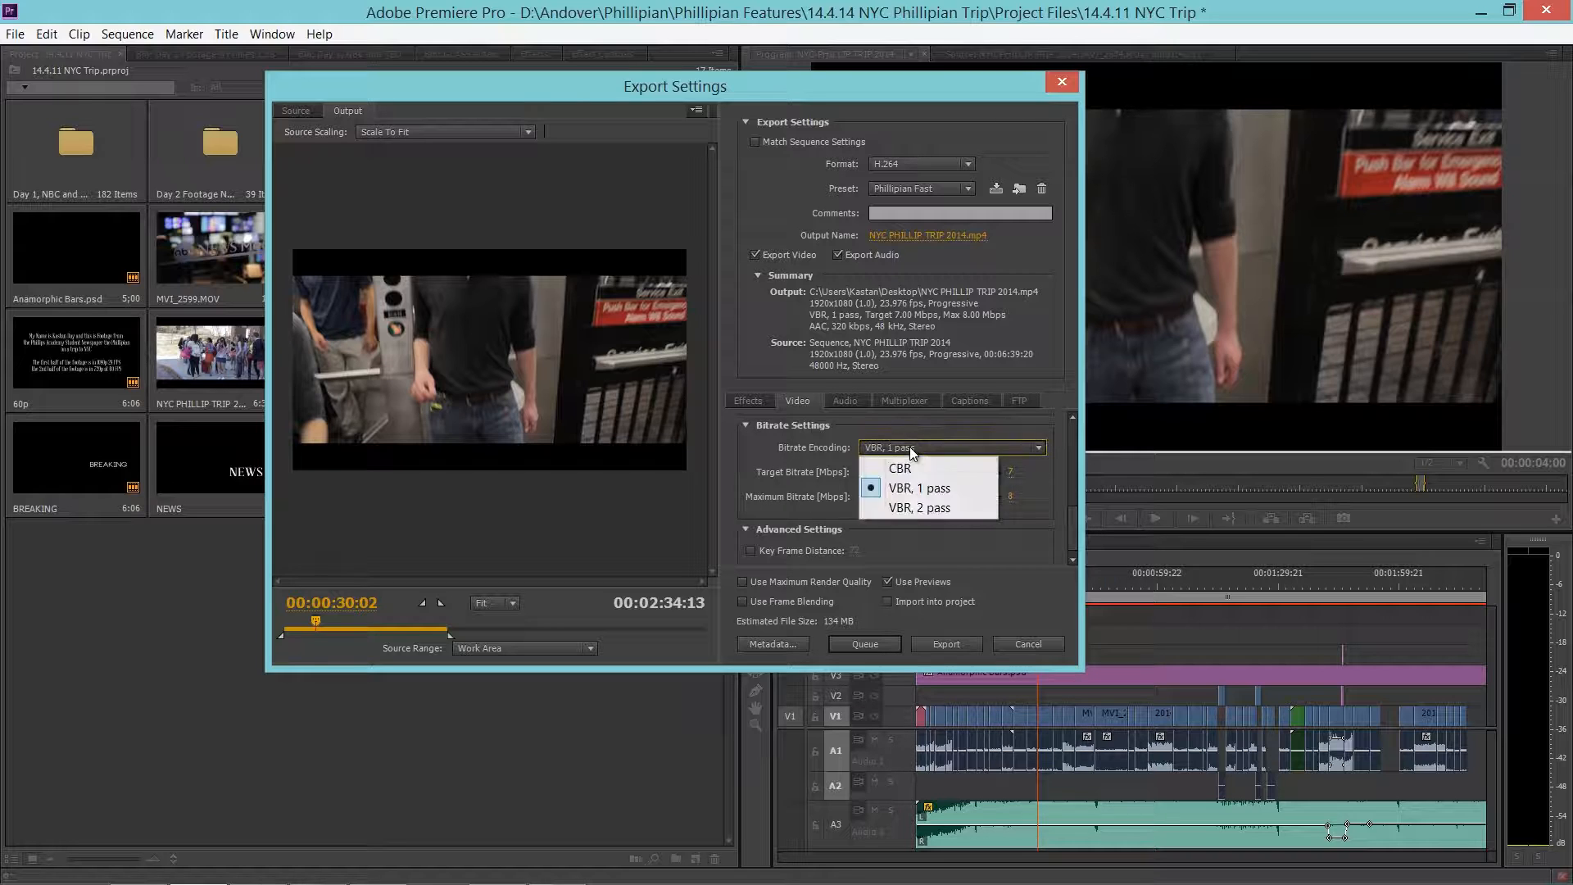
{"action": "left_click", "coordinate": [918, 506]}
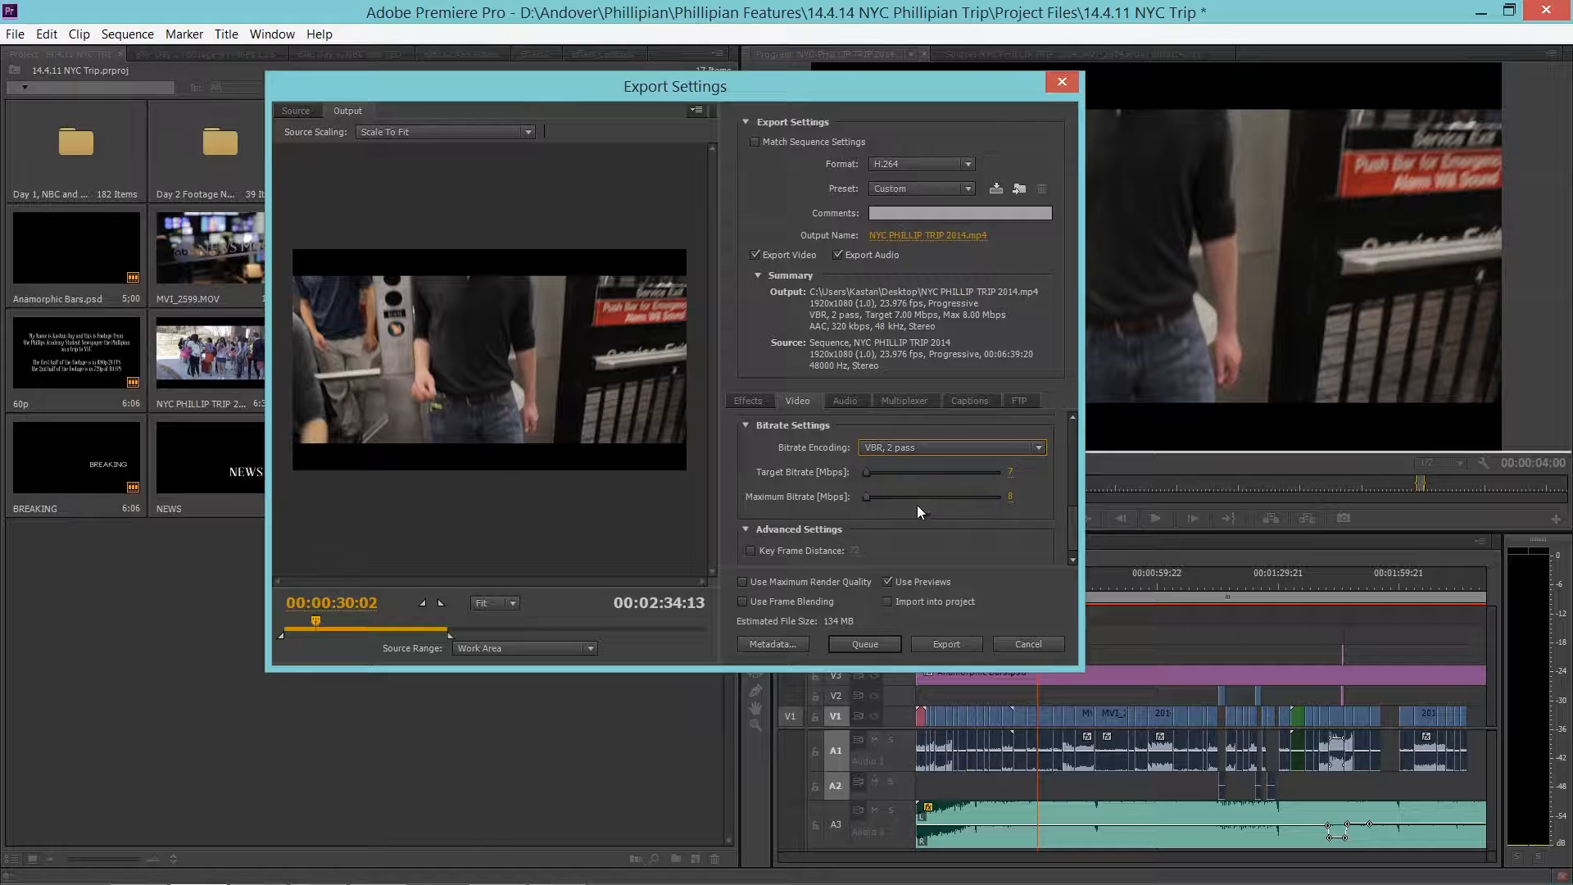
{"action": "left_click", "coordinate": [1009, 478]}
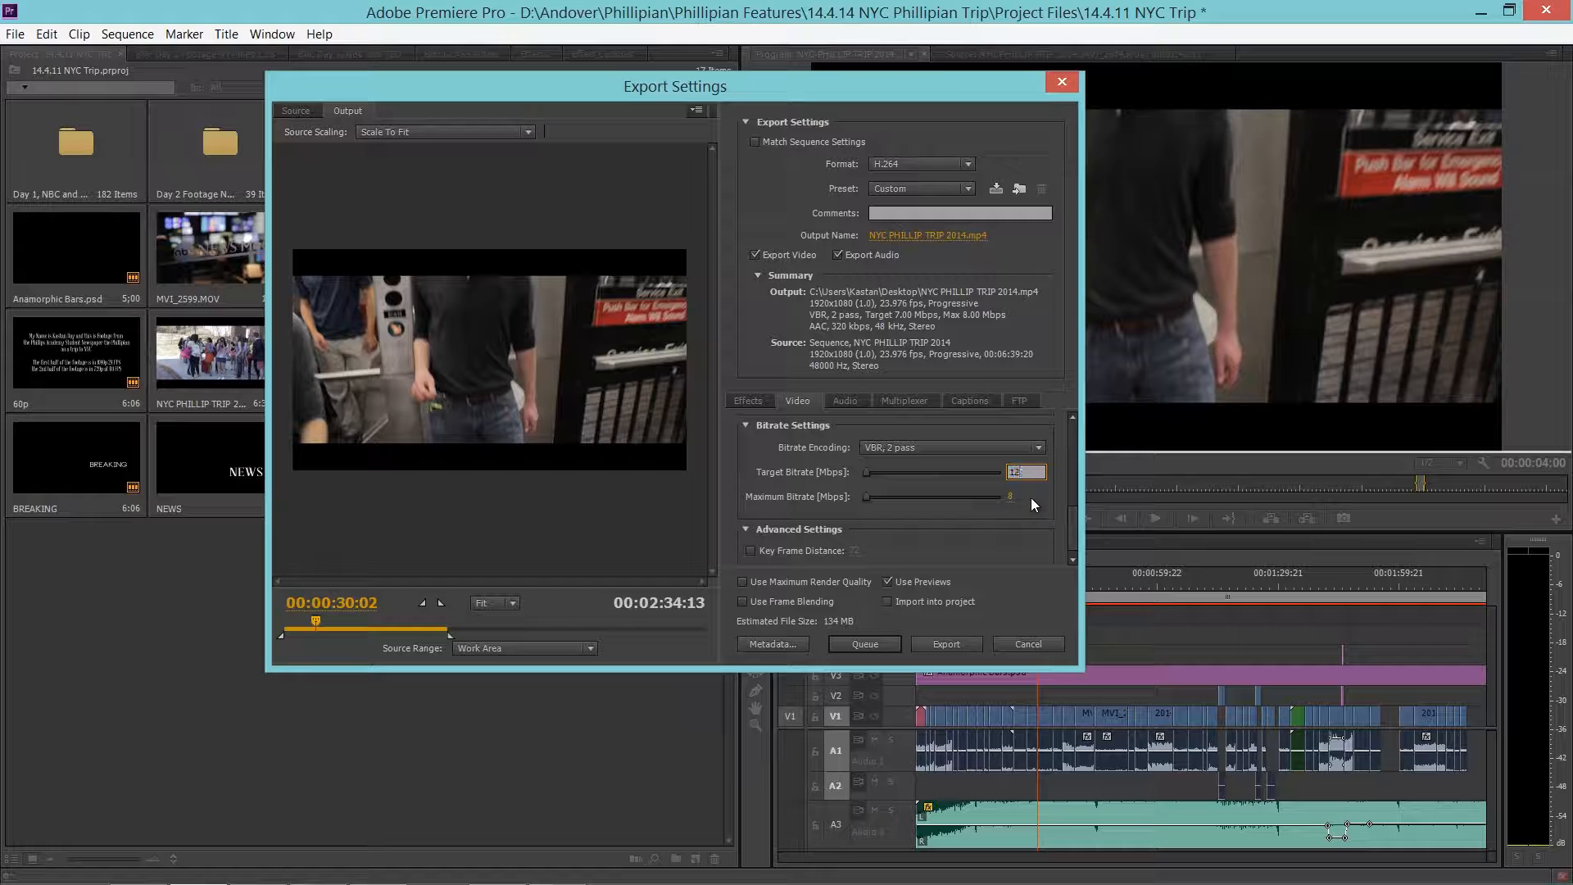
{"action": "key", "text": "Return"}
{"action": "left_click", "coordinate": [1014, 497]}
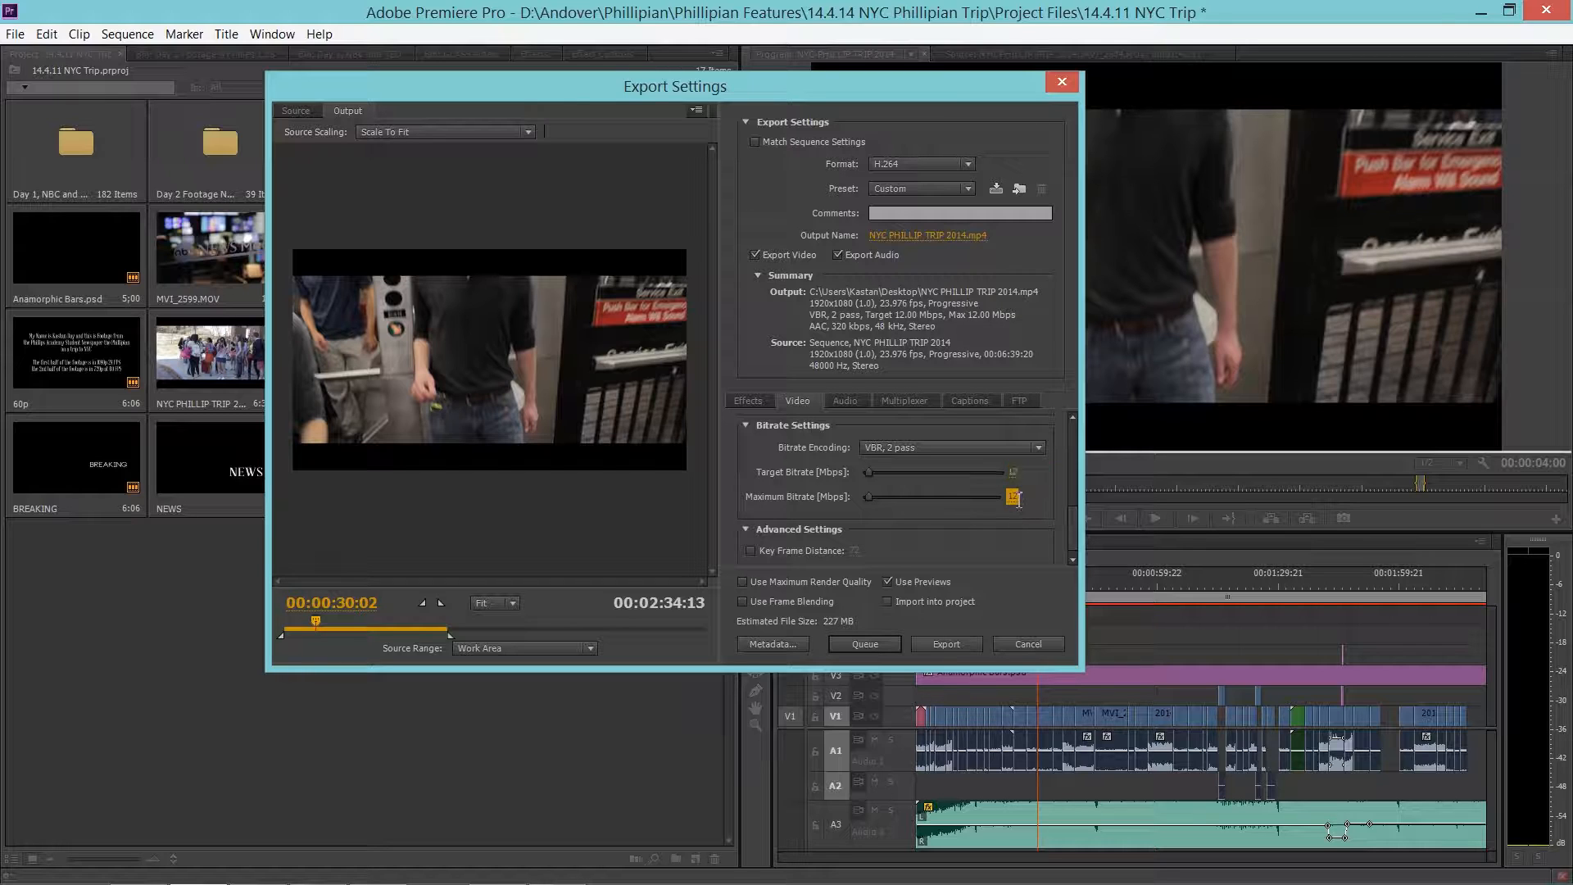
{"action": "type", "text": "14"}
{"action": "key", "text": "Return"}
Set the bitrate encoding to VBR, 1 pass with a target bitrate of 7 Mbps and a maximum of 8 Mbps.
{"action": "left_click", "coordinate": [922, 448]}
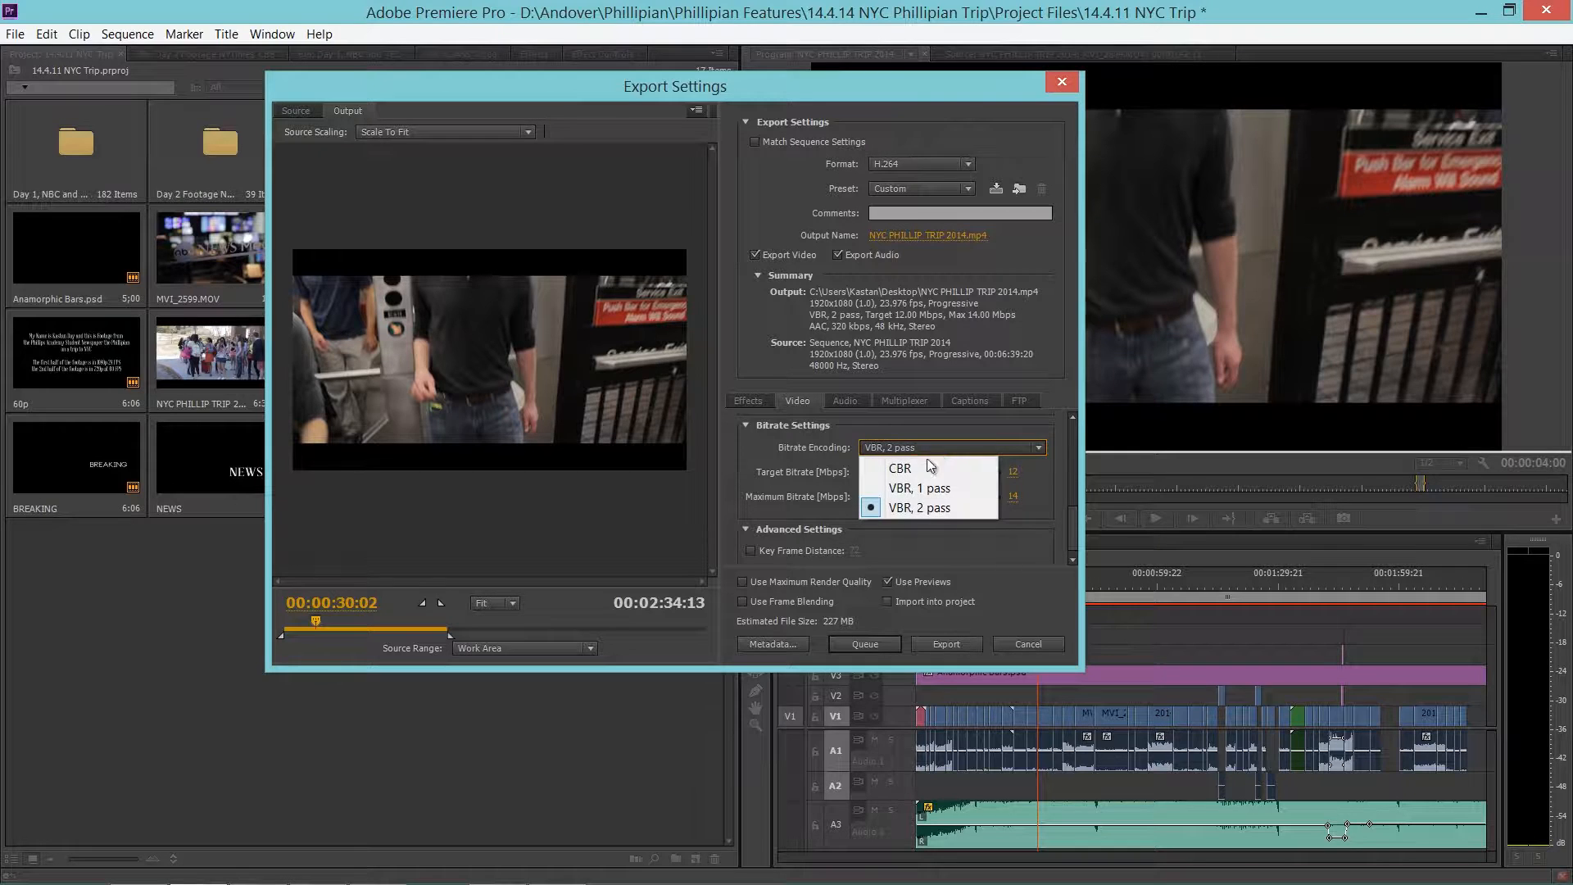
{"action": "left_click", "coordinate": [915, 487]}
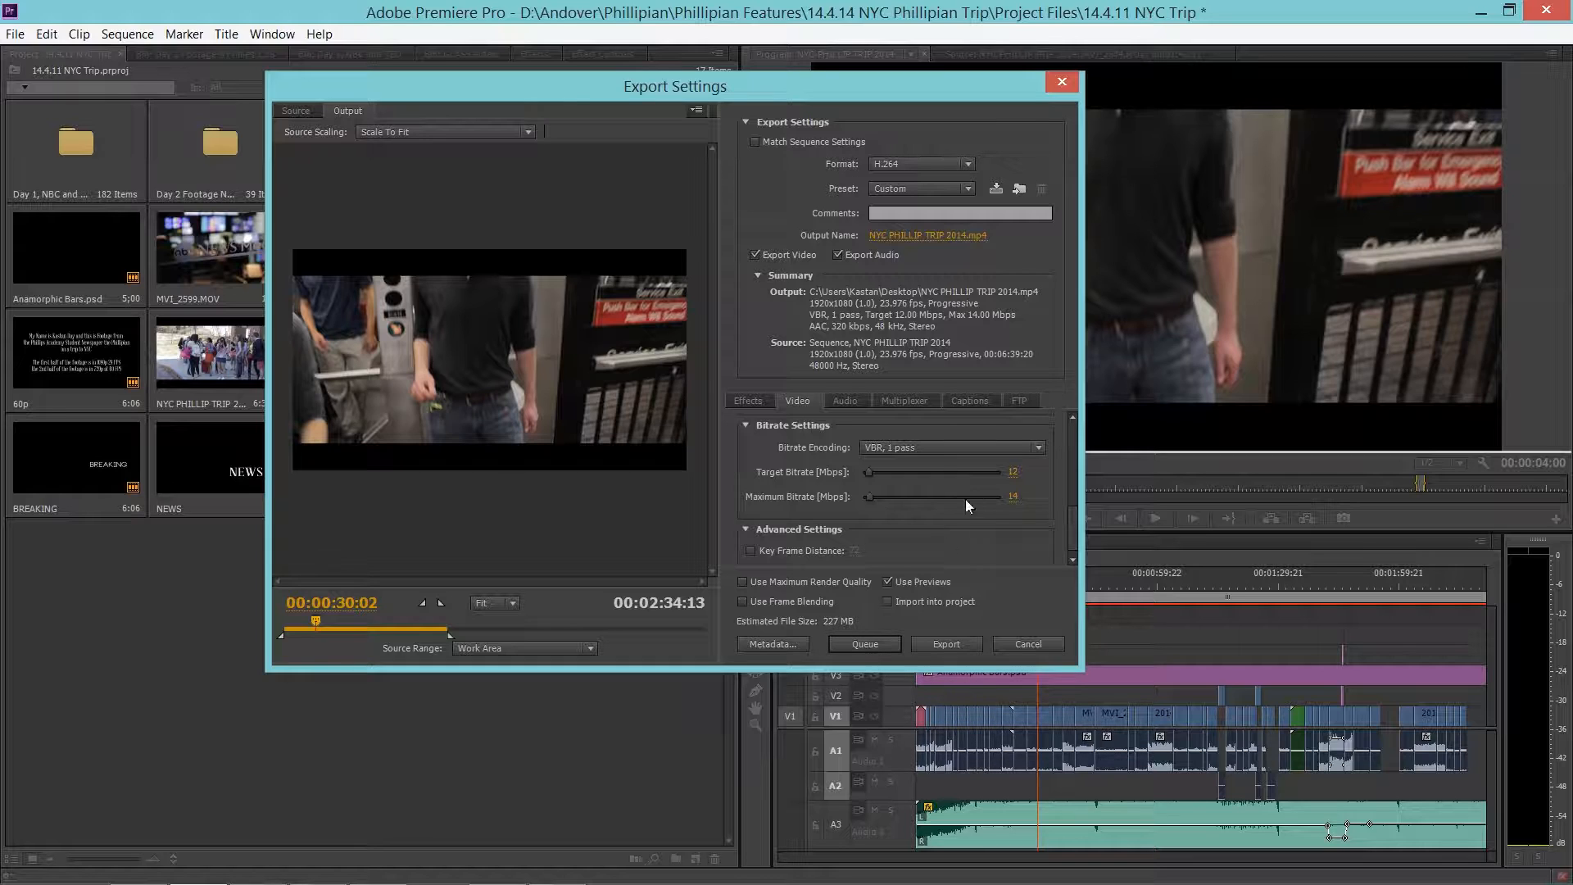
{"action": "left_click", "coordinate": [1013, 475]}
{"action": "type", "text": "7"}
{"action": "key", "text": "Return"}
{"action": "left_click", "coordinate": [1018, 498]}
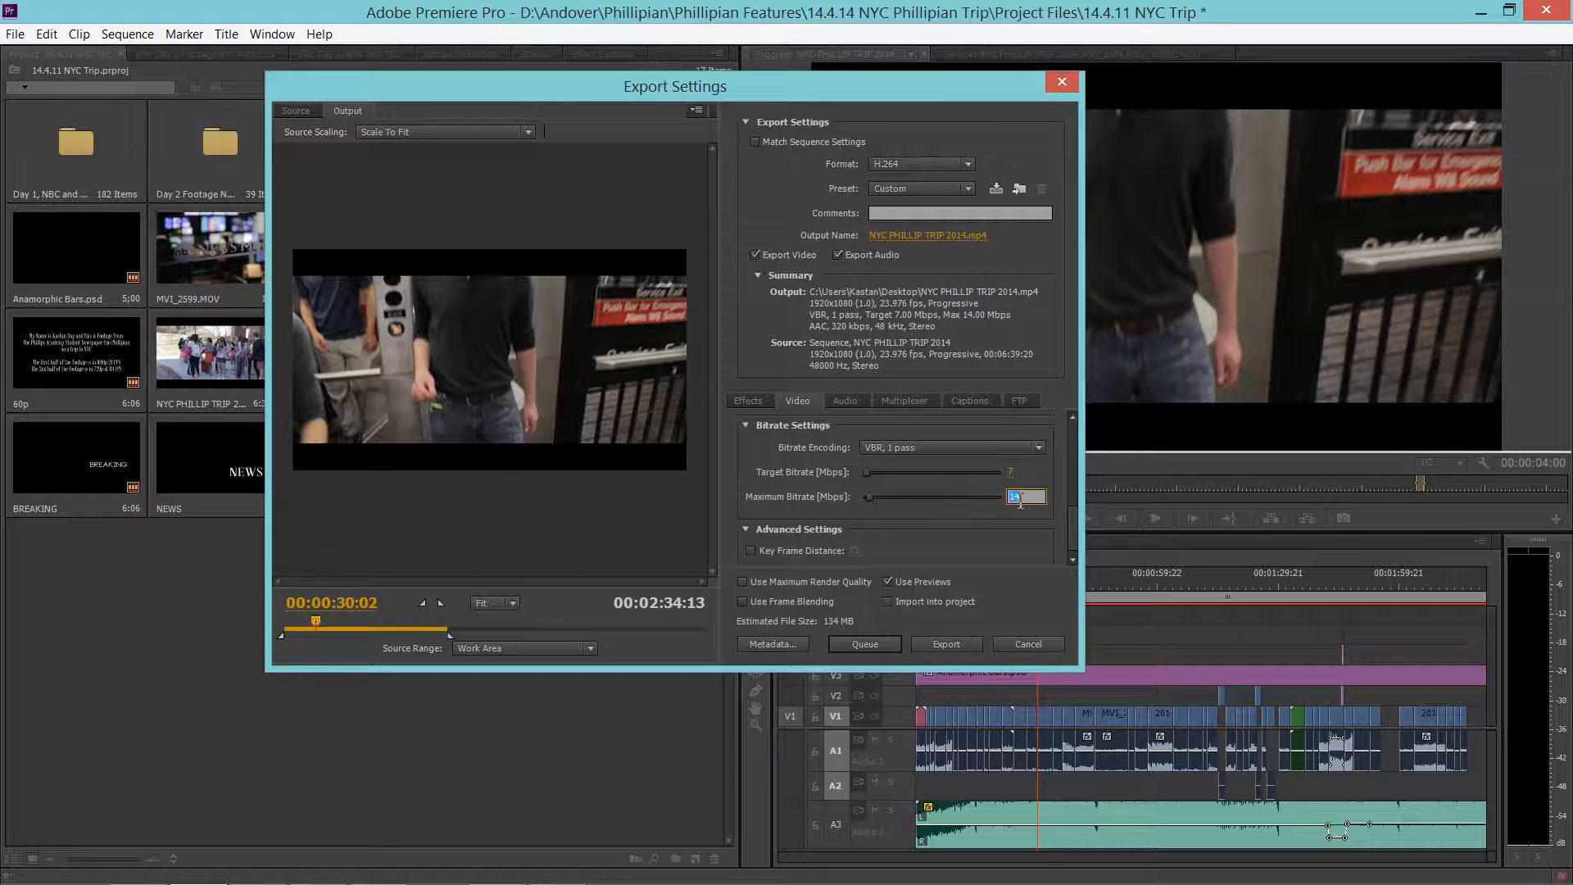
{"action": "type", "text": "8"}
{"action": "key", "text": "Return"}
{"action": "left_click", "coordinate": [1068, 531]}
{"action": "left_click_drag", "start_coordinate": [1073, 534], "coordinate": [1068, 430]}
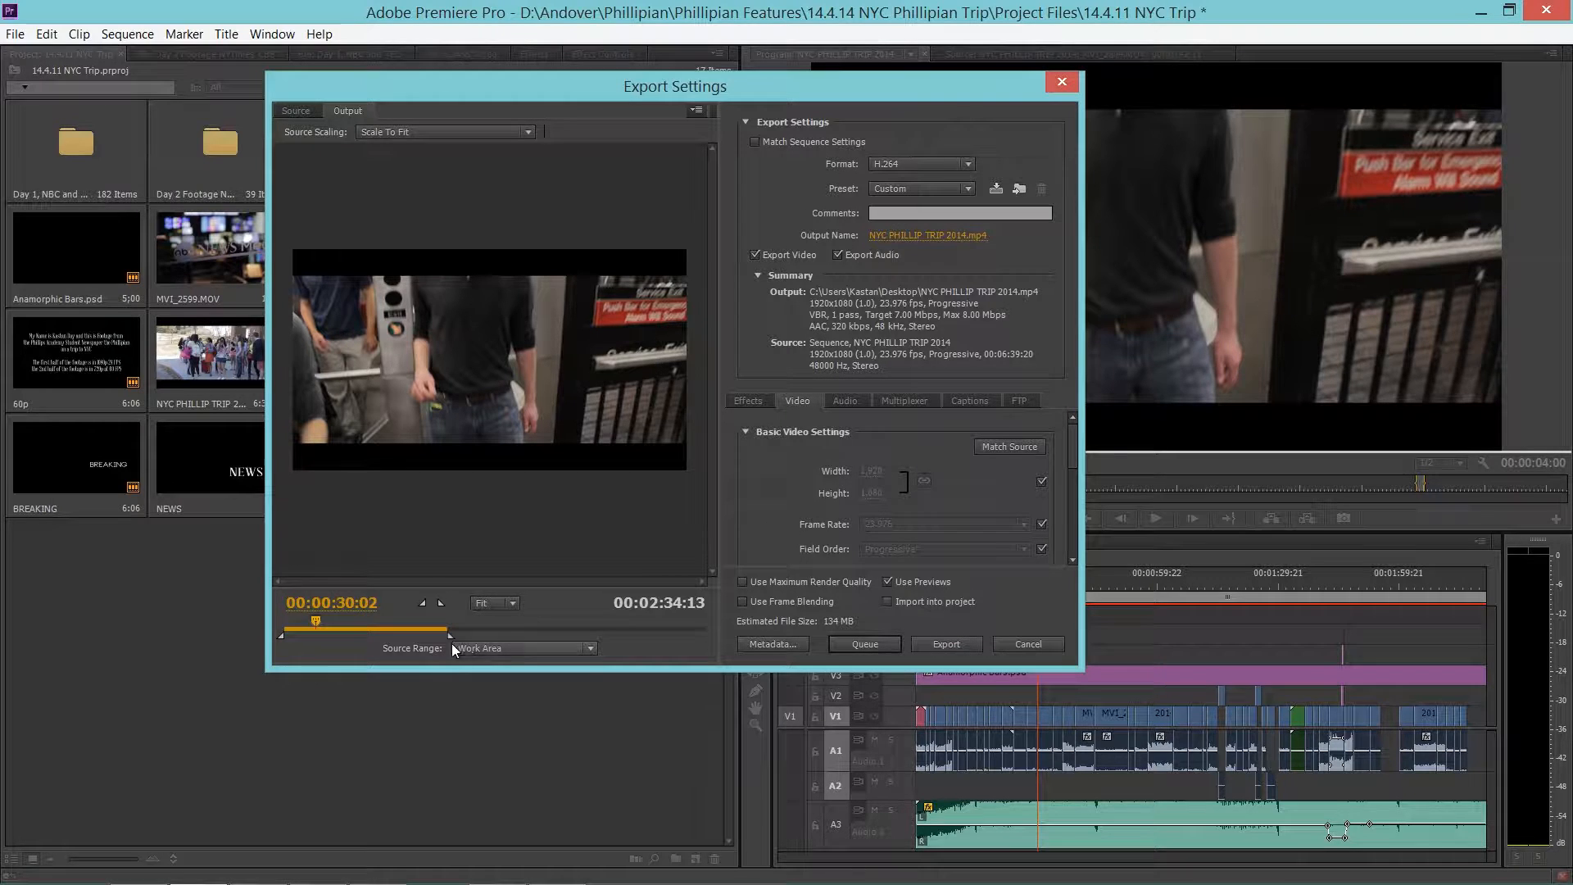
Preview different points of the export's work area and check the available source range options.
{"action": "left_click", "coordinate": [370, 629]}
{"action": "left_click_drag", "start_coordinate": [332, 631], "coordinate": [432, 632]}
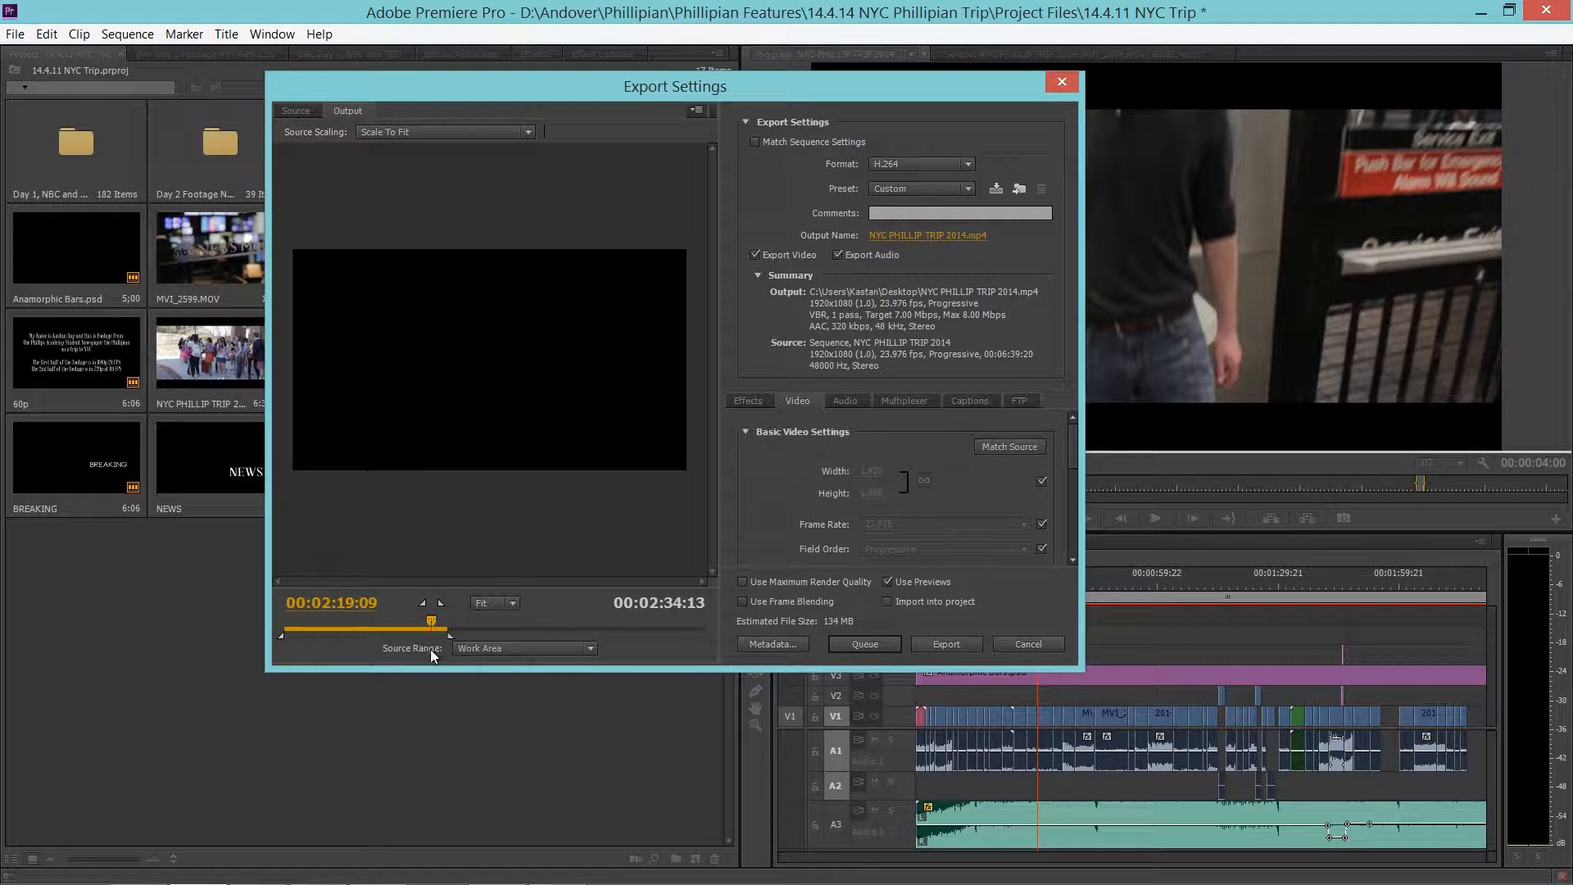
{"action": "left_click", "coordinate": [495, 648]}
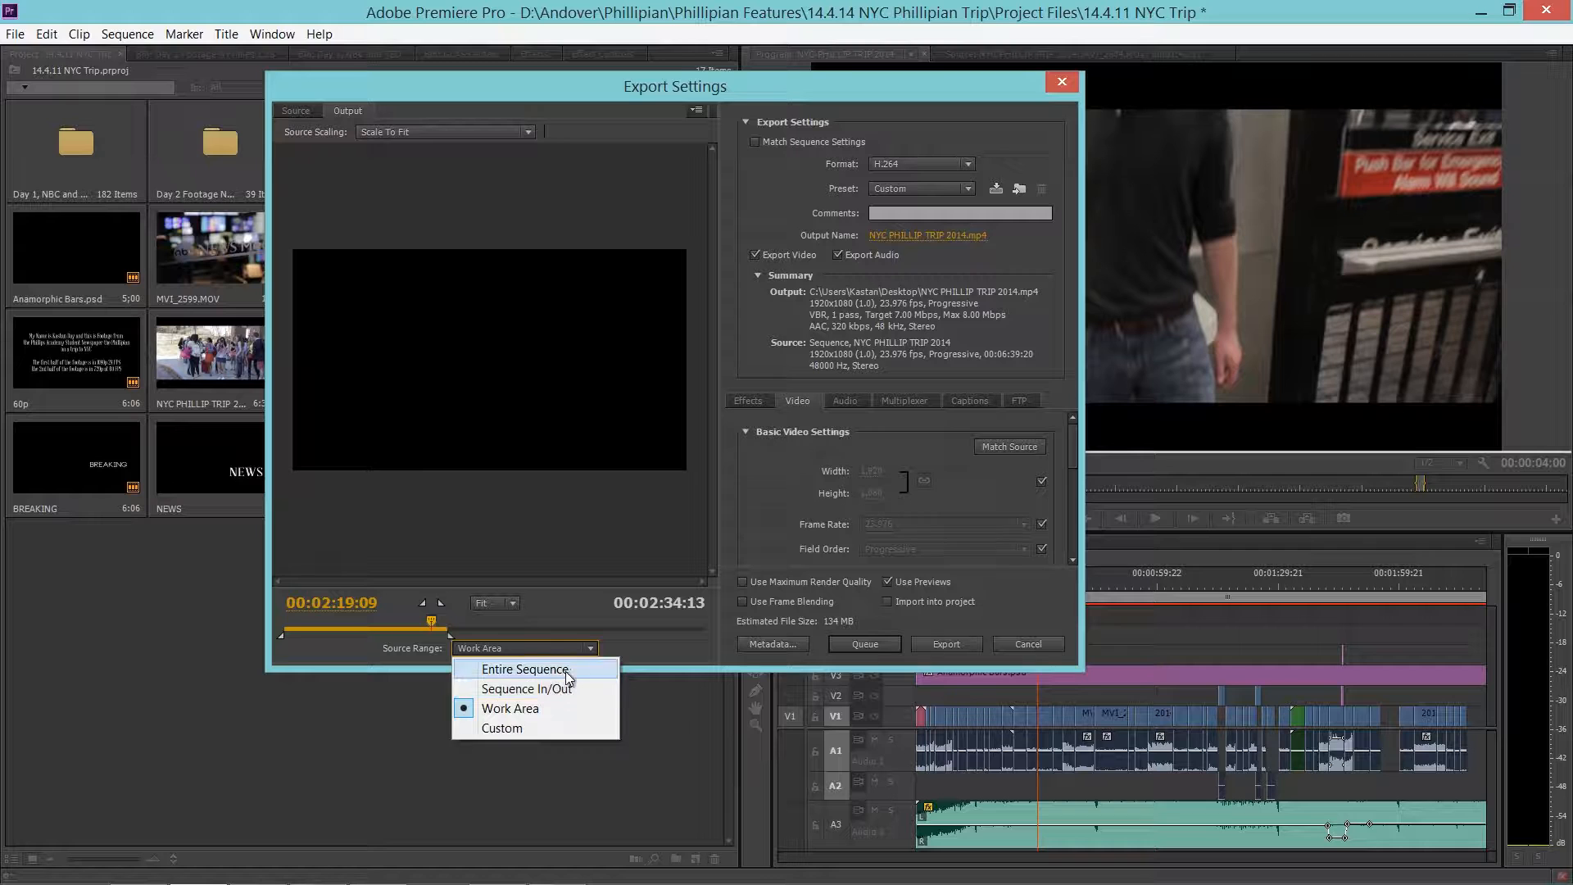
{"action": "left_click", "coordinate": [657, 649]}
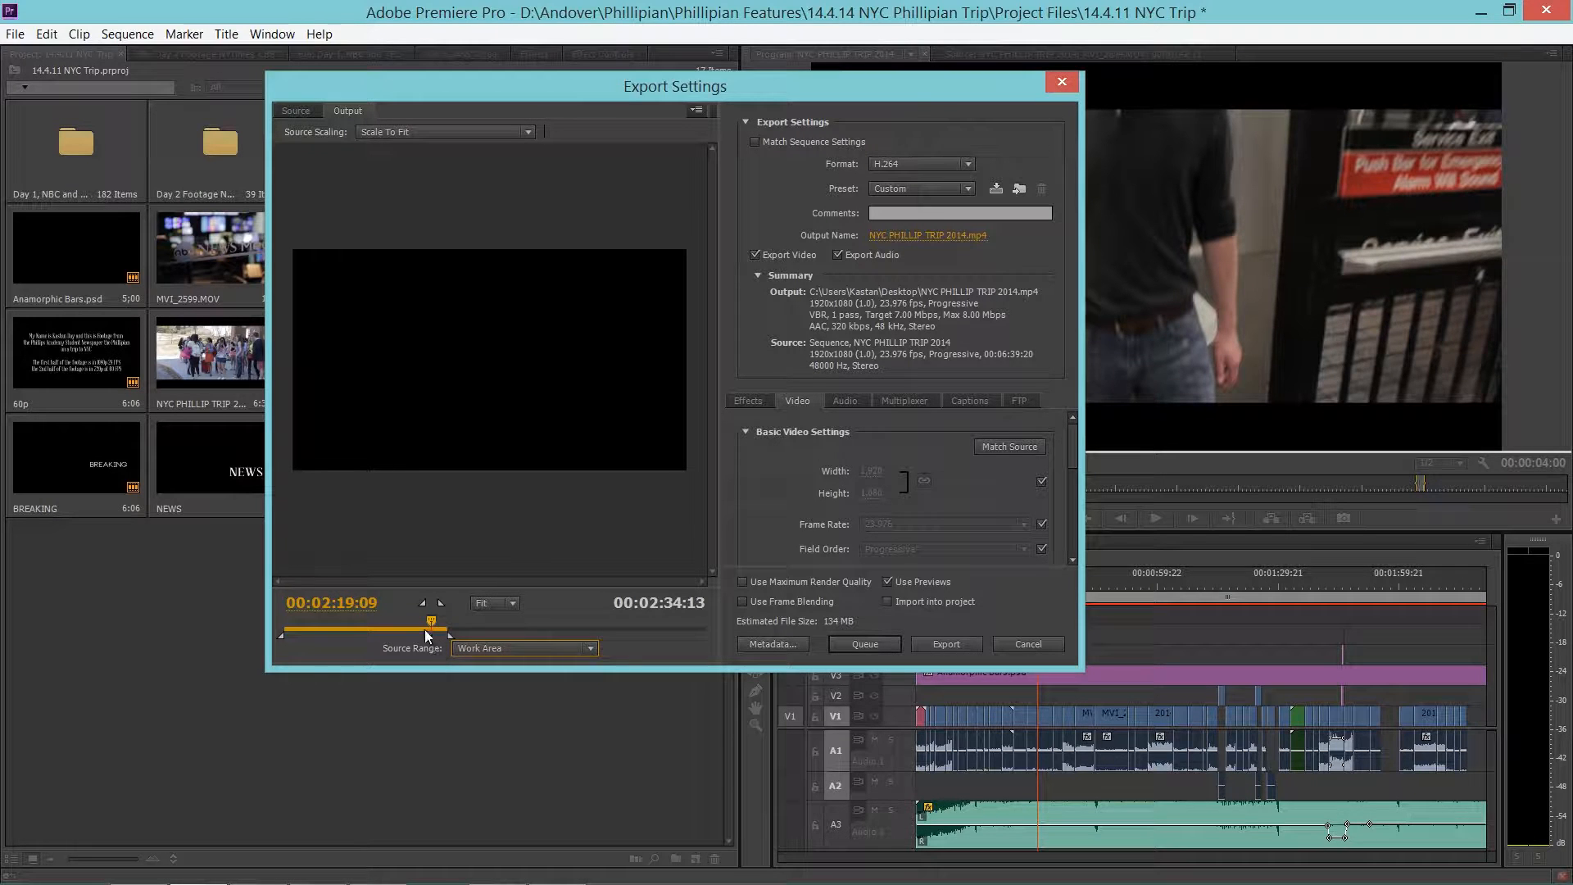
{"action": "left_click_drag", "start_coordinate": [427, 636], "coordinate": [361, 631]}
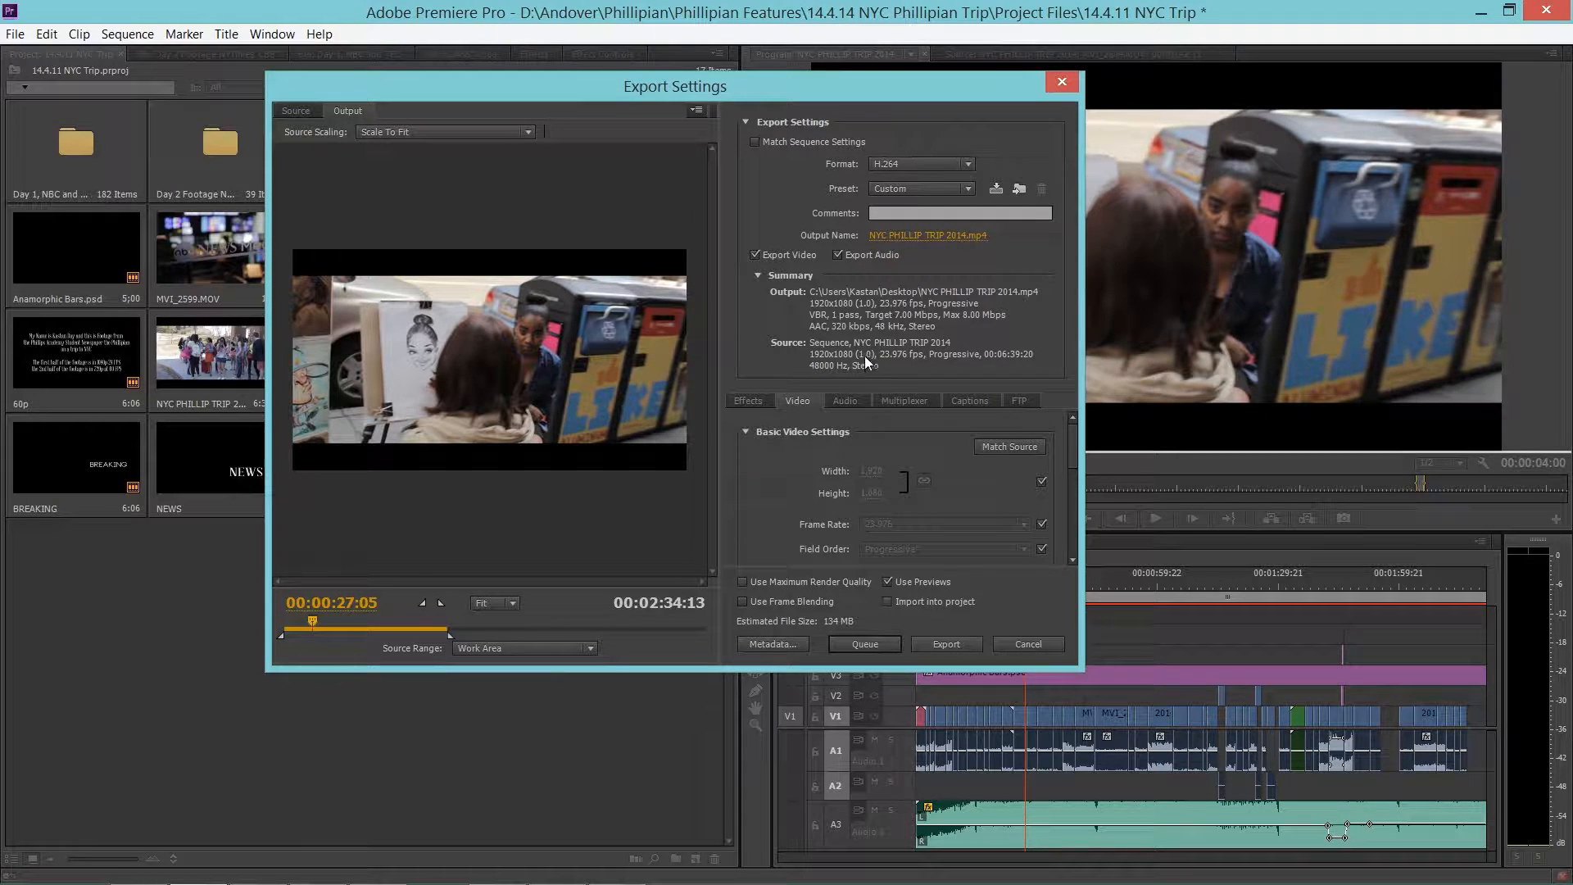
Open the naming dialog for a new export preset, cancel it, and choose the Phillipian Fast preset.
{"action": "left_click", "coordinate": [996, 189]}
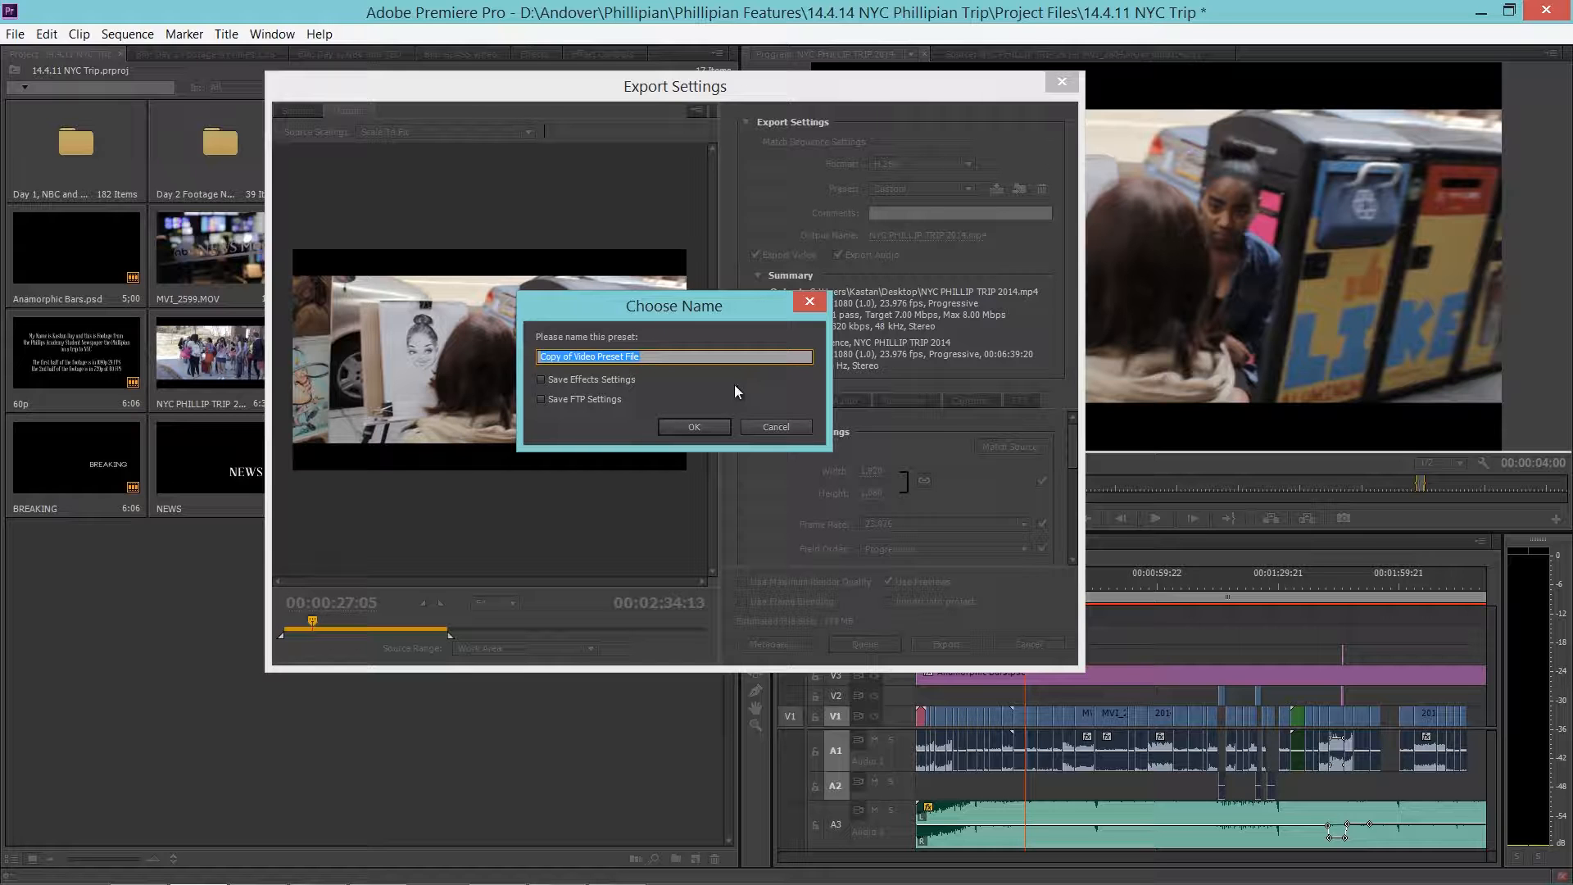
{"action": "left_click", "coordinate": [759, 429]}
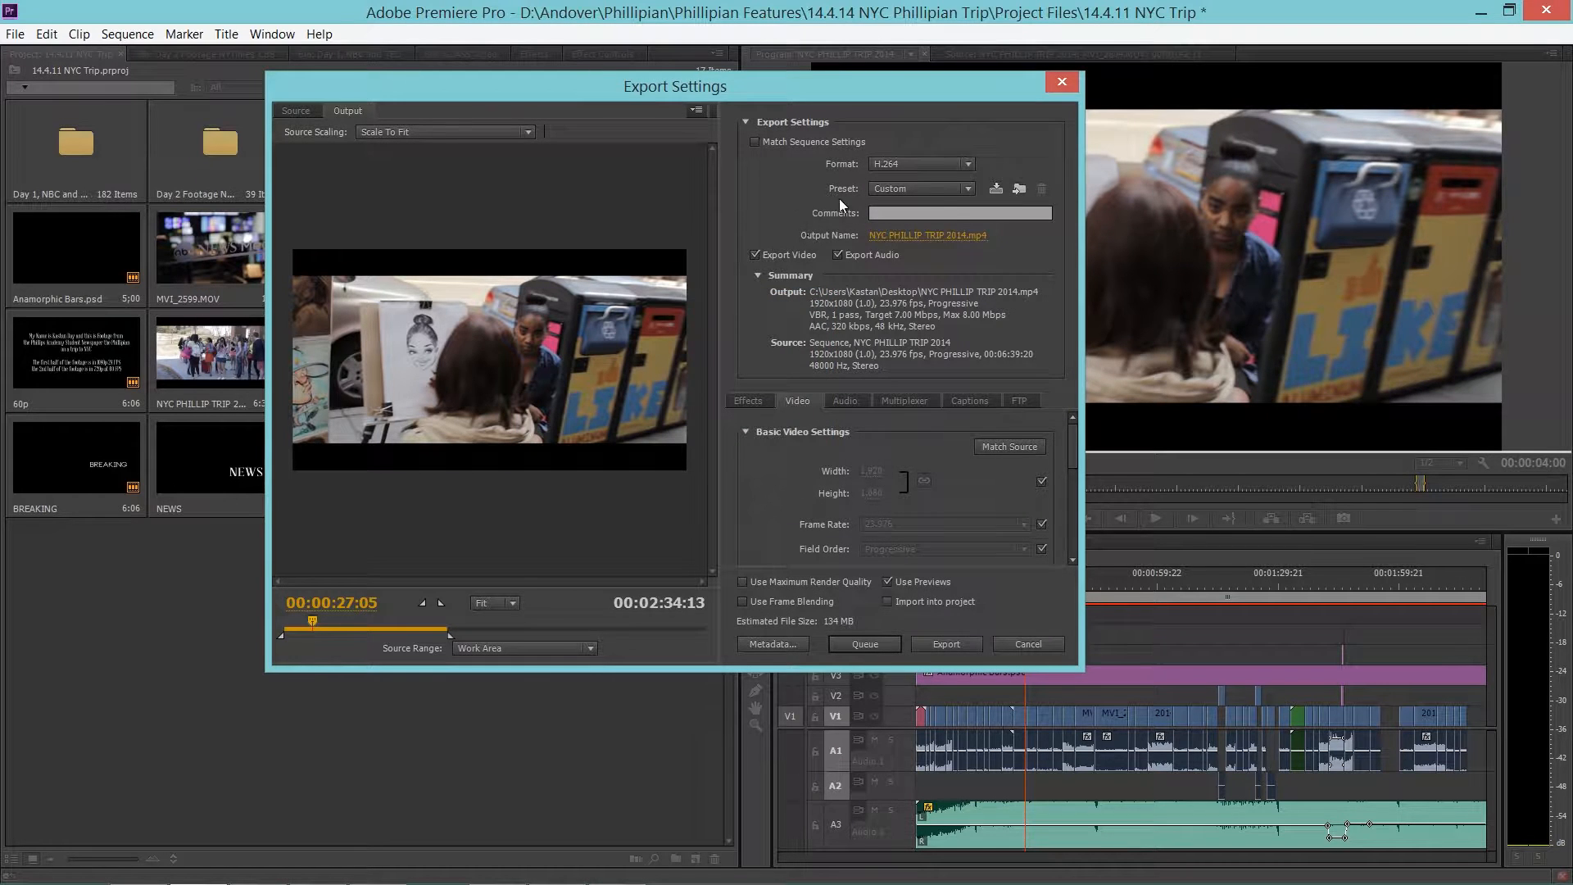
{"action": "left_click", "coordinate": [926, 188]}
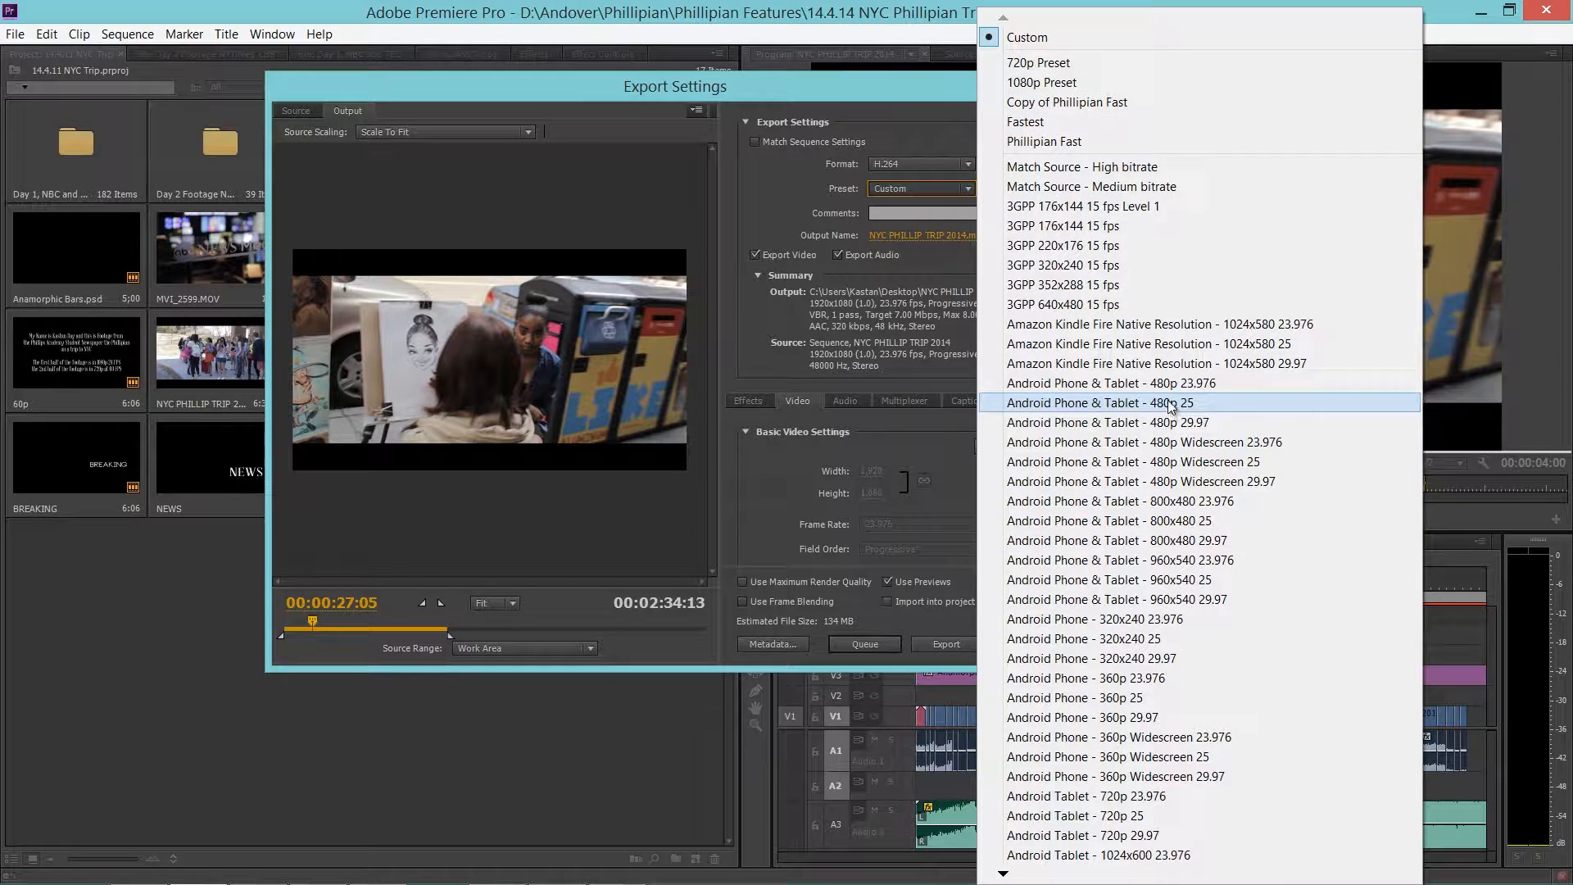
{"action": "left_click", "coordinate": [1060, 142]}
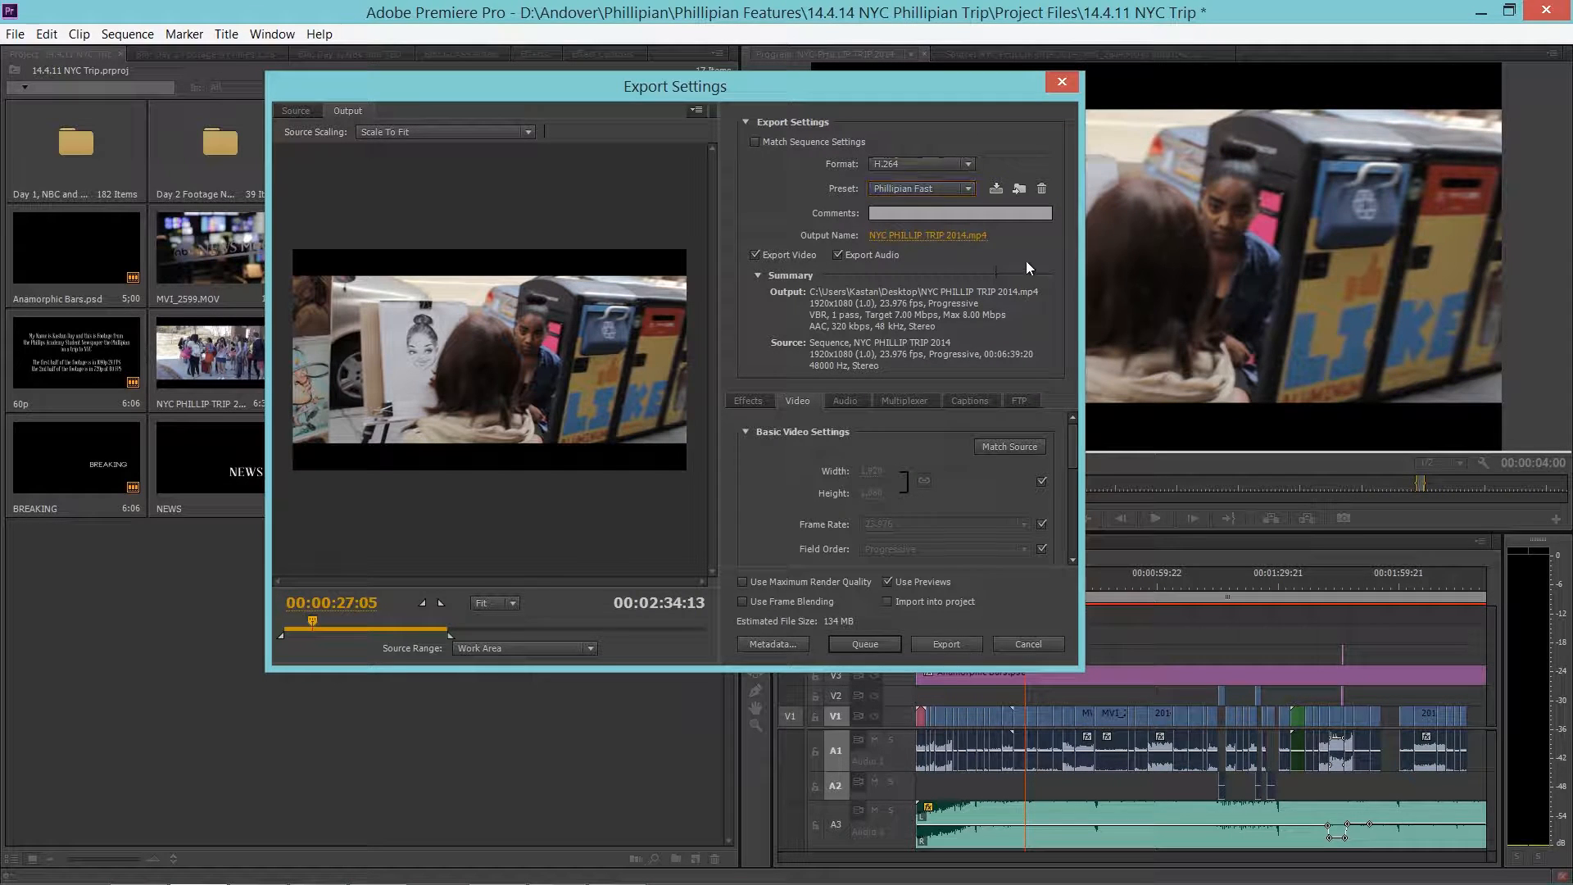
{"action": "mouse_move", "coordinate": [1073, 442]}
{"action": "left_mouse_down"}
{"action": "mouse_move", "coordinate": [1067, 556]}
{"action": "mouse_move", "coordinate": [1072, 411]}
{"action": "left_mouse_up"}
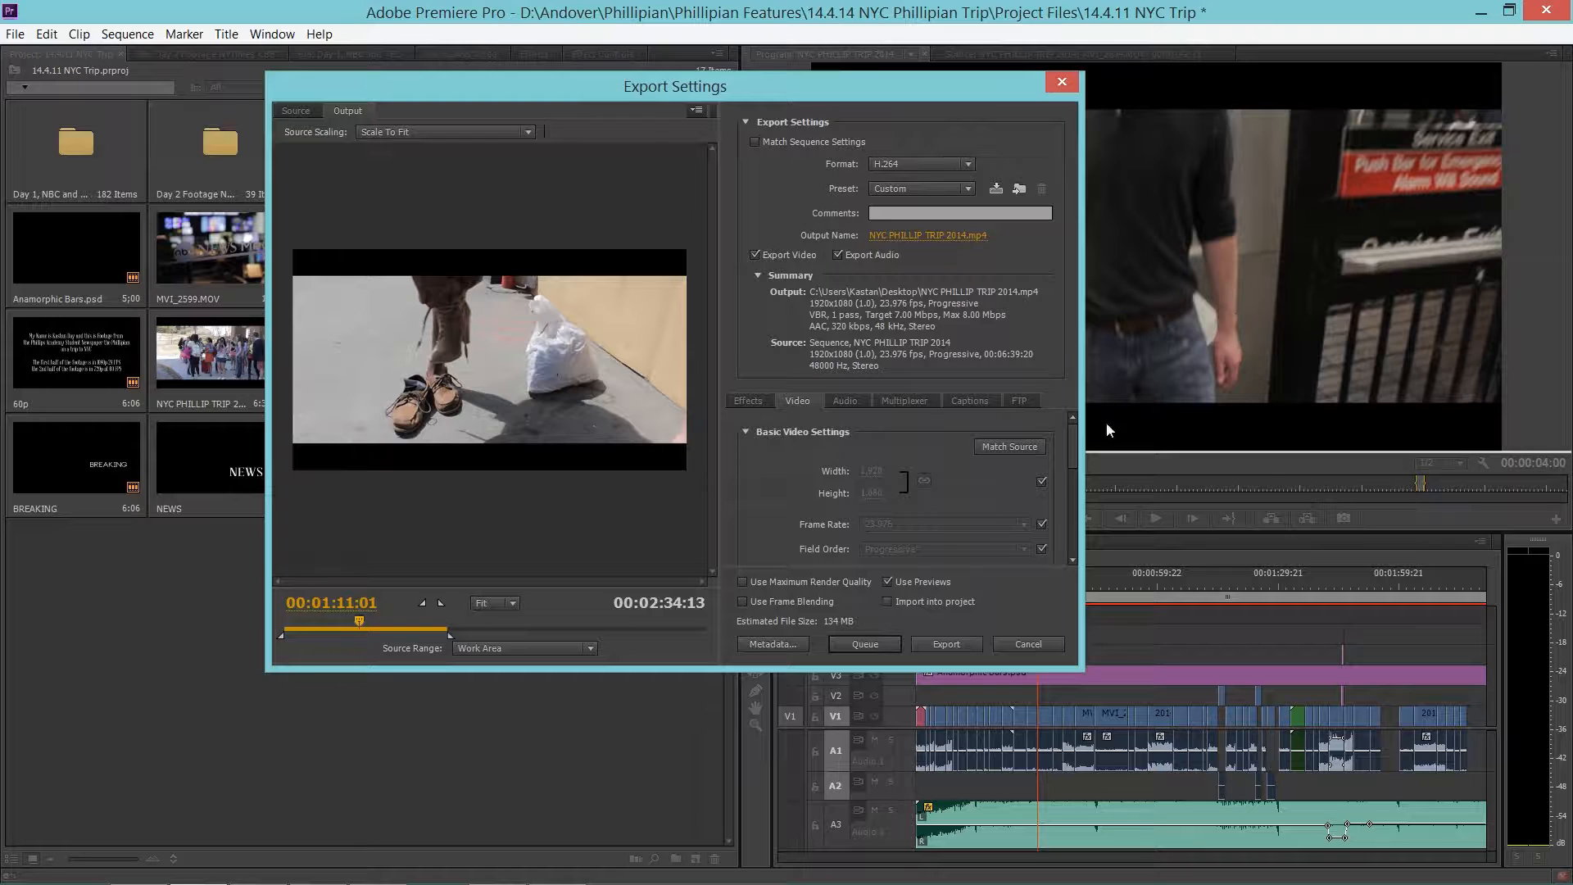
Send the export to the encoding queue and switch to Adobe Media Encoder.
{"action": "left_click", "coordinate": [867, 641]}
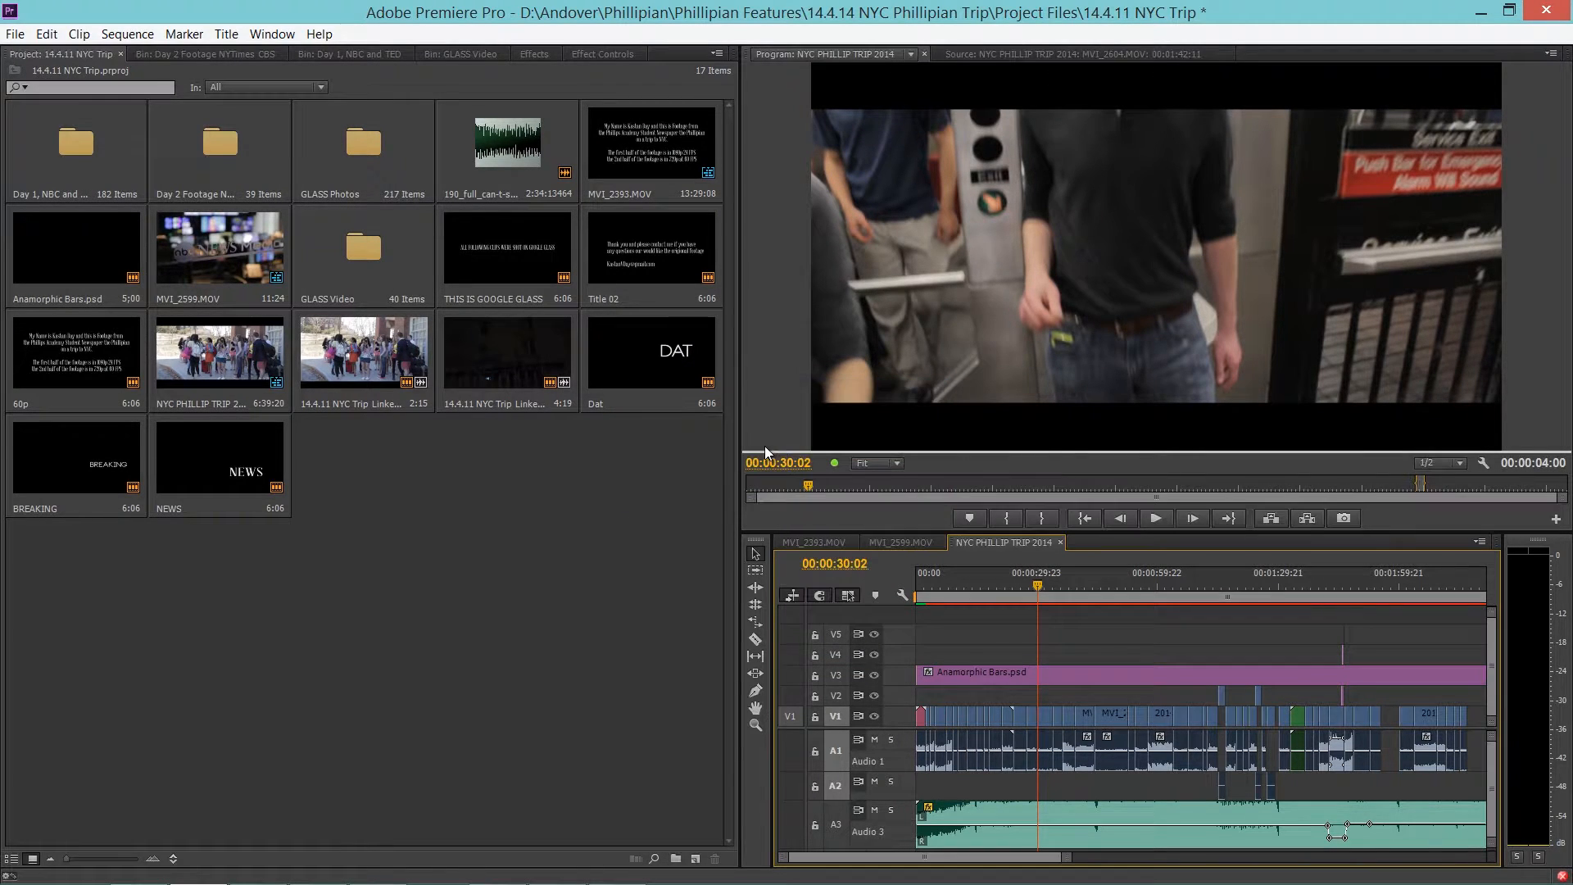
{"action": "mouse_move", "coordinate": [706, 876]}
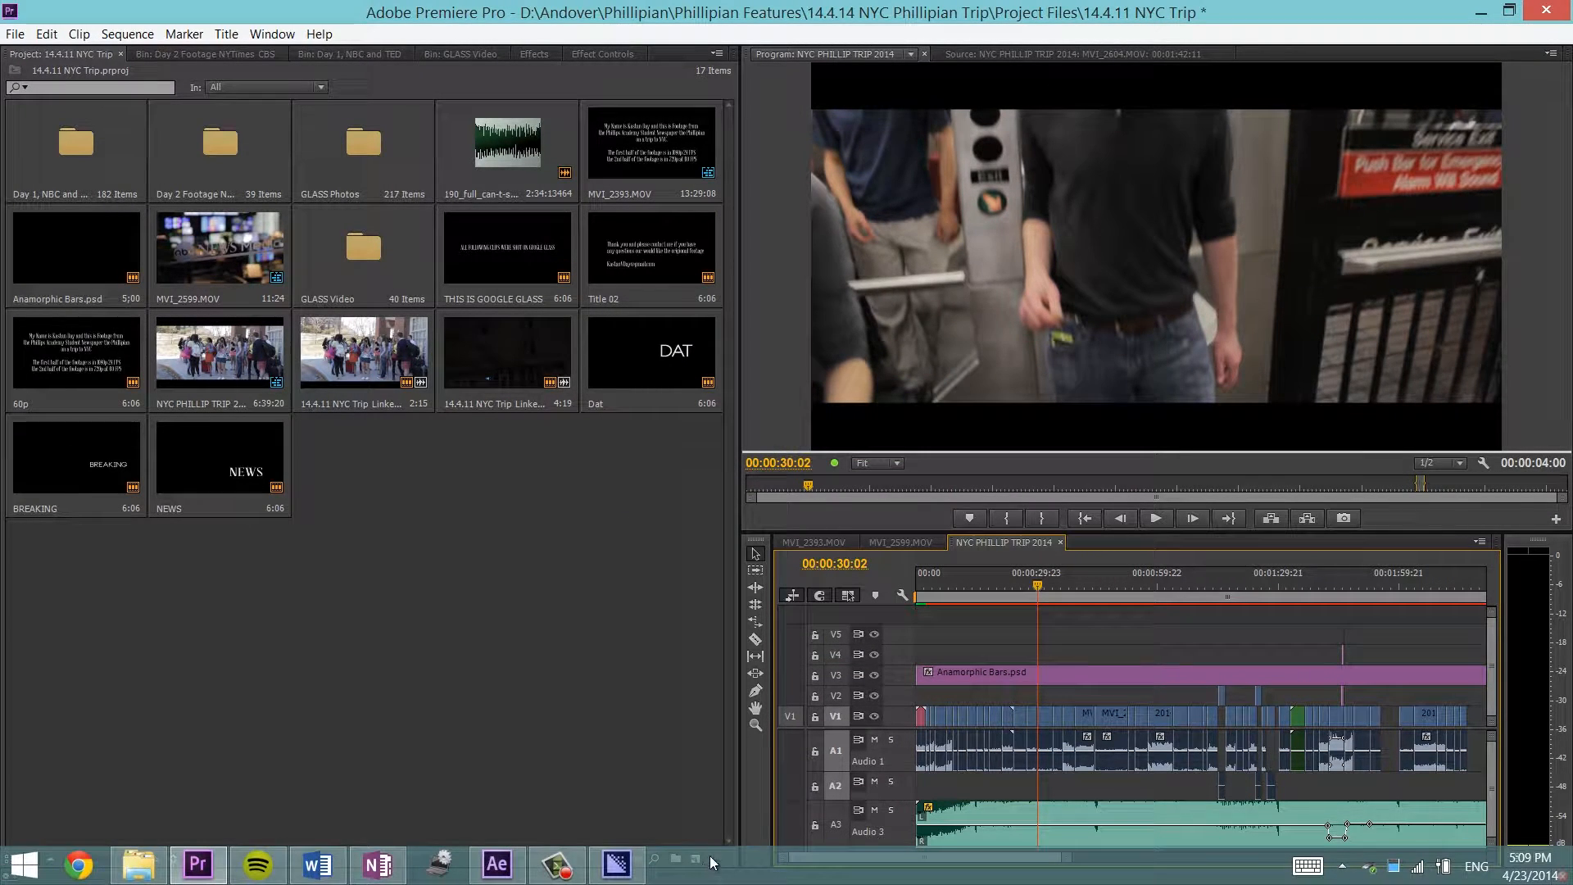
{"action": "left_click", "coordinate": [620, 870]}
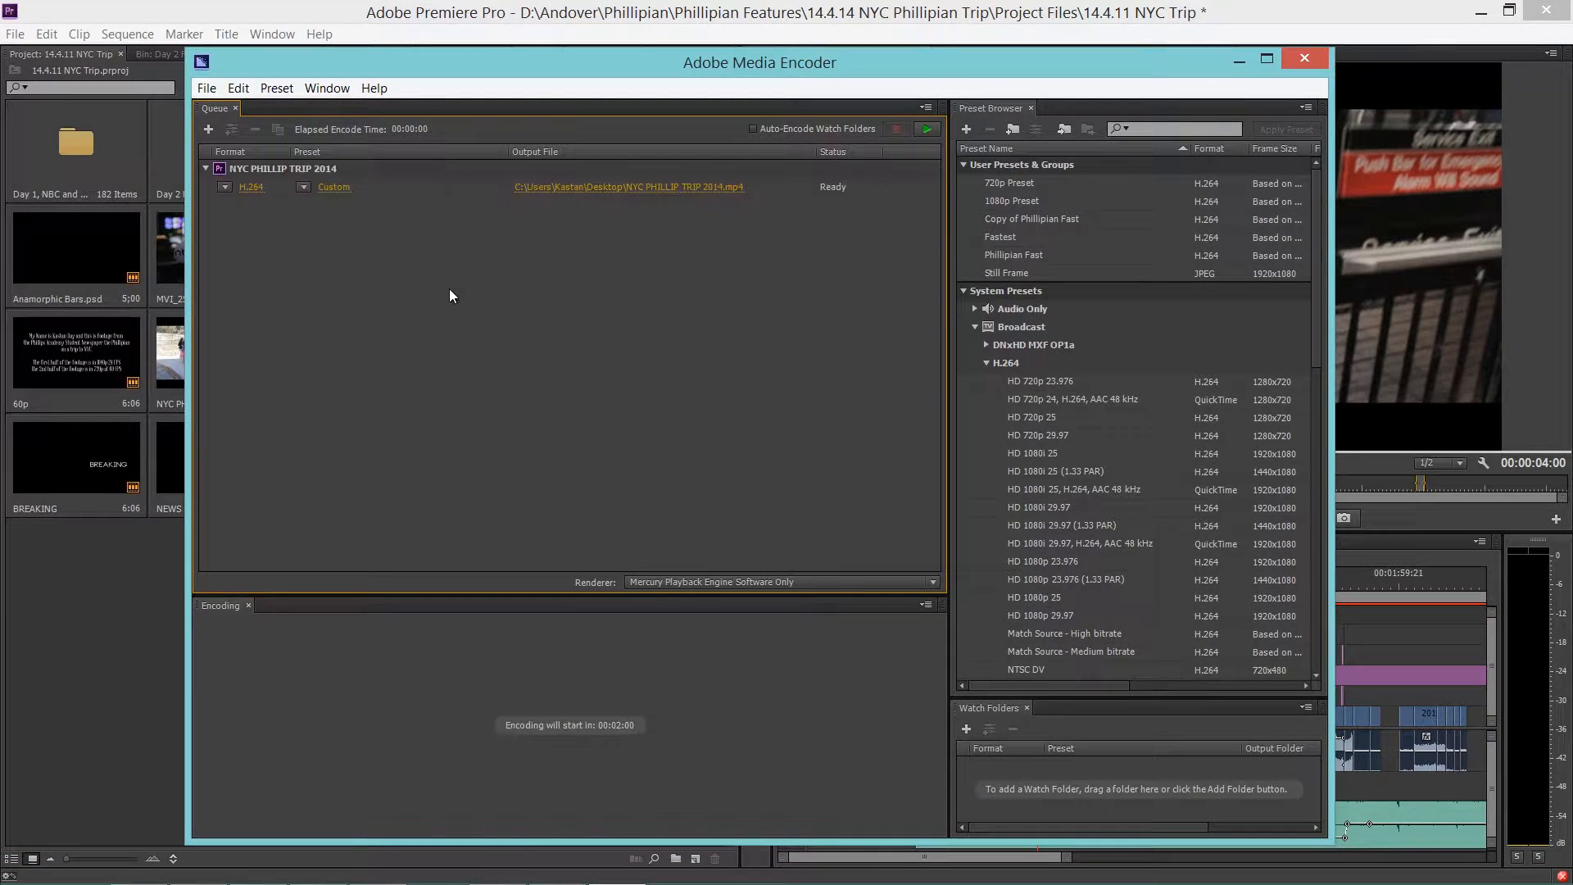
Check the queued NYC PHILLIP TRIP 2014 item's export settings without changing them, and start encoding the queue with its offline material accepted.
{"action": "left_click", "coordinate": [316, 172]}
{"action": "left_click", "coordinate": [384, 222]}
{"action": "left_click", "coordinate": [332, 186]}
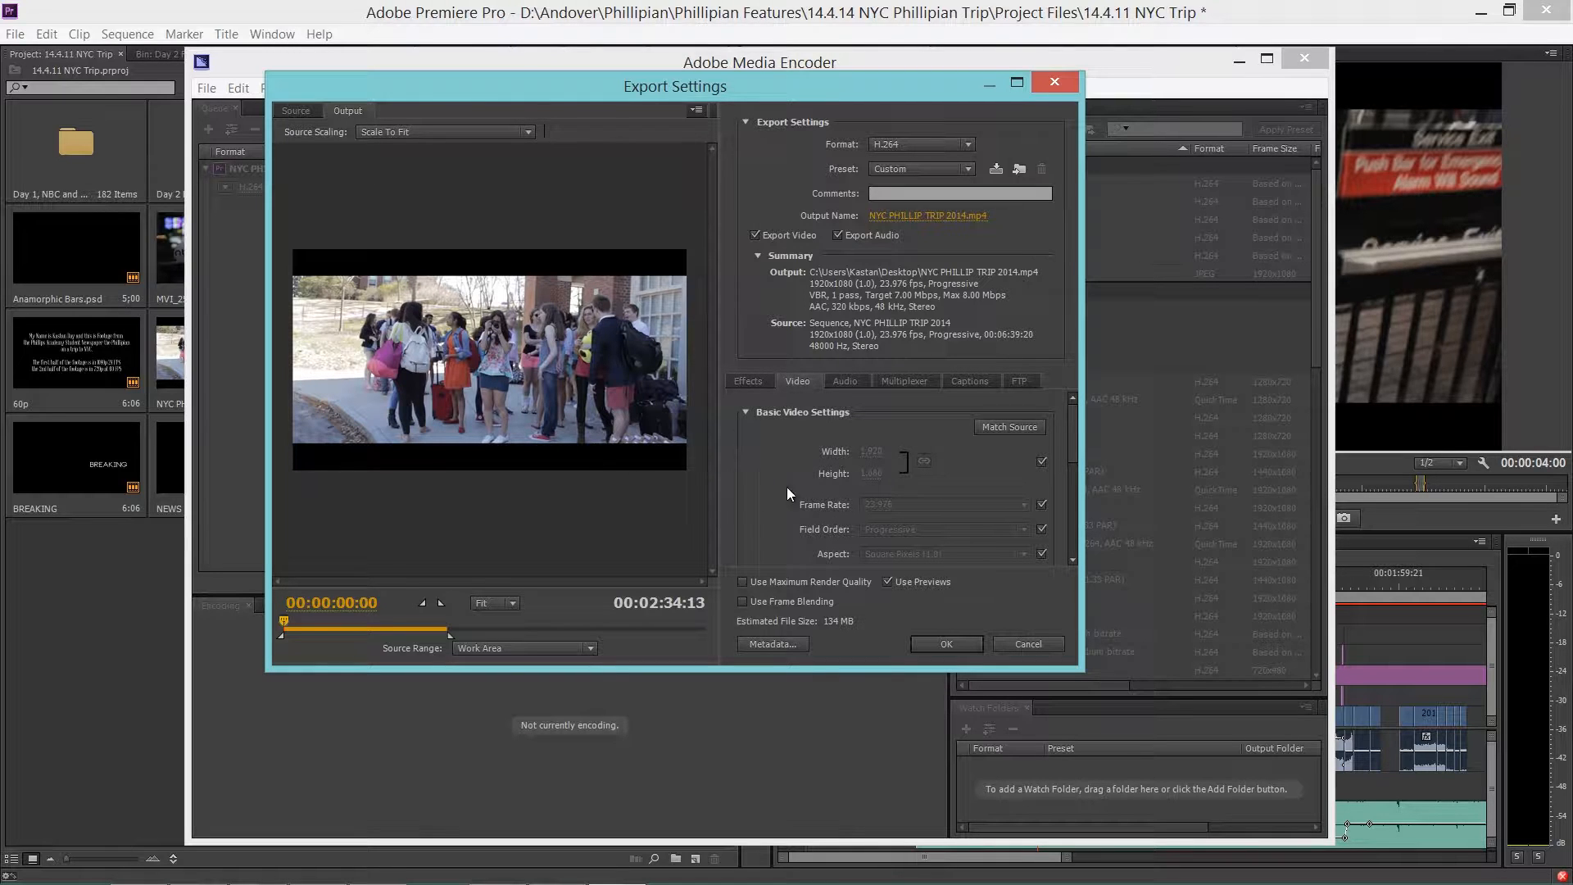
{"action": "left_click", "coordinate": [1016, 646]}
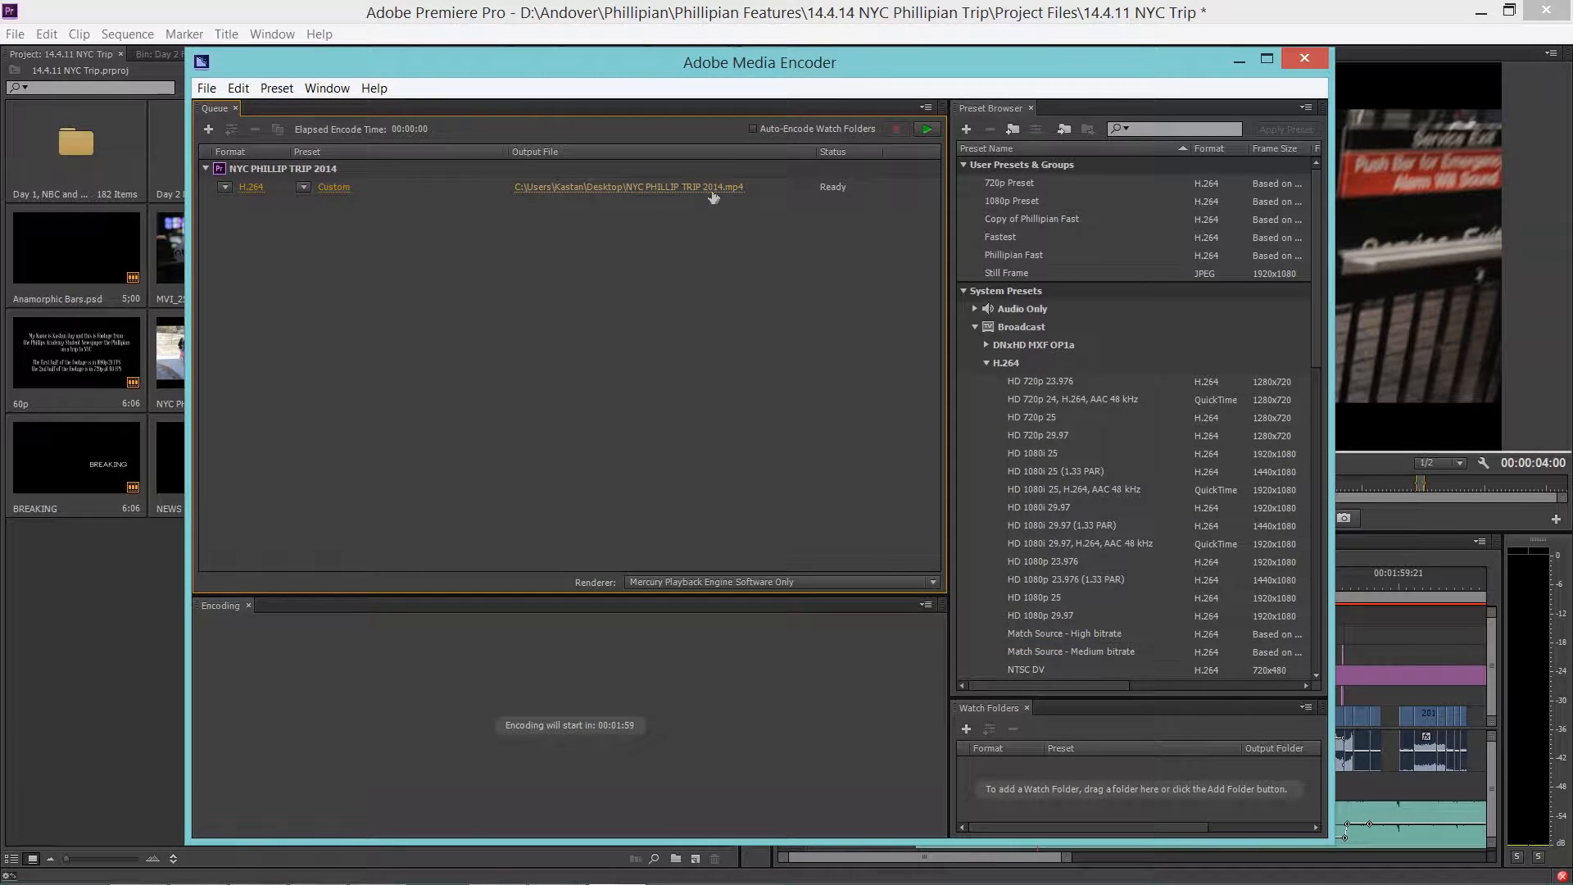
{"action": "left_click", "coordinate": [919, 131]}
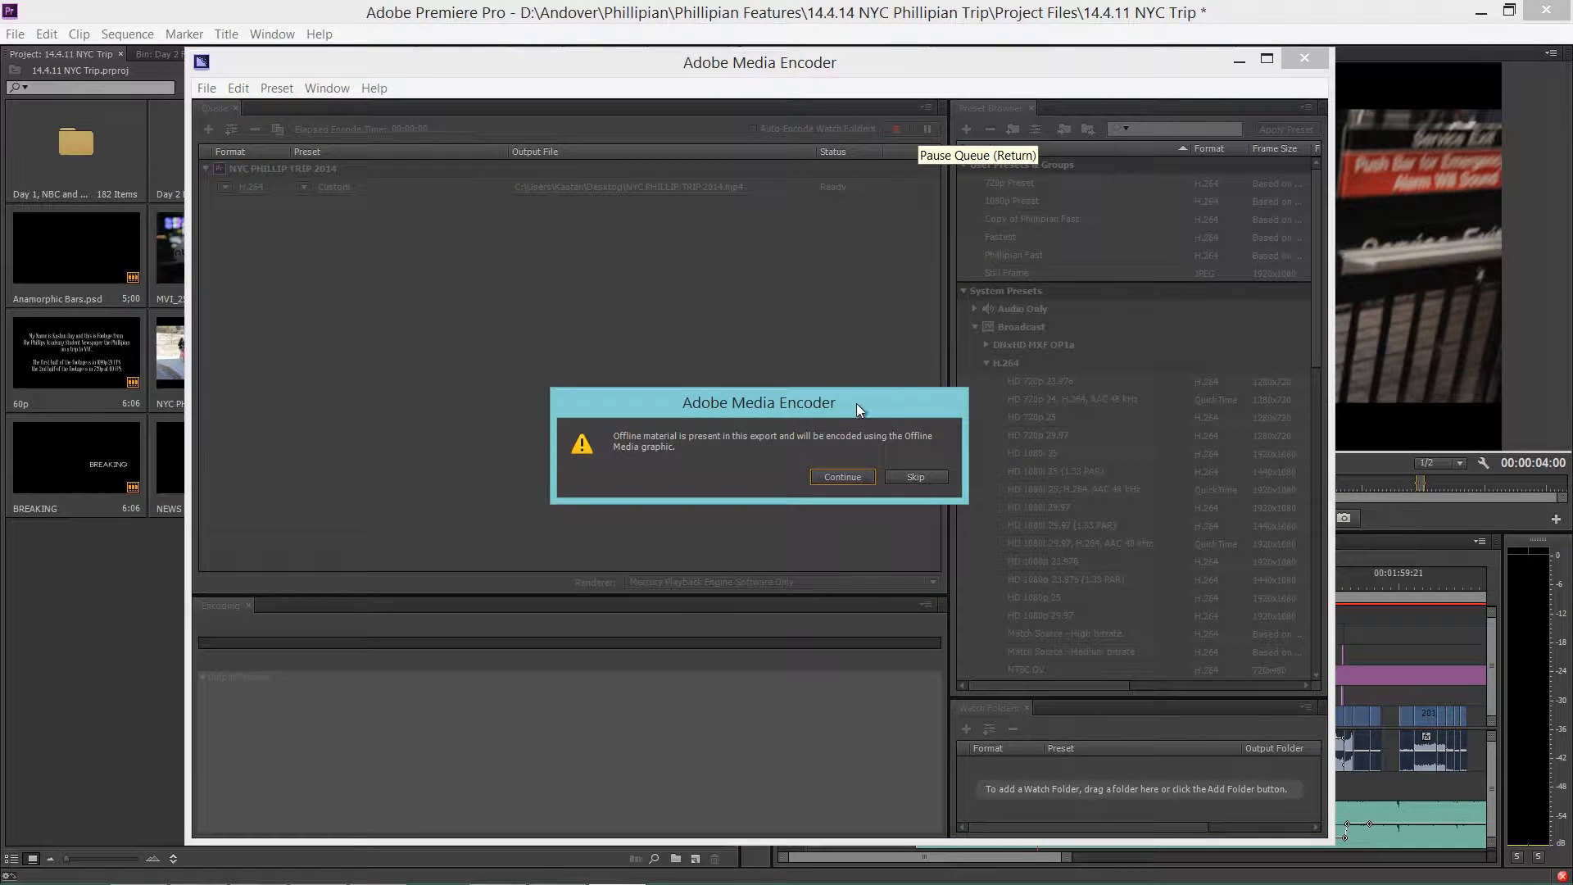
{"action": "left_click", "coordinate": [840, 476]}
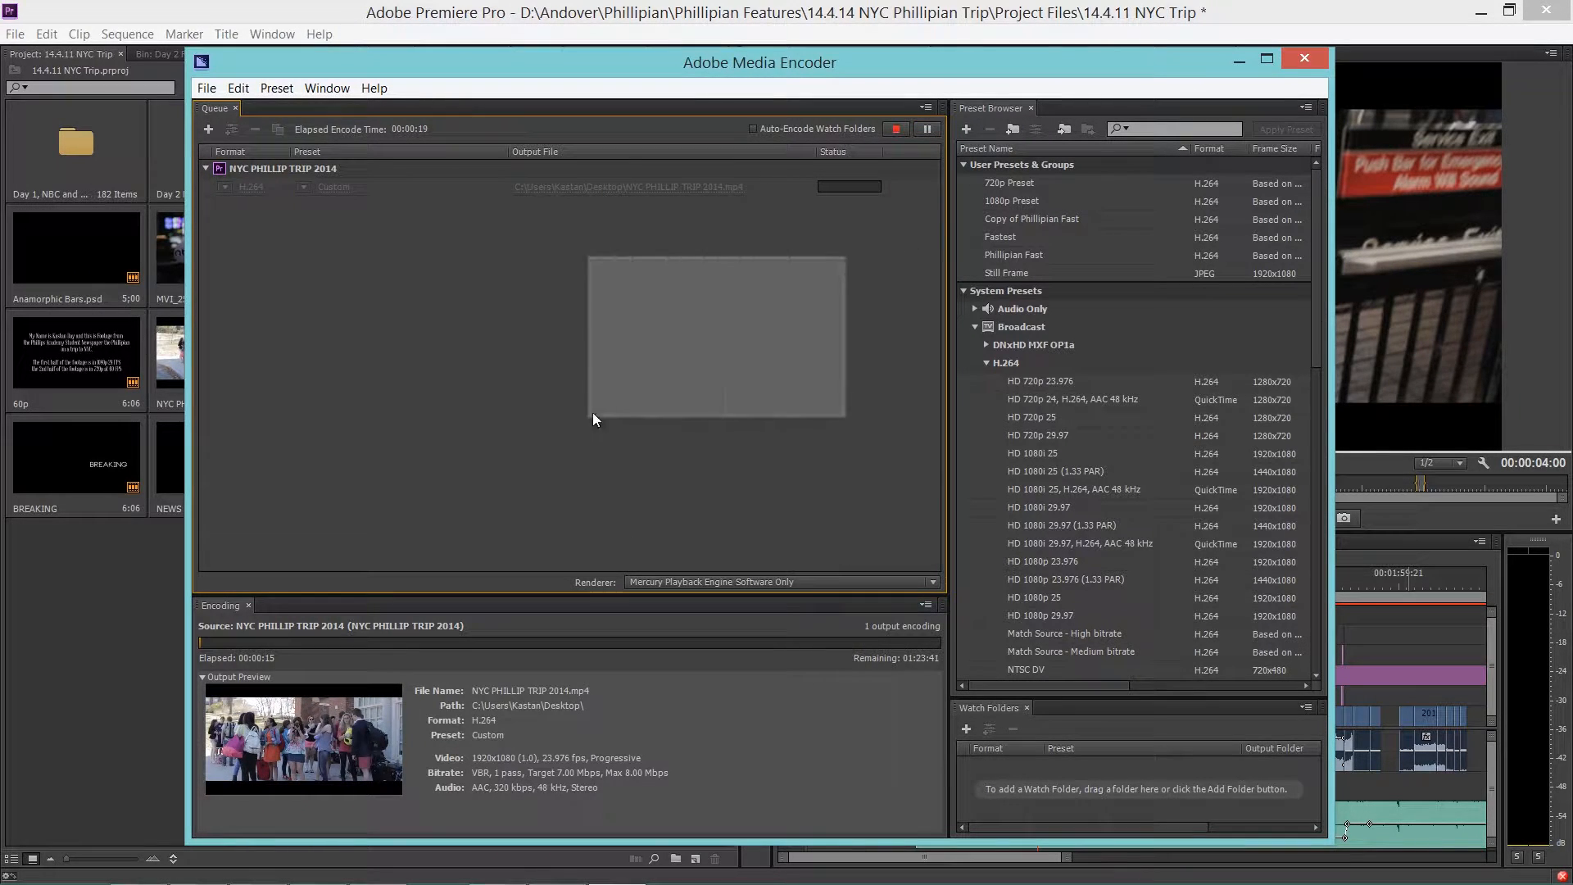
Switch to Adobe Premiere Pro to move the sequence's playhead to 00:00:17:07, and return to Adobe Media Encoder.
{"action": "left_click", "coordinate": [946, 6]}
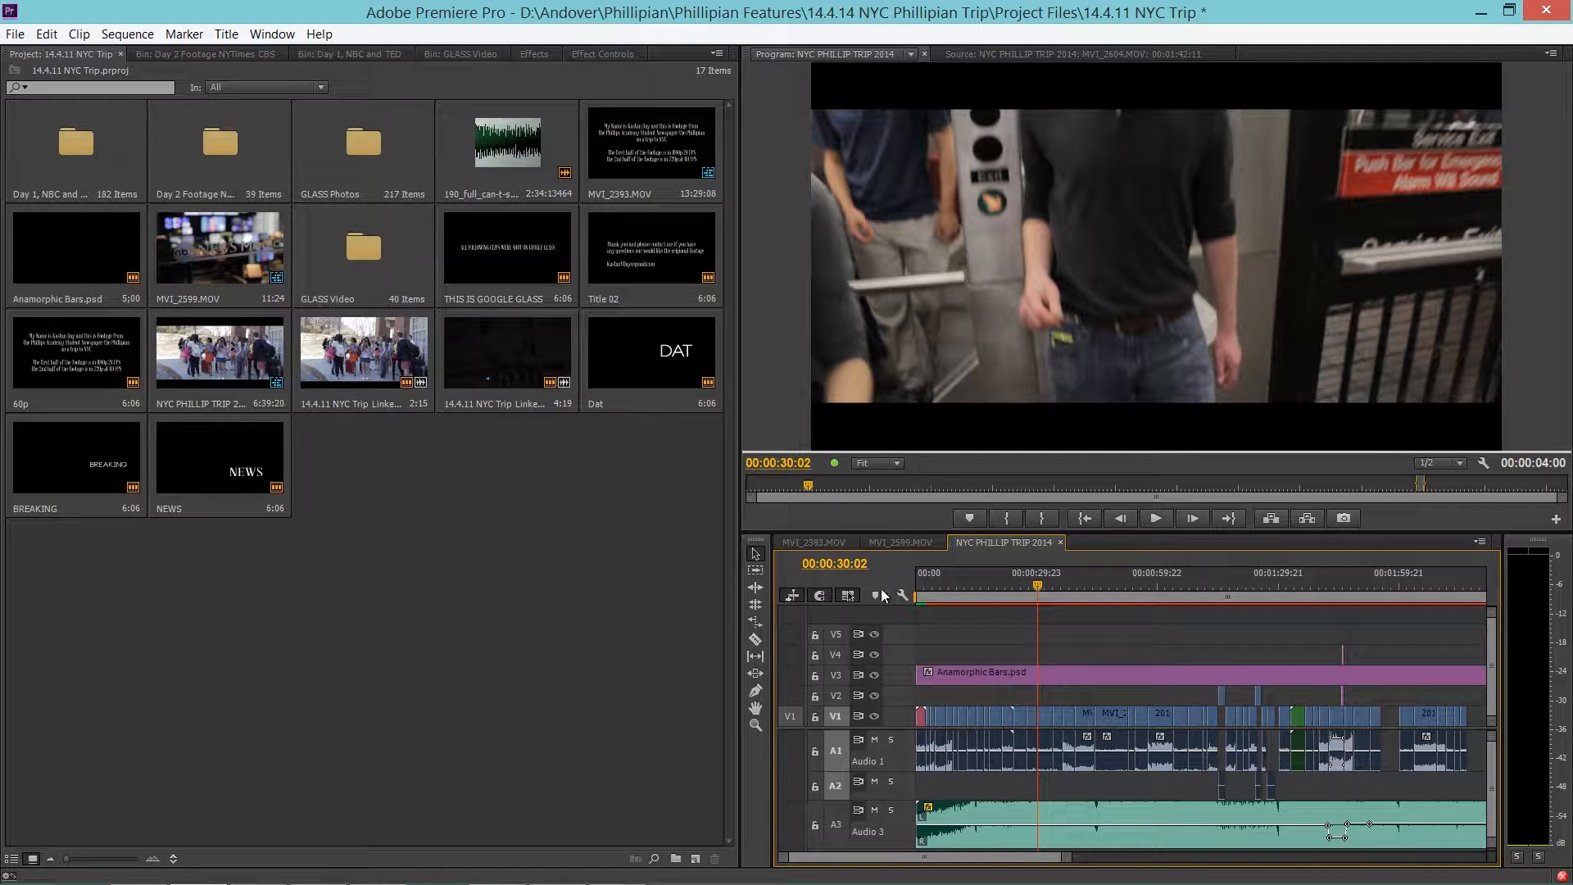
{"action": "left_click", "coordinate": [1006, 592]}
{"action": "left_click", "coordinate": [993, 586]}
{"action": "left_click", "coordinate": [986, 587]}
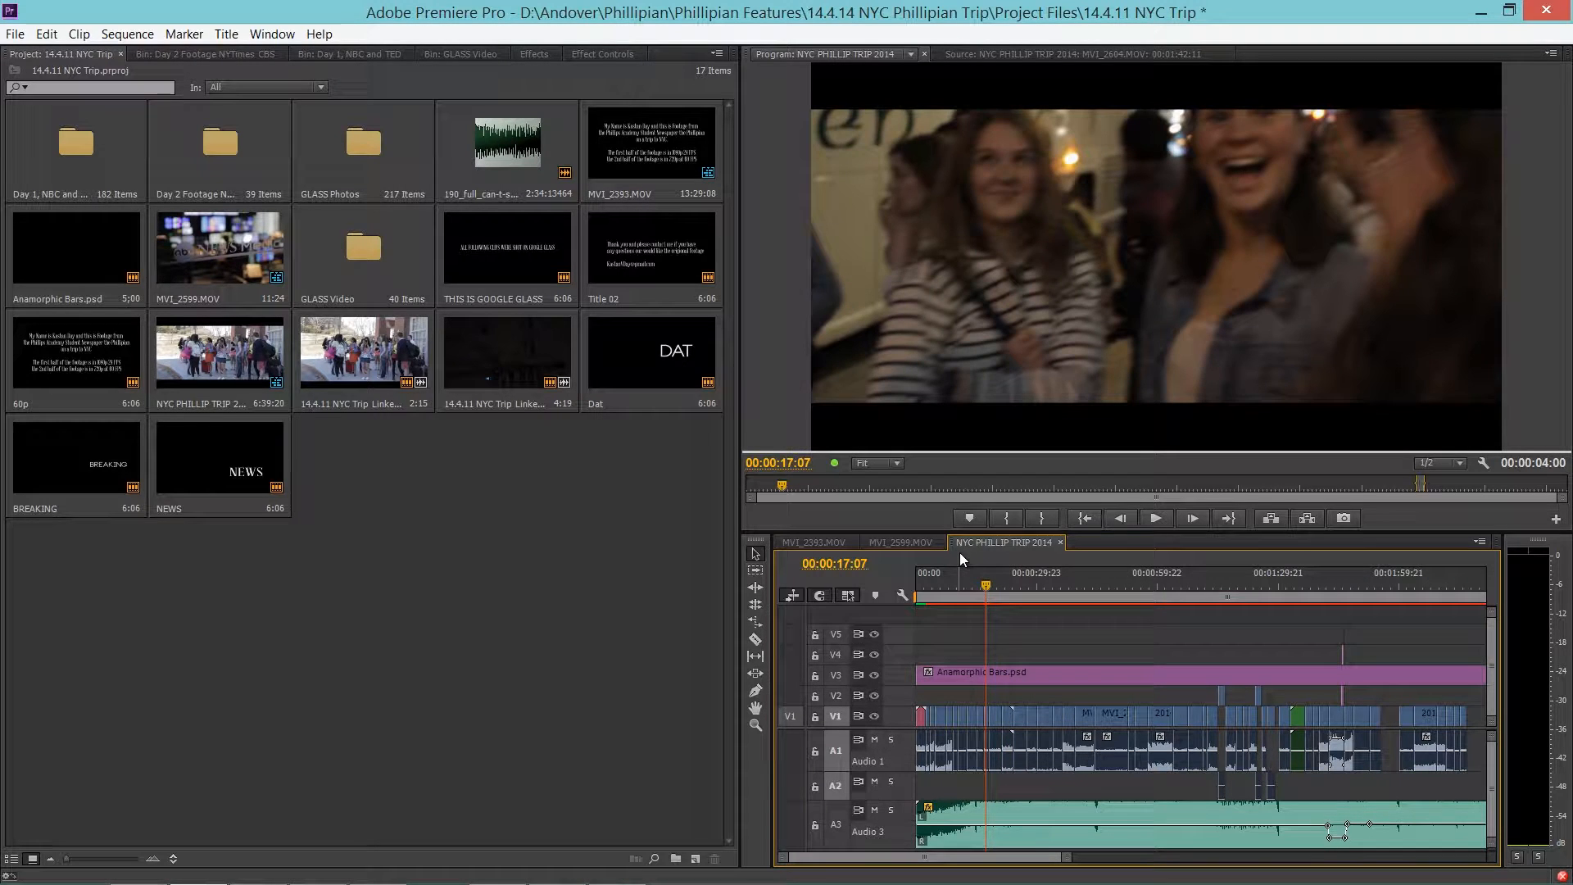
{"action": "left_click", "coordinate": [621, 866]}
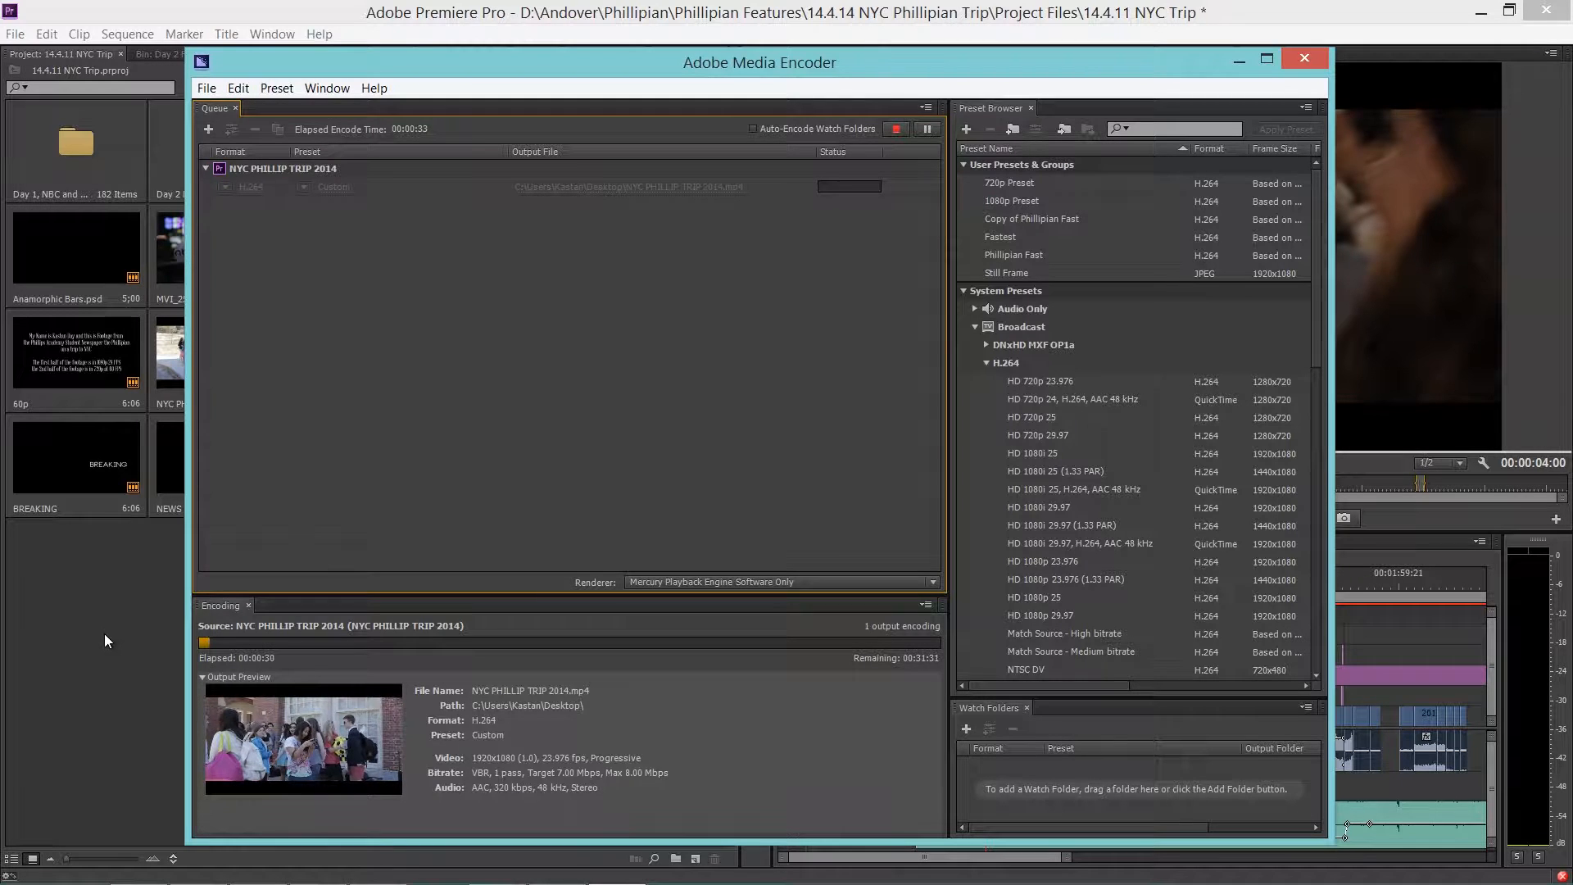
Switch to File Explorer, play Full Edit of Phillipian NYC Trip from the Phillipian Features folder, skip ahead twice, and close the player.
{"action": "left_click", "coordinate": [73, 623]}
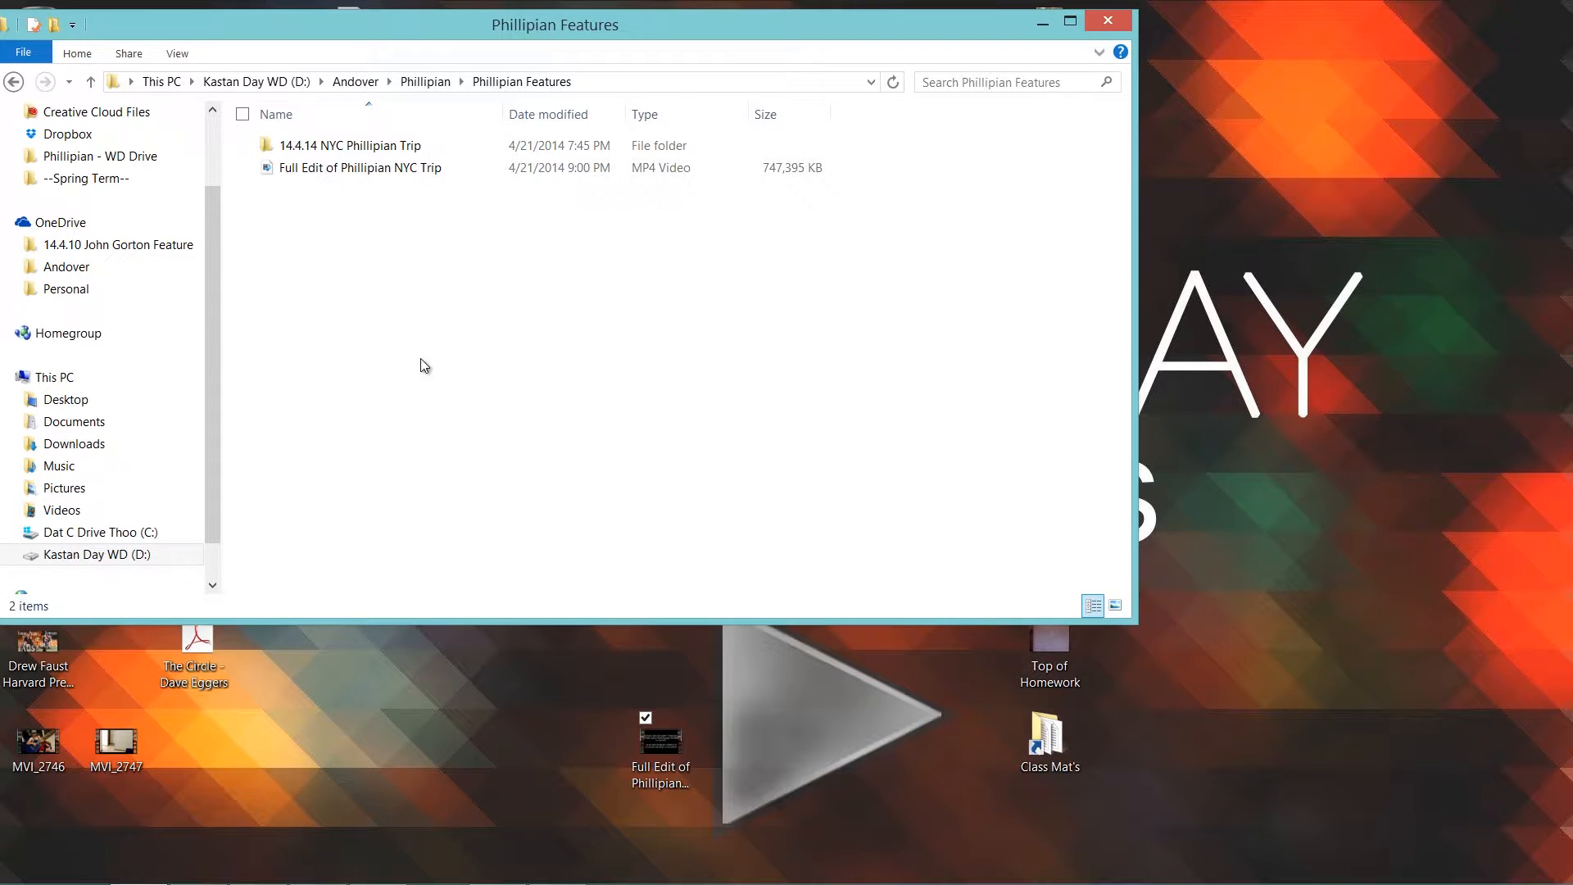
{"action": "double_click", "coordinate": [325, 175]}
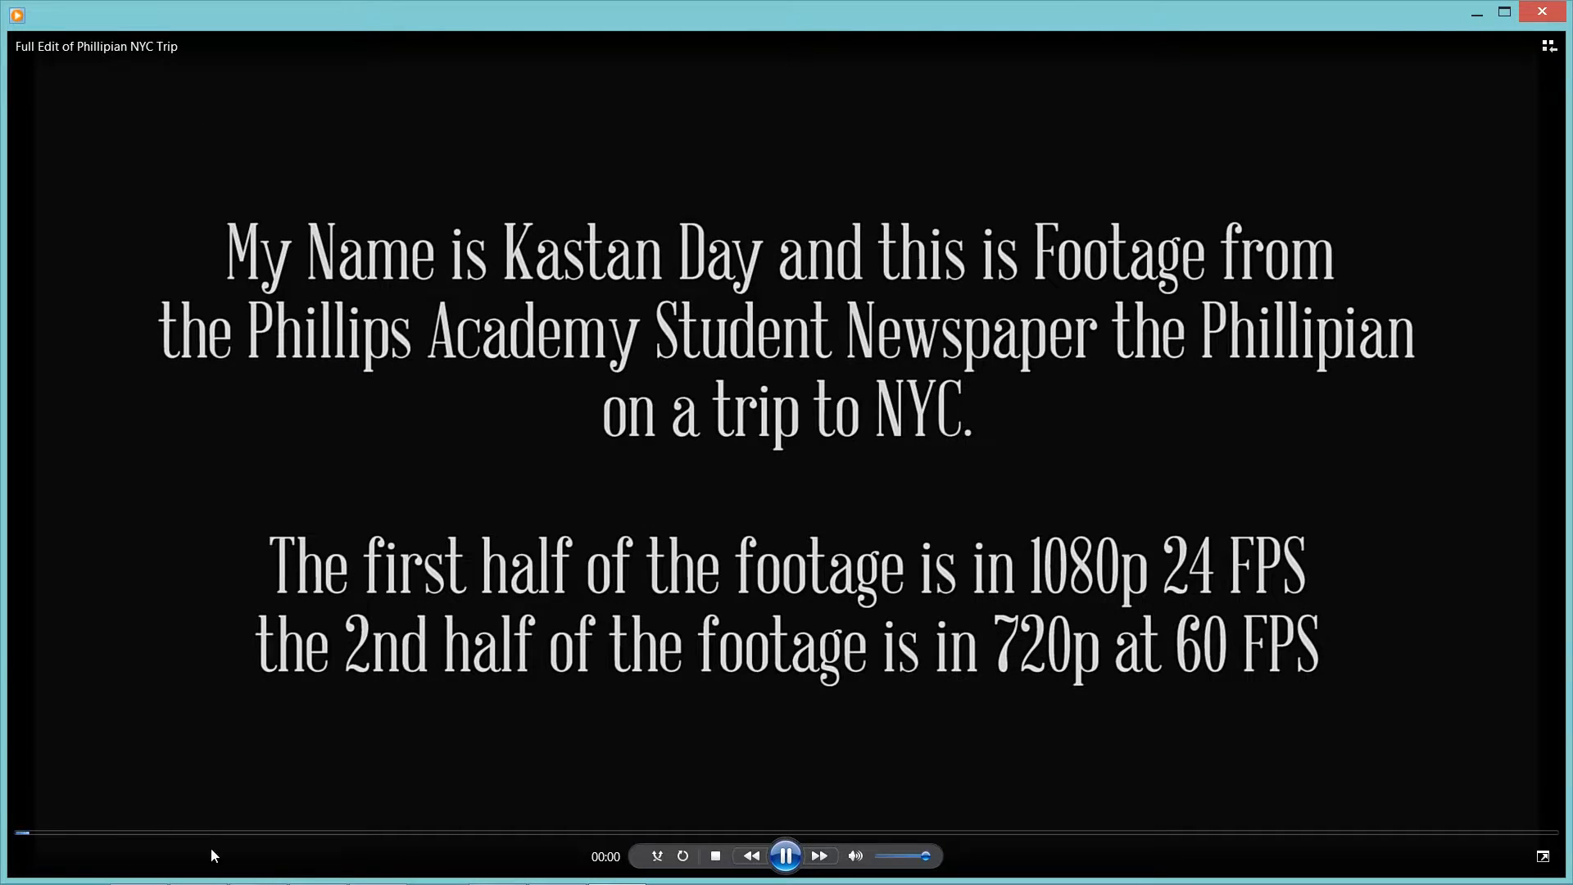
{"action": "left_click", "coordinate": [82, 833]}
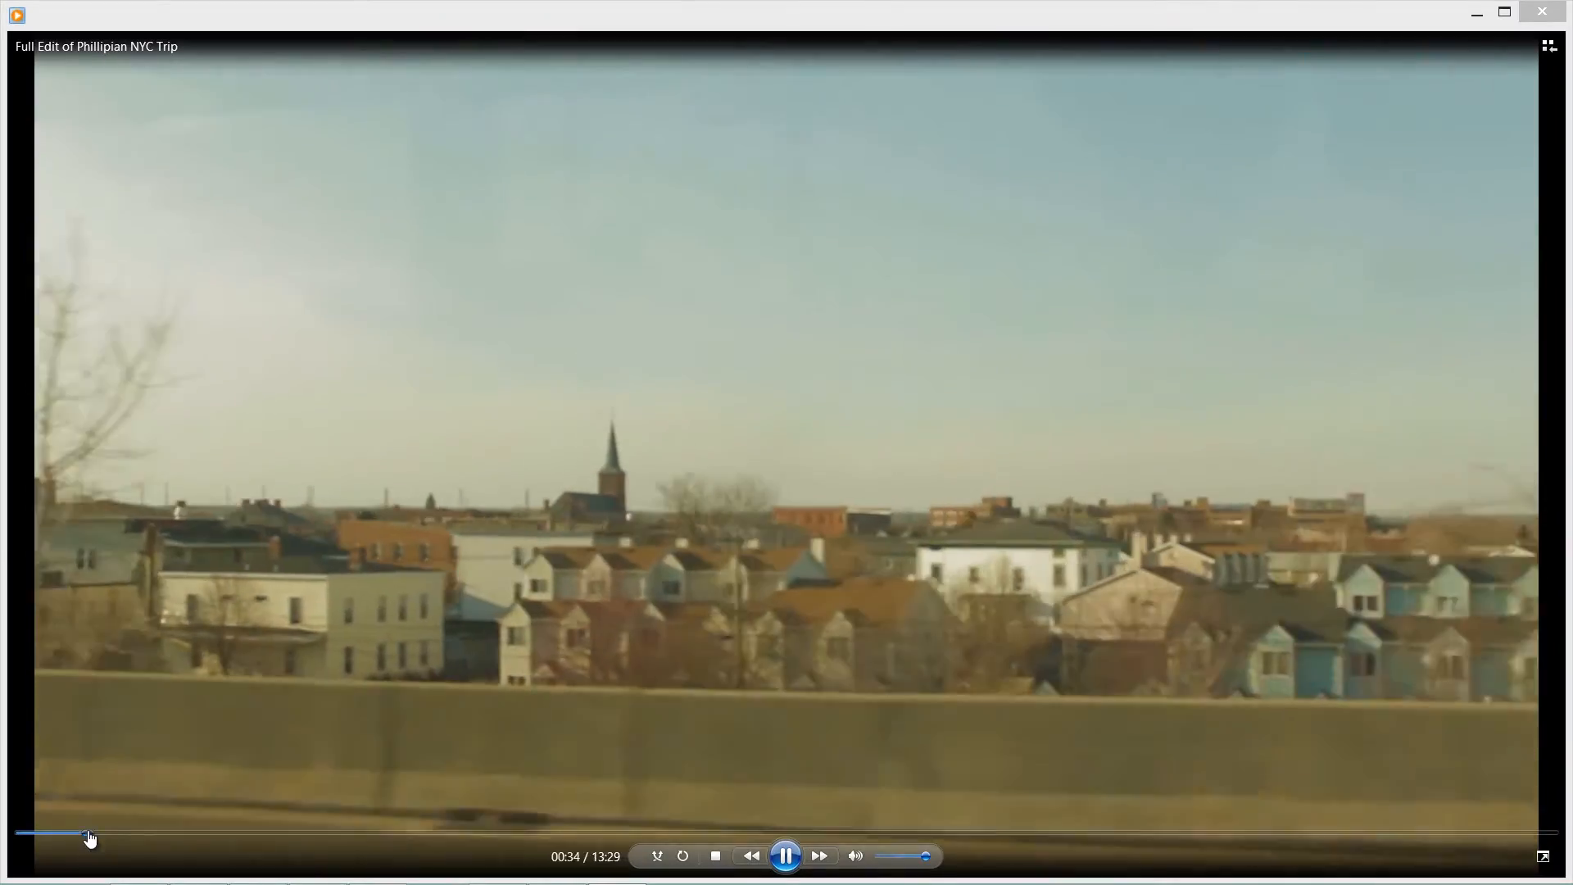
{"action": "left_click_drag", "start_coordinate": [91, 833], "coordinate": [161, 833]}
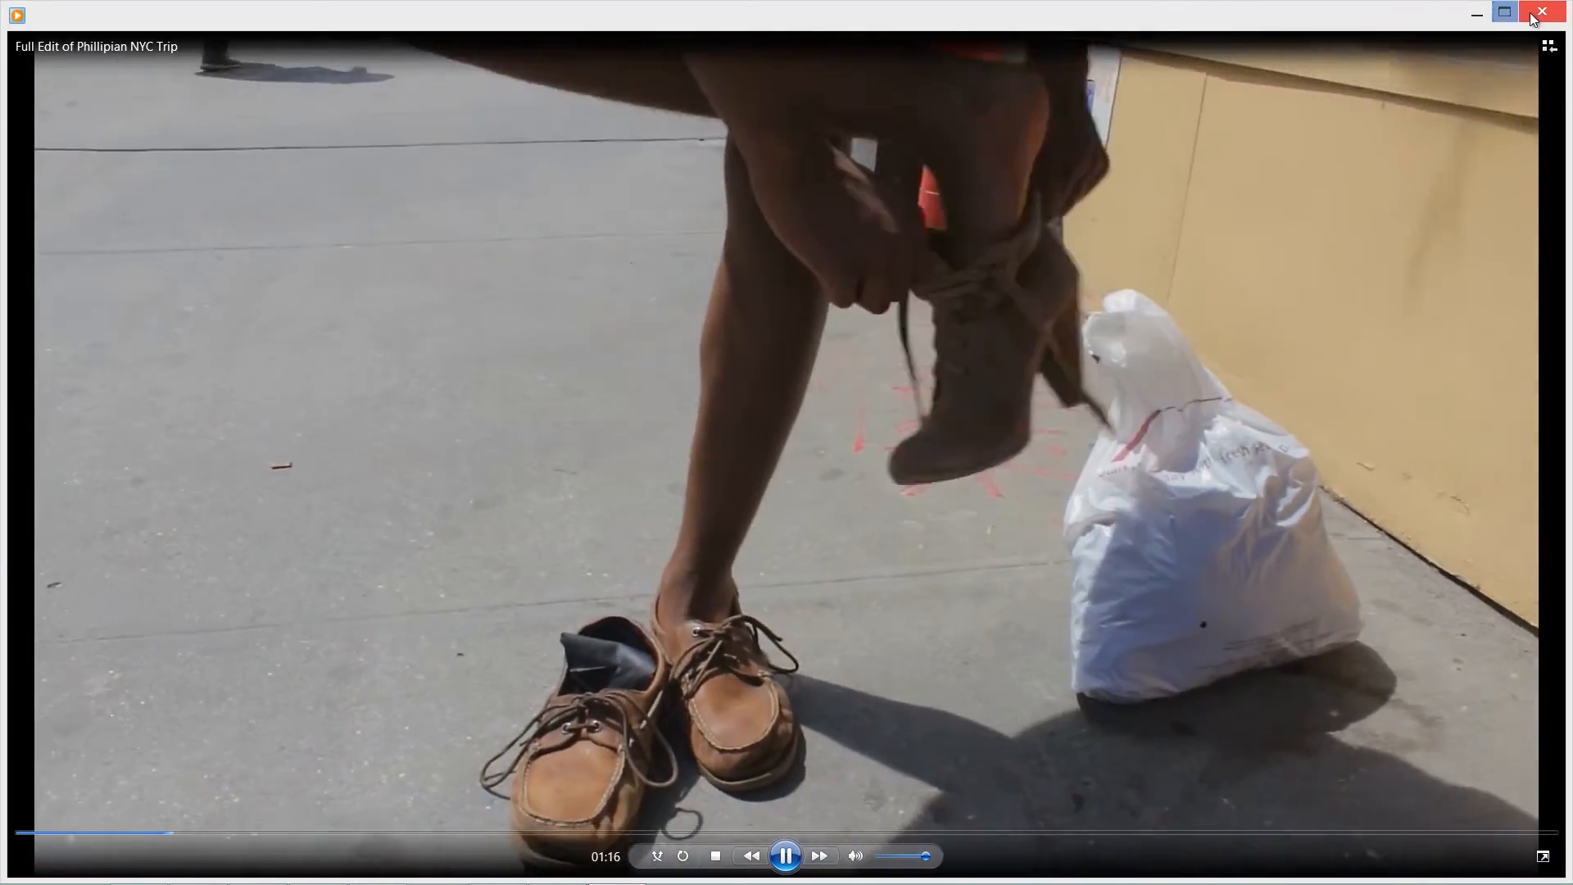
{"action": "left_click", "coordinate": [1533, 18]}
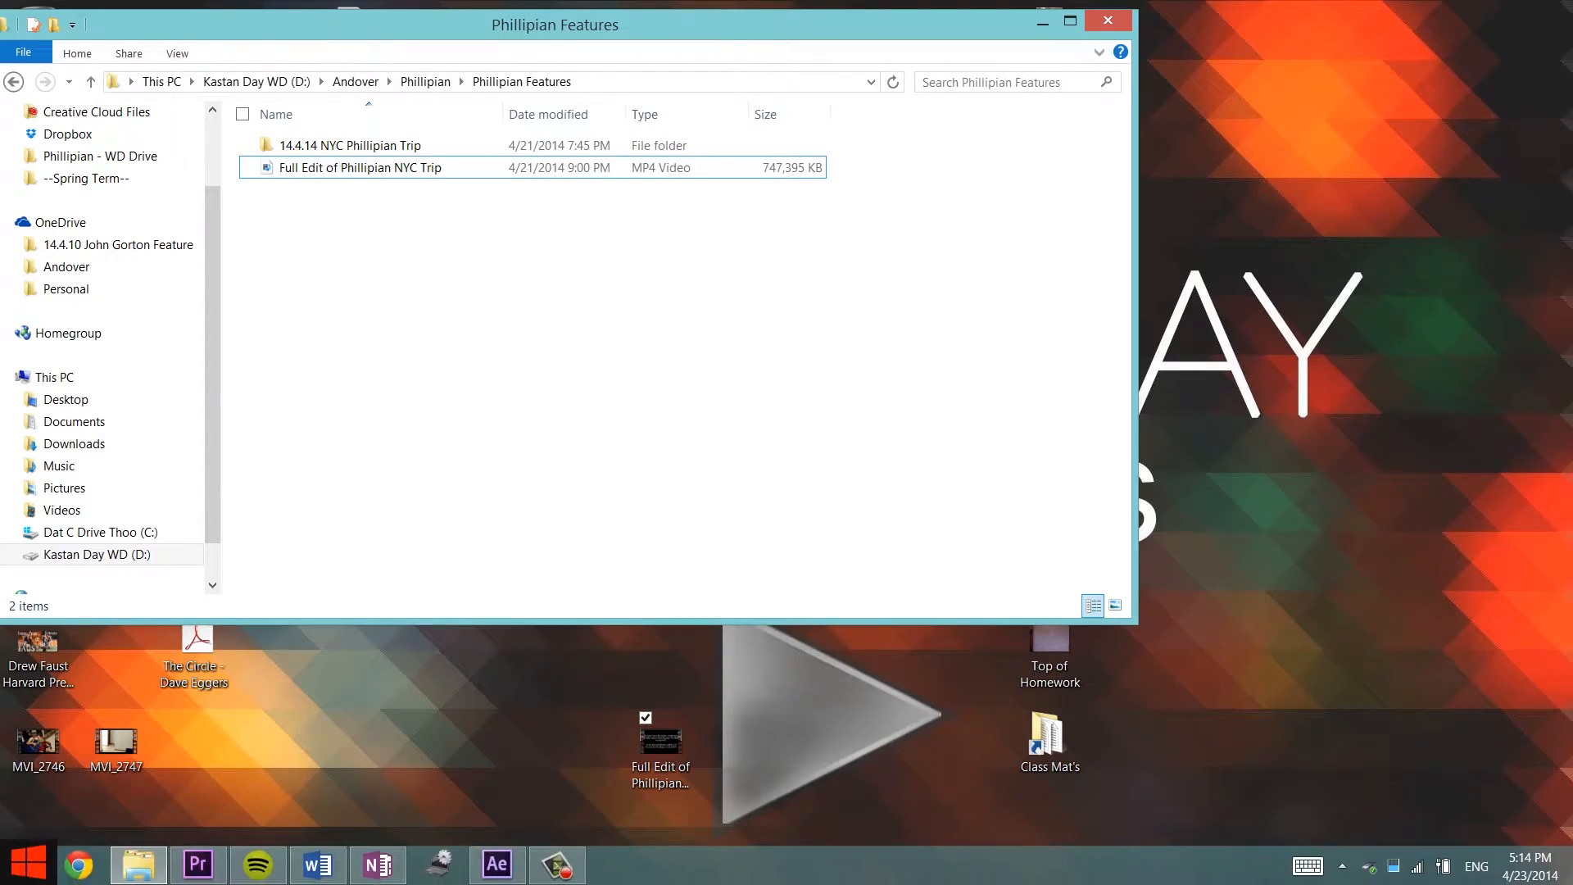
Switch to Chrome and open youtube.com.
{"action": "left_click", "coordinate": [82, 870]}
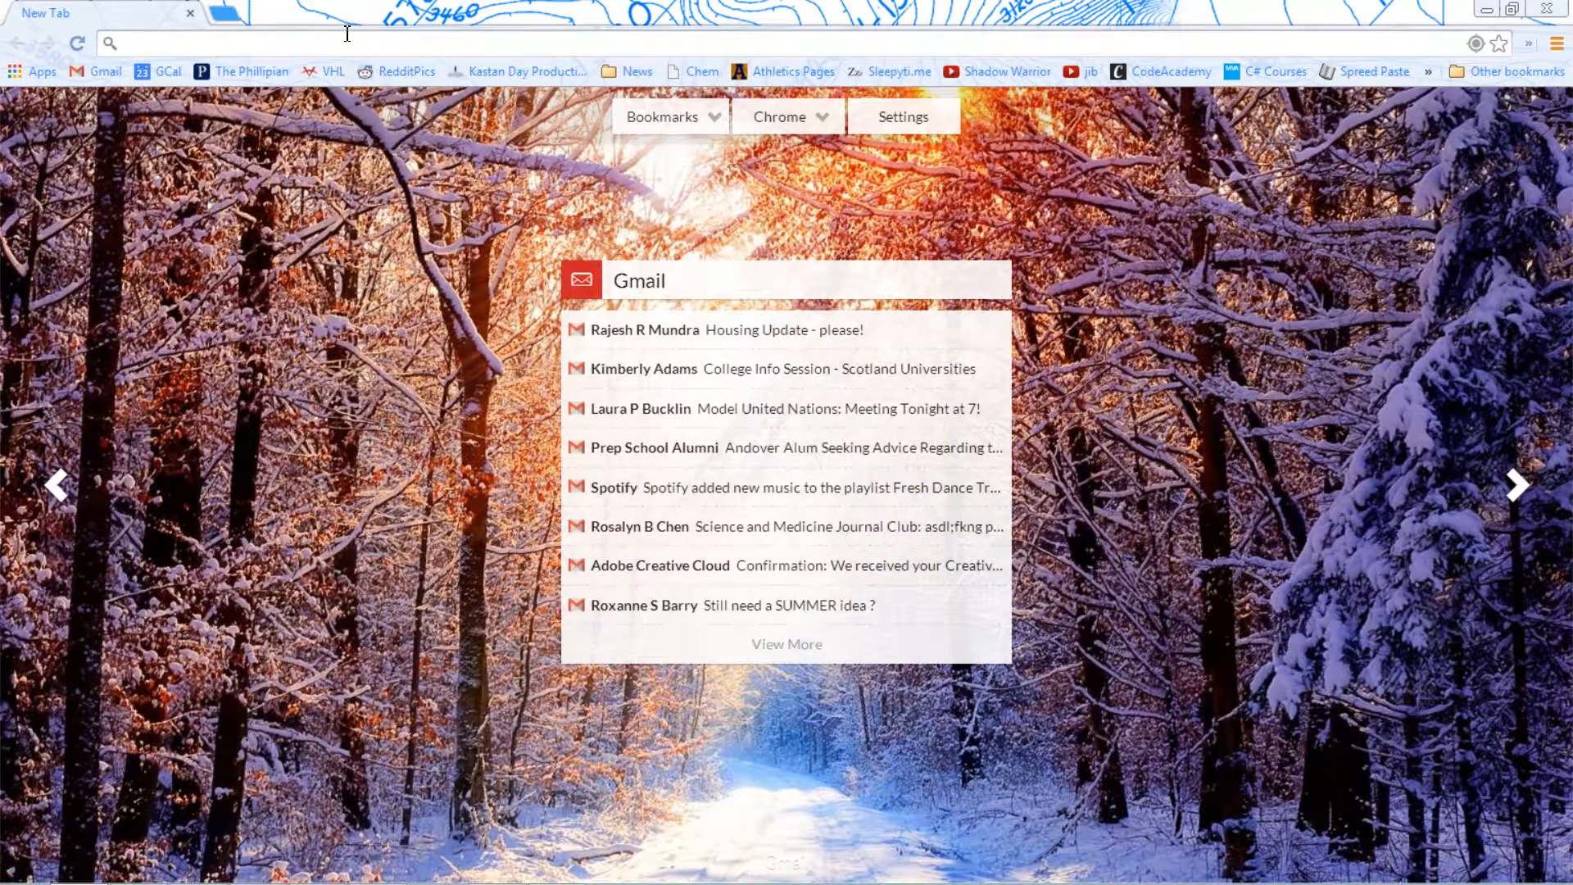
{"action": "left_click", "coordinate": [347, 34]}
{"action": "type", "text": "youtube.com"}
{"action": "key", "text": "Return"}
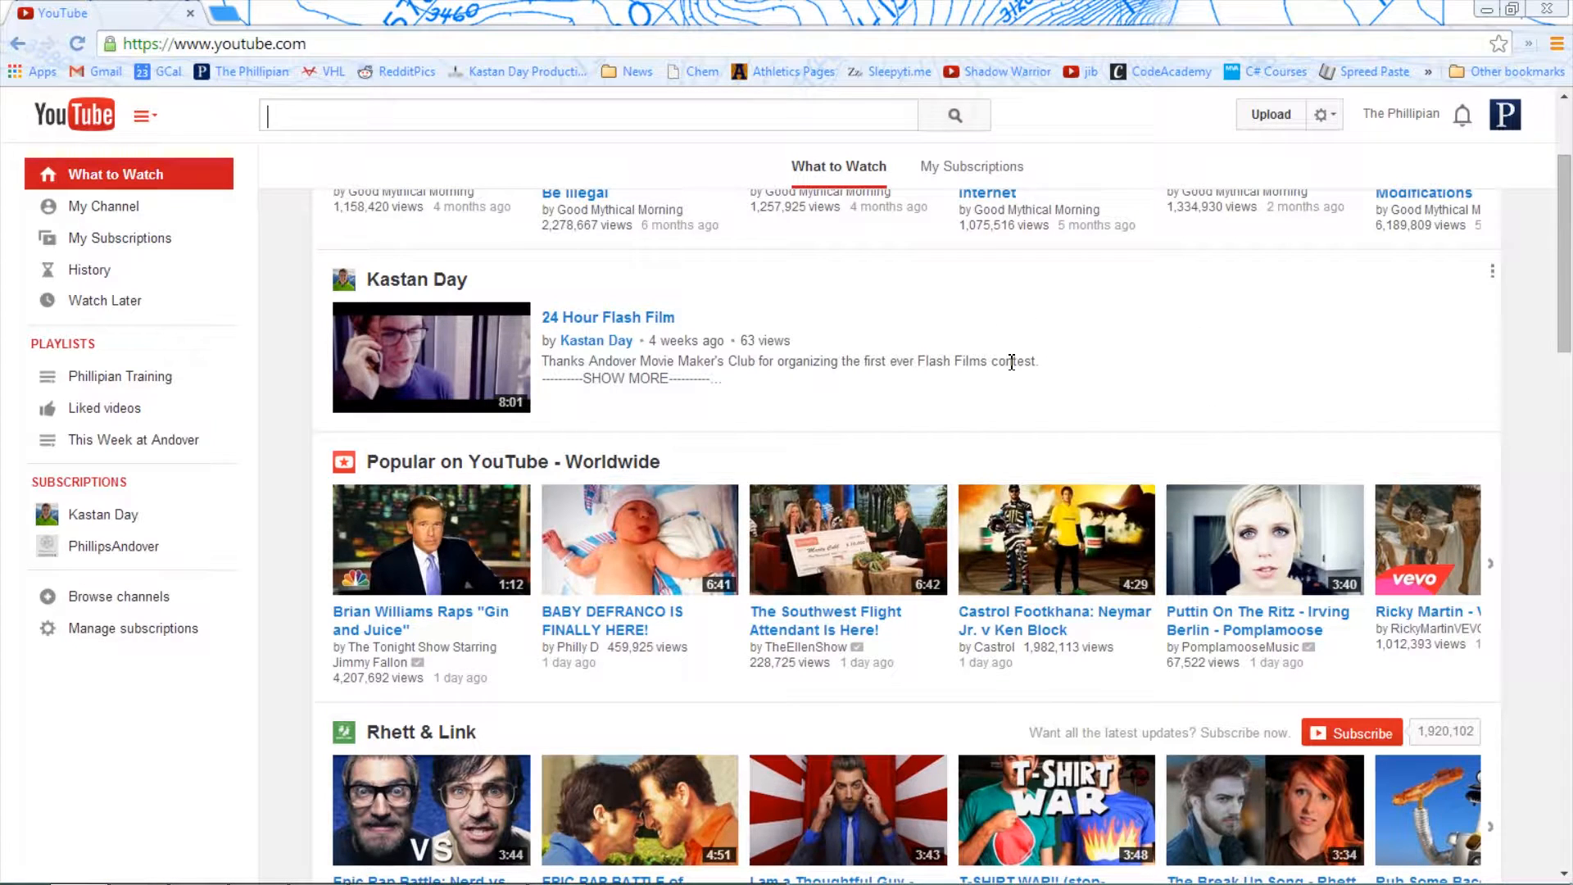
Upload the Full Edit of Phillipian NYC Trip video file from the Phillipian Features folder to YouTube as unlisted.
{"action": "left_click", "coordinate": [1281, 120]}
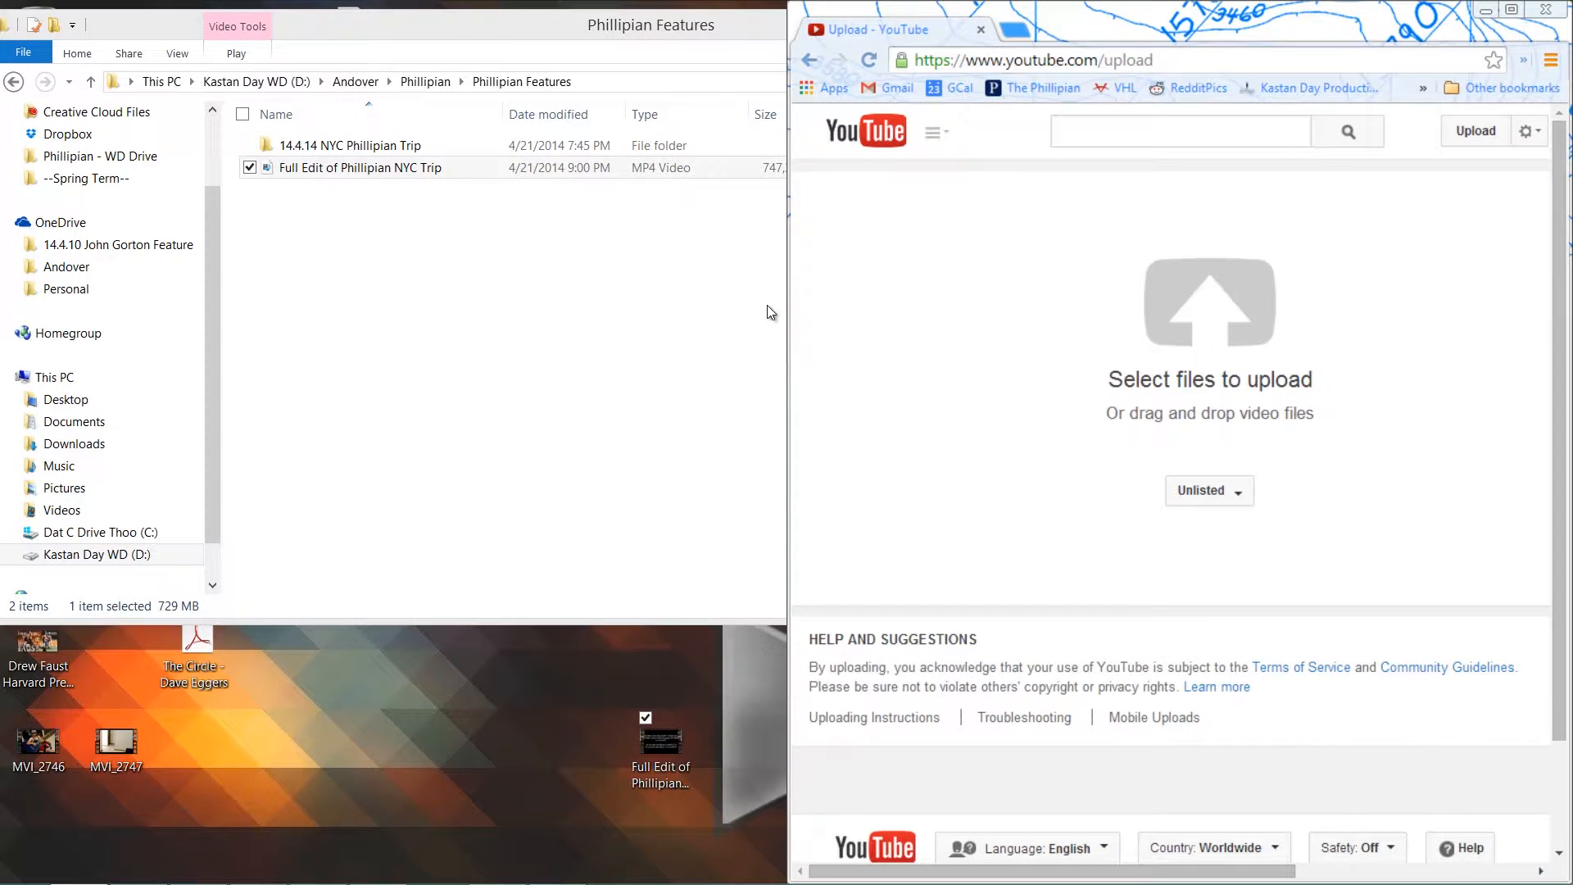
{"action": "left_click_drag", "start_coordinate": [360, 168], "coordinate": [1282, 372]}
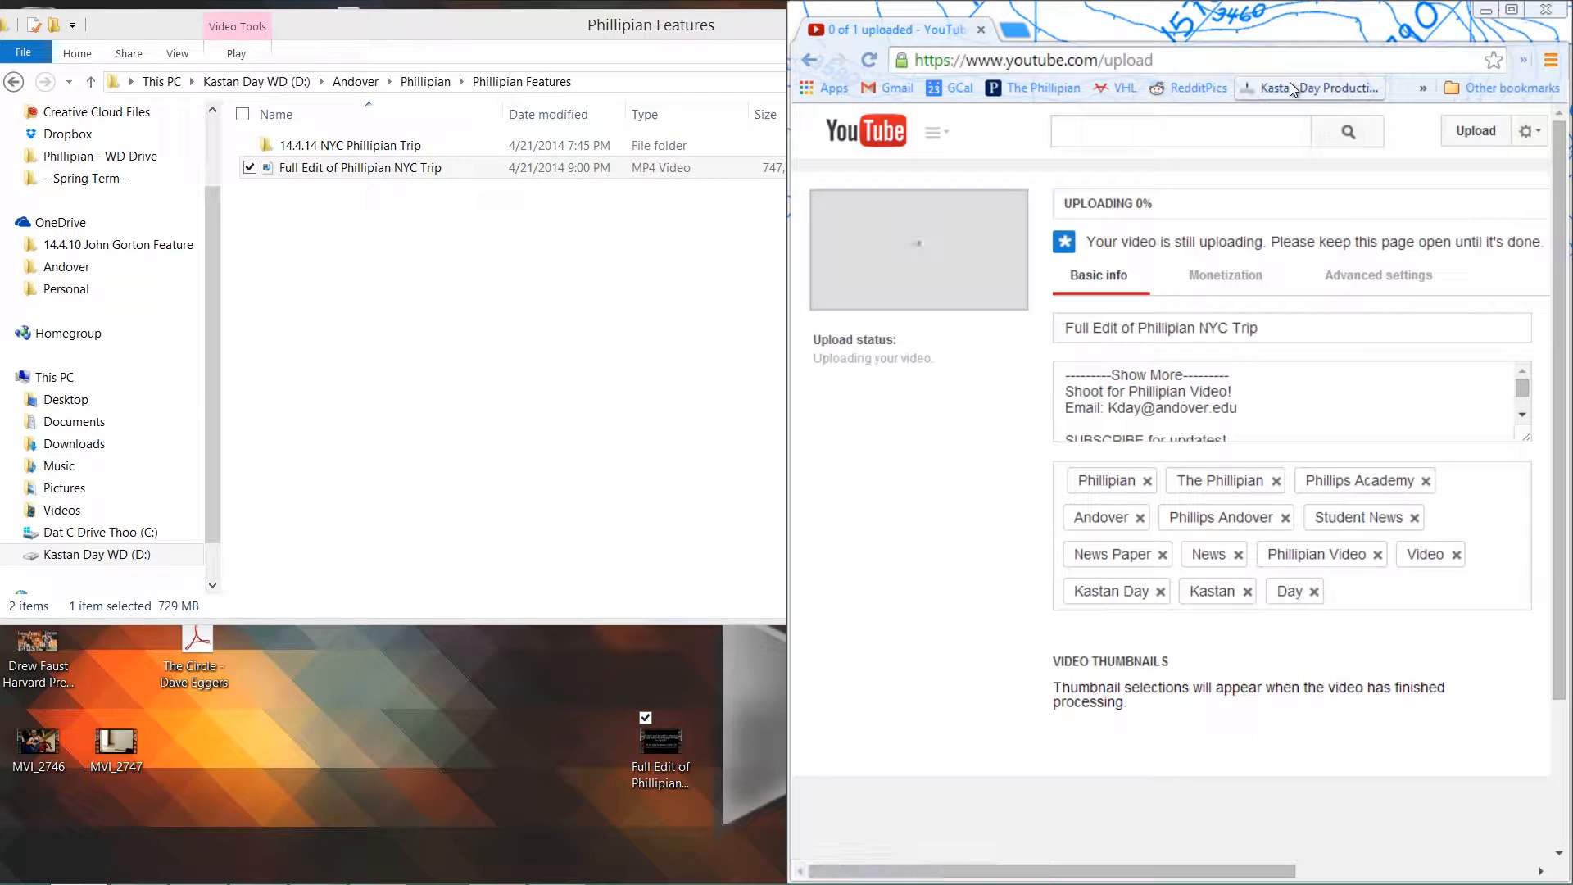
{"action": "key", "text": "super+Up"}
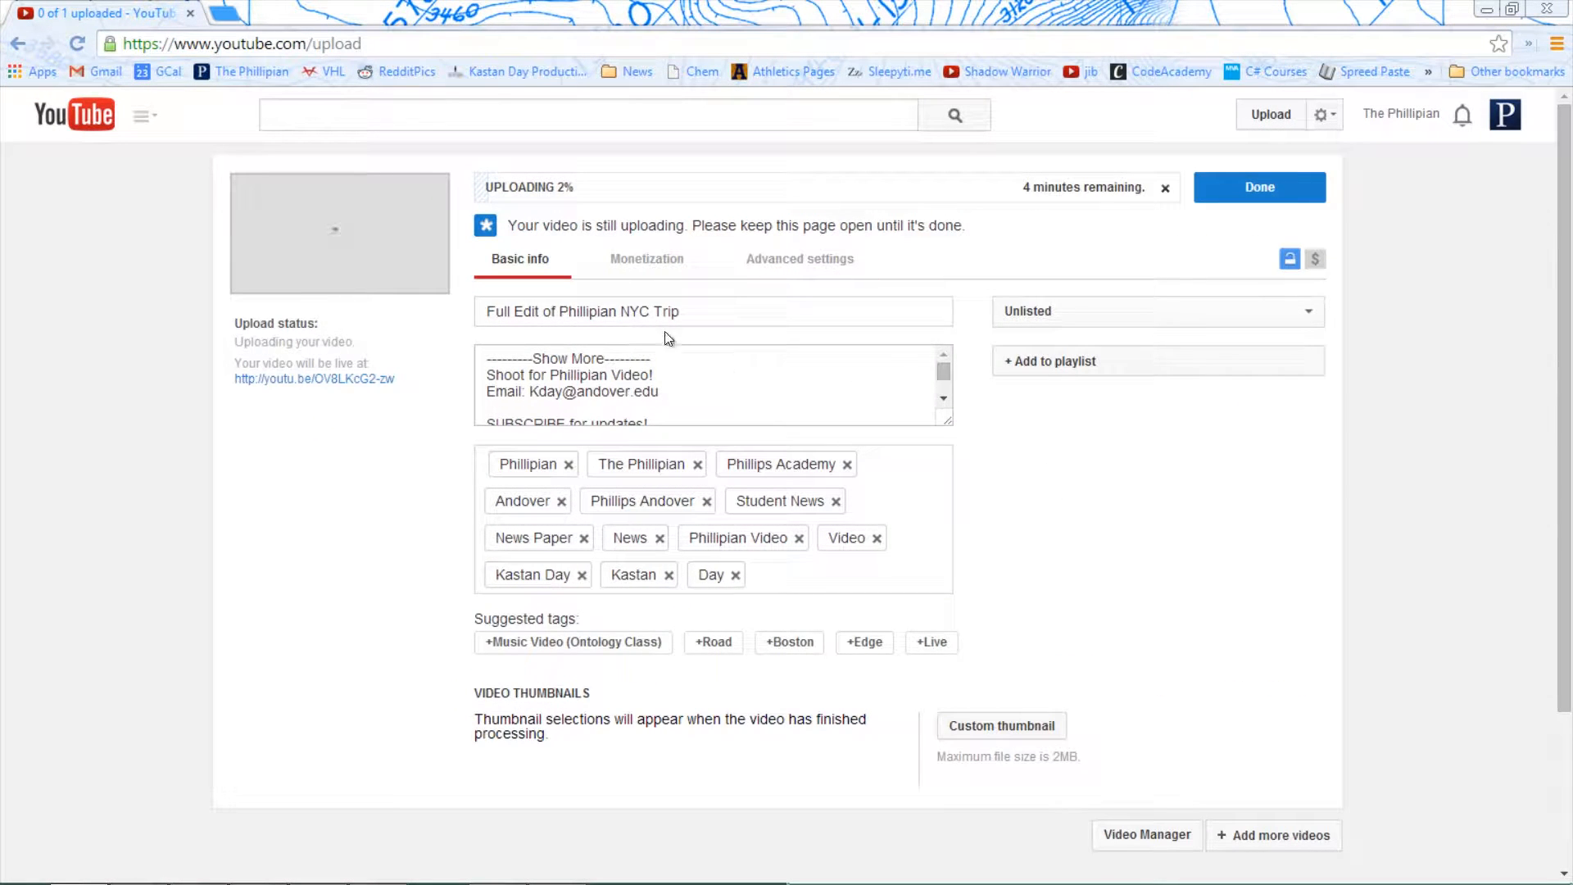
{"action": "left_click_drag", "start_coordinate": [698, 311], "coordinate": [483, 314]}
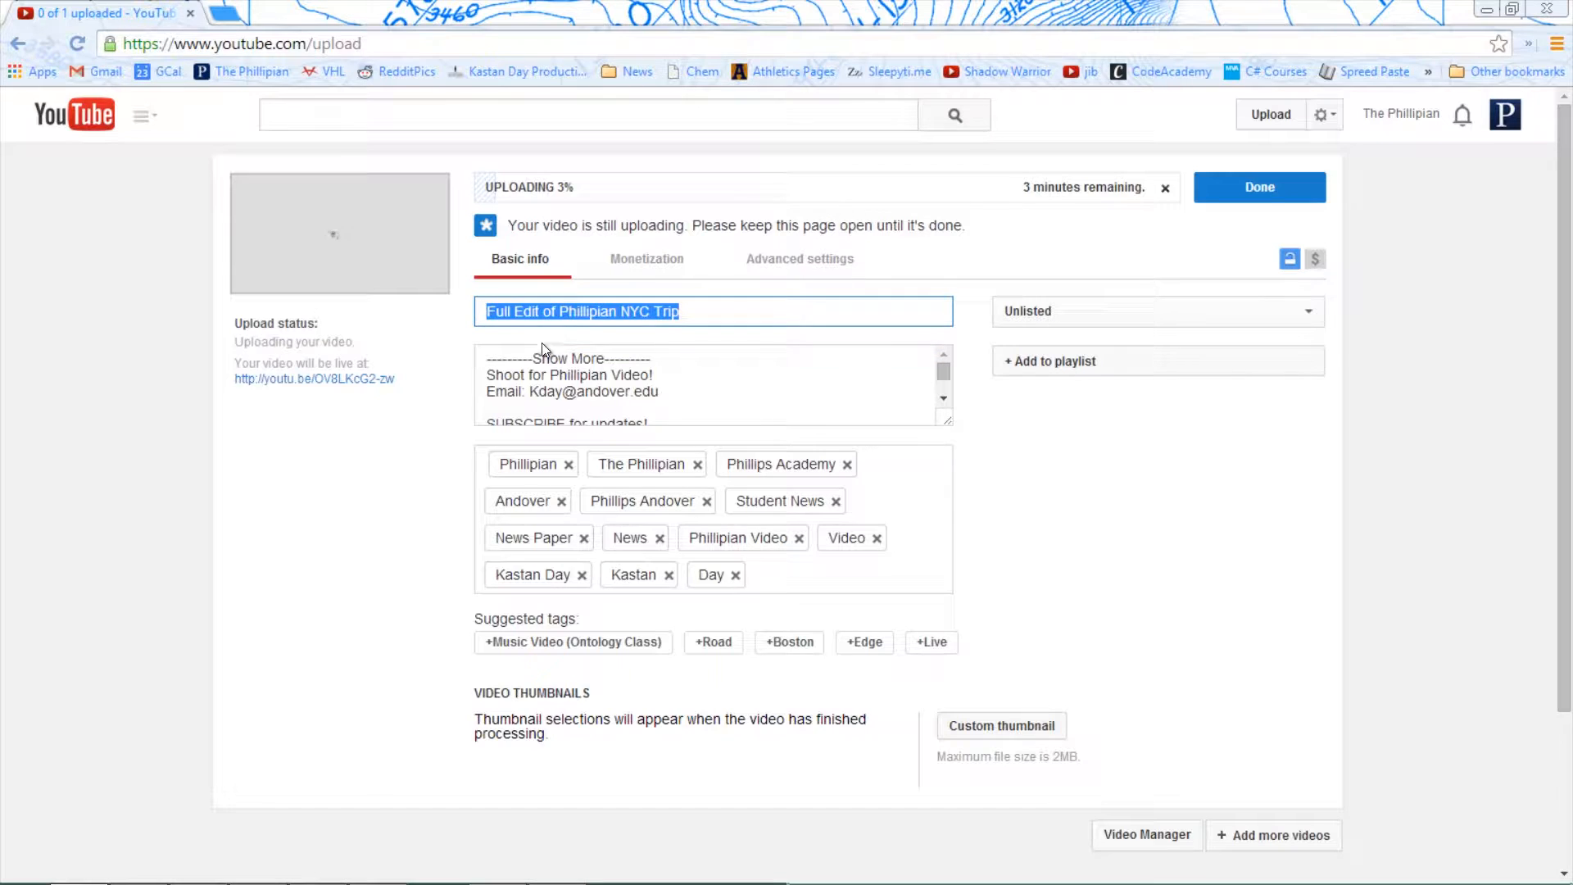
{"action": "left_click", "coordinate": [592, 321]}
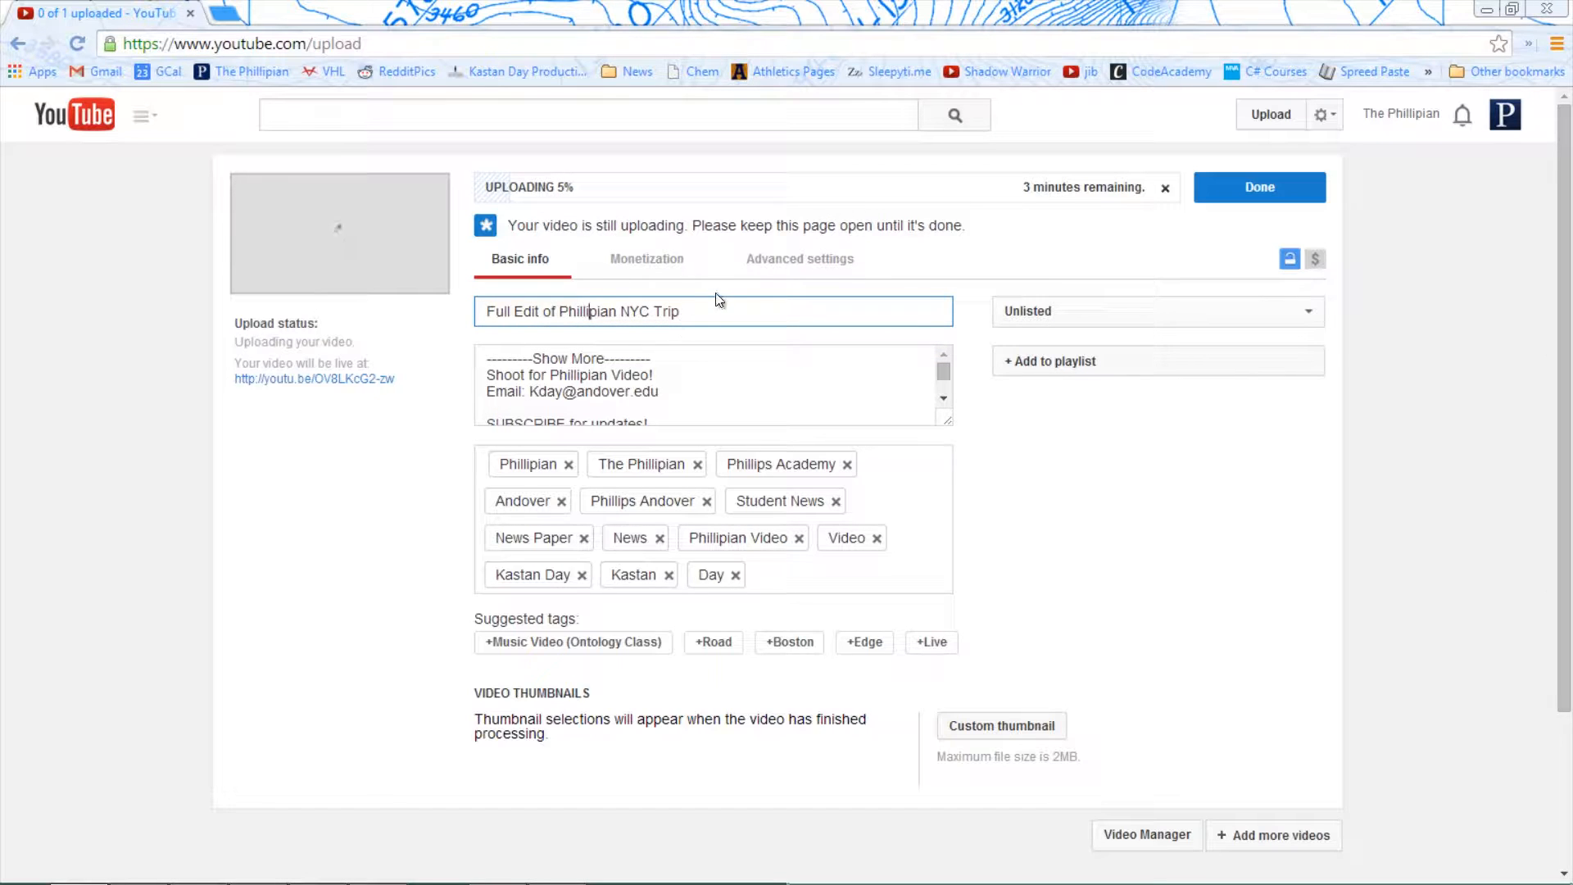
{"action": "left_click", "coordinate": [725, 312]}
Add the line "The Phillipian heads to NYC!" above the Show More line of the uploading video's description and enlarge the description box.
{"action": "left_click", "coordinate": [490, 368]}
{"action": "key", "text": "Return"}
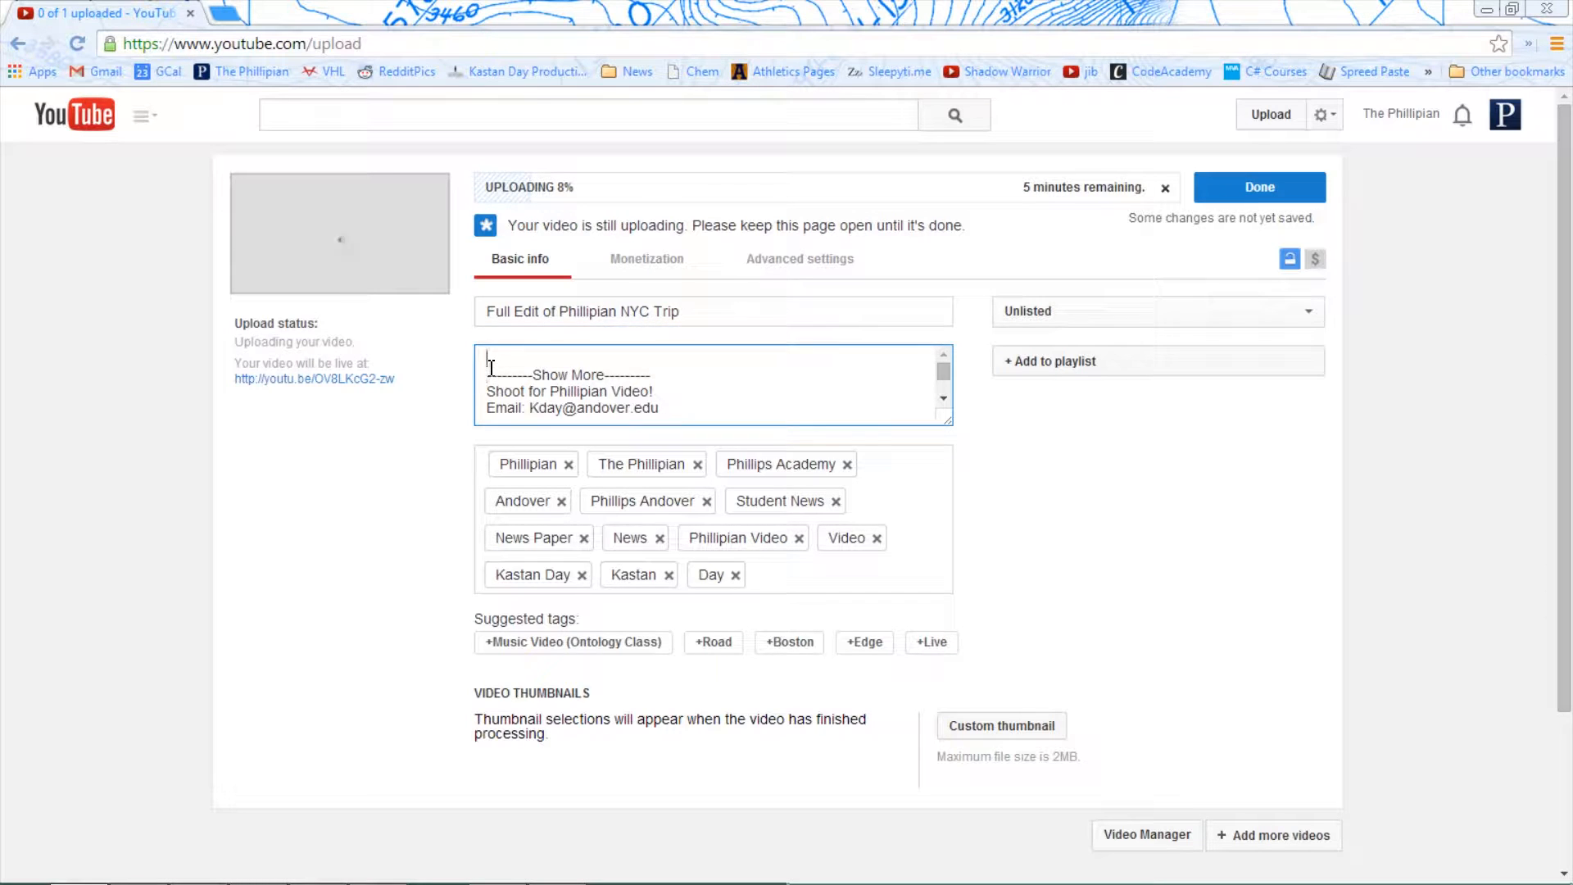
{"action": "type", "text": "The Phillipian HEads to NYC!"}
{"action": "key", "text": "Return"}
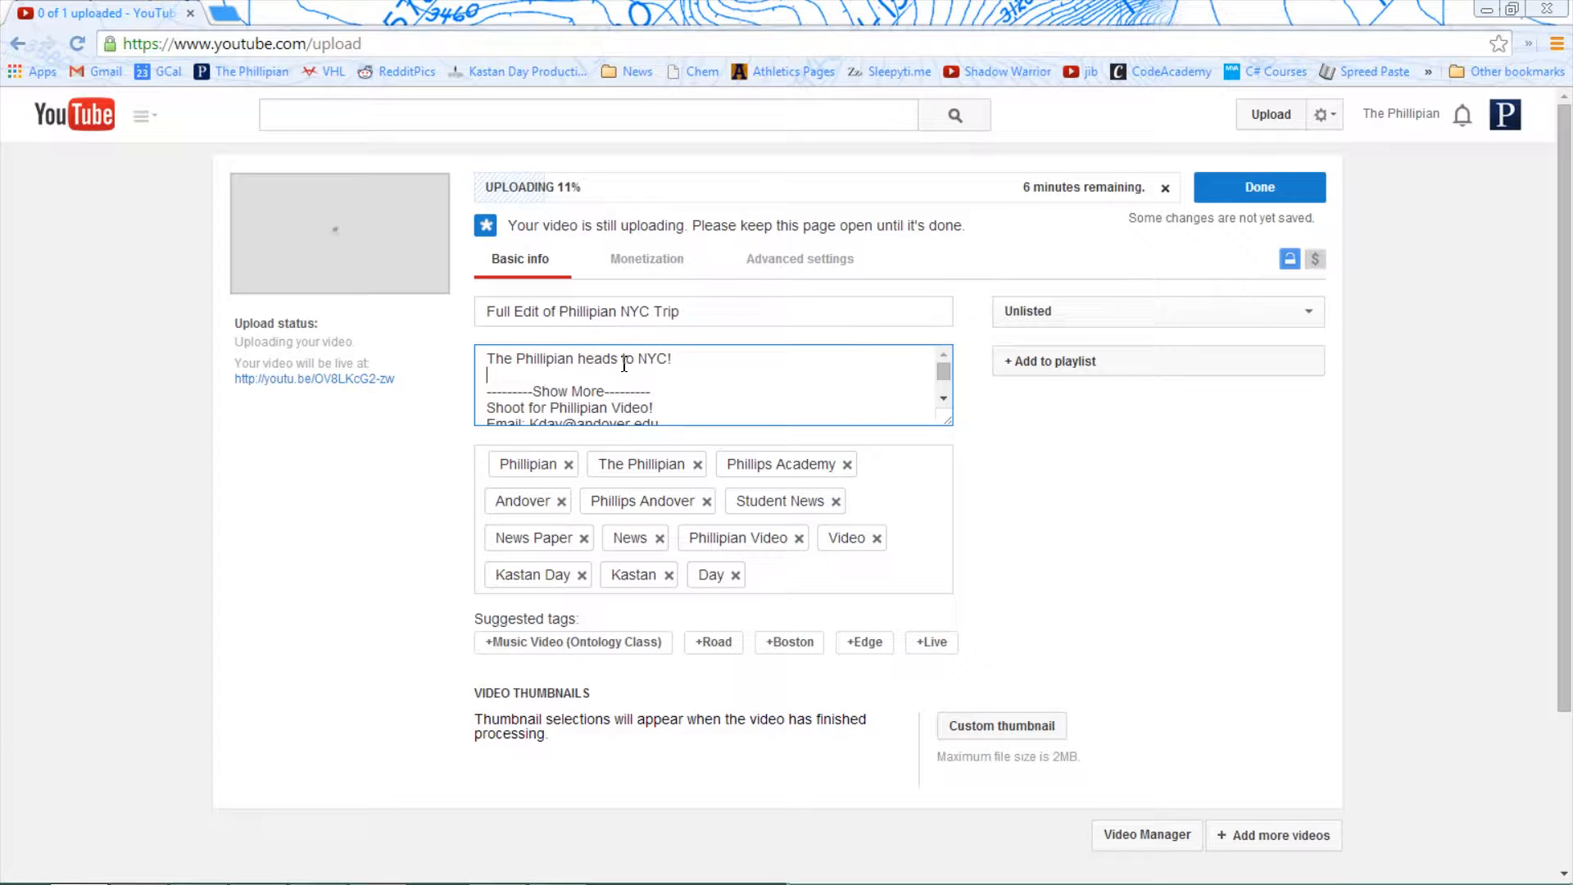
{"action": "scroll", "coordinate": [610, 393], "scroll_direction": "down", "scroll_amount": 3}
{"action": "scroll", "coordinate": [555, 382], "scroll_direction": "up", "scroll_amount": 3}
{"action": "left_click_drag", "start_coordinate": [947, 422], "coordinate": [934, 643]}
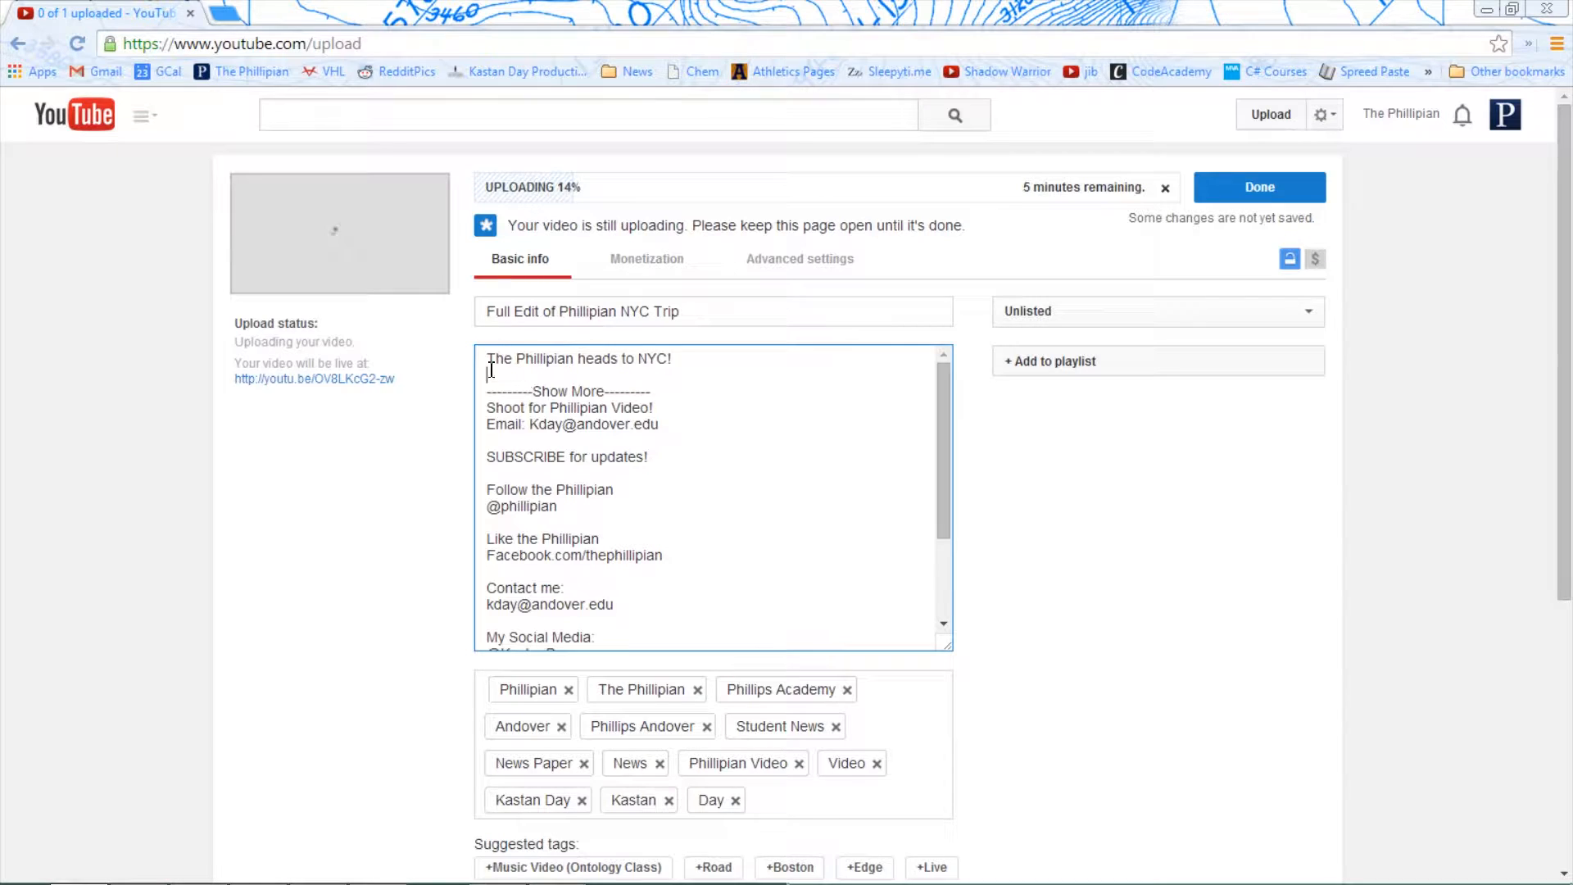
{"action": "left_click", "coordinate": [559, 391]}
Open YouTube in a new browser tab and go to The Phillipian's own channel page.
{"action": "left_click", "coordinate": [222, 12]}
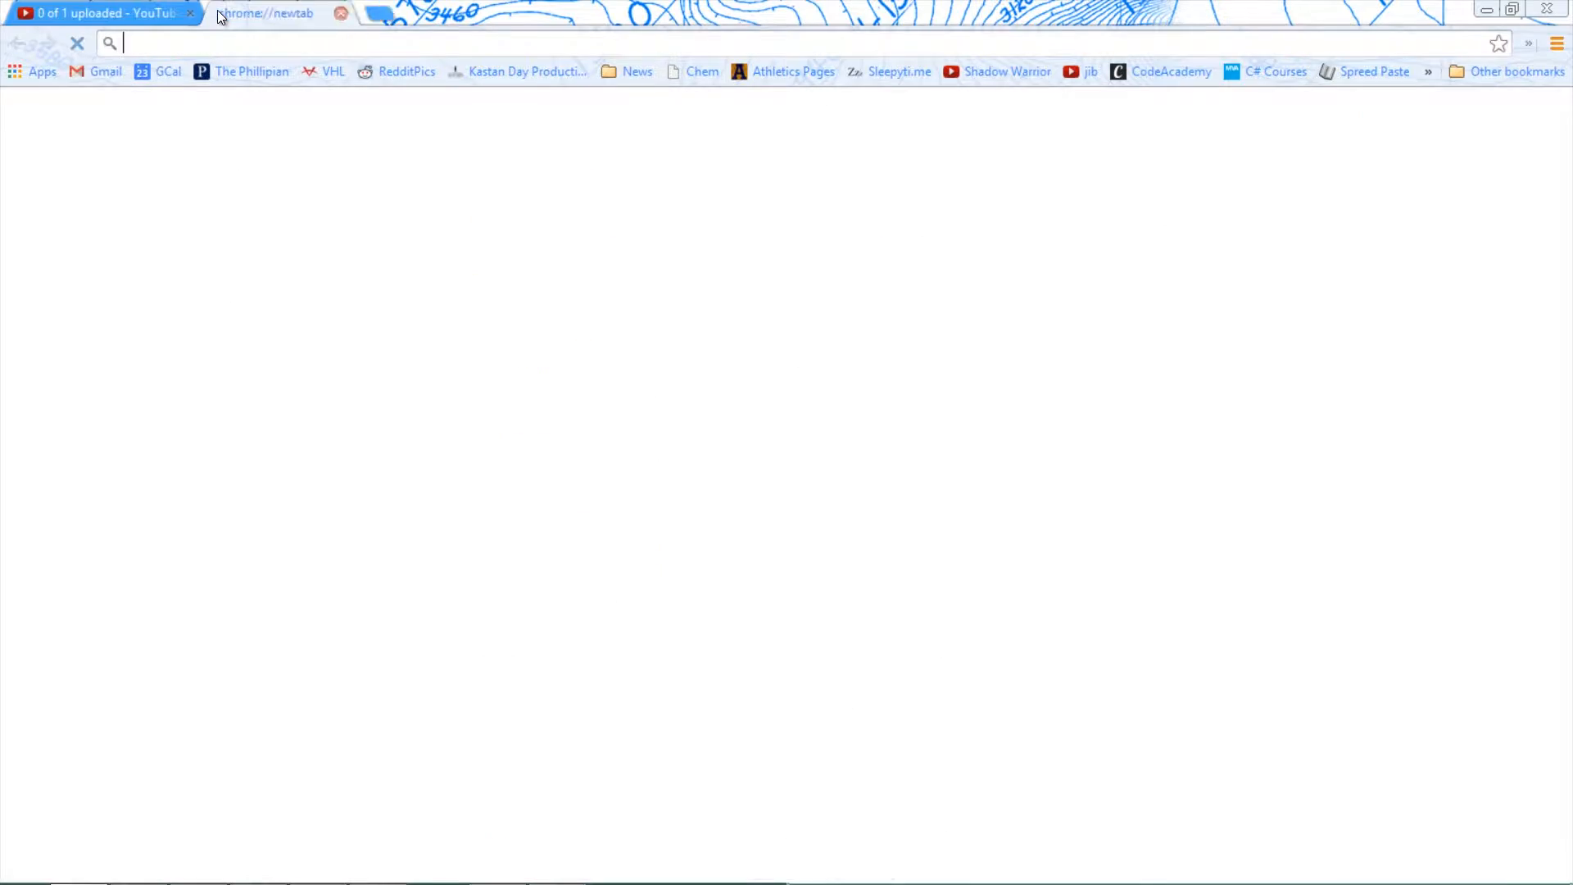
{"action": "type", "text": "yo"}
{"action": "key", "text": "Return"}
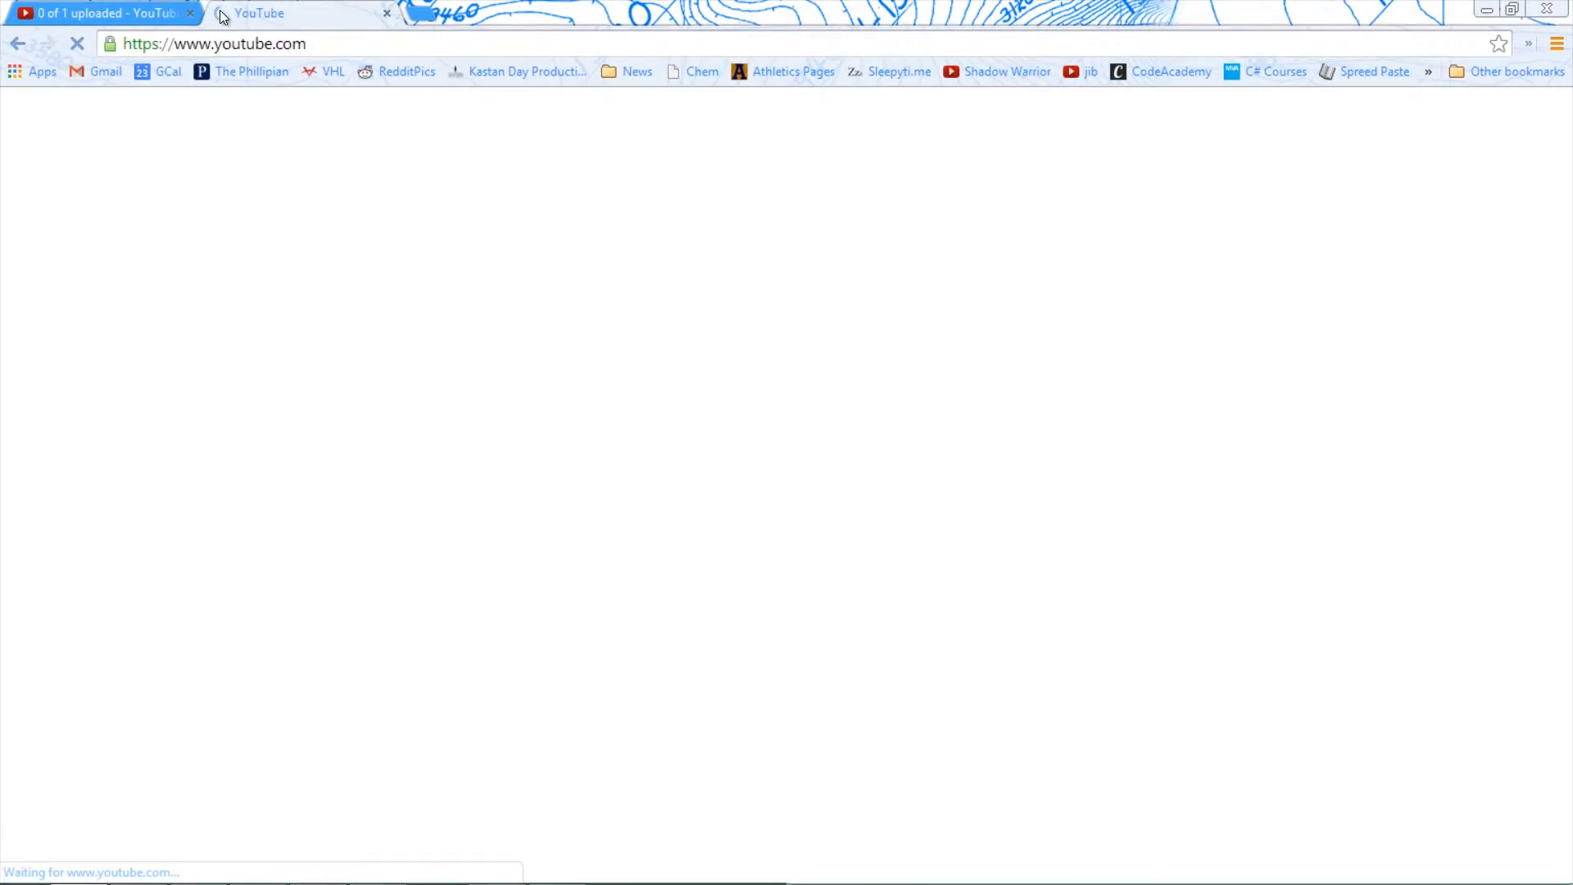
{"action": "scroll", "coordinate": [500, 479], "scroll_direction": "down", "scroll_amount": 3}
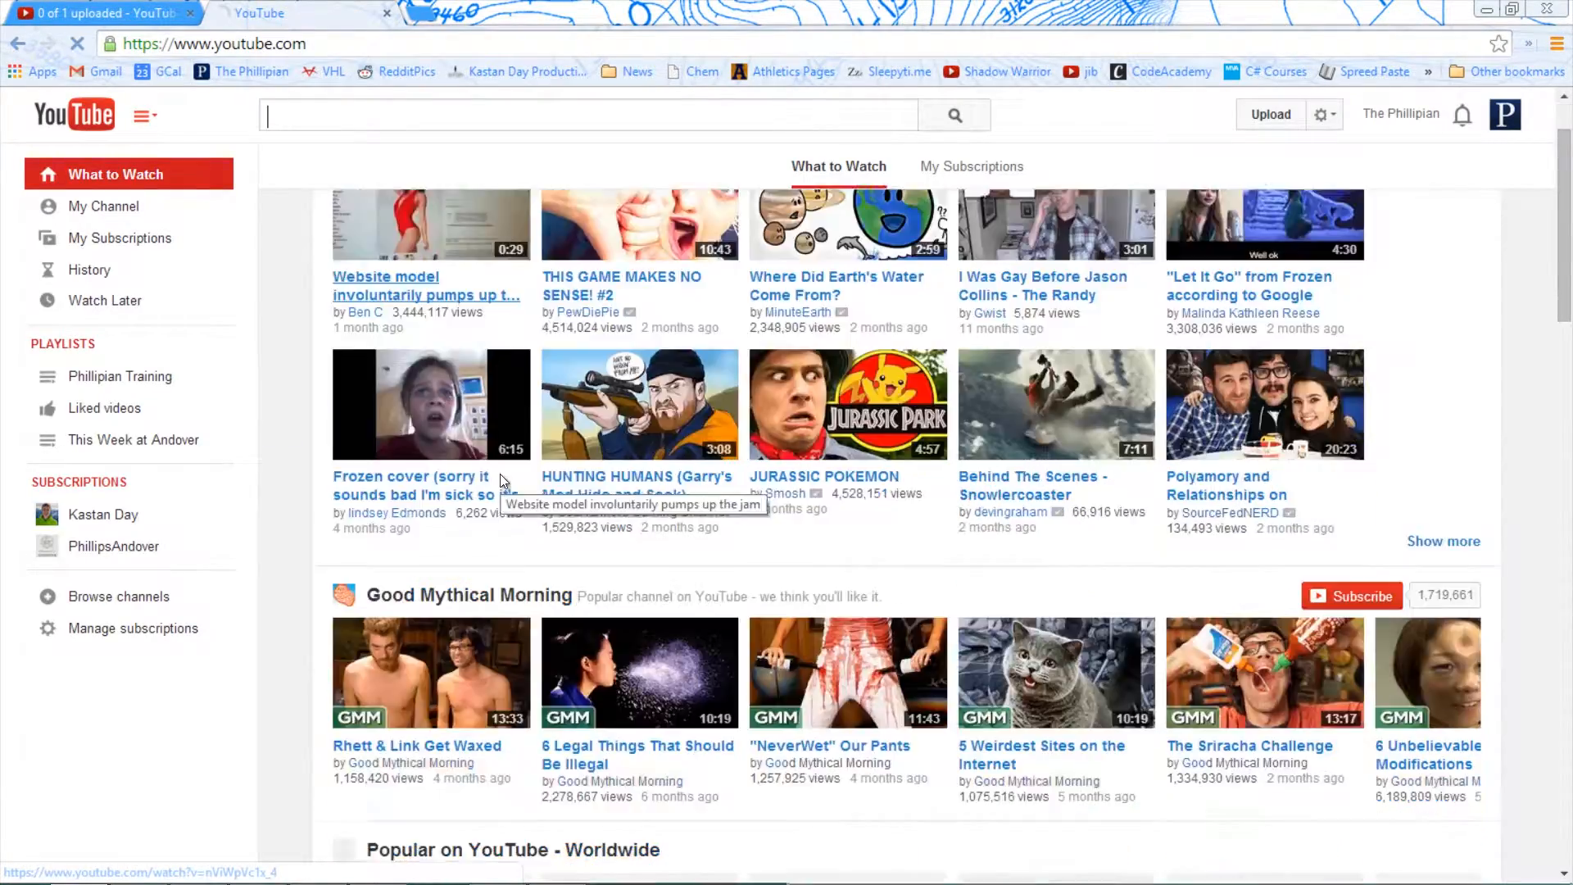
{"action": "scroll", "coordinate": [484, 518], "scroll_direction": "down", "scroll_amount": 5}
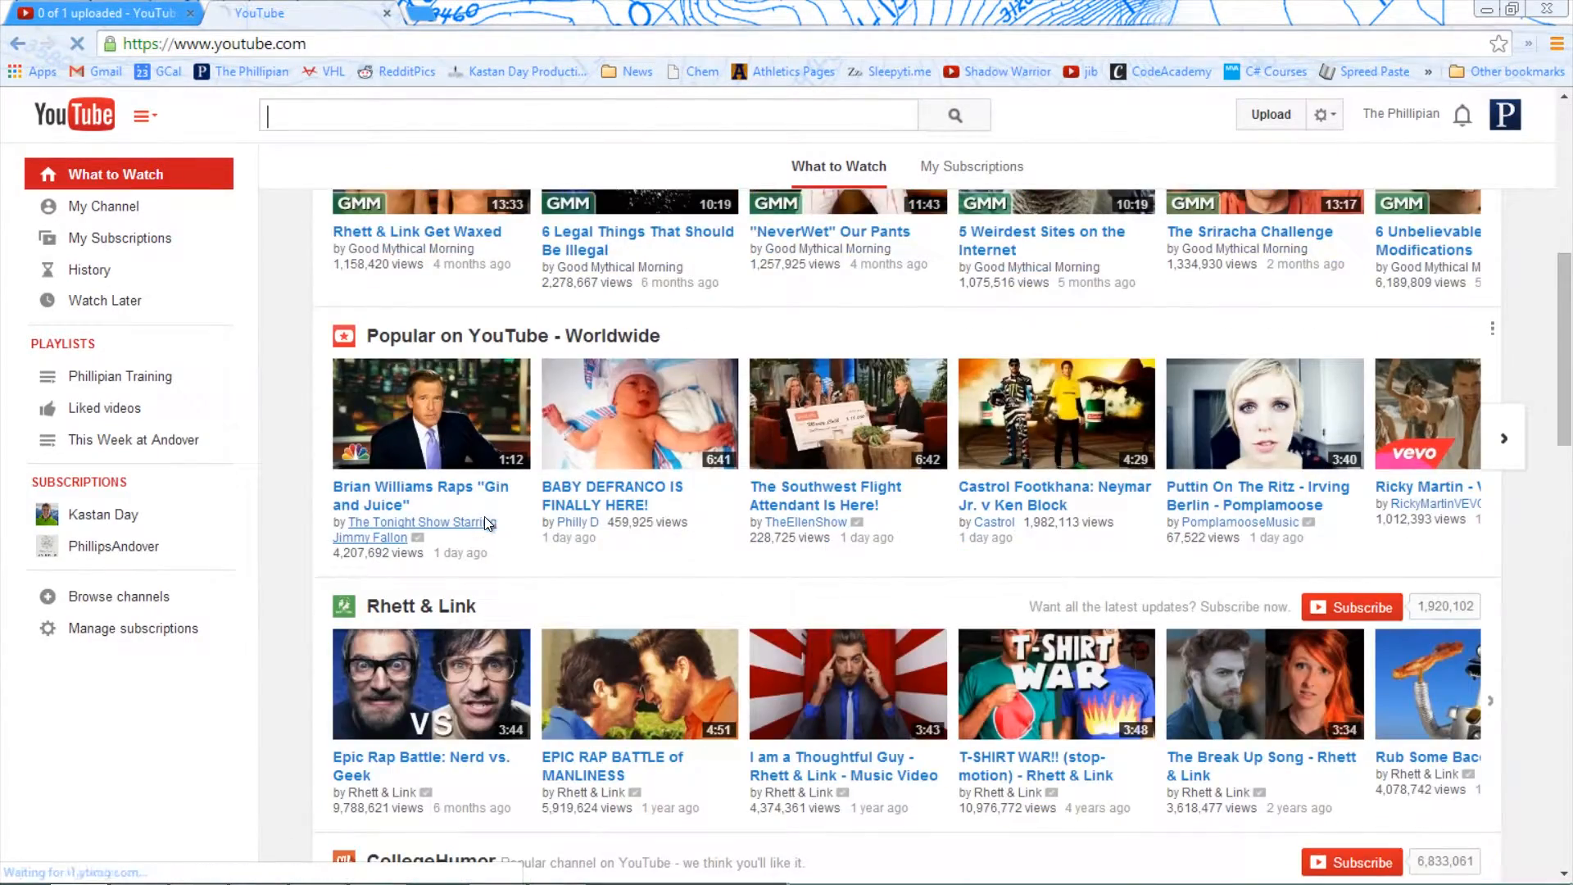
{"action": "scroll", "coordinate": [482, 531], "scroll_direction": "down", "scroll_amount": 2}
{"action": "left_click", "coordinate": [104, 205]}
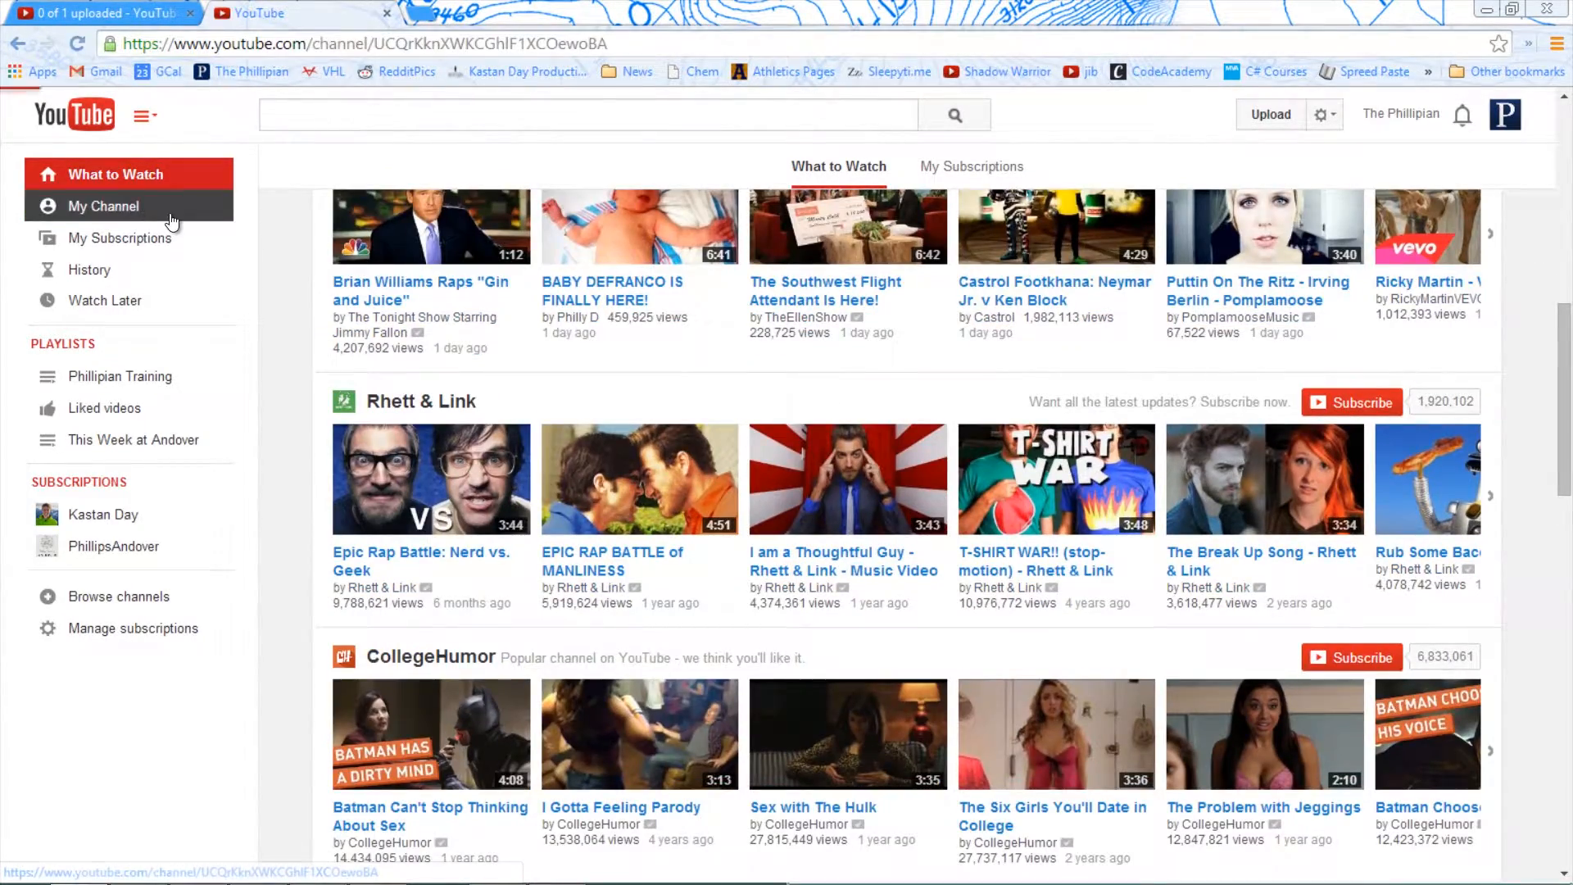
Open the recent upload "Harvard Pres. Drew Faust & Filmmaker Ric Burns", pause playback, and bring its description into view.
{"action": "scroll", "coordinate": [621, 546], "scroll_direction": "down", "scroll_amount": 2}
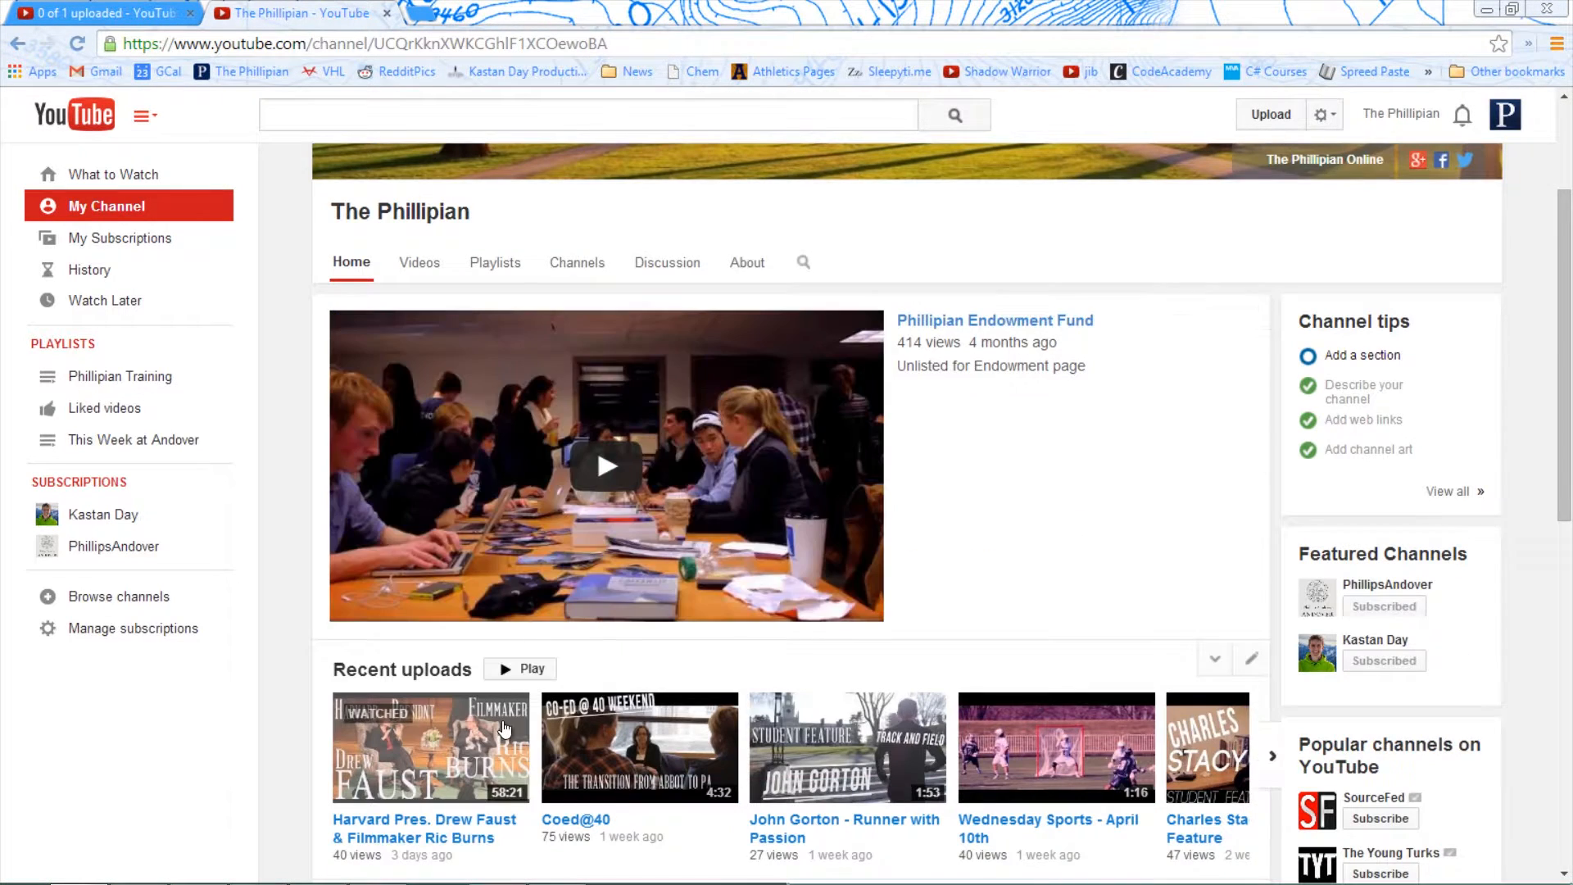
{"action": "left_click", "coordinate": [504, 729]}
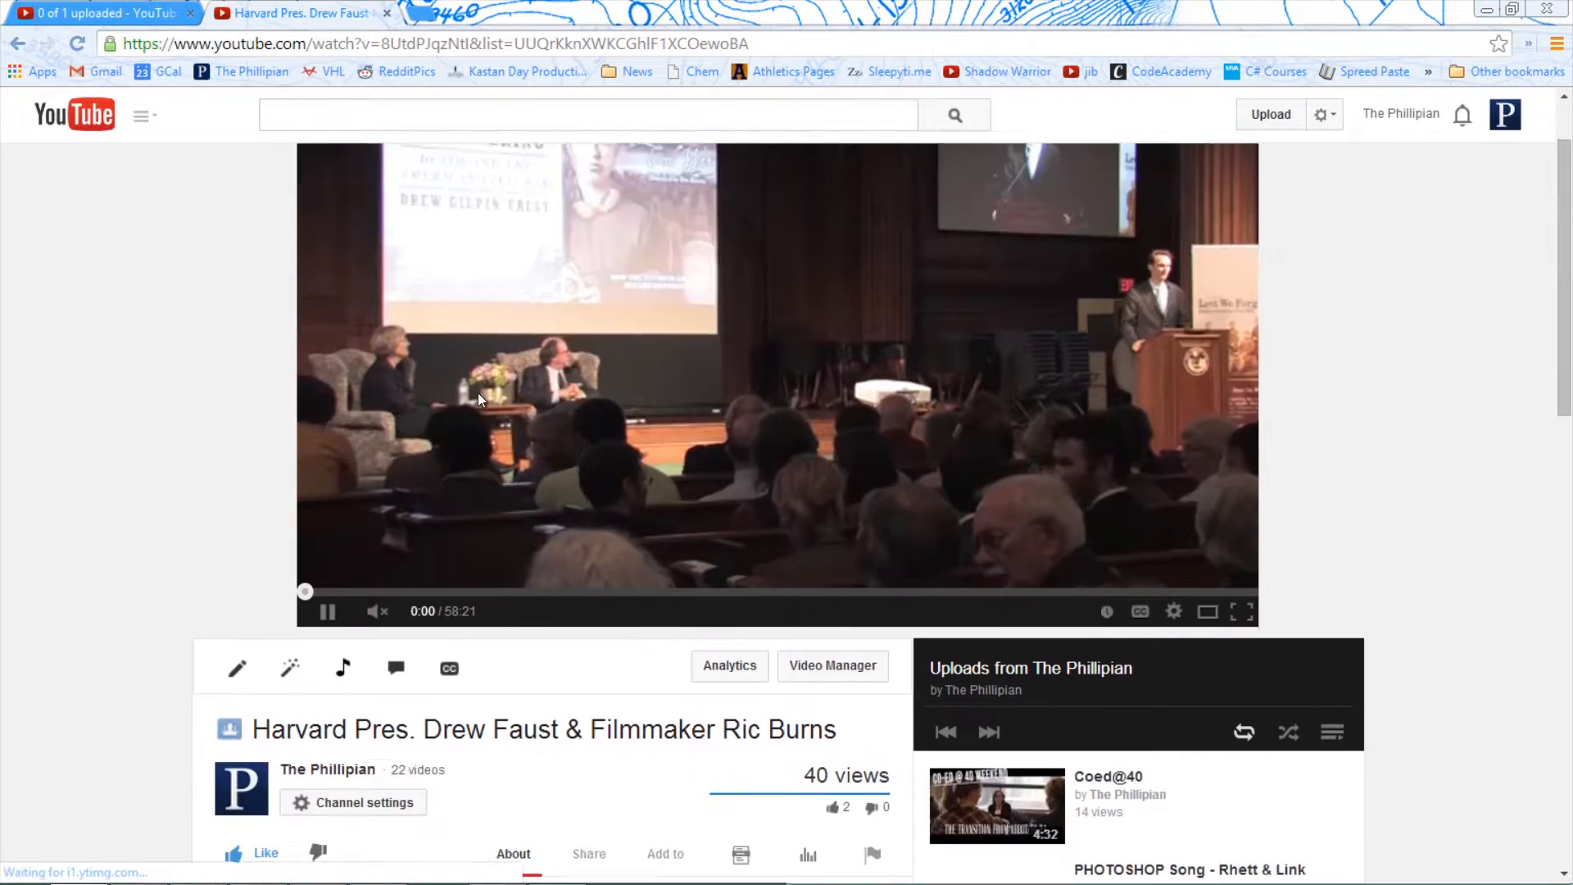
{"action": "scroll", "coordinate": [477, 353], "scroll_direction": "down", "scroll_amount": 3}
{"action": "left_click", "coordinate": [477, 317]}
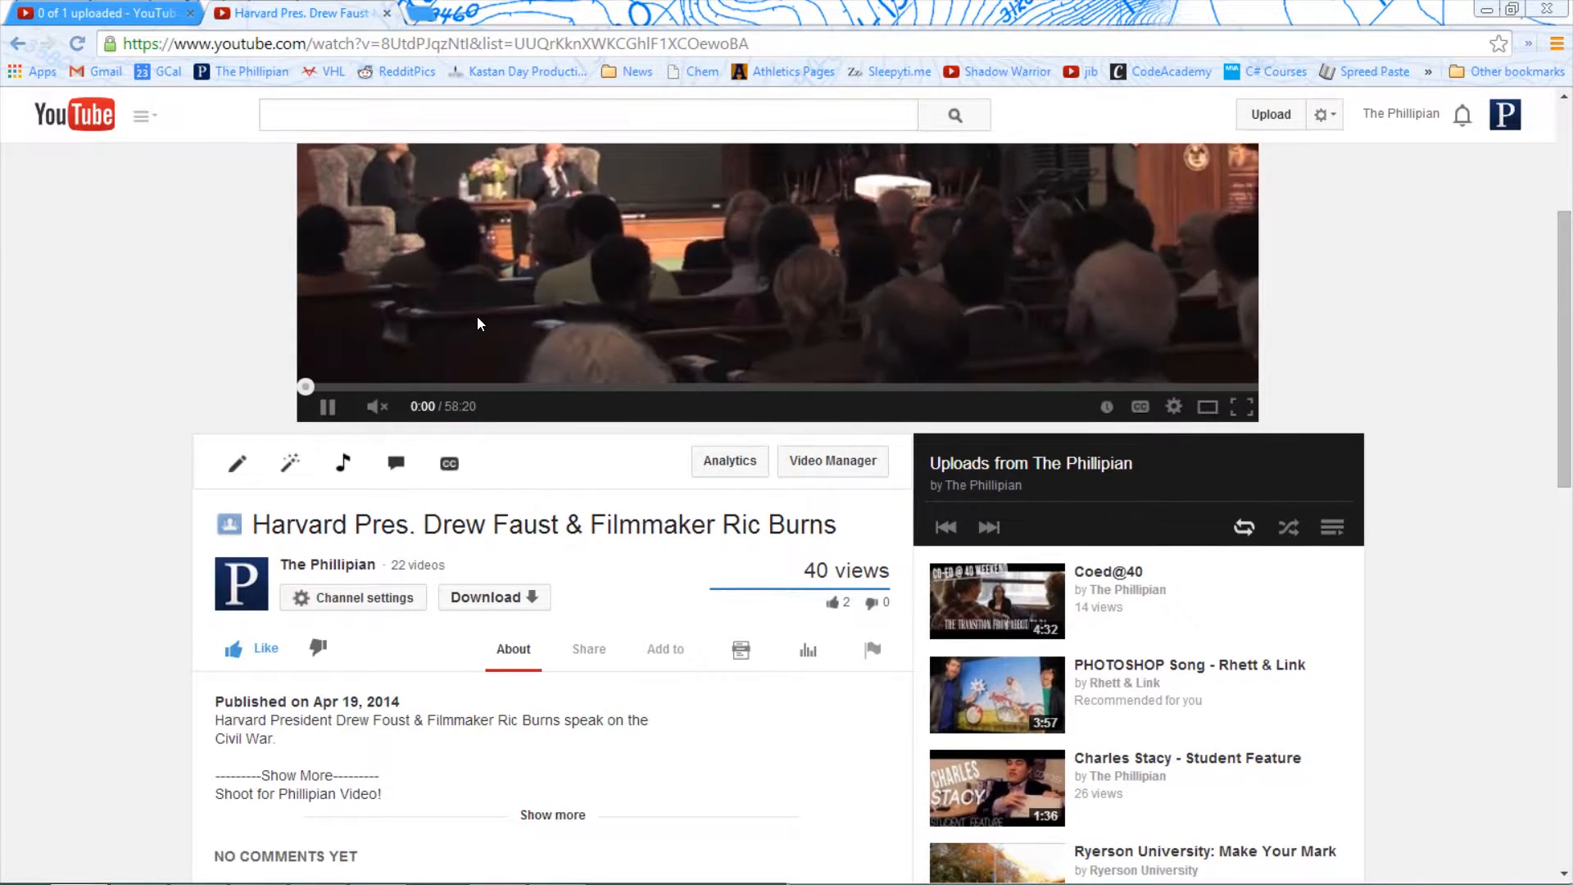
{"action": "scroll", "coordinate": [477, 316], "scroll_direction": "down", "scroll_amount": 2}
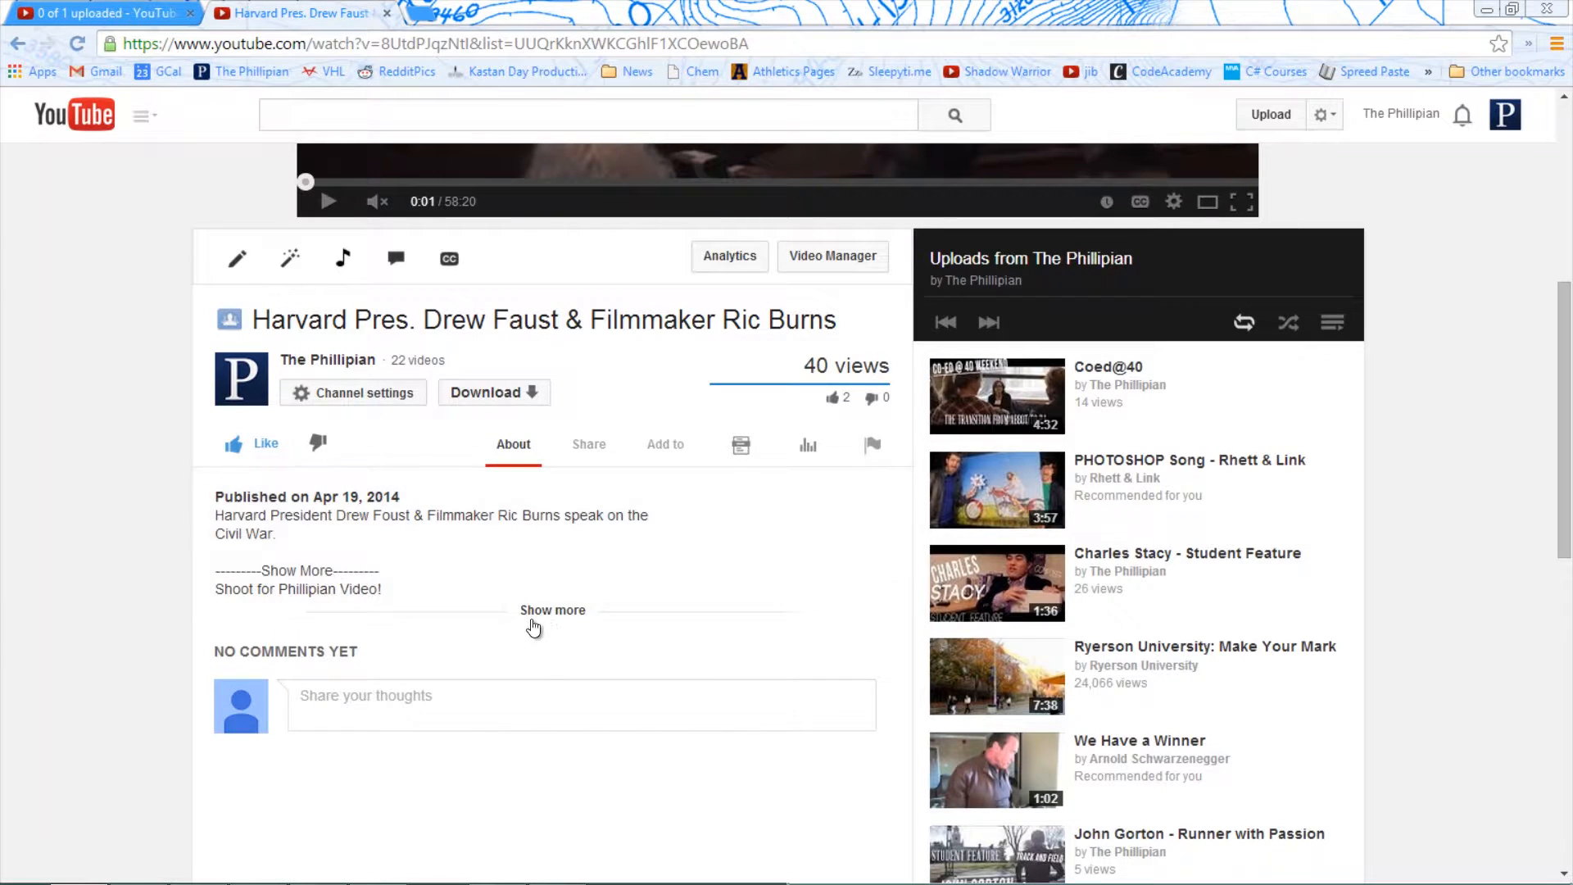
Move the "Shoot for Phillipian Video!" and e-mail lines above the Show More line in this video's description, and save it.
{"action": "left_click", "coordinate": [869, 504]}
{"action": "key", "text": "ctrl+a"}
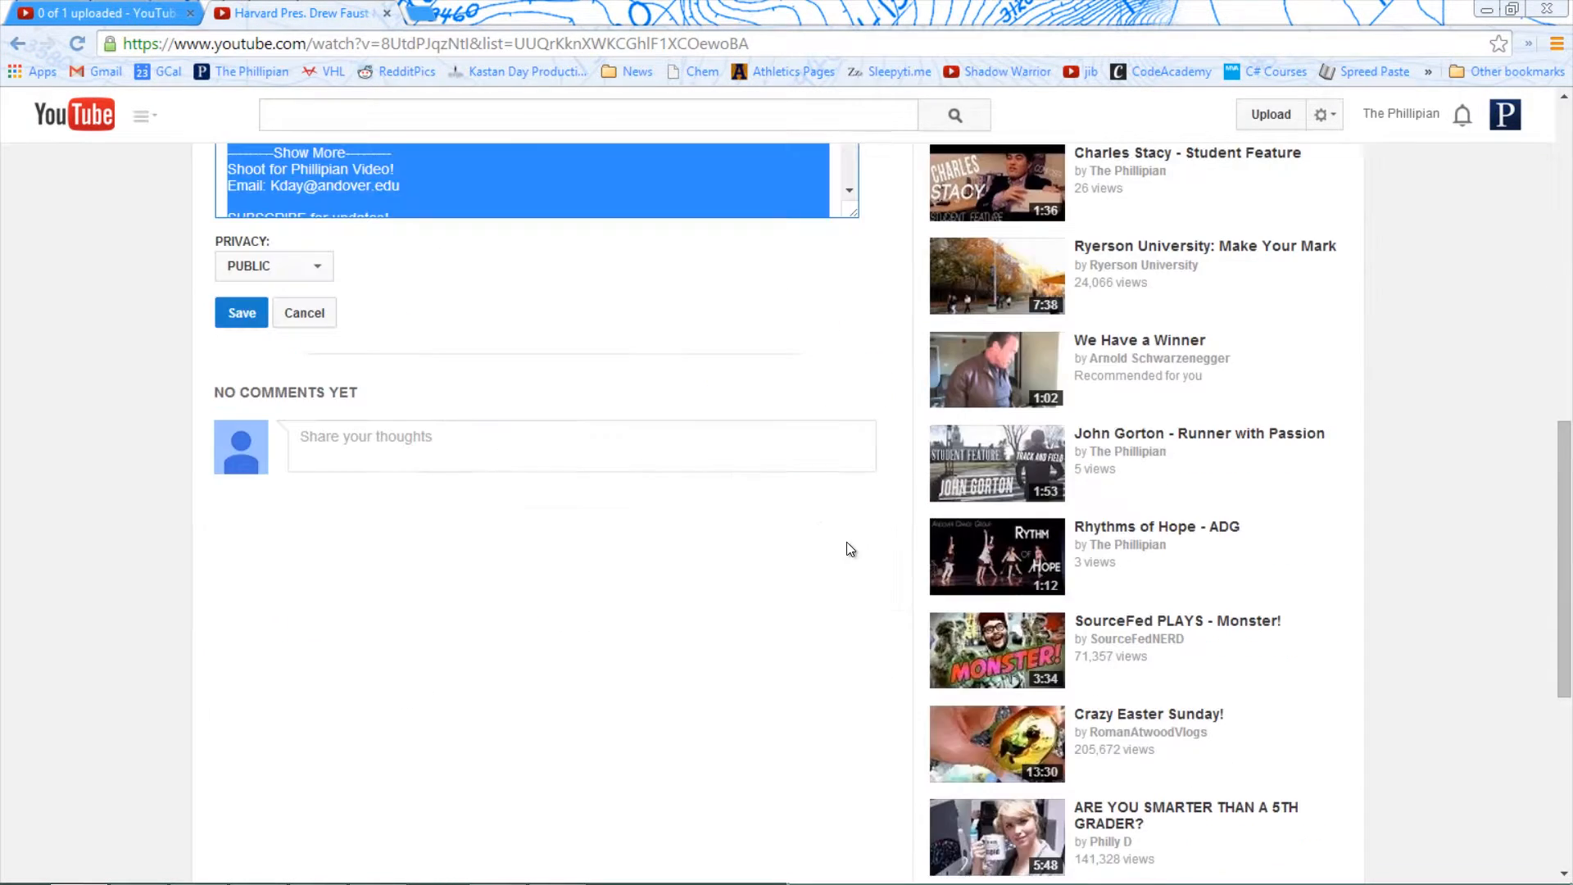
{"action": "scroll", "coordinate": [846, 547], "scroll_direction": "up", "scroll_amount": 4}
{"action": "left_click", "coordinate": [416, 497]}
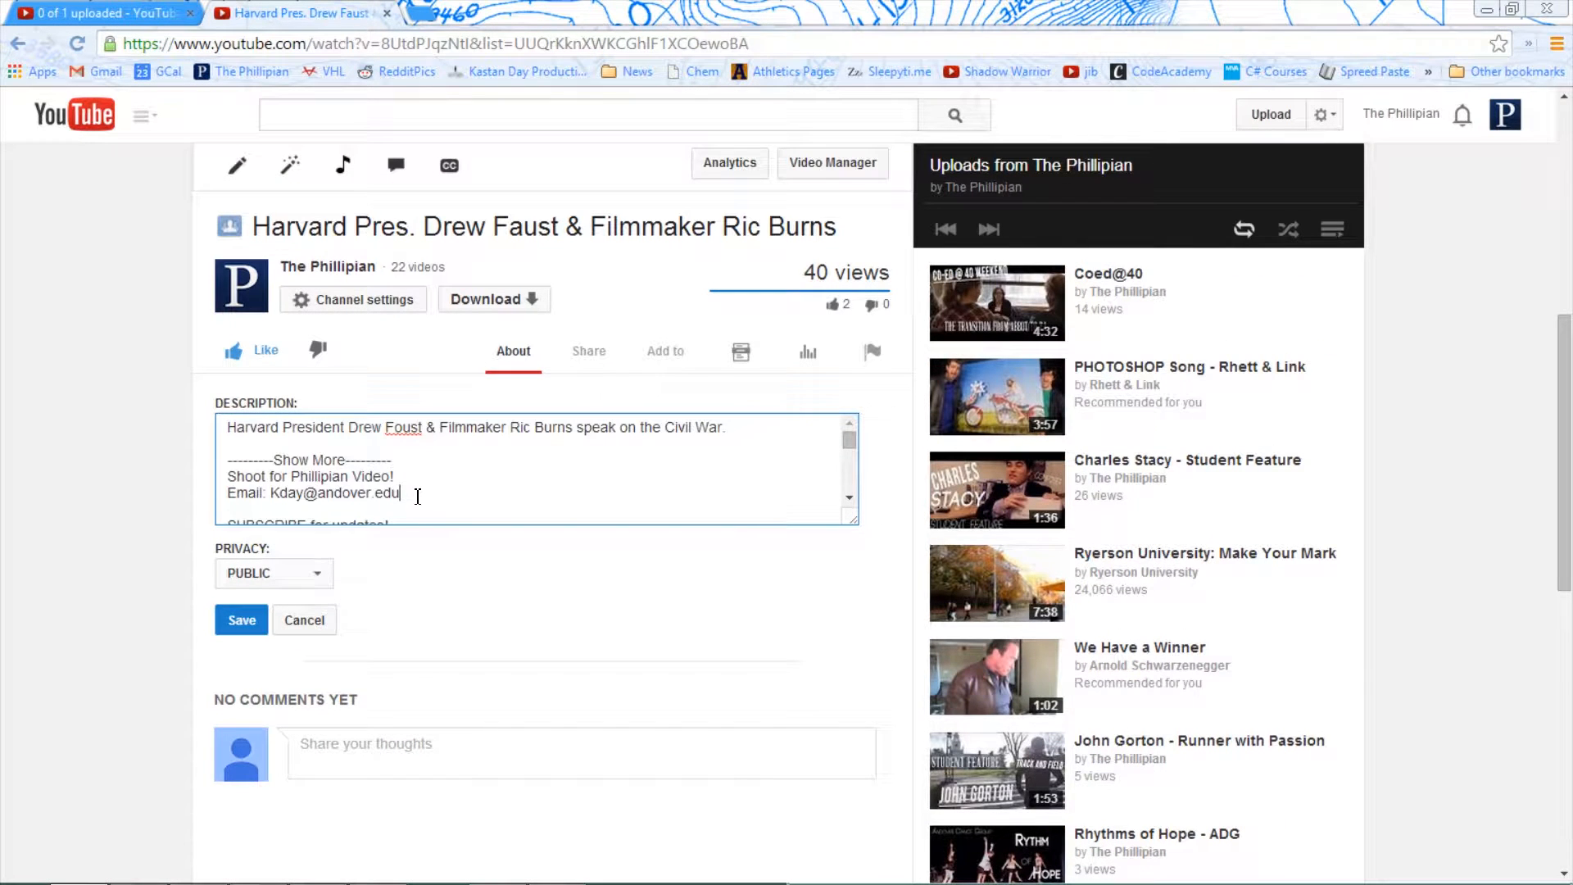
{"action": "key", "text": "shift+Up"}
{"action": "key", "text": "shift+Home"}
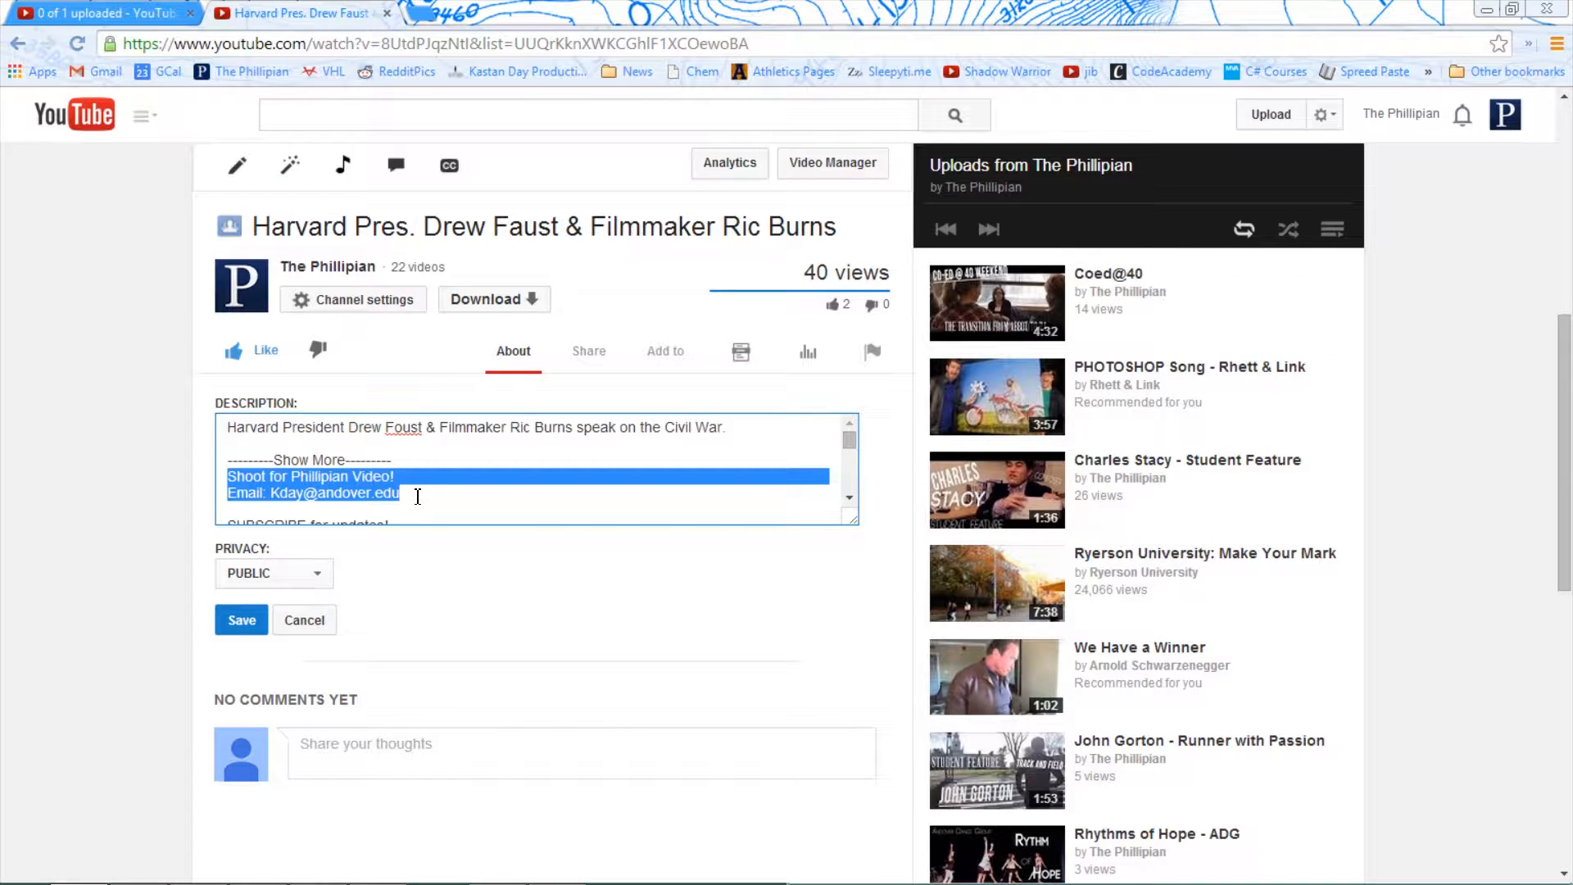
{"action": "key", "text": "BackSpace"}
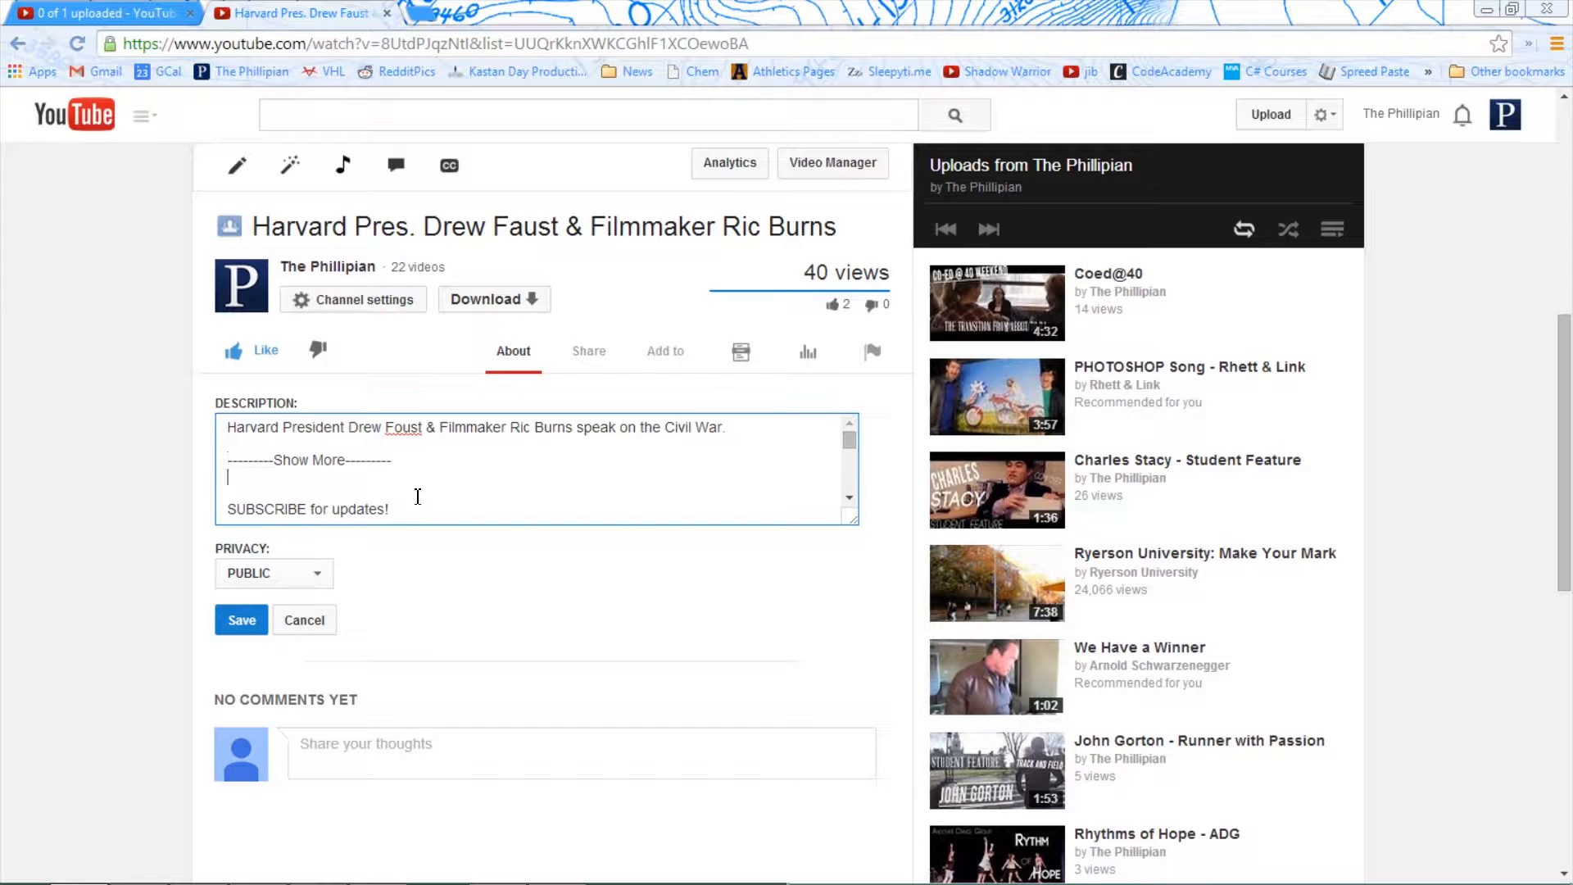
{"action": "key", "text": "BackSpace"}
{"action": "key", "text": "ctrl+z"}
{"action": "key", "text": "ctrl+z"}
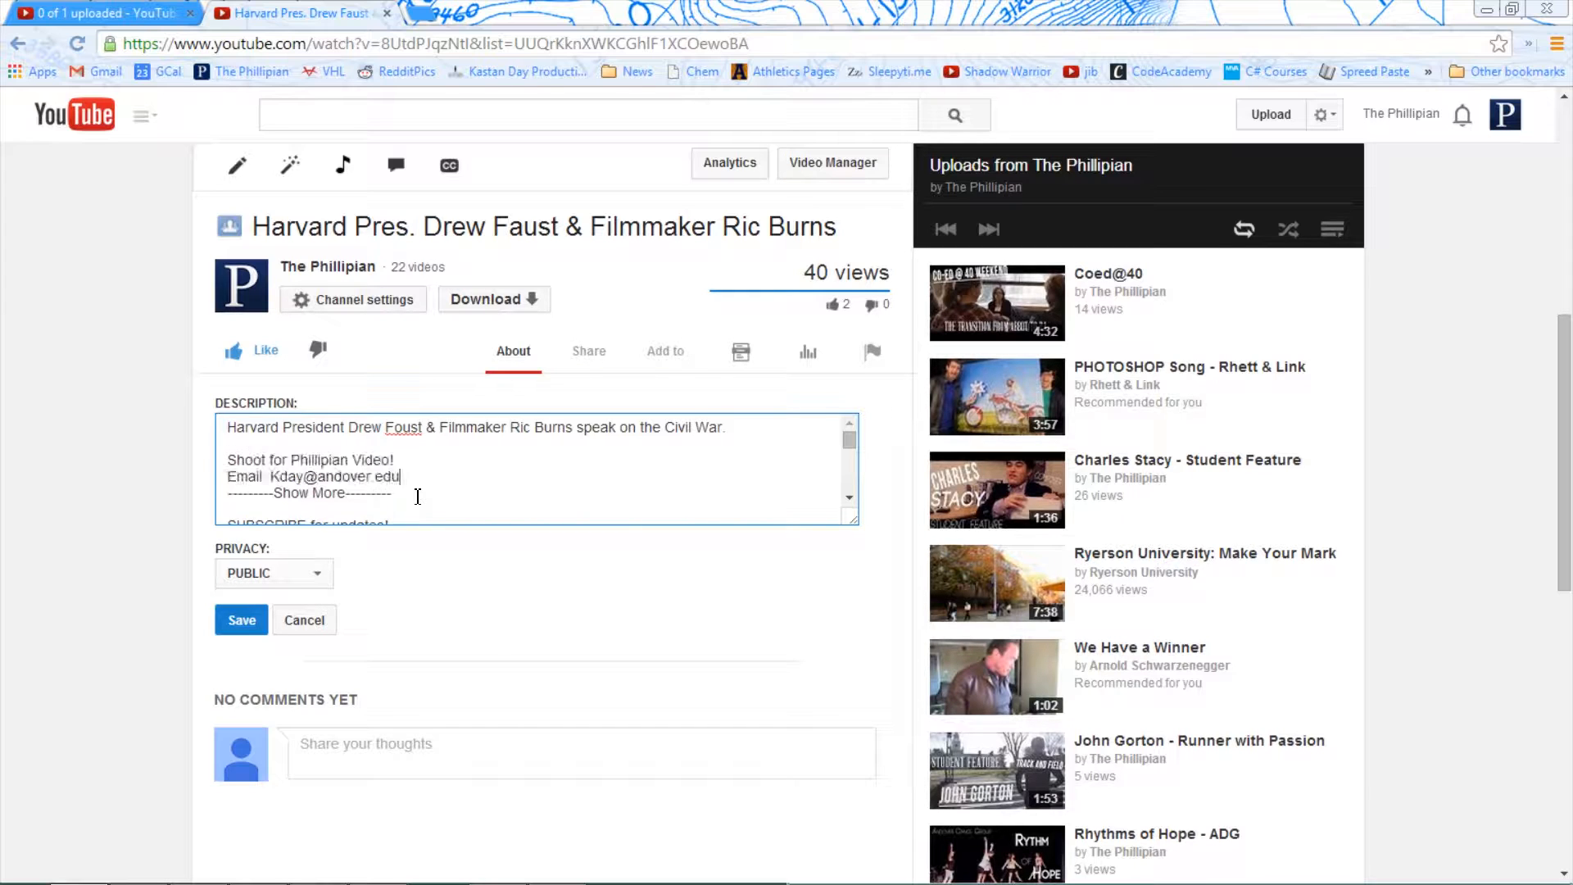
{"action": "left_click", "coordinate": [249, 611]}
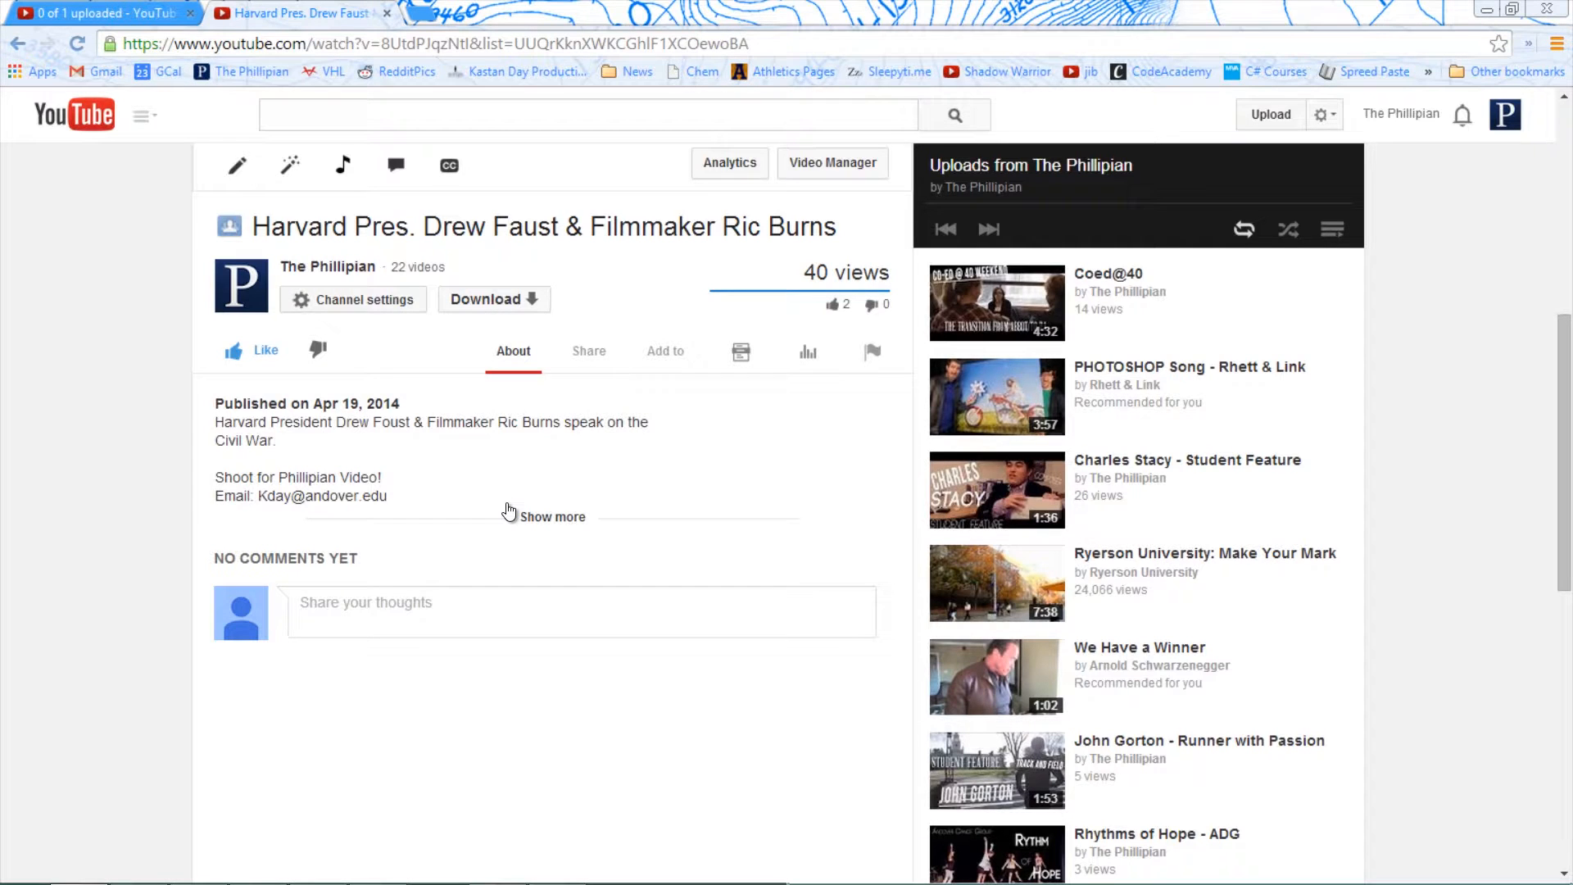
Remove the blank line above "Shoot for Phillipian Video!" in the description and save the change.
{"action": "left_click", "coordinate": [867, 430]}
{"action": "scroll", "coordinate": [459, 385], "scroll_direction": "up", "scroll_amount": 1}
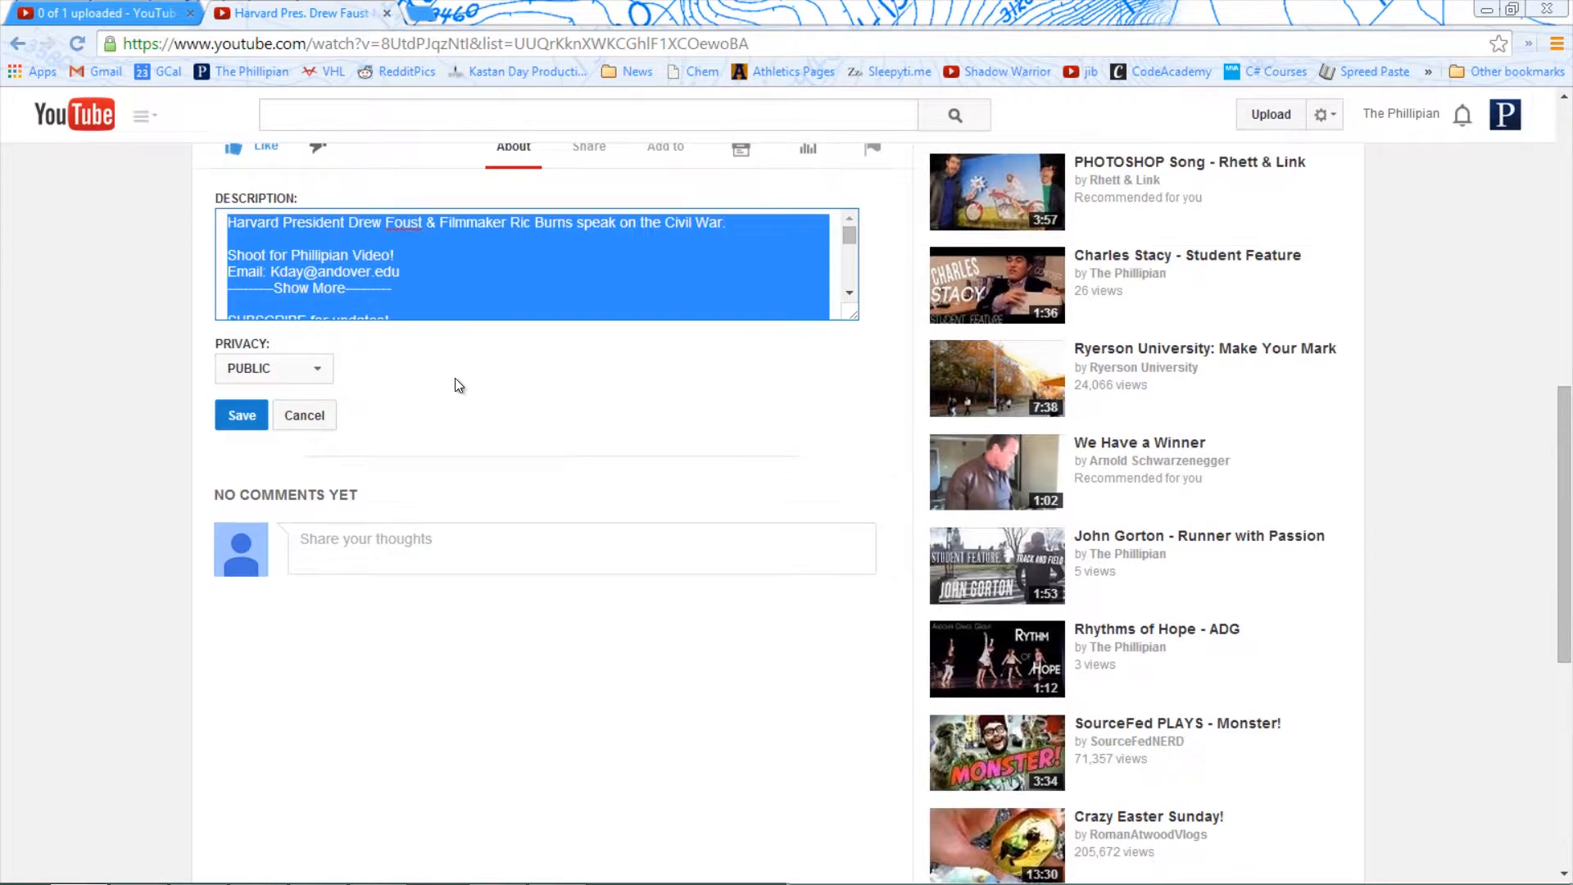
{"action": "left_click", "coordinate": [266, 251]}
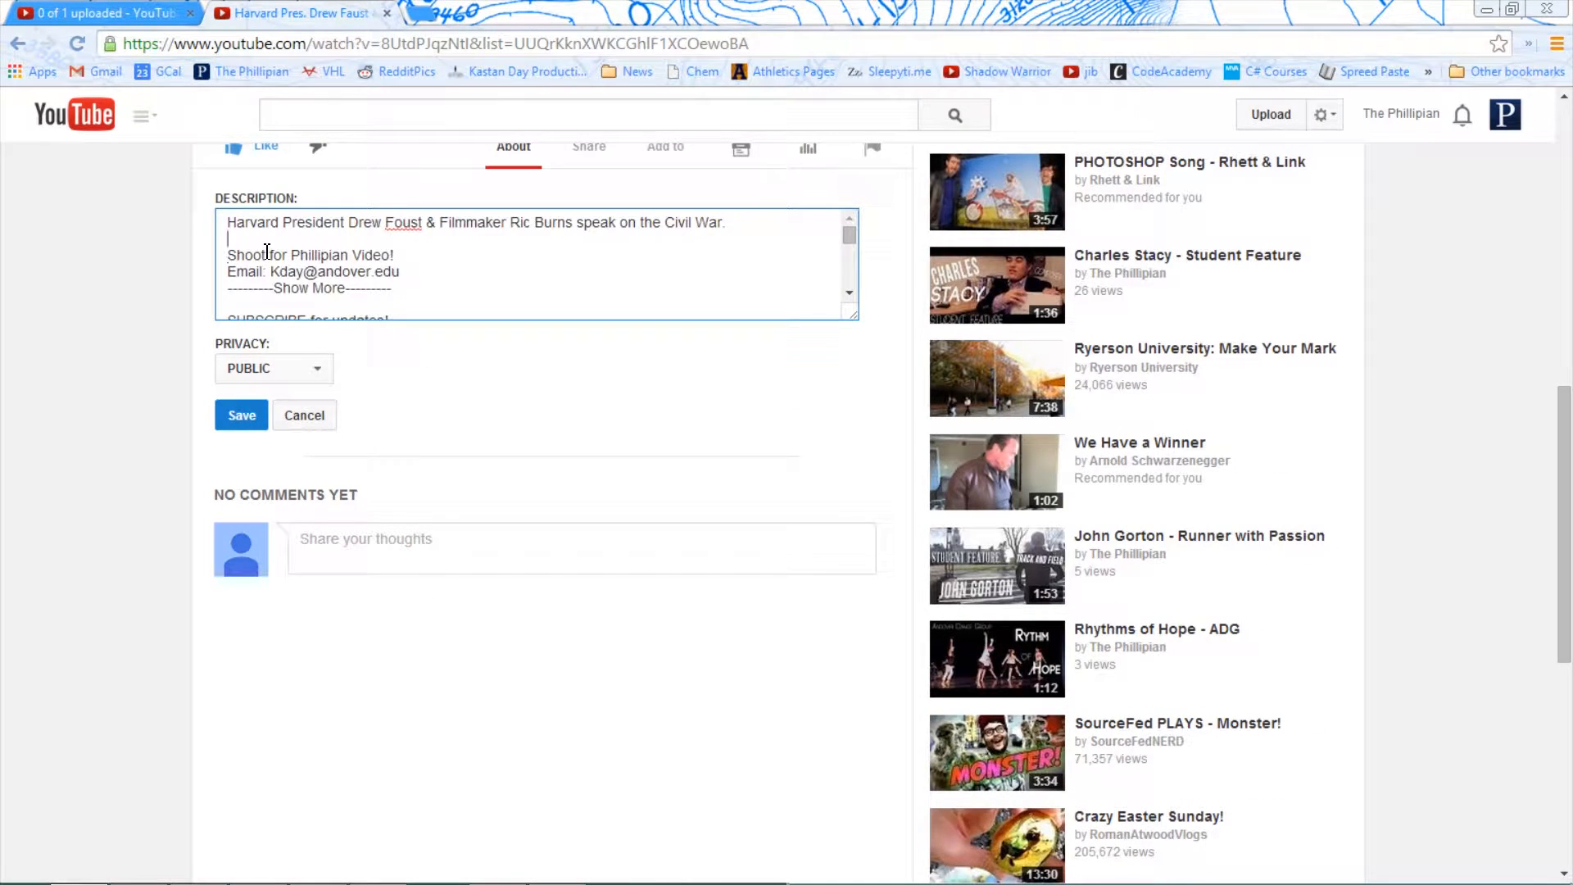
{"action": "key", "text": "BackSpace"}
{"action": "left_click", "coordinate": [241, 410]}
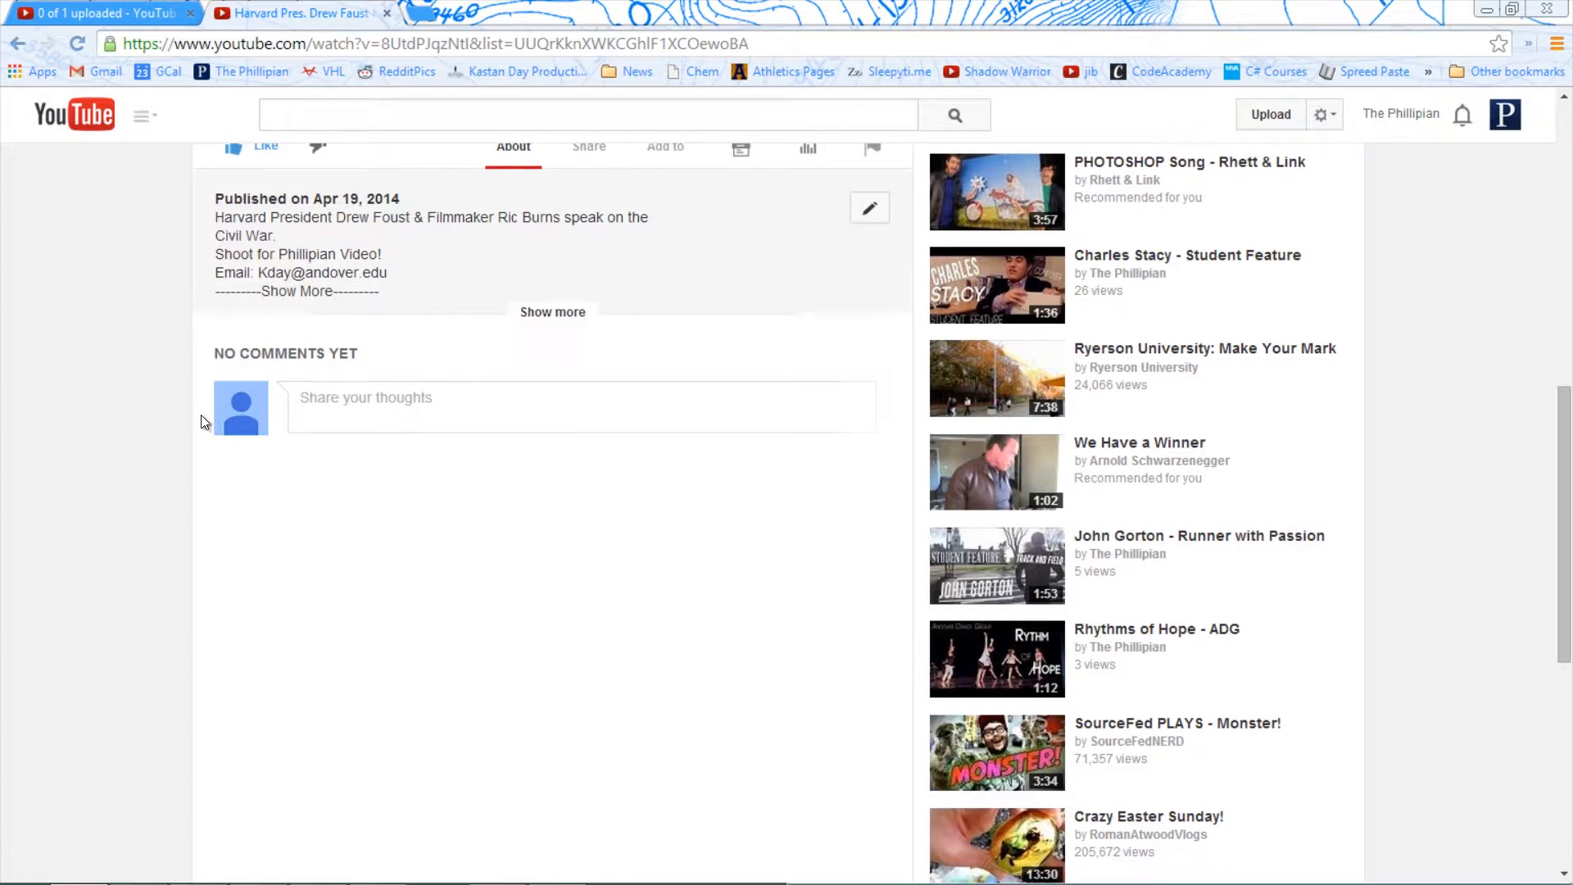
Move the e-mail line below the Show More line in the description, put a blank line above "Shoot for Phillipian Video!", and save.
{"action": "scroll", "coordinate": [163, 467], "scroll_direction": "up", "scroll_amount": 3}
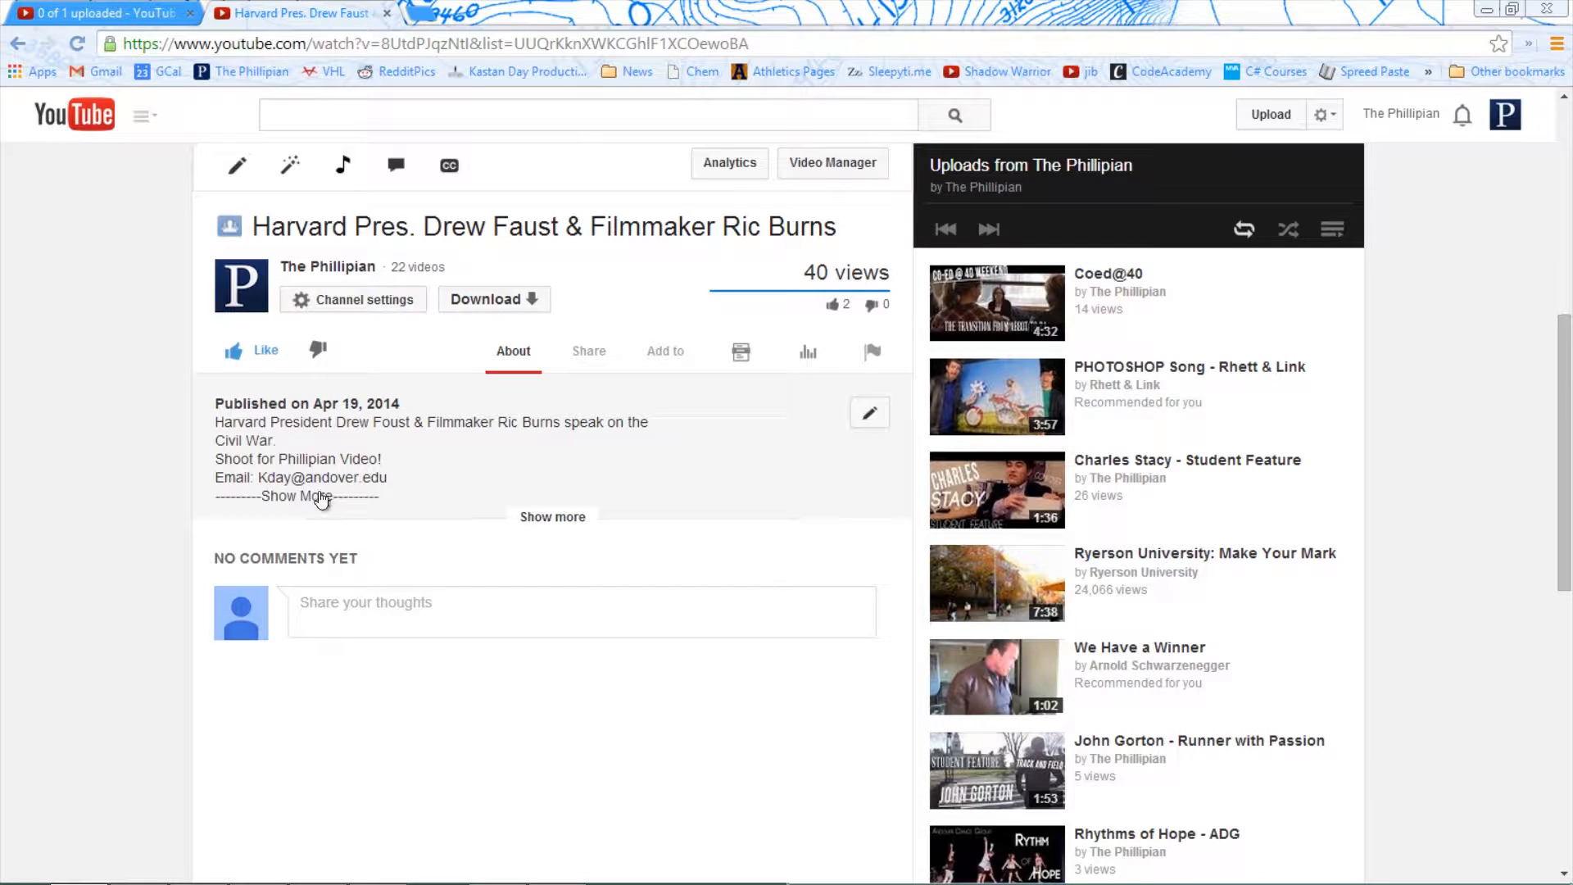
{"action": "left_click", "coordinate": [871, 418]}
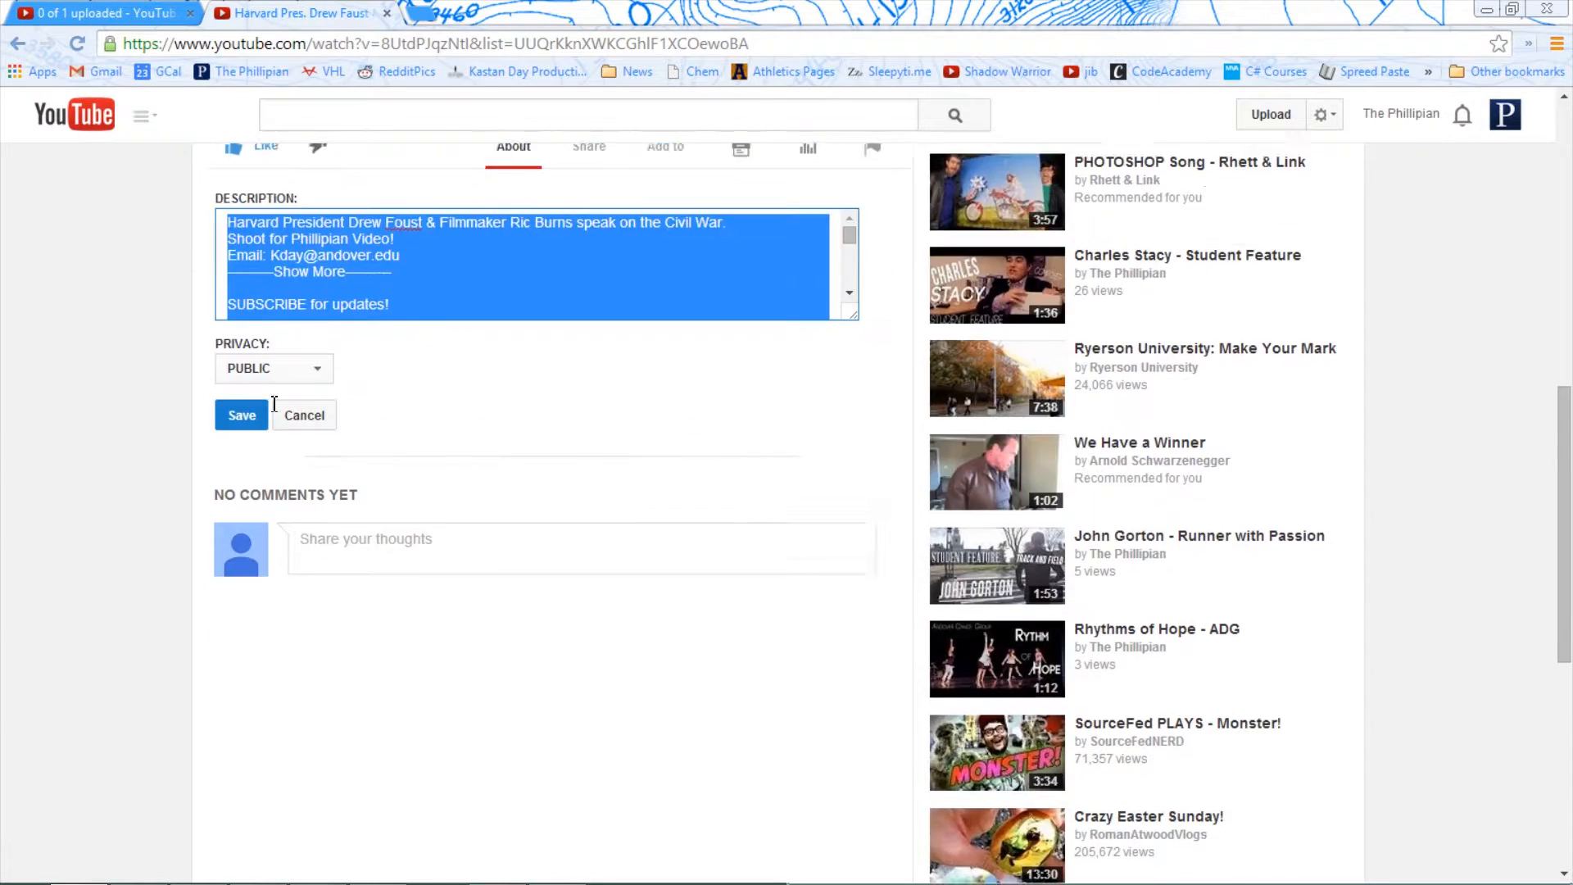
{"action": "left_click_drag", "start_coordinate": [415, 460], "coordinate": [230, 463]}
{"action": "key", "text": "ctrl+c"}
{"action": "key", "text": "BackSpace"}
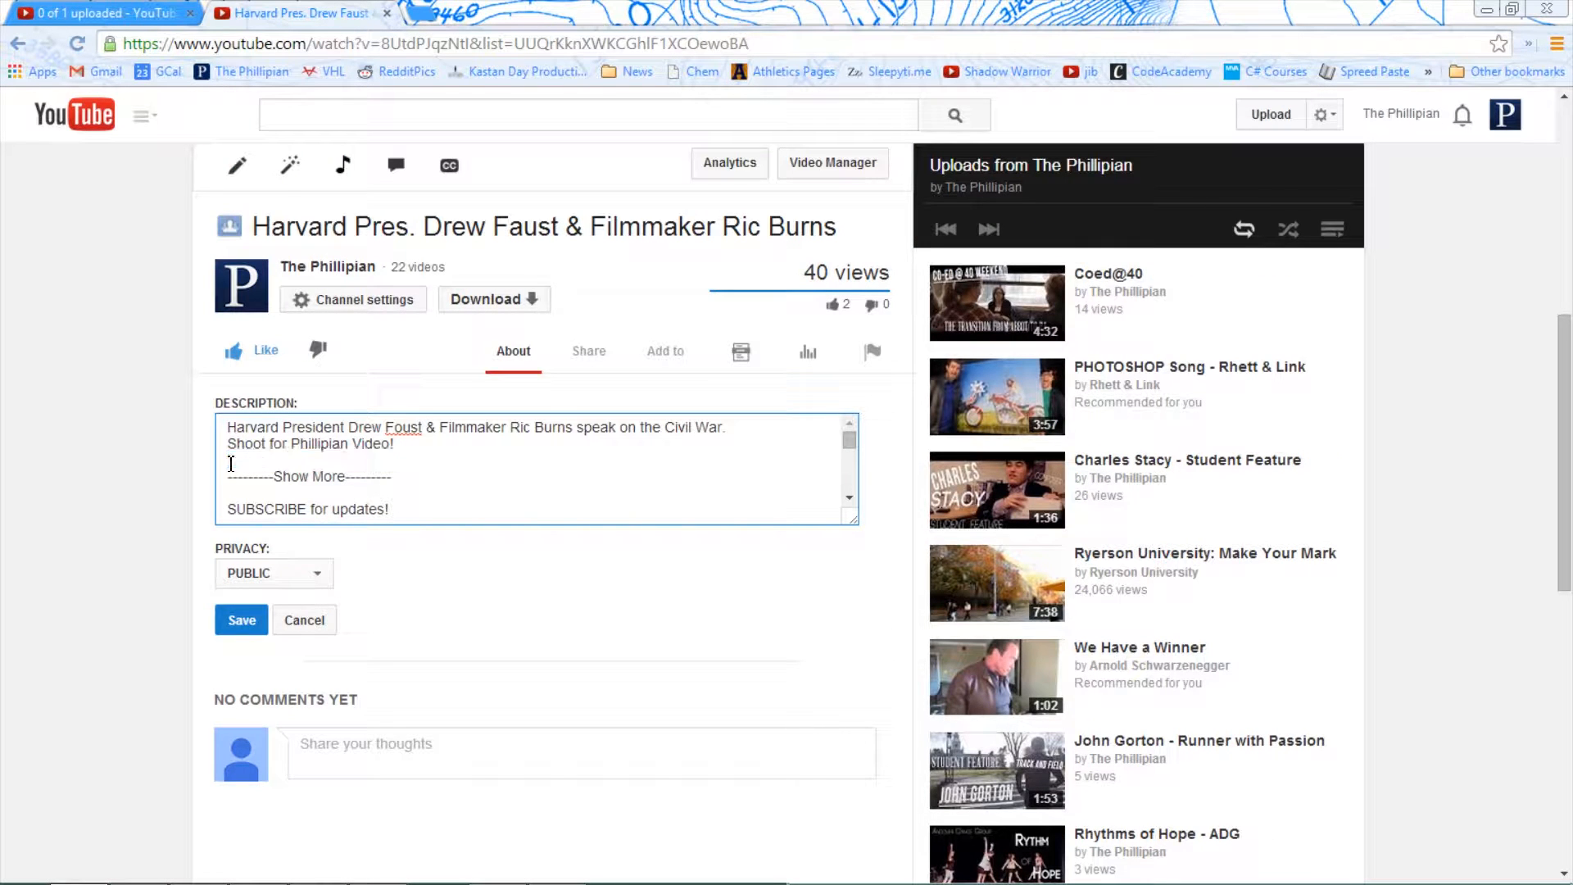
{"action": "key", "text": "BackSpace"}
{"action": "key", "text": "Return"}
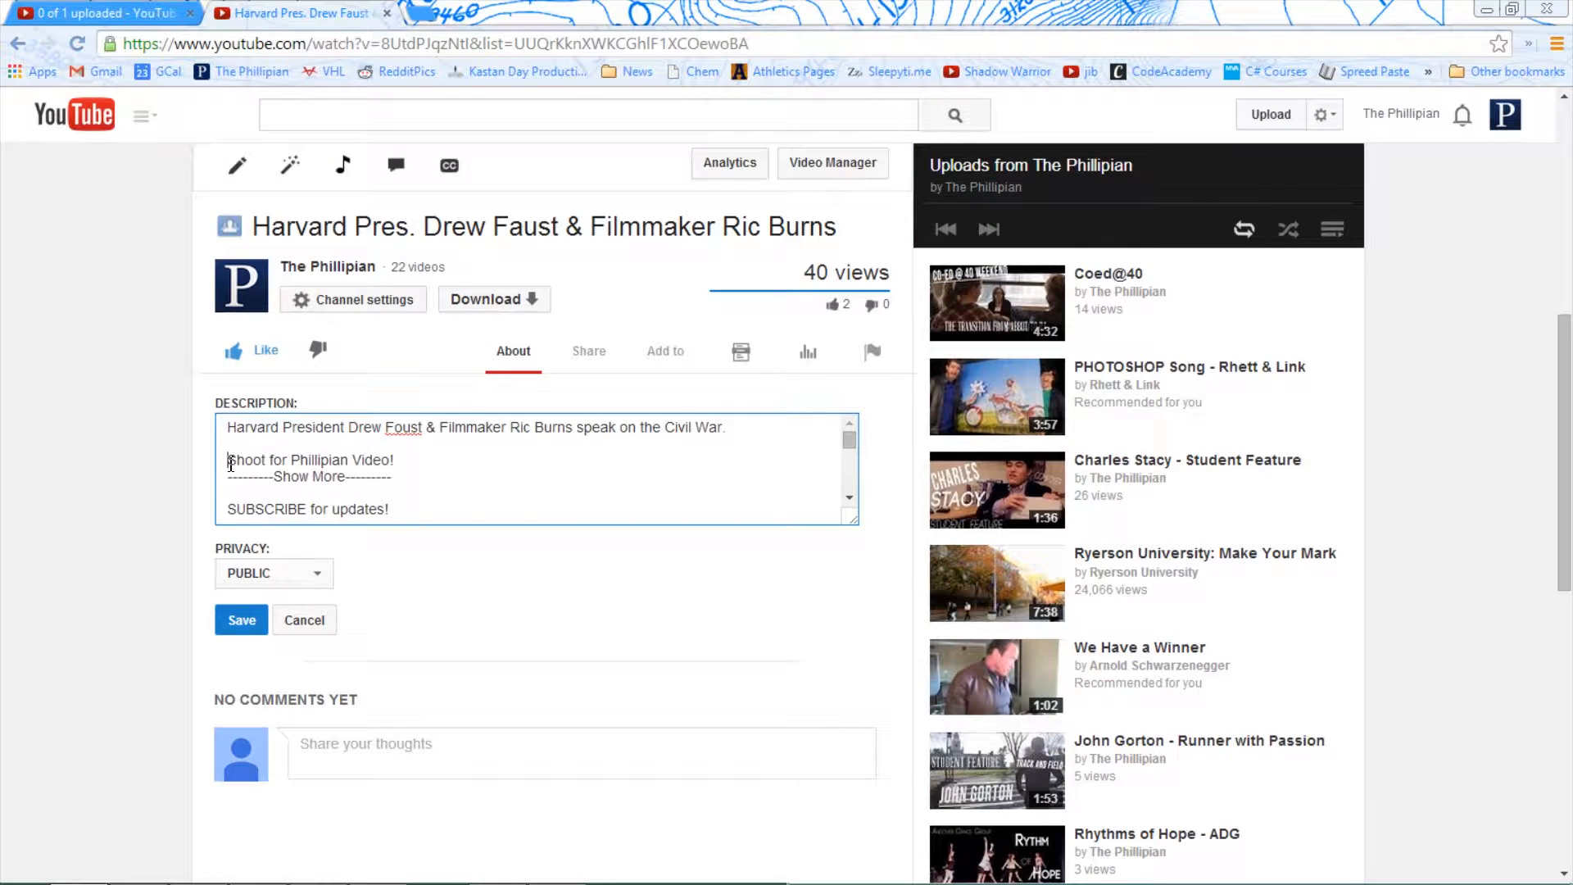
{"action": "key", "text": "Down"}
{"action": "key", "text": "ctrl+v"}
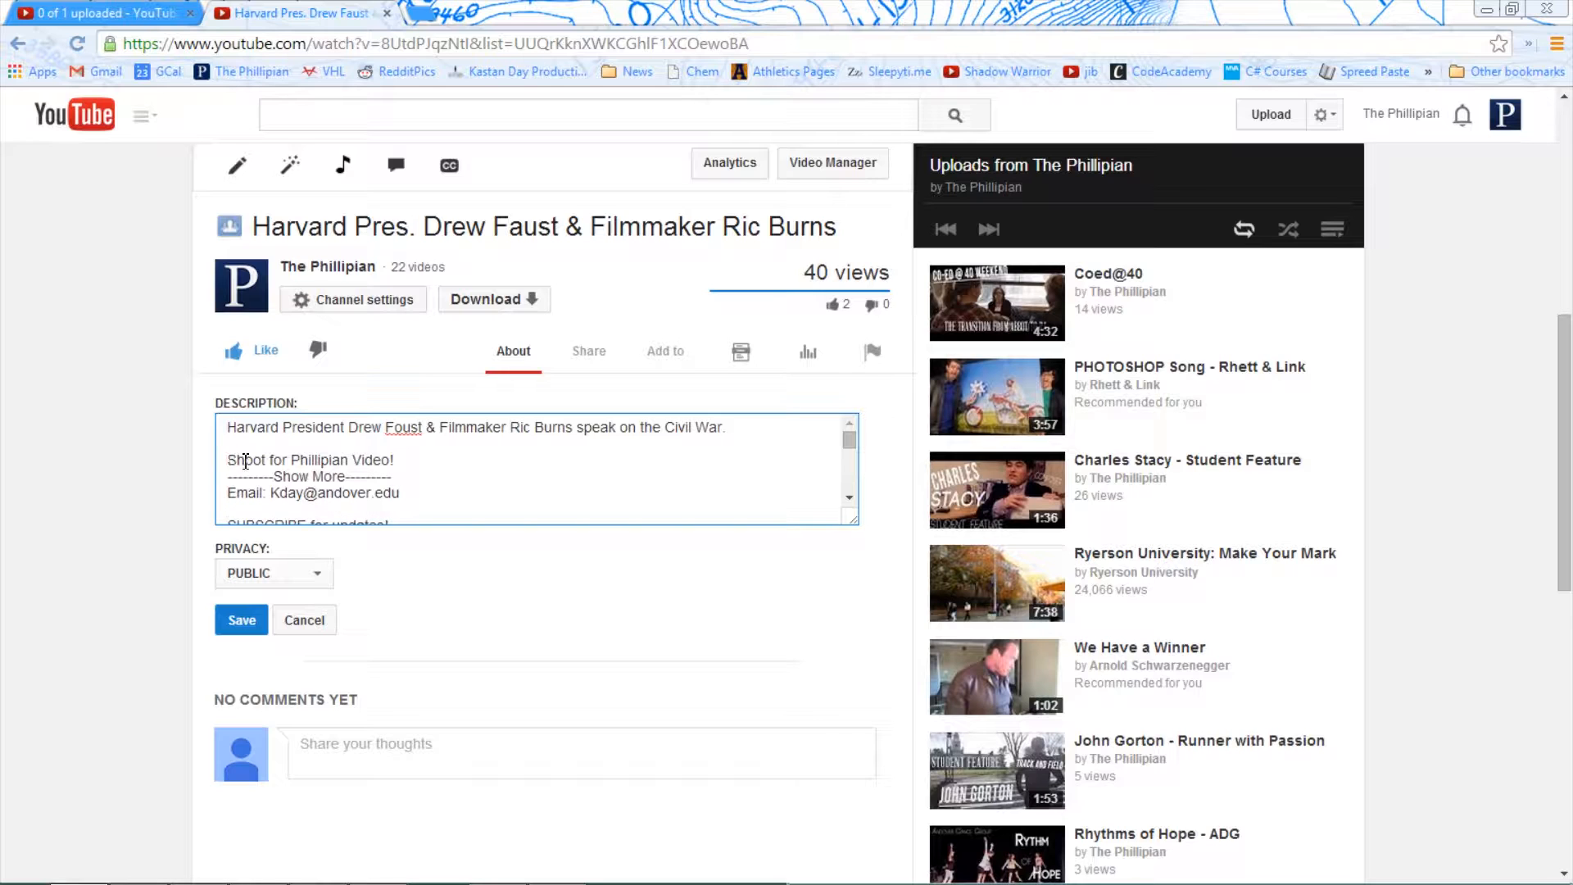
{"action": "left_click", "coordinate": [245, 629]}
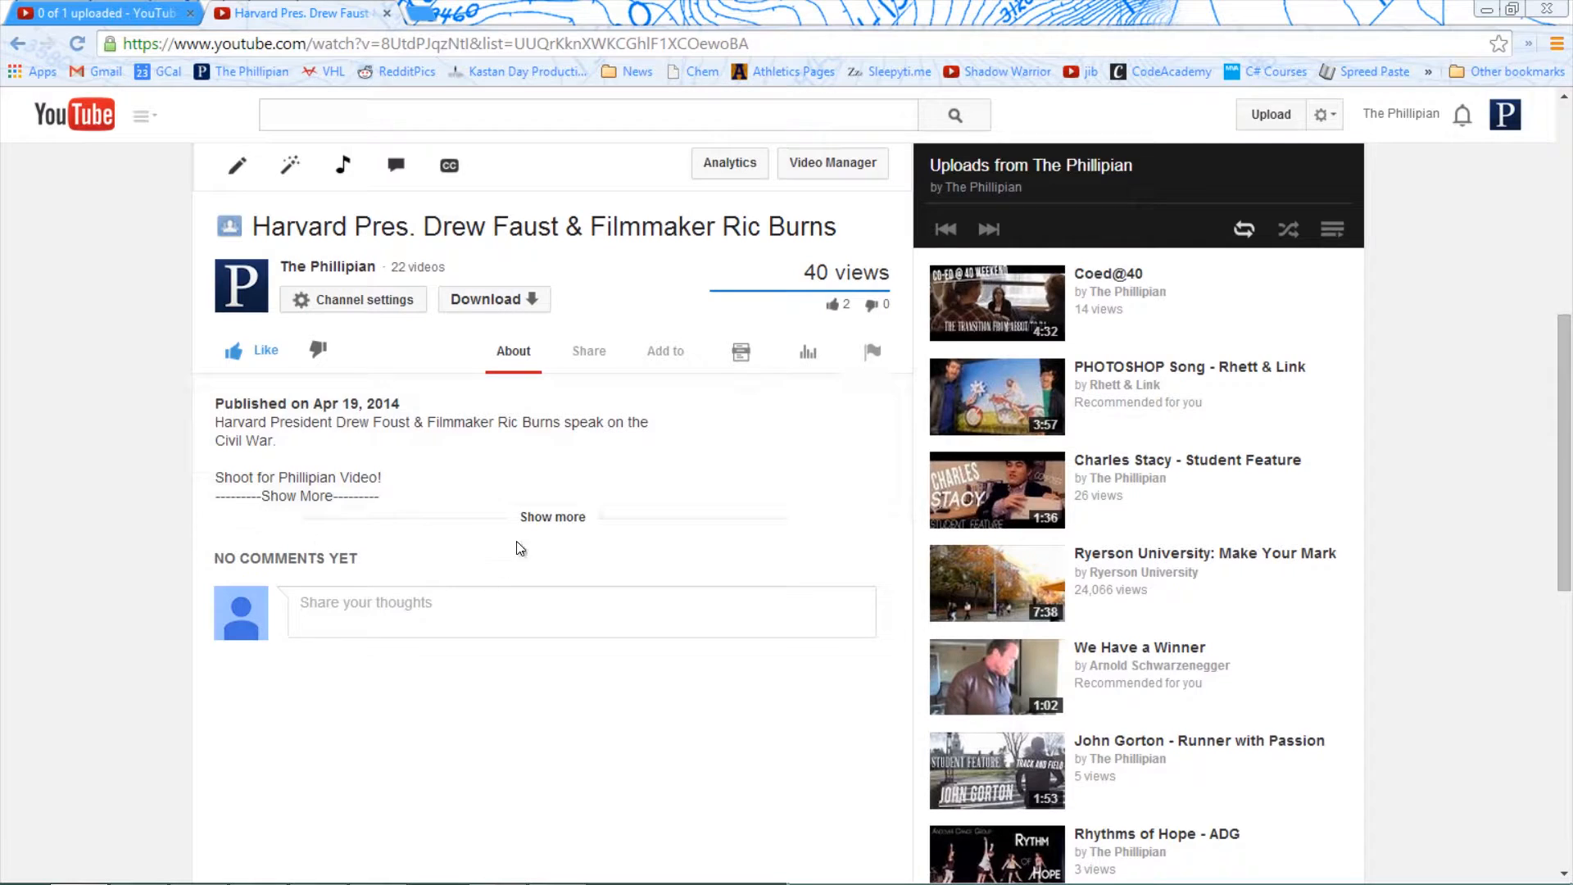
Expand the video's full description to check its layout, and close this video's tab to return to the upload page.
{"action": "left_click", "coordinate": [550, 521]}
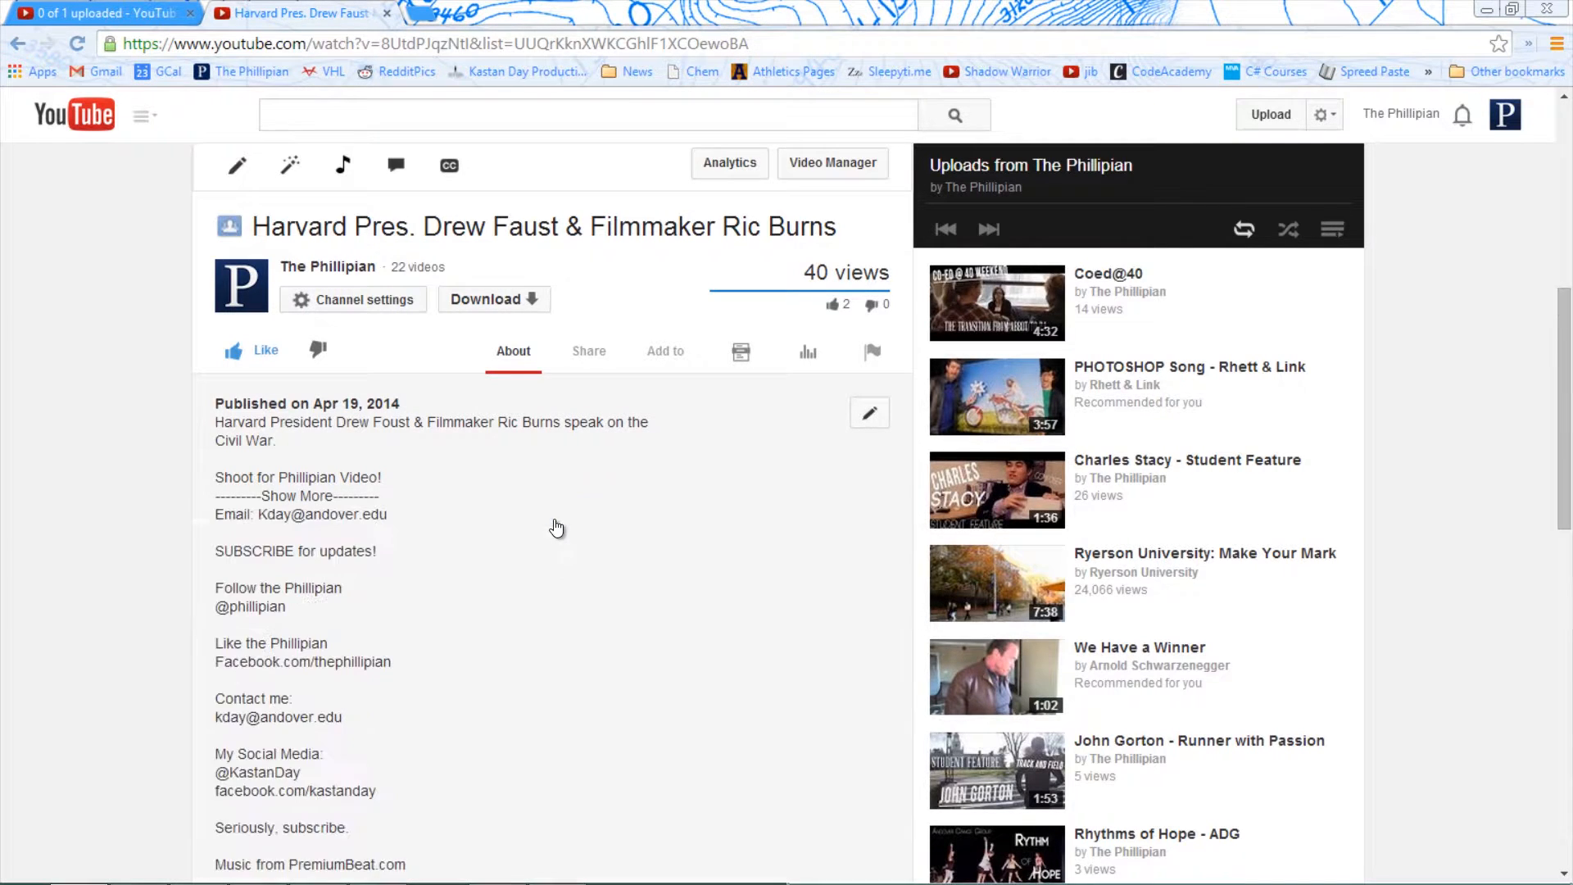
{"action": "scroll", "coordinate": [420, 574], "scroll_direction": "down", "scroll_amount": 3}
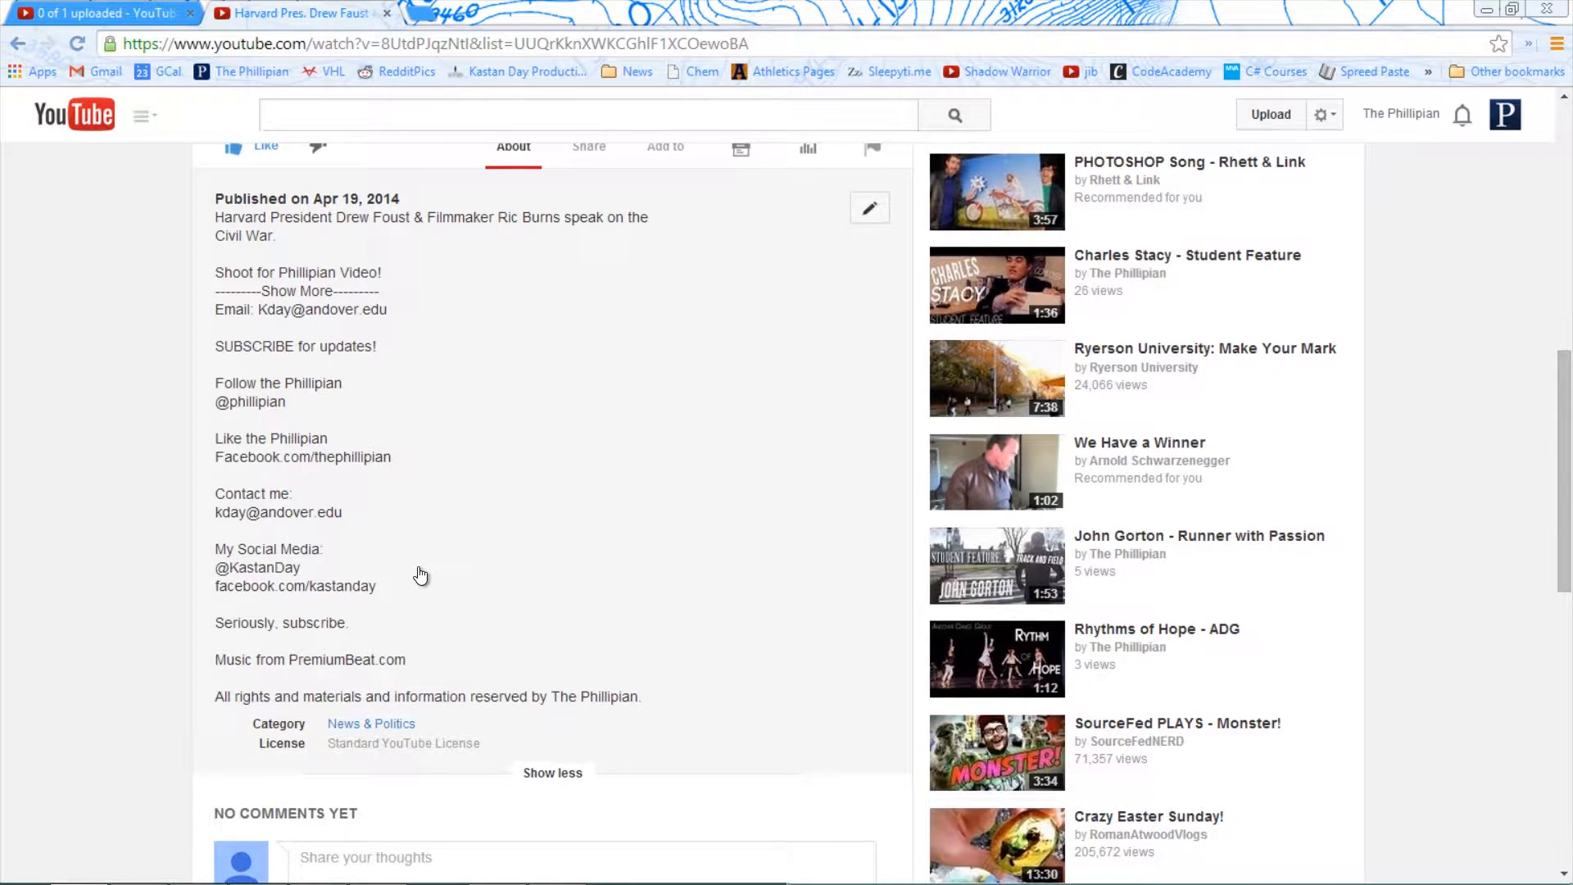
{"action": "scroll", "coordinate": [420, 576], "scroll_direction": "up", "scroll_amount": 8}
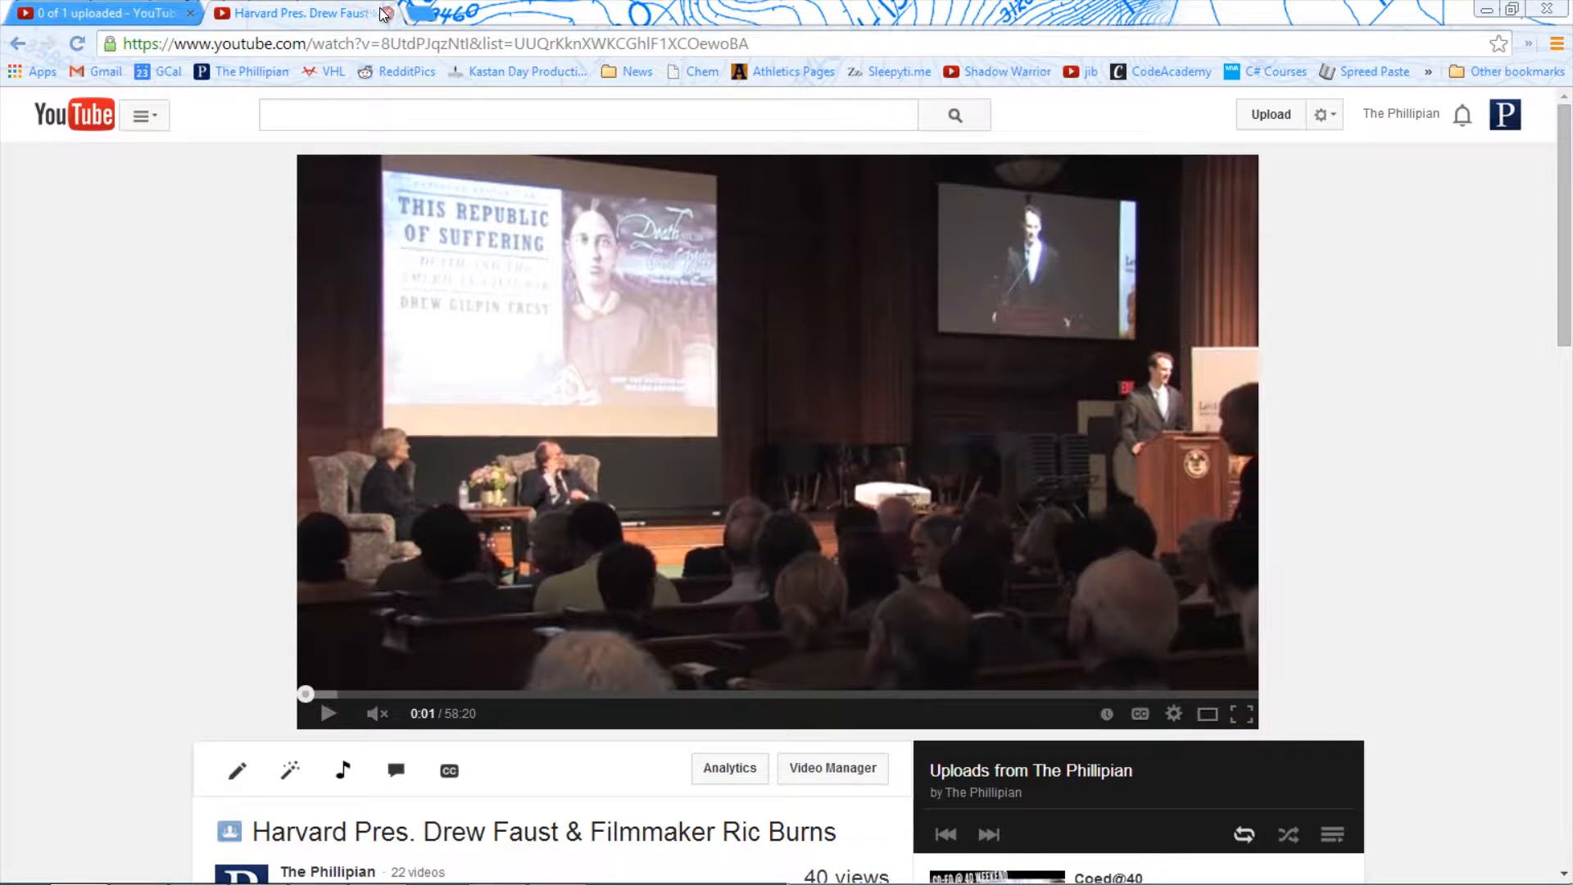
{"action": "left_click", "coordinate": [386, 13]}
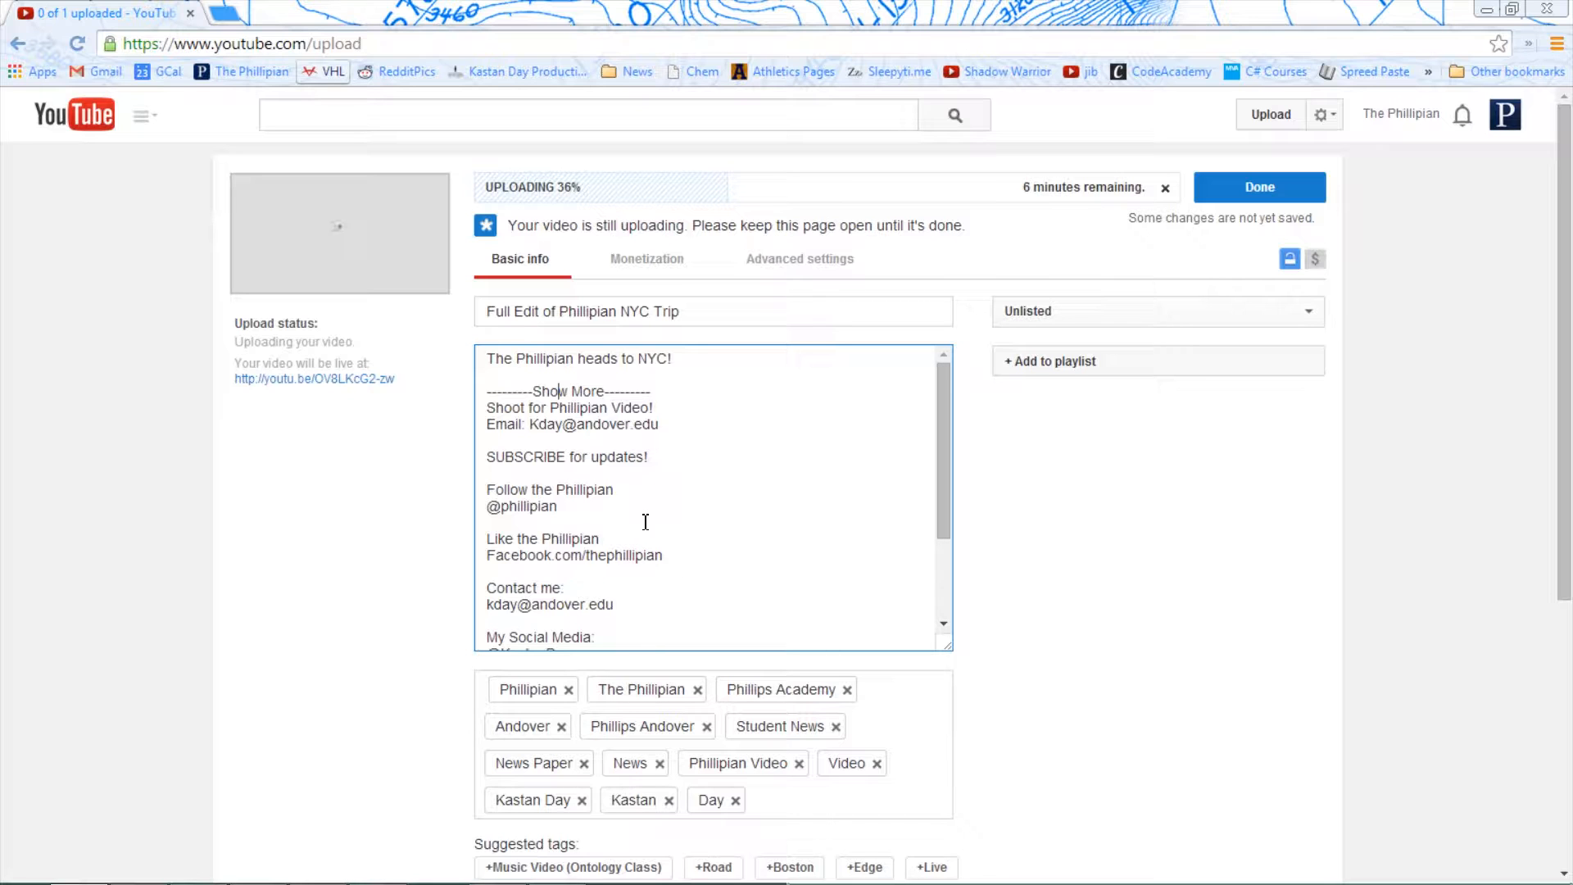
Review the NYC trip upload's privacy options, keeping it Unlisted, and look at the playlists it could be added to.
{"action": "scroll", "coordinate": [676, 423], "scroll_direction": "down", "scroll_amount": 5}
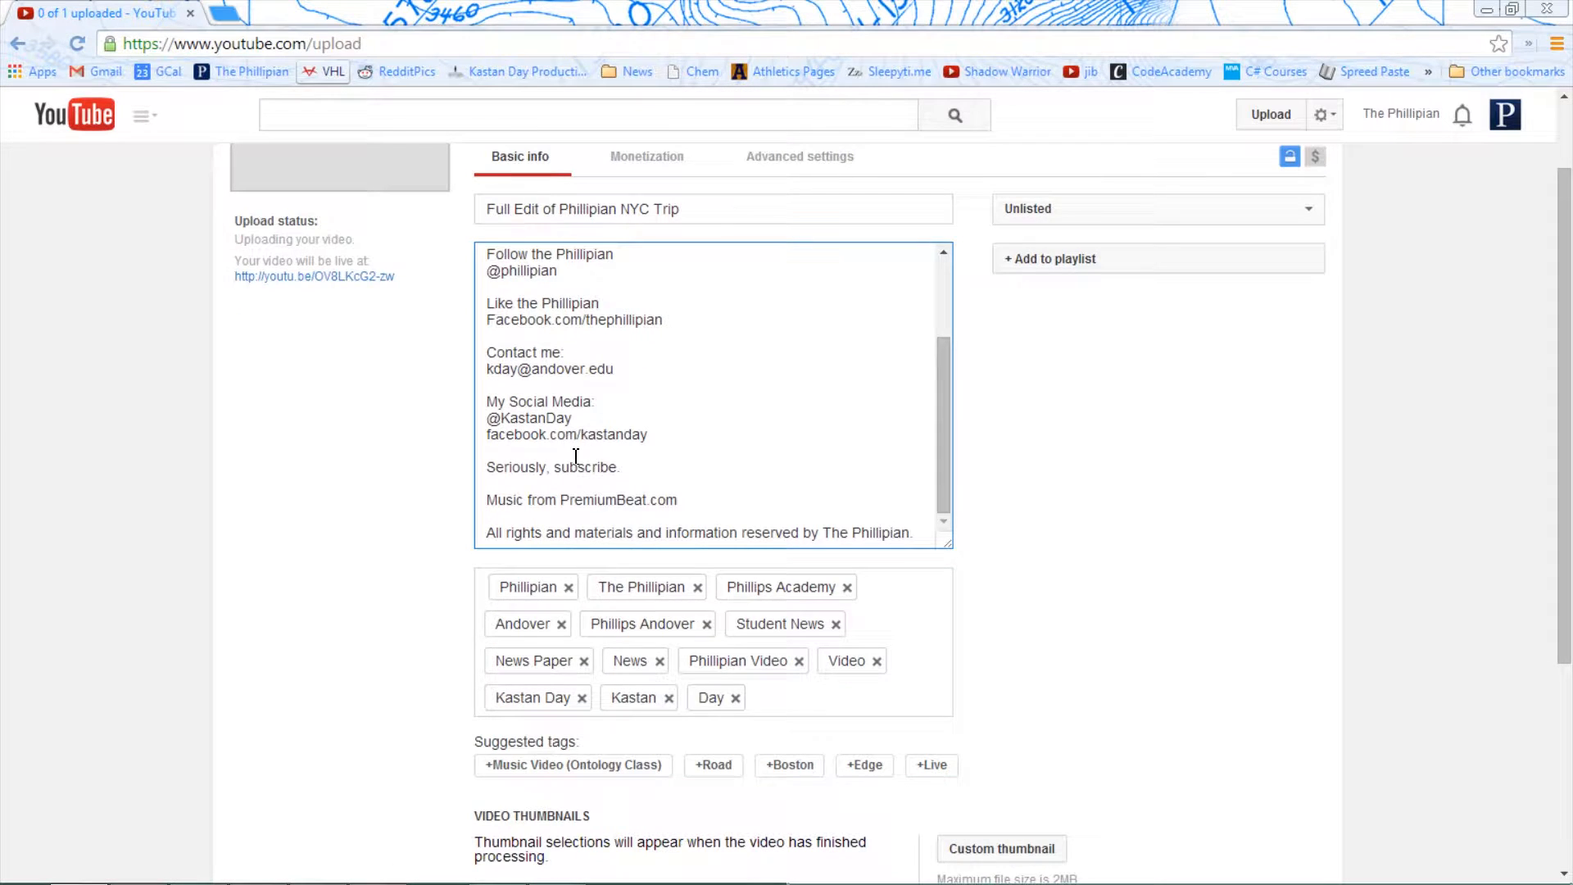
{"action": "scroll", "coordinate": [576, 456], "scroll_direction": "up", "scroll_amount": 5}
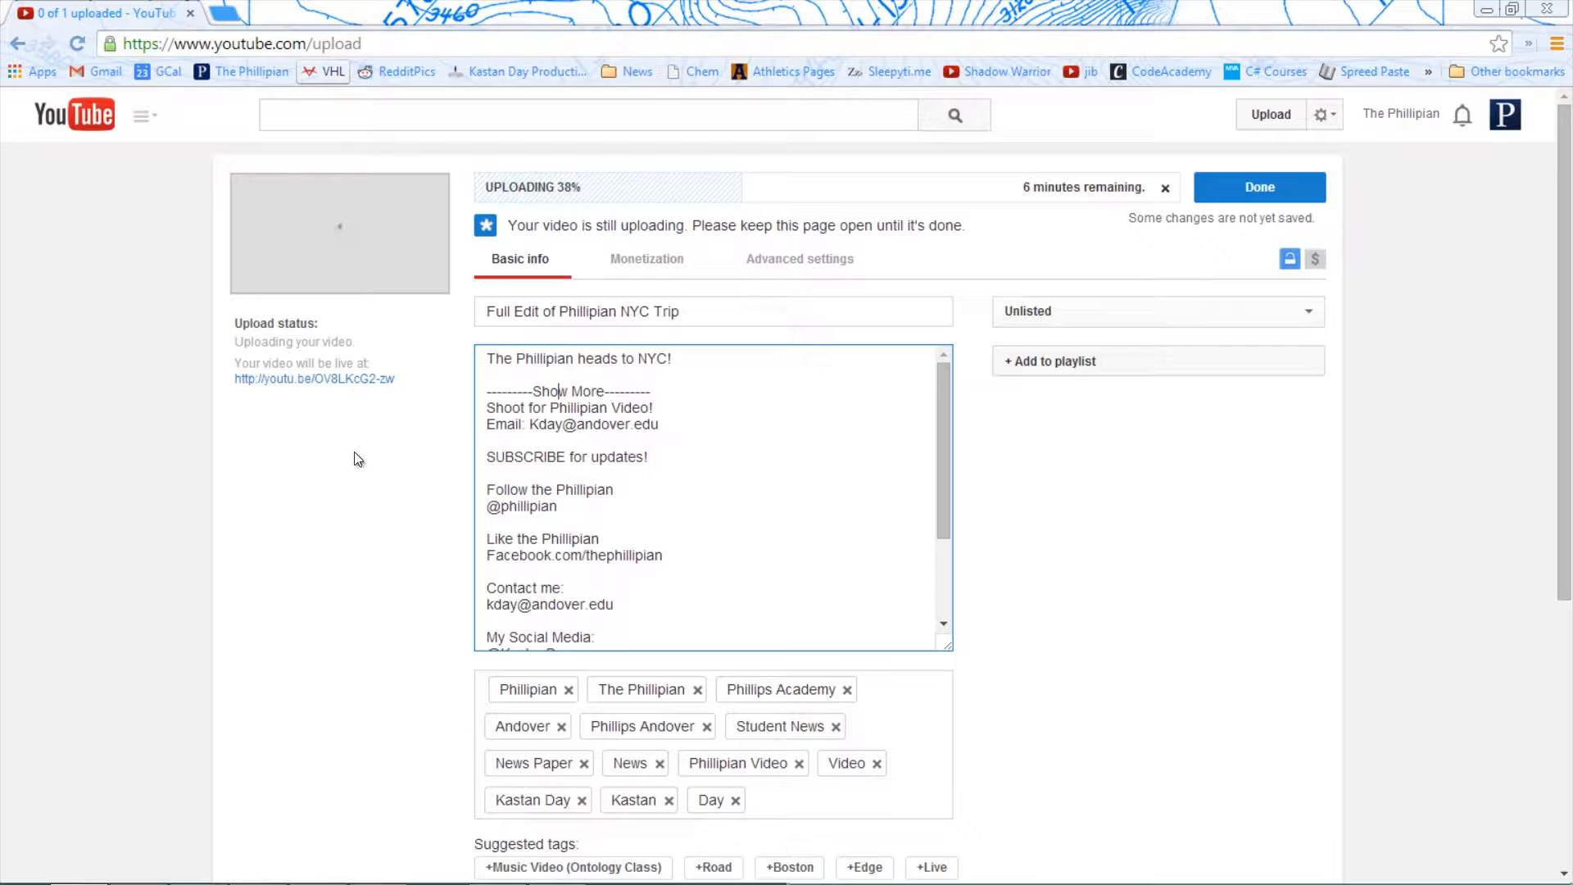
{"action": "scroll", "coordinate": [354, 457], "scroll_direction": "down", "scroll_amount": 3}
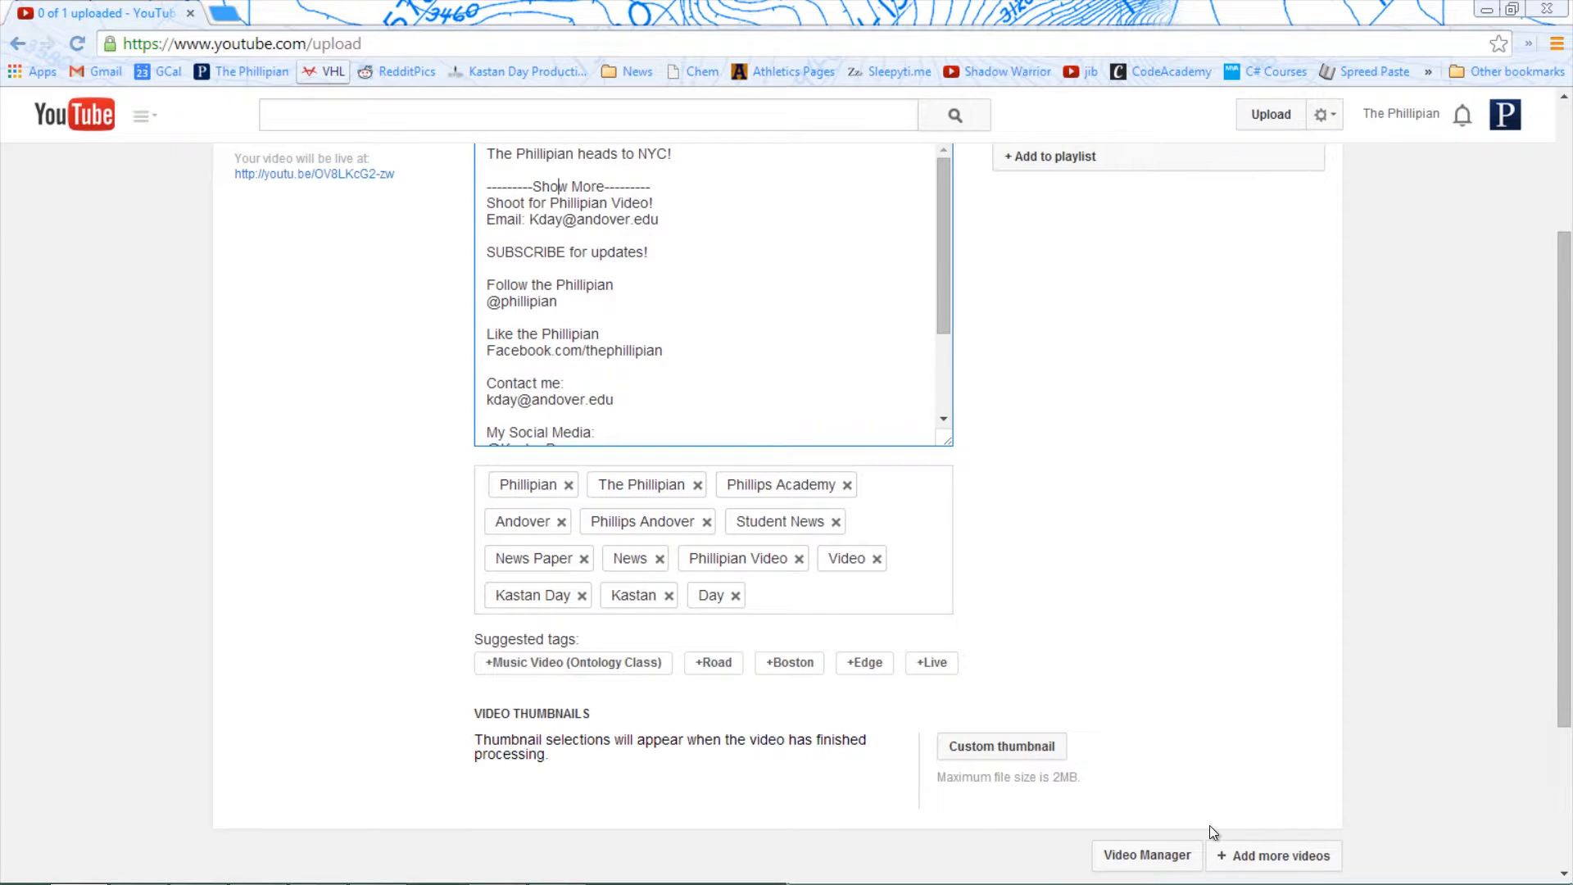
{"action": "scroll", "coordinate": [1070, 770], "scroll_direction": "up", "scroll_amount": 3}
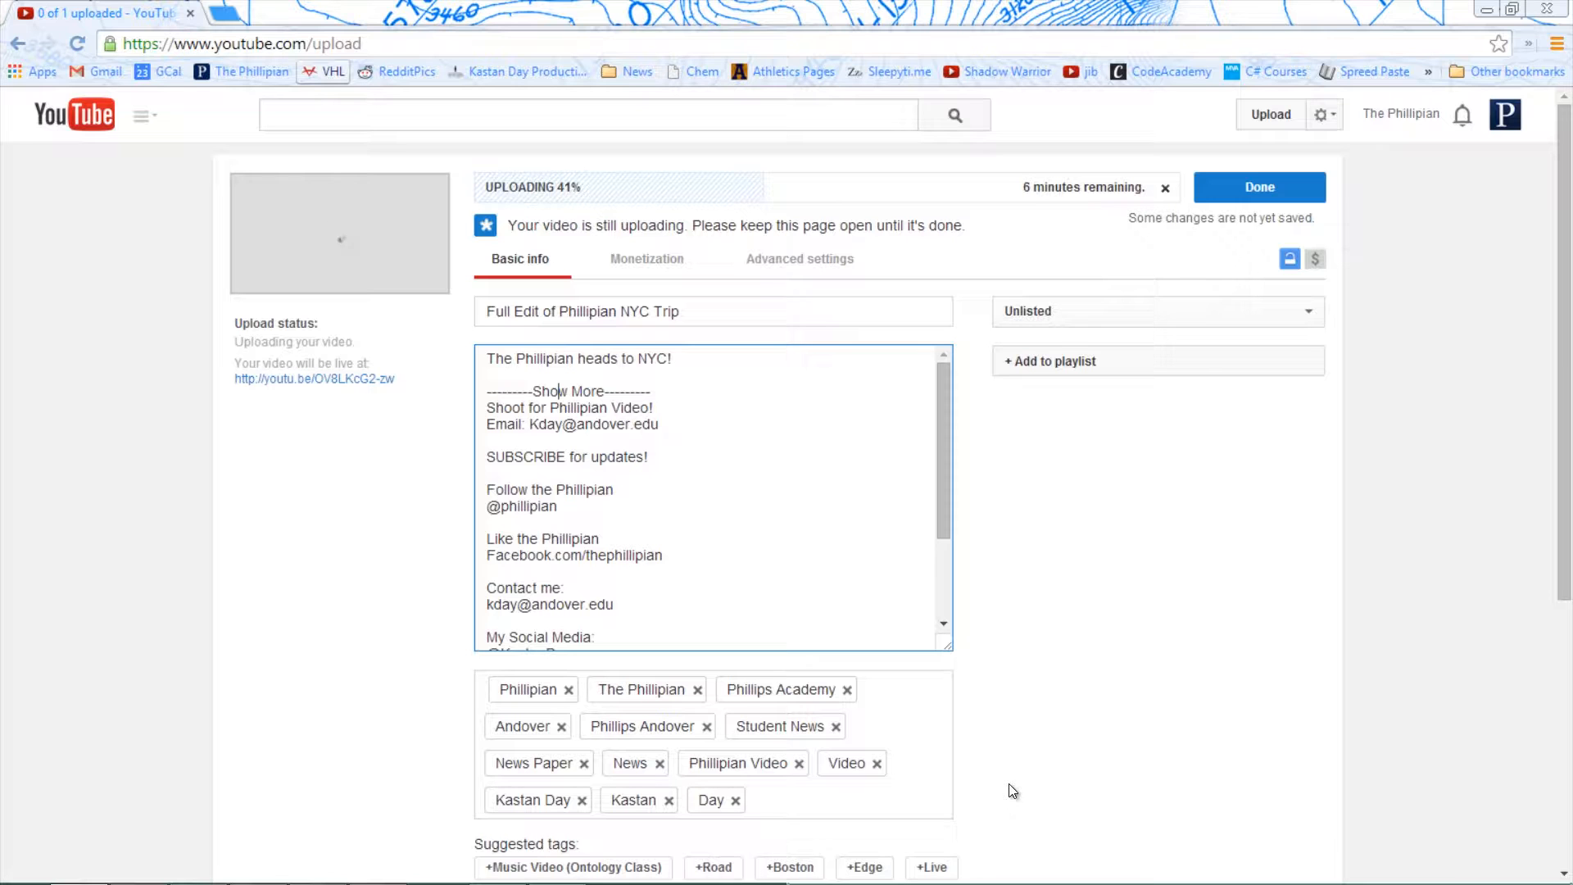
{"action": "left_click", "coordinate": [1117, 309]}
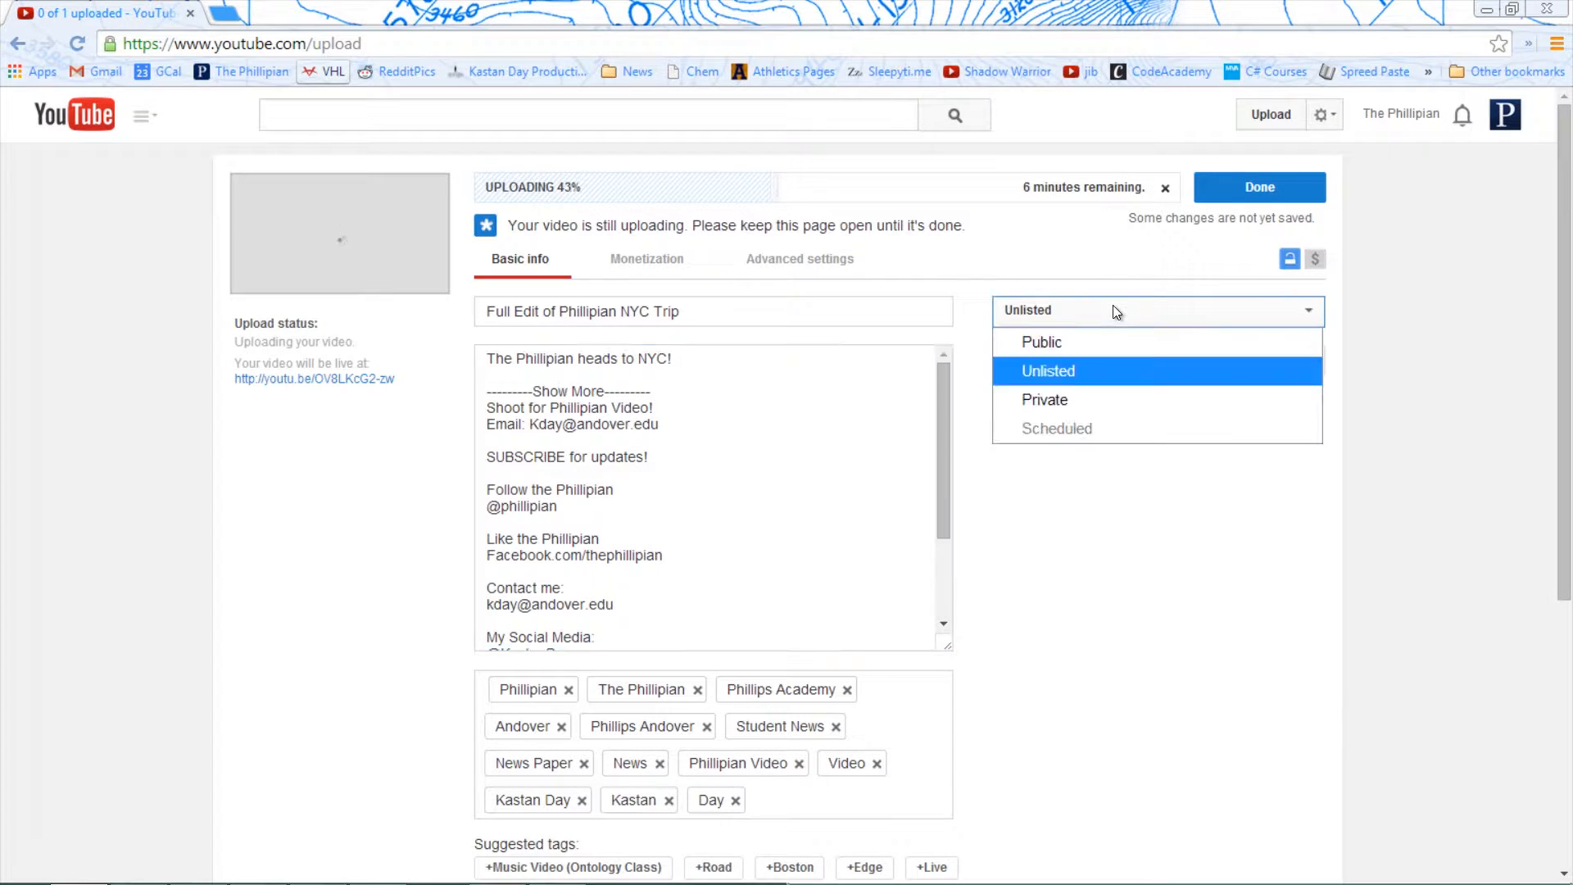
{"action": "left_click", "coordinate": [1090, 364]}
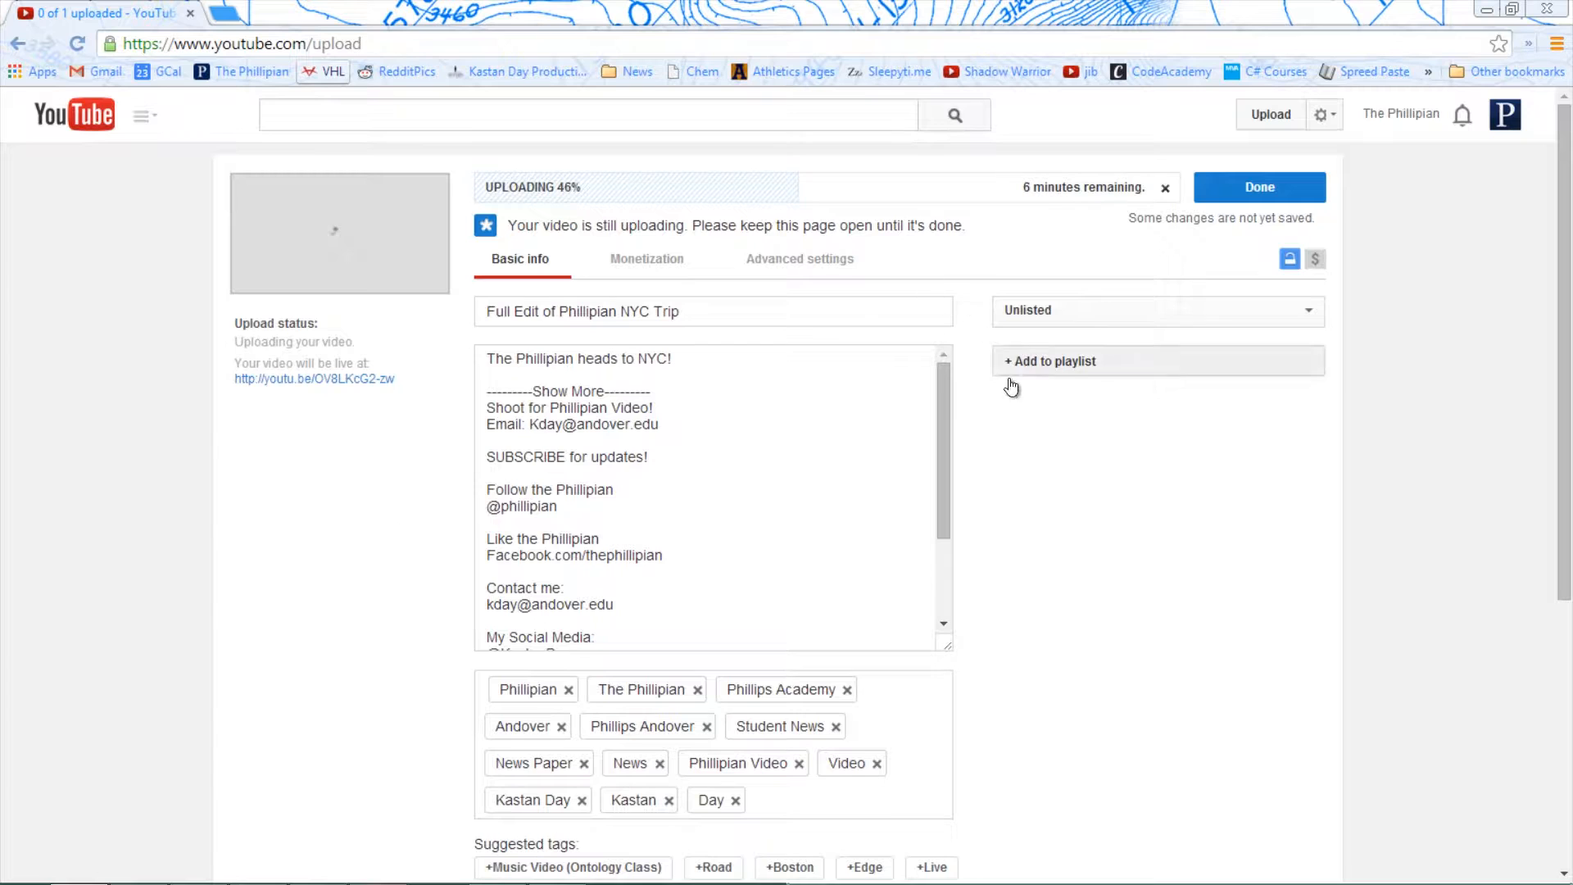
{"action": "left_click", "coordinate": [1081, 313]}
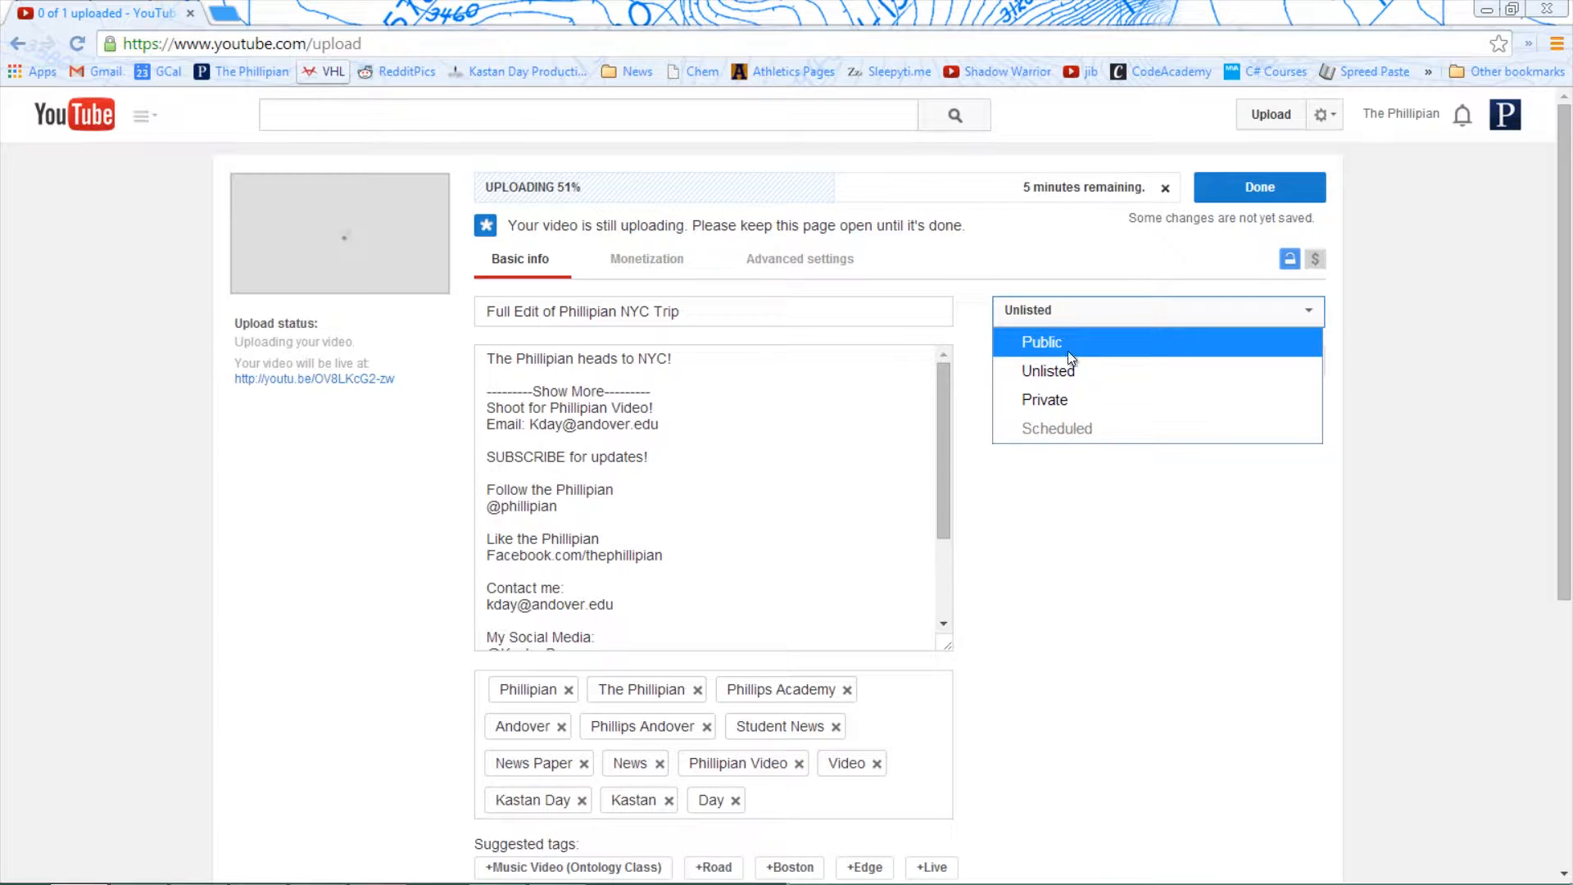
{"action": "left_click", "coordinate": [1102, 561]}
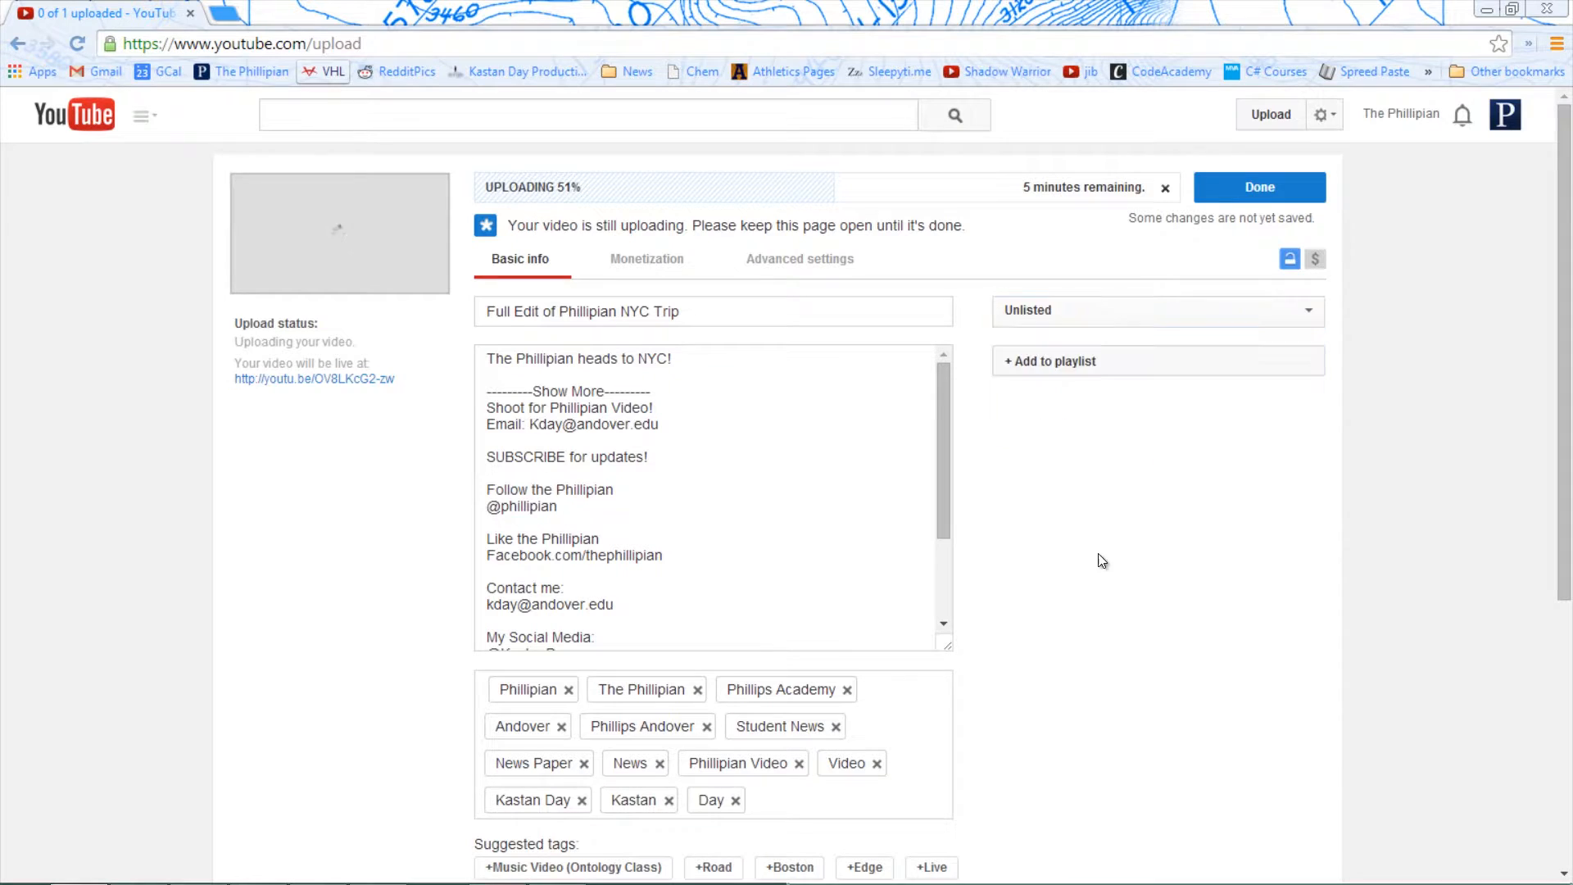
{"action": "left_click", "coordinate": [1122, 378]}
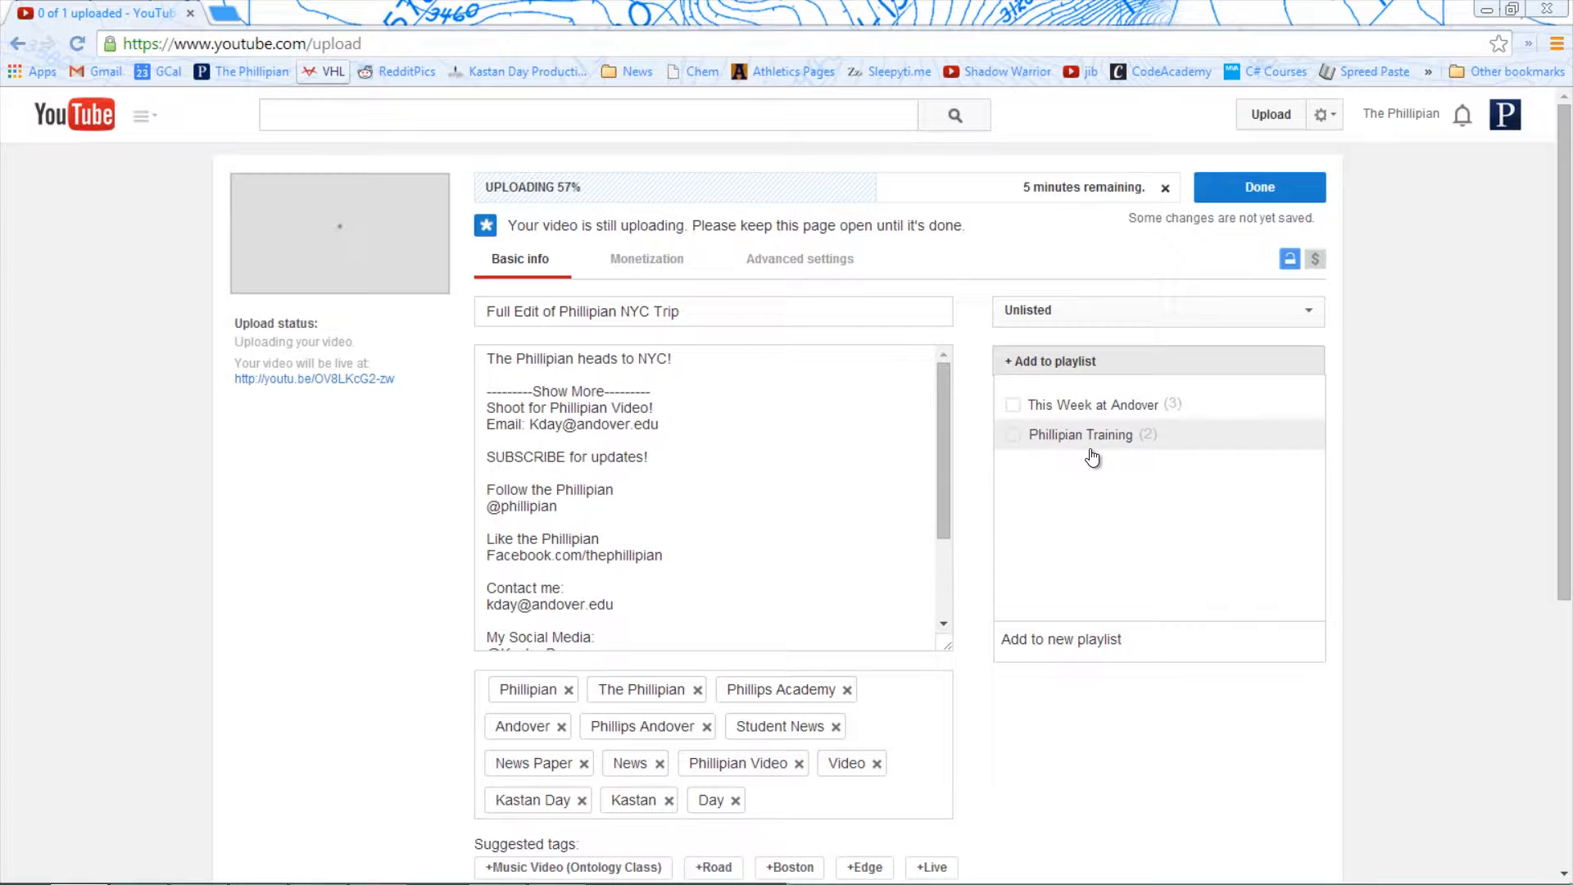
{"action": "left_click", "coordinate": [1080, 717]}
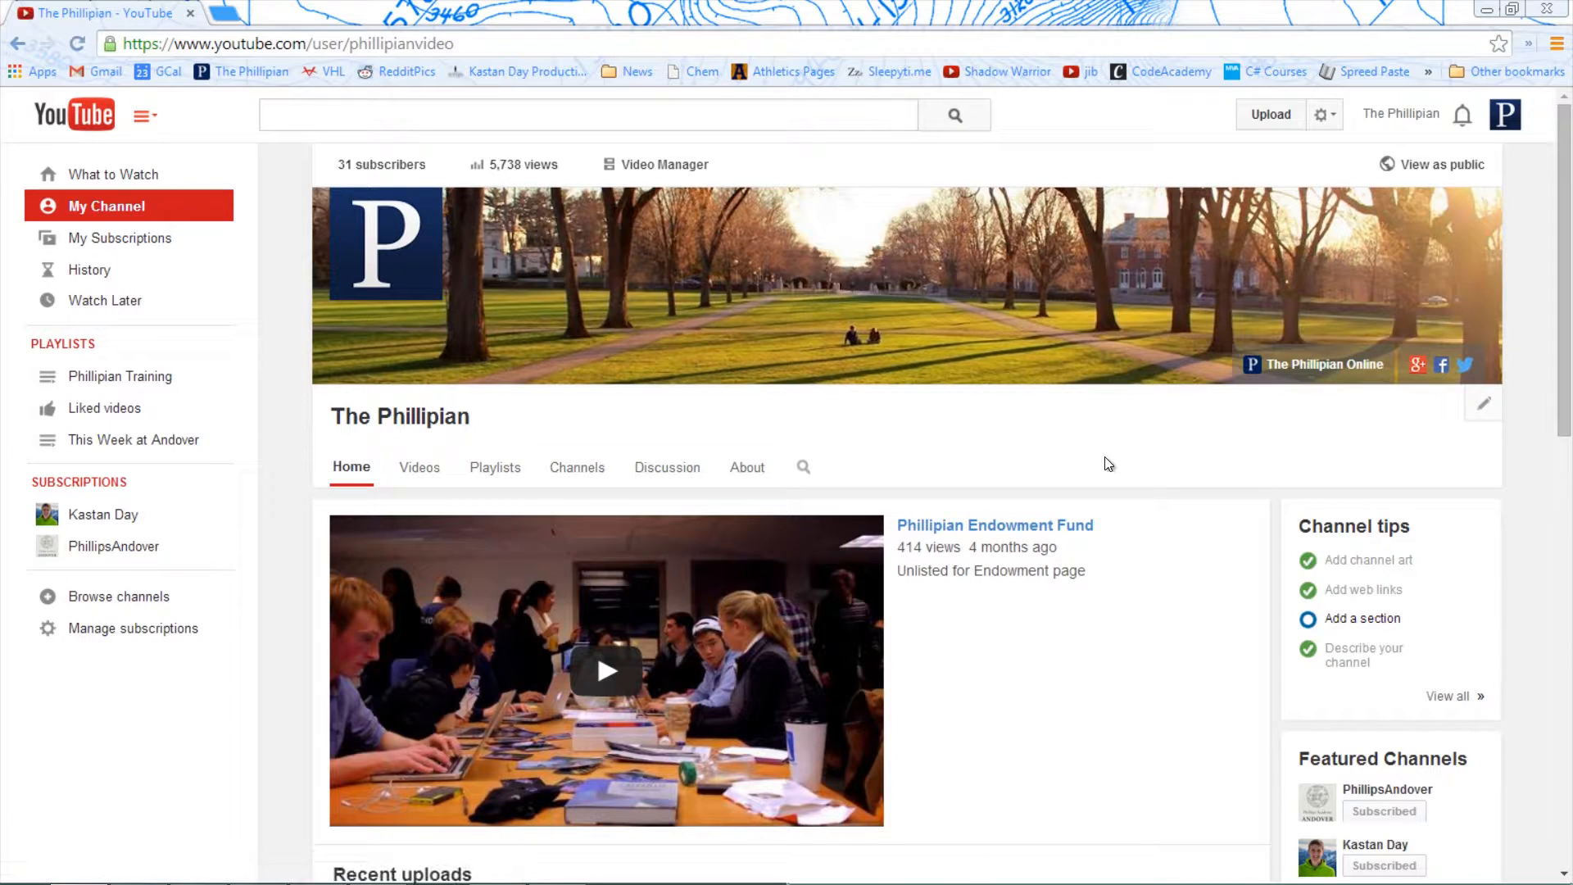
{"action": "scroll", "coordinate": [1104, 462], "scroll_direction": "down", "scroll_amount": 3}
{"action": "scroll", "coordinate": [1099, 460], "scroll_direction": "down", "scroll_amount": 1}
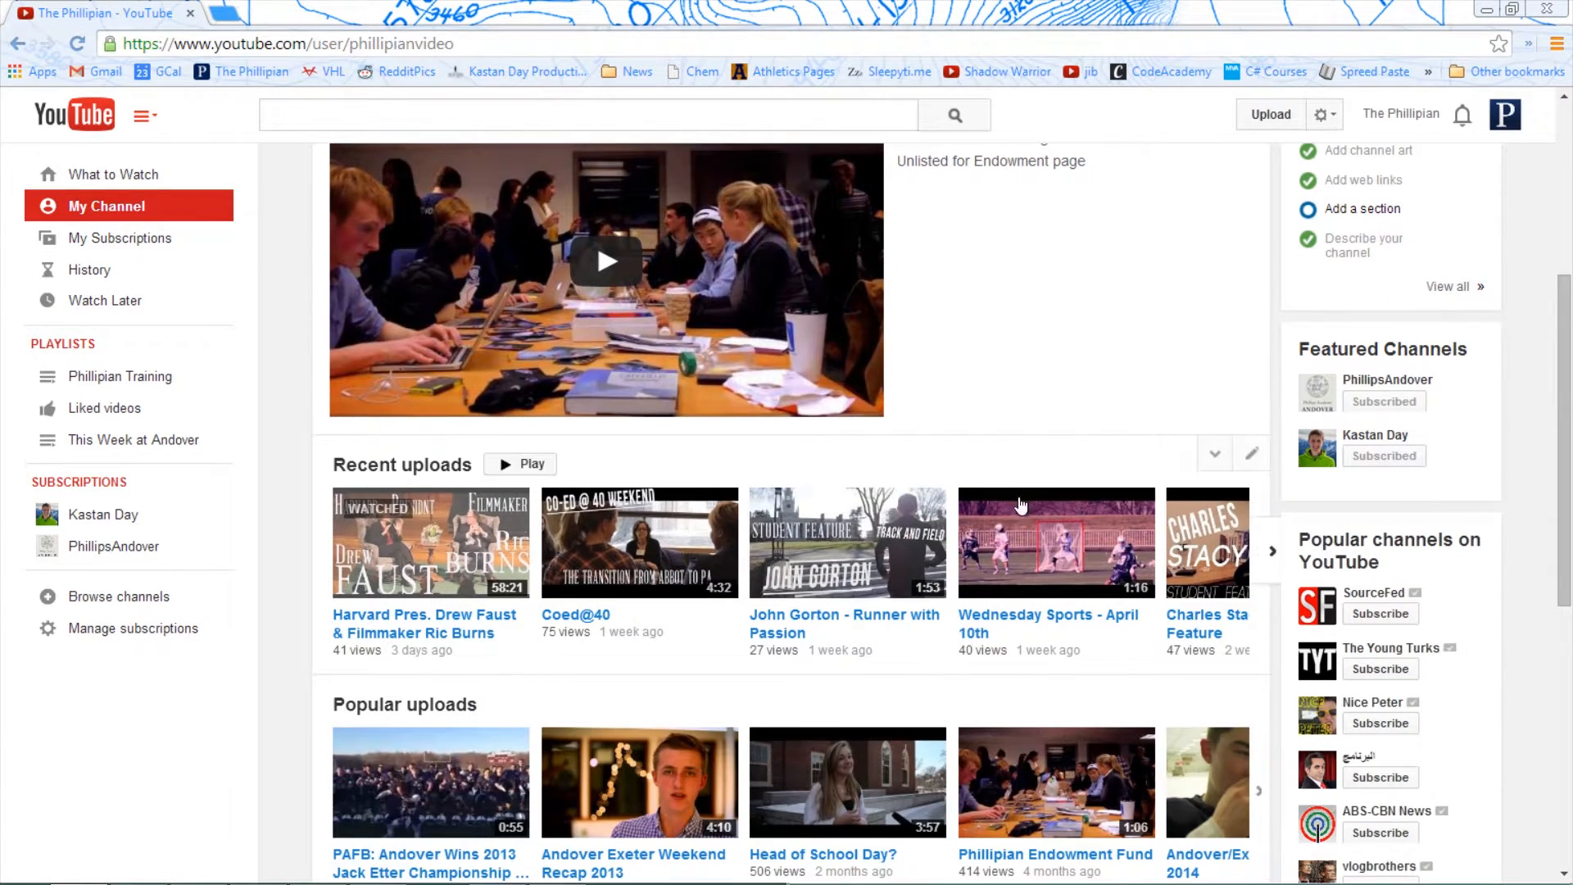
{"action": "scroll", "coordinate": [1152, 465], "scroll_direction": "up", "scroll_amount": 4}
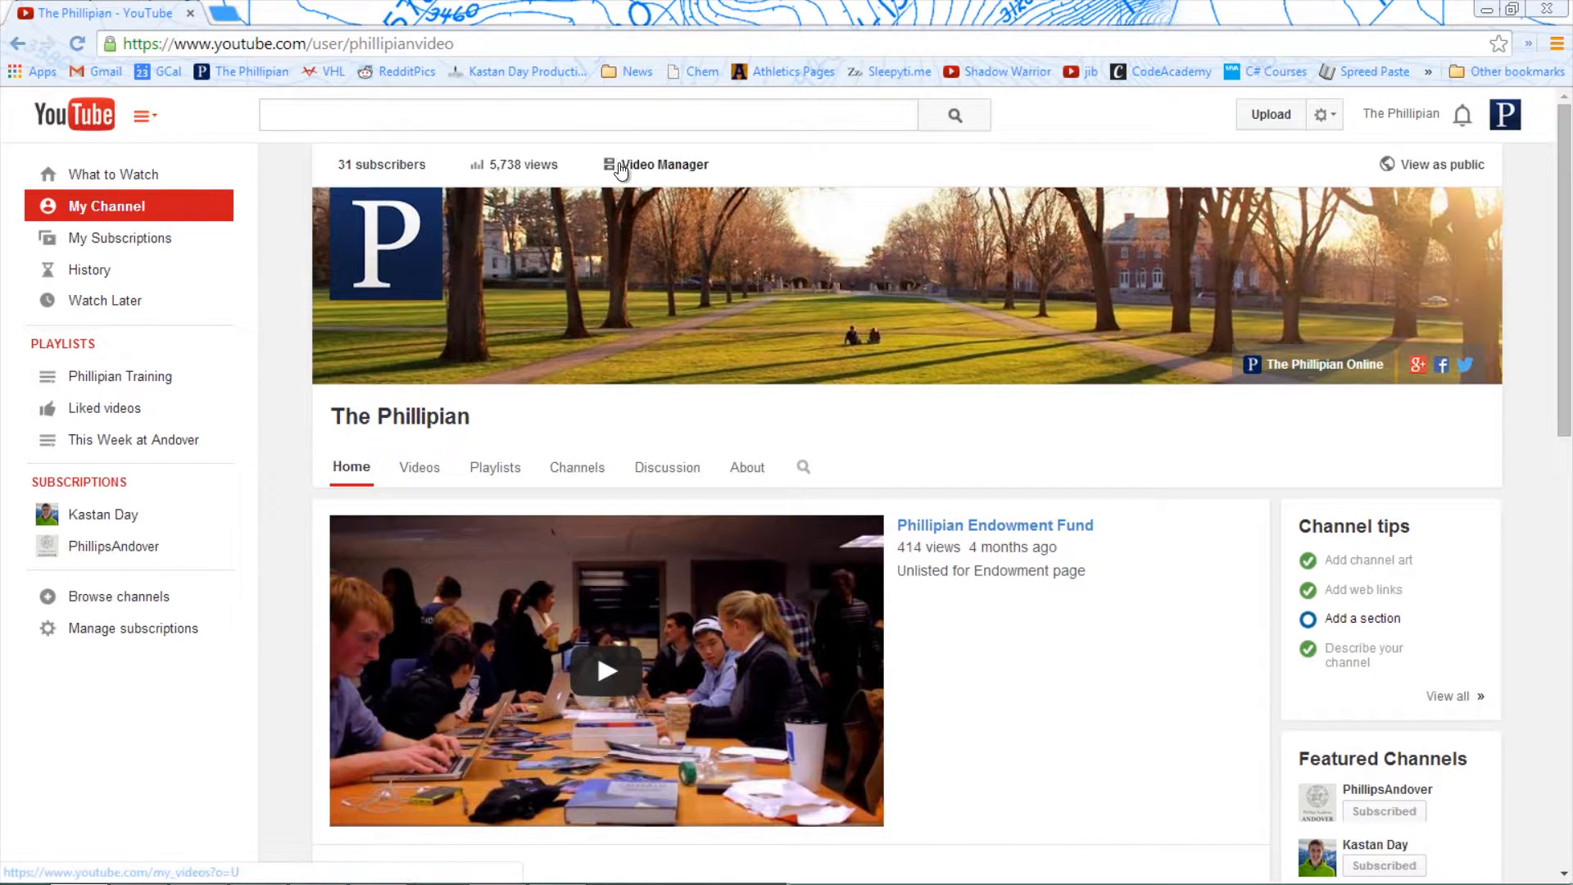
{"action": "scroll", "coordinate": [1465, 348], "scroll_direction": "down", "scroll_amount": 1}
{"action": "scroll", "coordinate": [1465, 348], "scroll_direction": "up", "scroll_amount": 1}
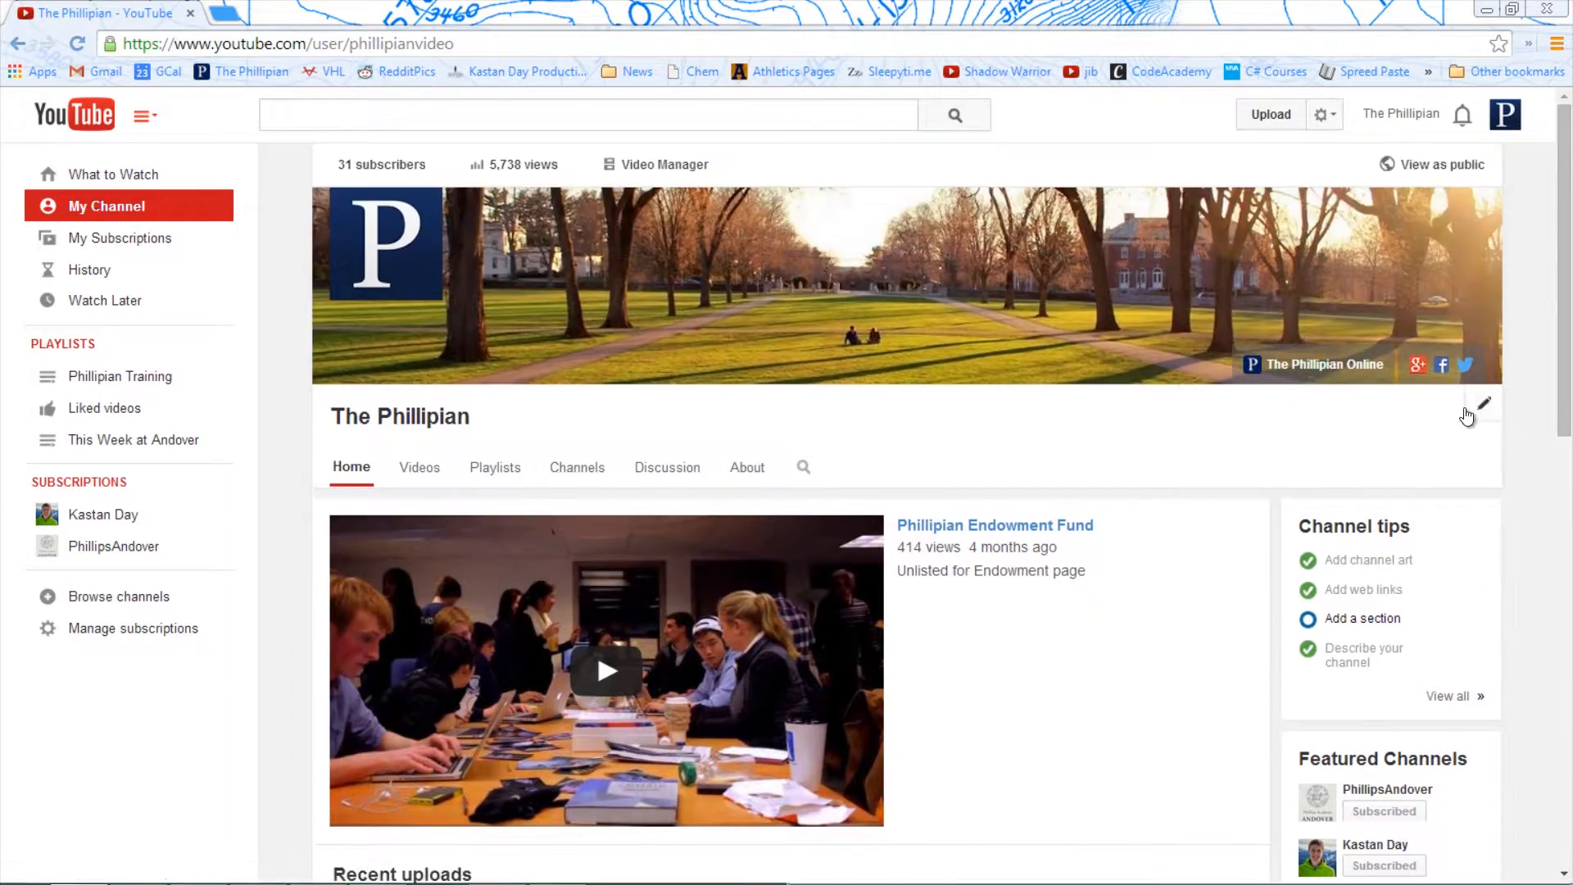
{"action": "left_click", "coordinate": [1447, 170]}
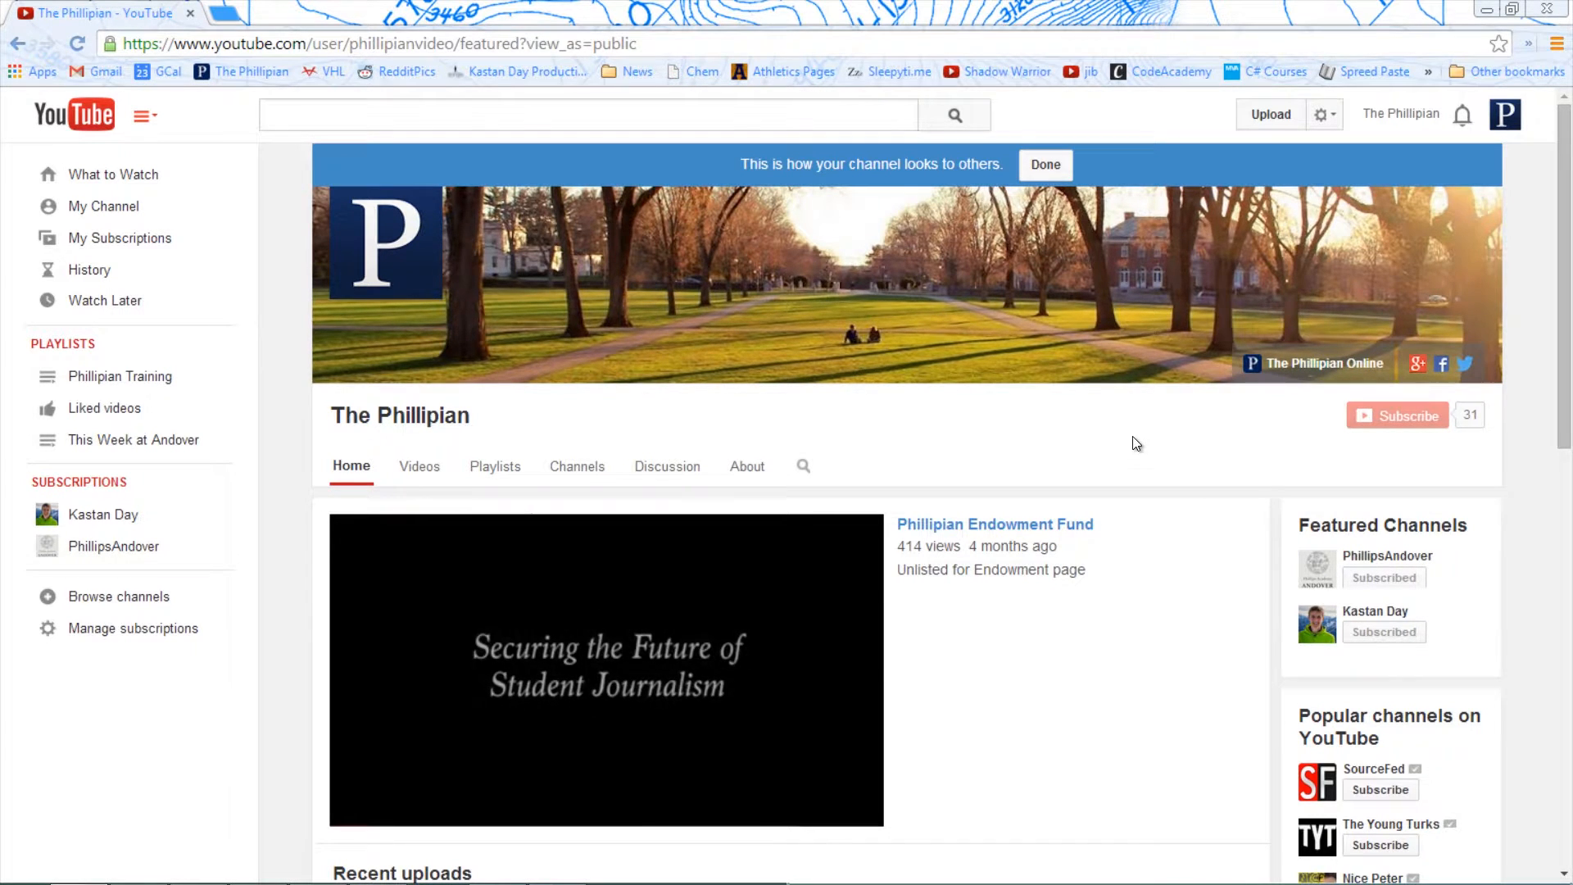
{"action": "scroll", "coordinate": [1168, 512], "scroll_direction": "down", "scroll_amount": 1}
{"action": "scroll", "coordinate": [1098, 467], "scroll_direction": "up", "scroll_amount": 1}
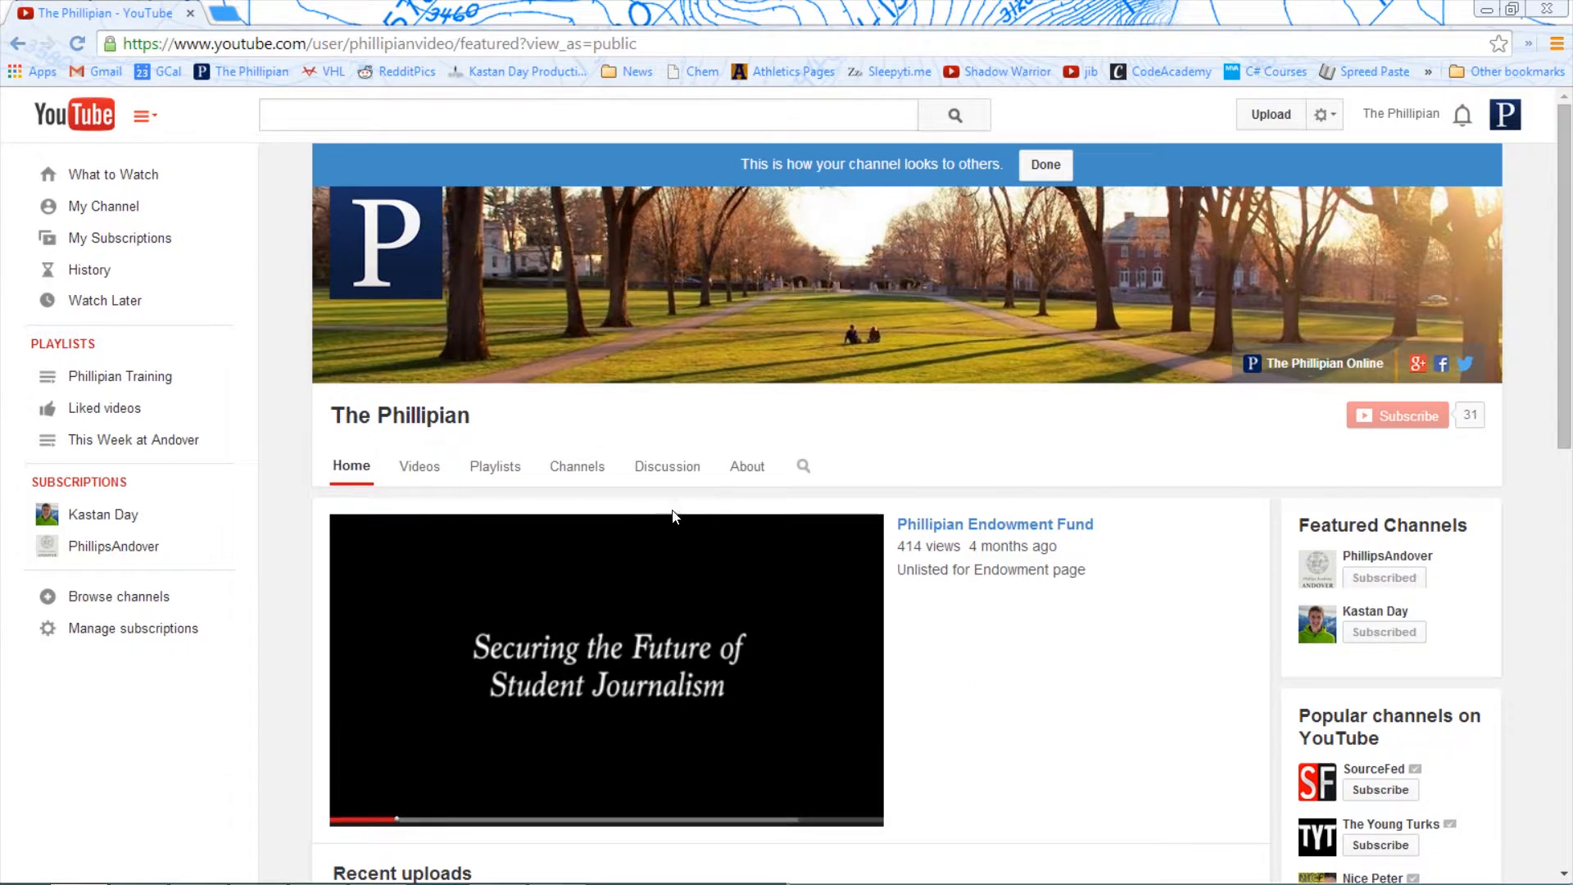
{"action": "scroll", "coordinate": [927, 582], "scroll_direction": "down", "scroll_amount": 4}
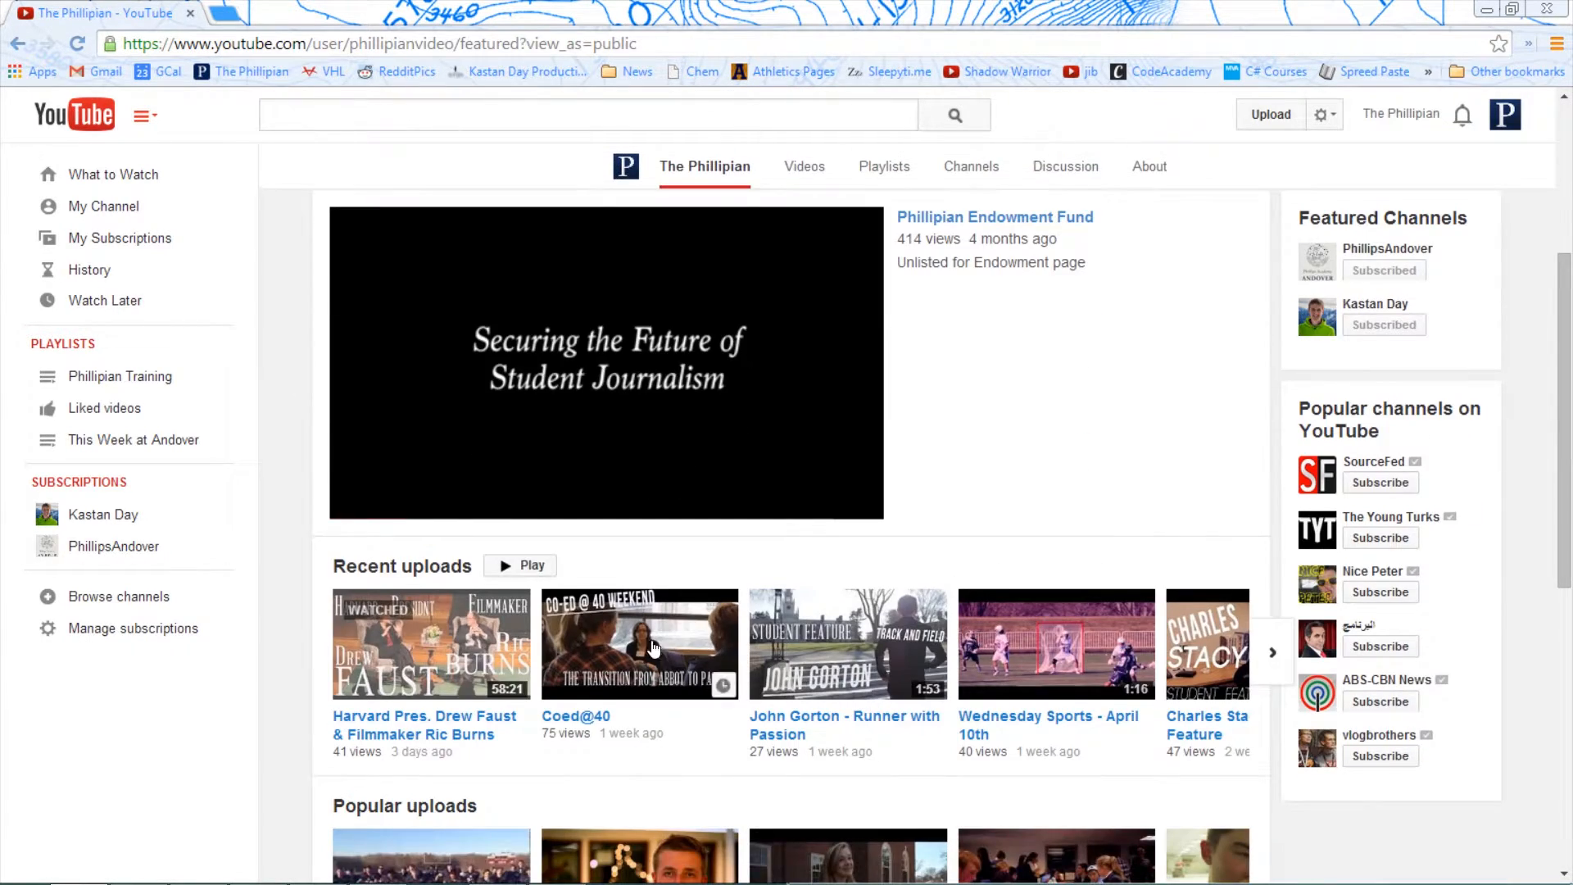
{"action": "scroll", "coordinate": [652, 640], "scroll_direction": "down", "scroll_amount": 3}
{"action": "scroll", "coordinate": [683, 635], "scroll_direction": "up", "scroll_amount": 7}
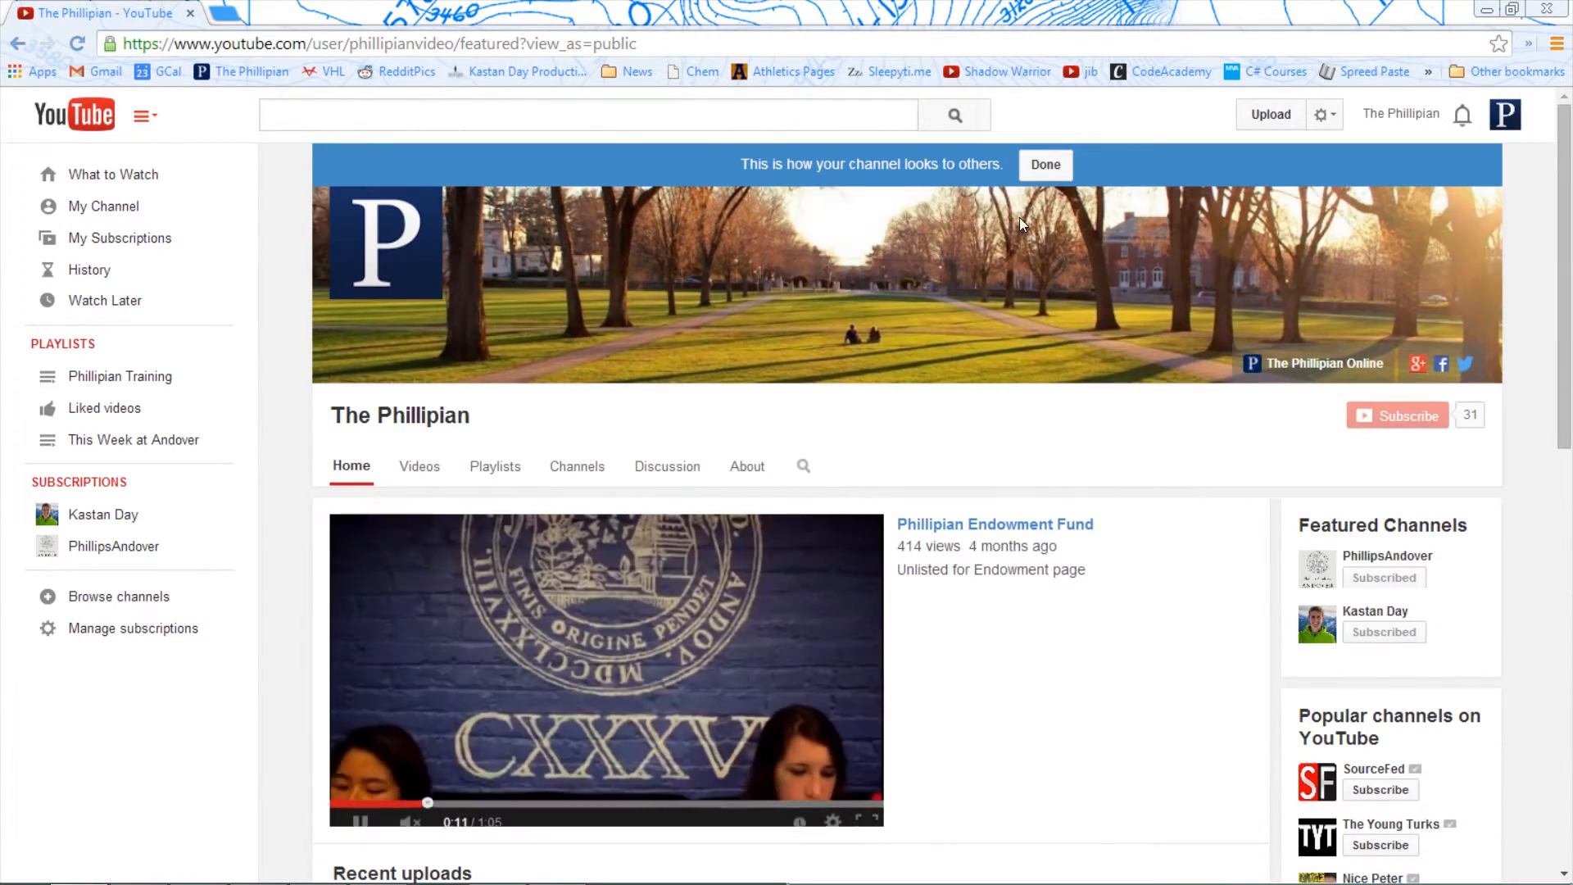
{"action": "left_click", "coordinate": [1042, 165]}
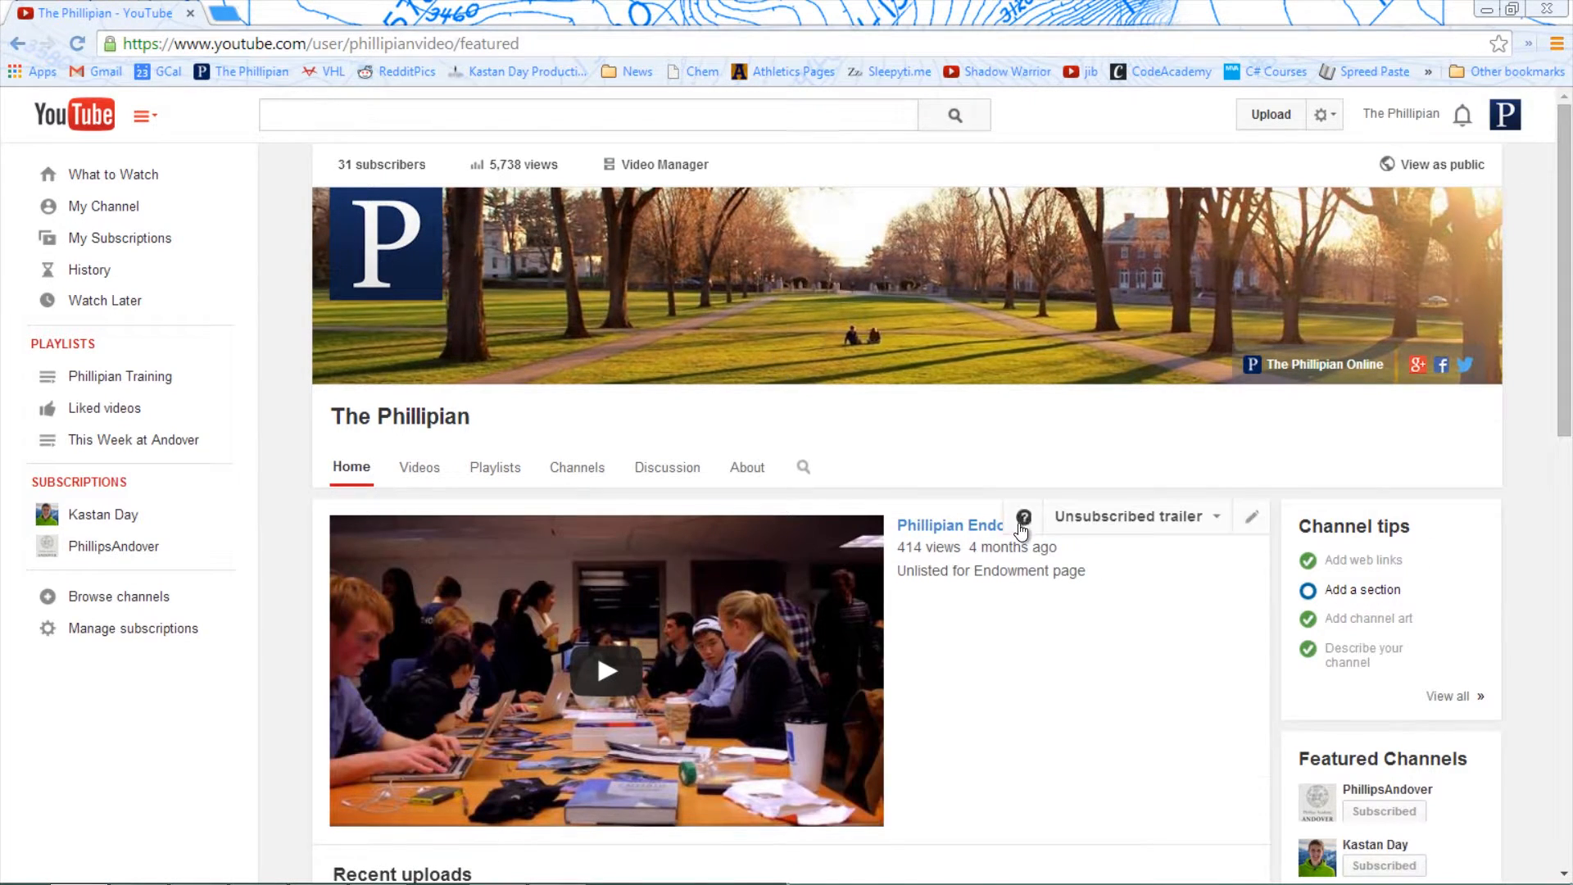
{"action": "scroll", "coordinate": [1018, 513], "scroll_direction": "down", "scroll_amount": 5}
{"action": "scroll", "coordinate": [721, 347], "scroll_direction": "up", "scroll_amount": 5}
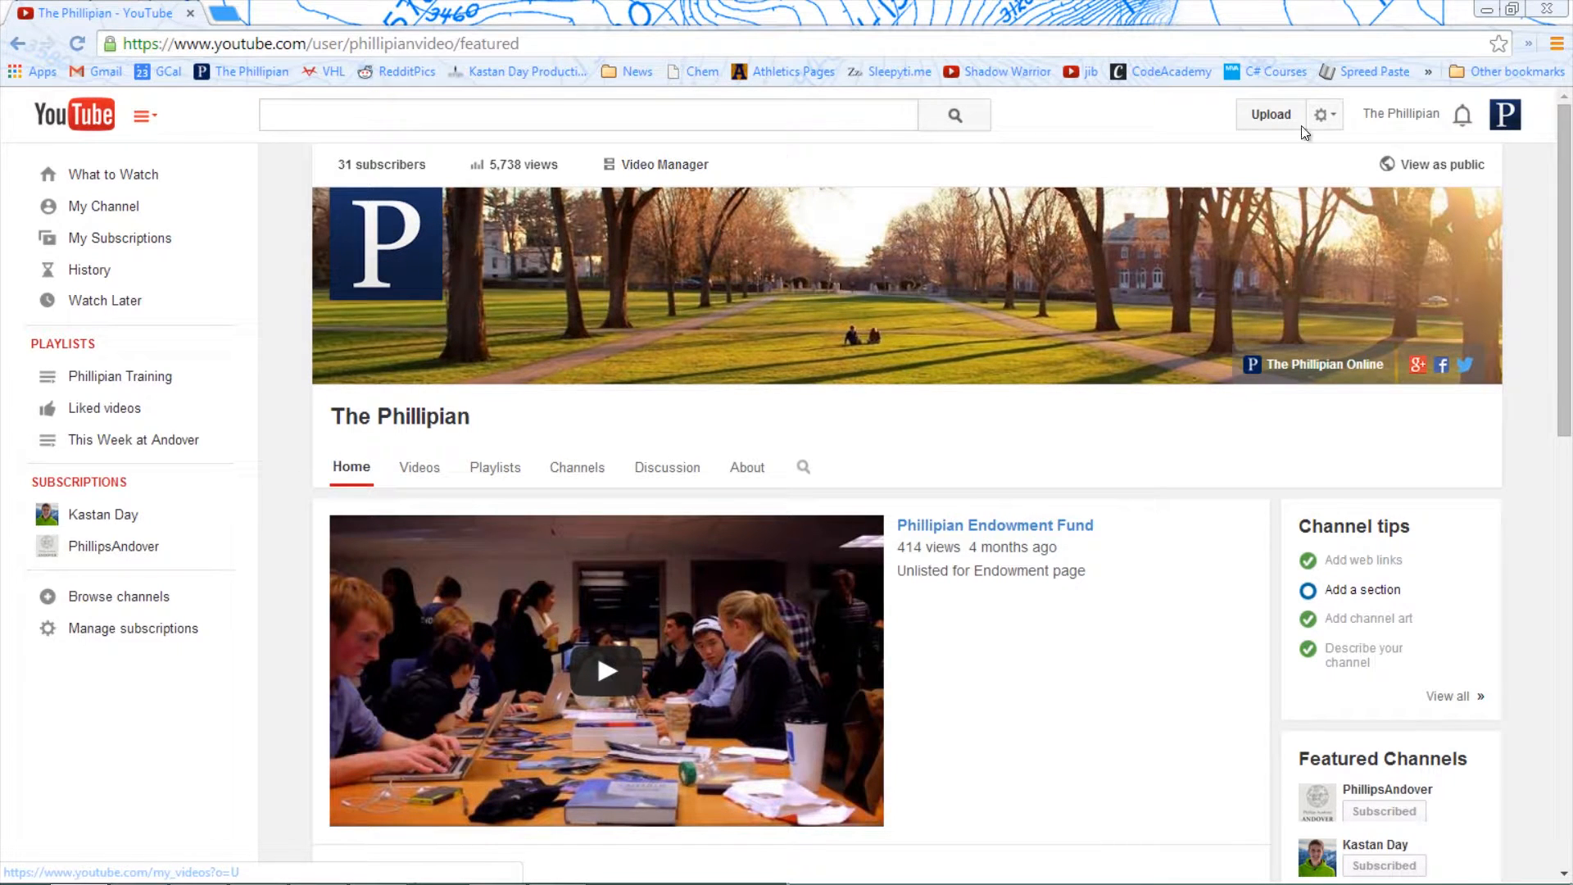
{"action": "left_click", "coordinate": [1325, 117]}
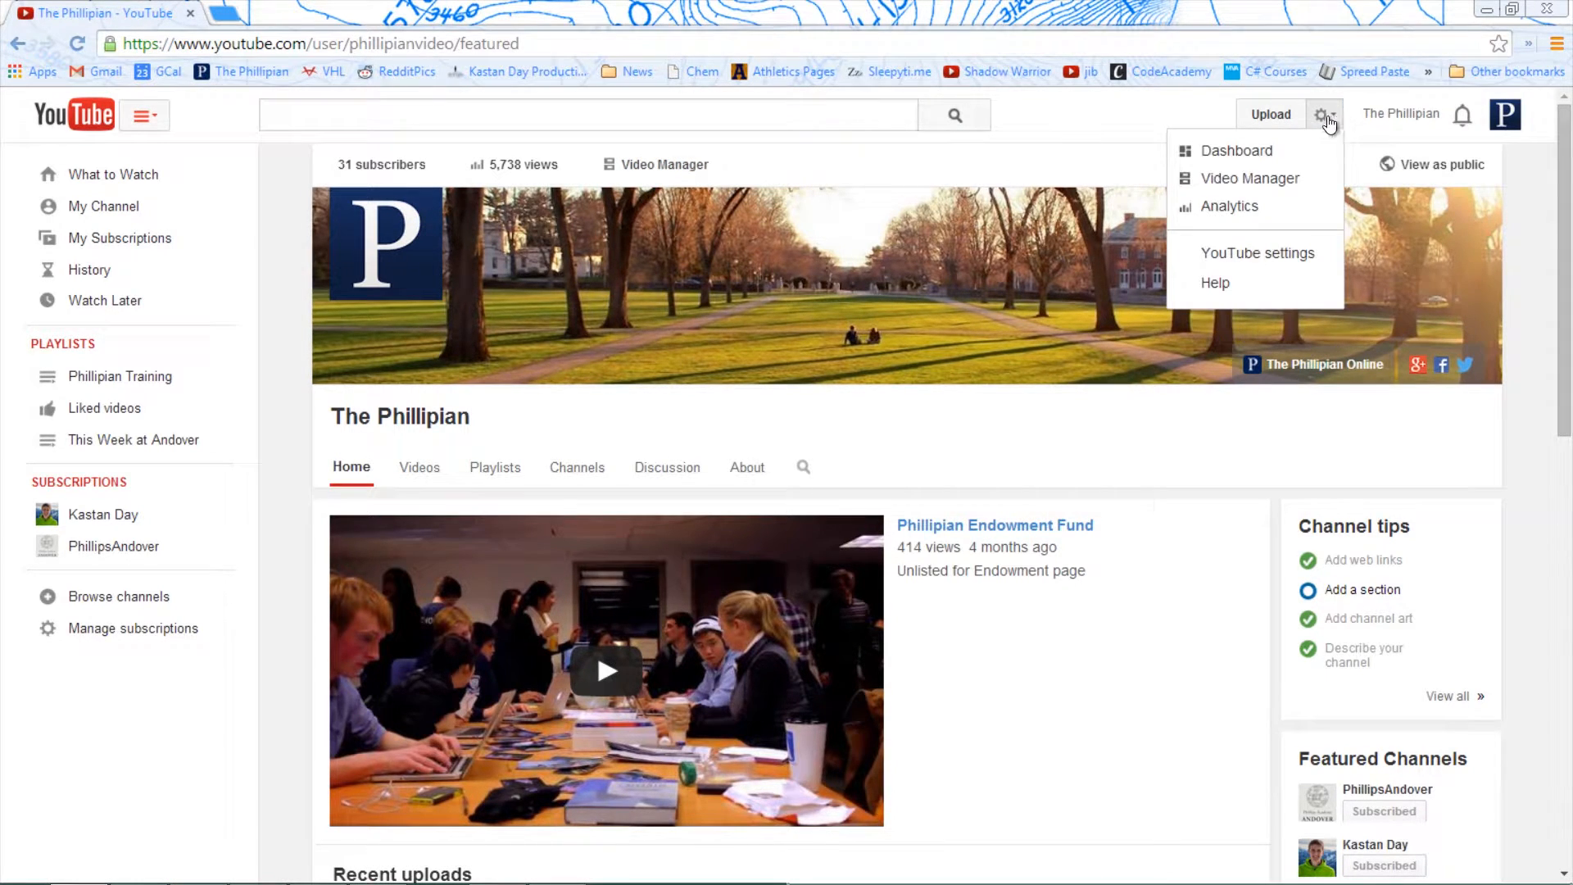
{"action": "left_click", "coordinate": [1293, 180]}
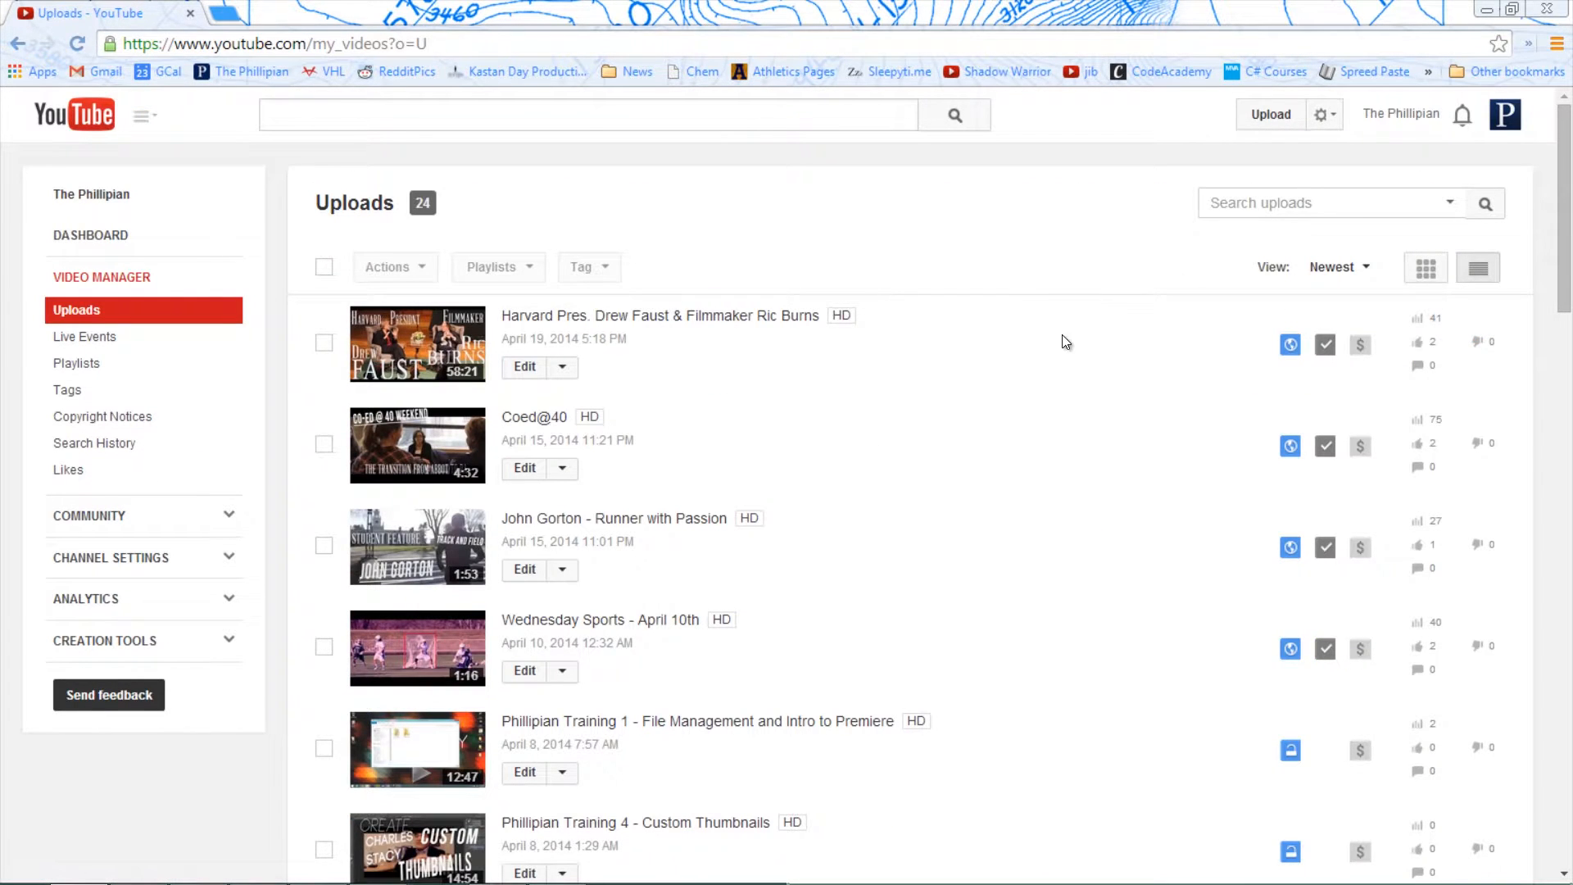
Look through the list of uploads and open the video "Harvard Pres. Drew Faust & Filmmaker Ric Burns".
{"action": "scroll", "coordinate": [924, 369], "scroll_direction": "down", "scroll_amount": 3}
{"action": "scroll", "coordinate": [921, 362], "scroll_direction": "down", "scroll_amount": 5}
{"action": "scroll", "coordinate": [921, 362], "scroll_direction": "up", "scroll_amount": 6}
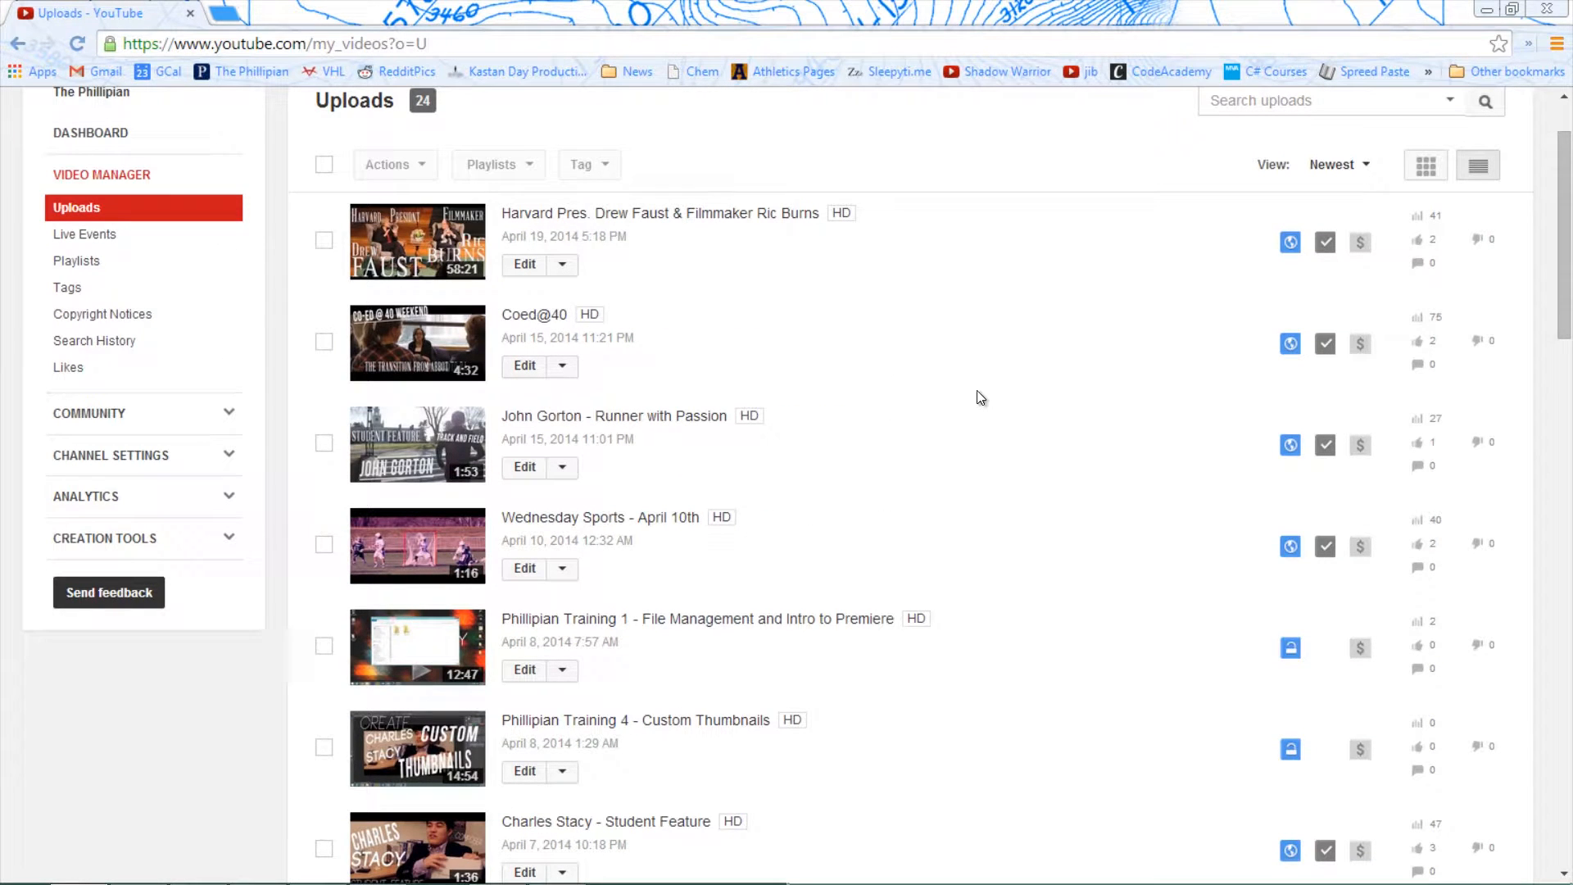
{"action": "scroll", "coordinate": [913, 528], "scroll_direction": "down", "scroll_amount": 3}
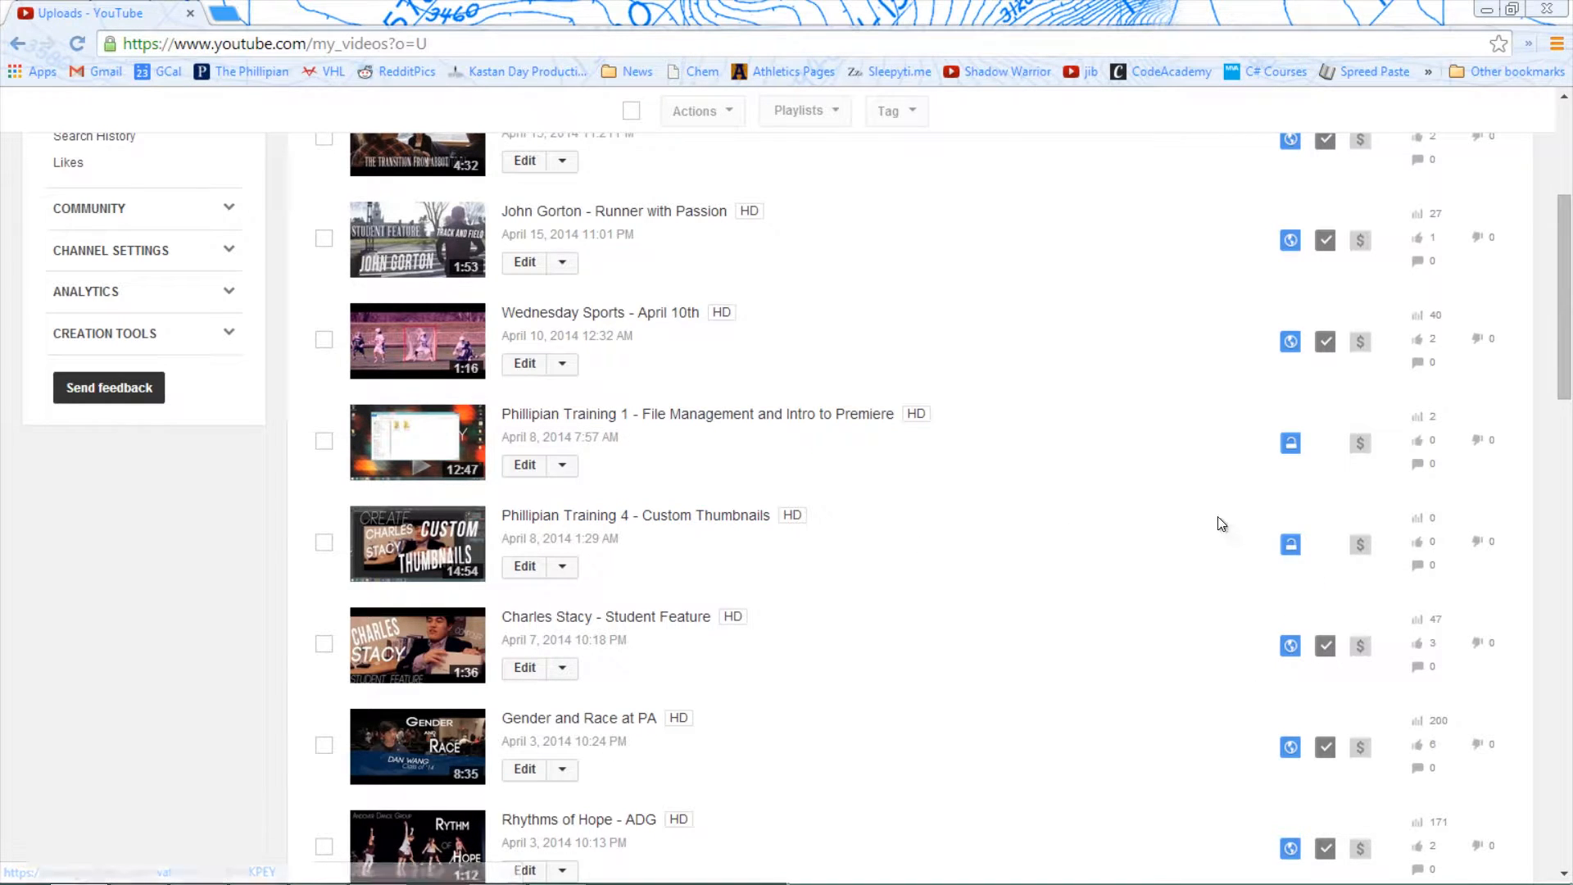
{"action": "scroll", "coordinate": [1065, 500], "scroll_direction": "up", "scroll_amount": 5}
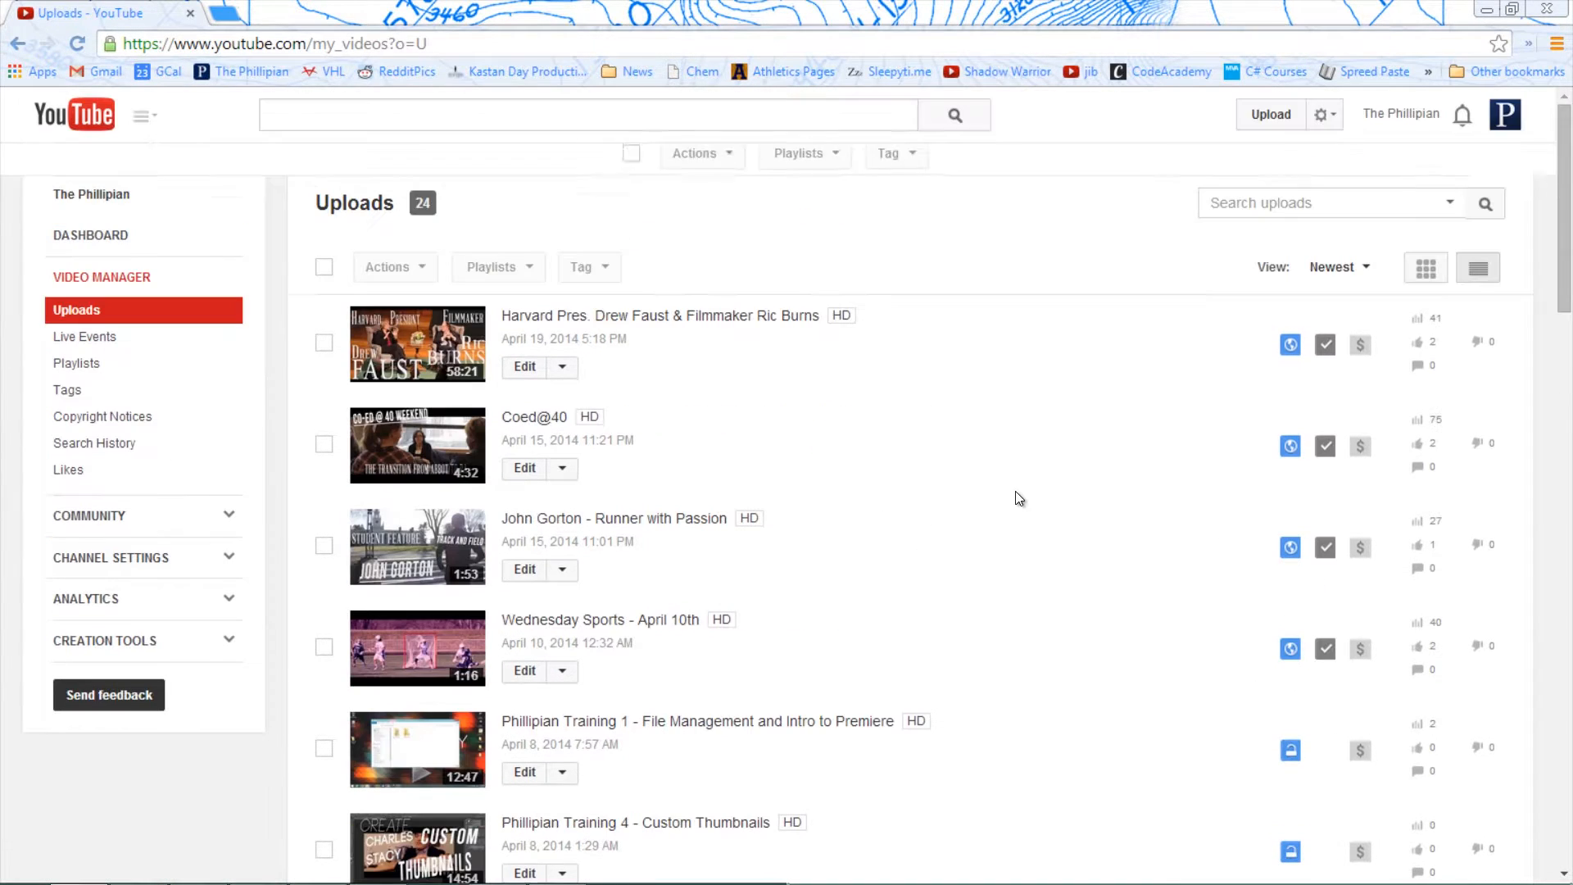
{"action": "left_click", "coordinate": [437, 342]}
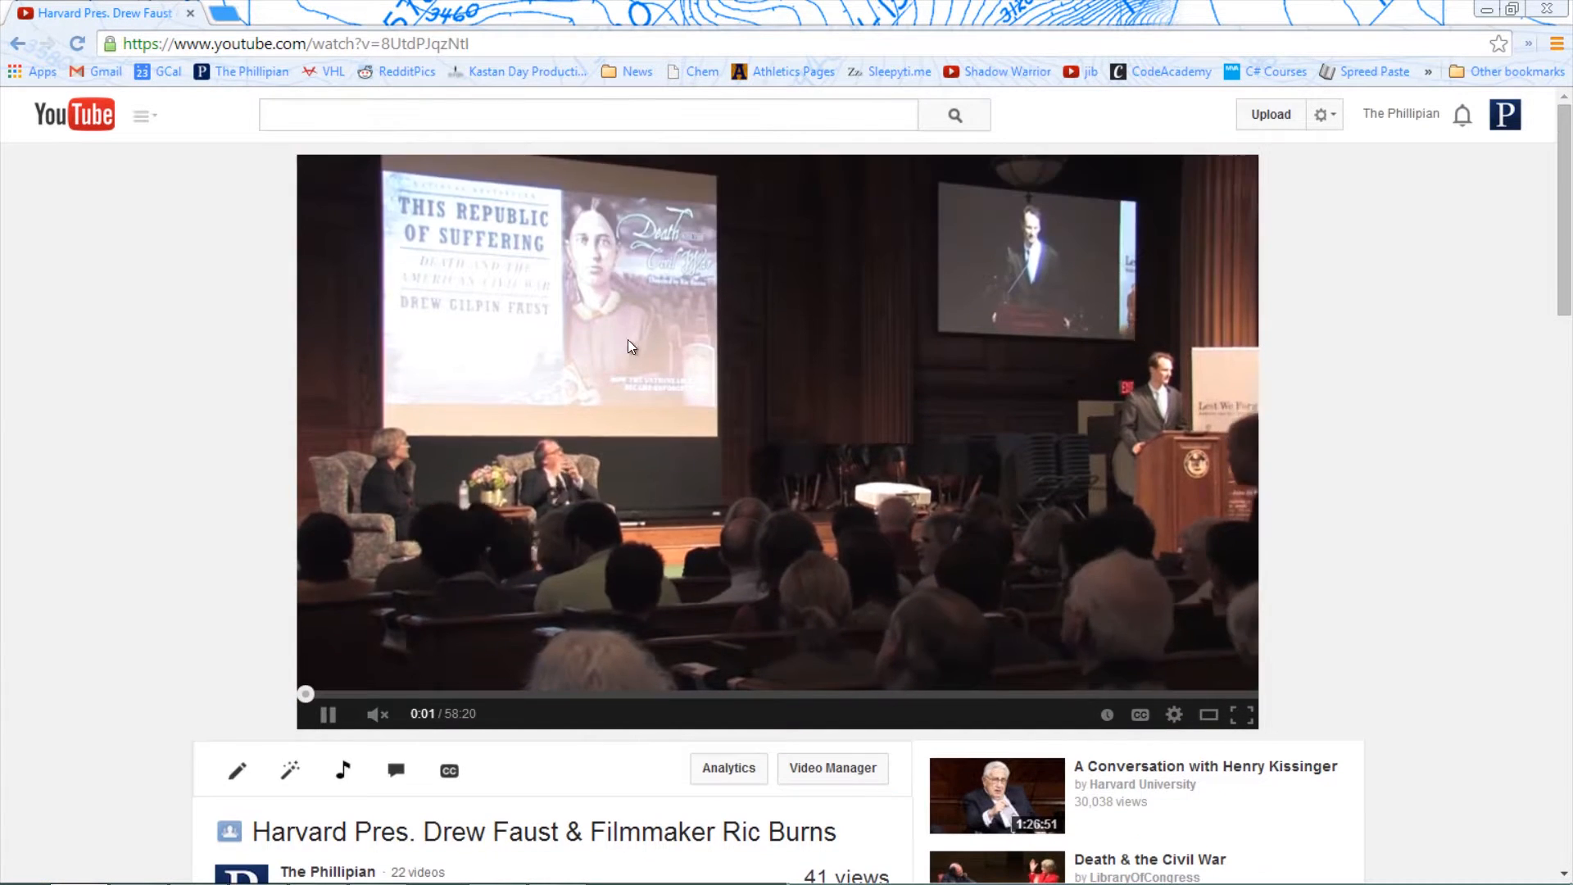
Open the annotations editor for the Drew Faust and Ric Burns video and mute its playback.
{"action": "scroll", "coordinate": [602, 434], "scroll_direction": "down", "scroll_amount": 1}
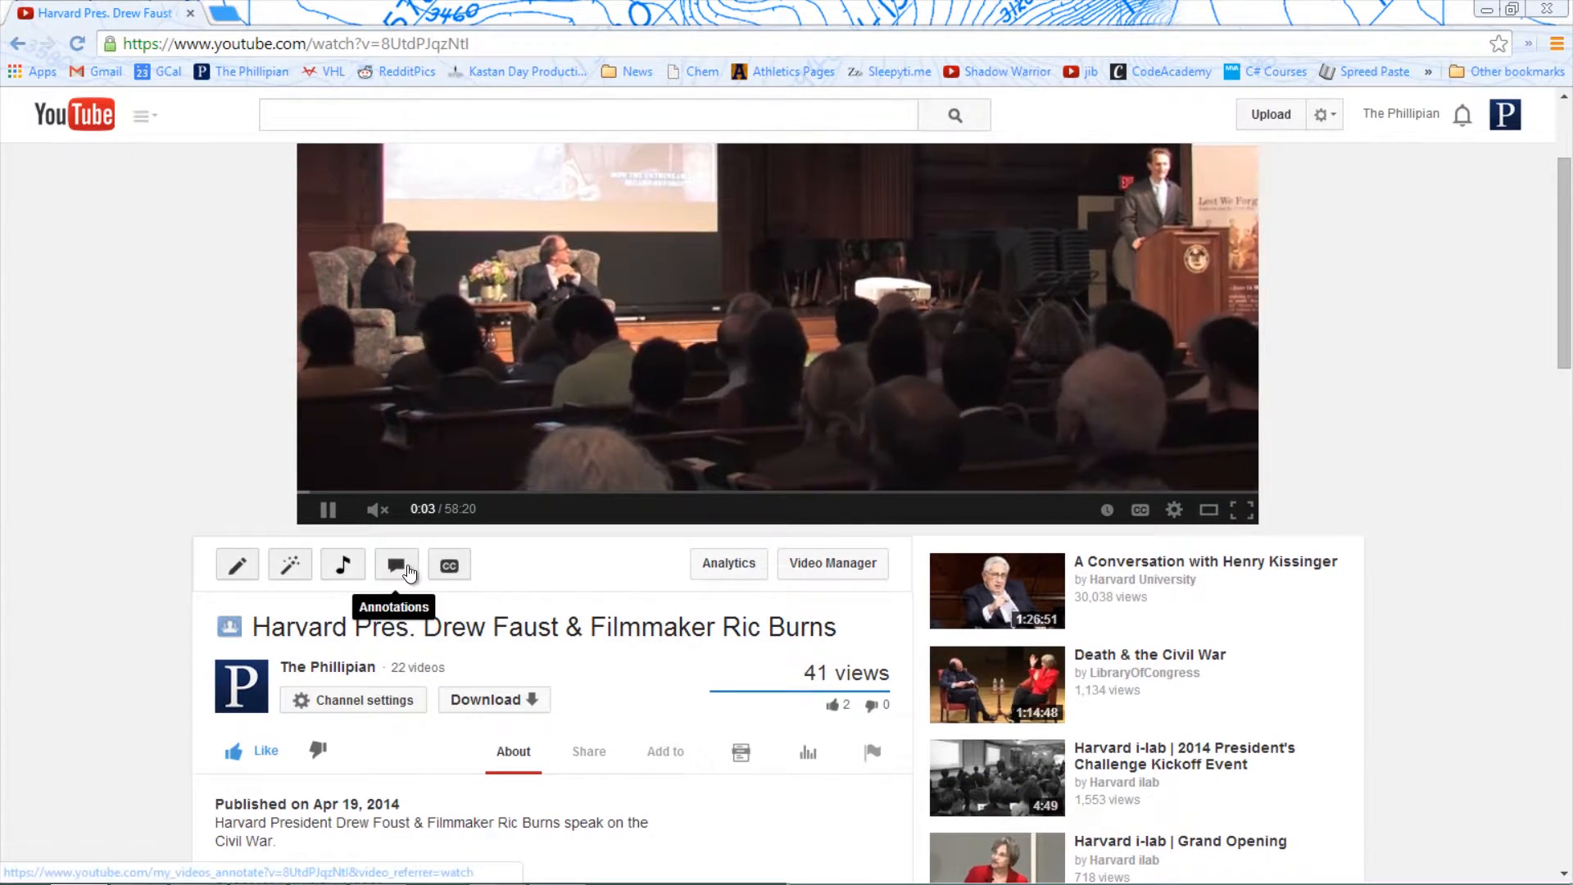
{"action": "left_click", "coordinate": [398, 568]}
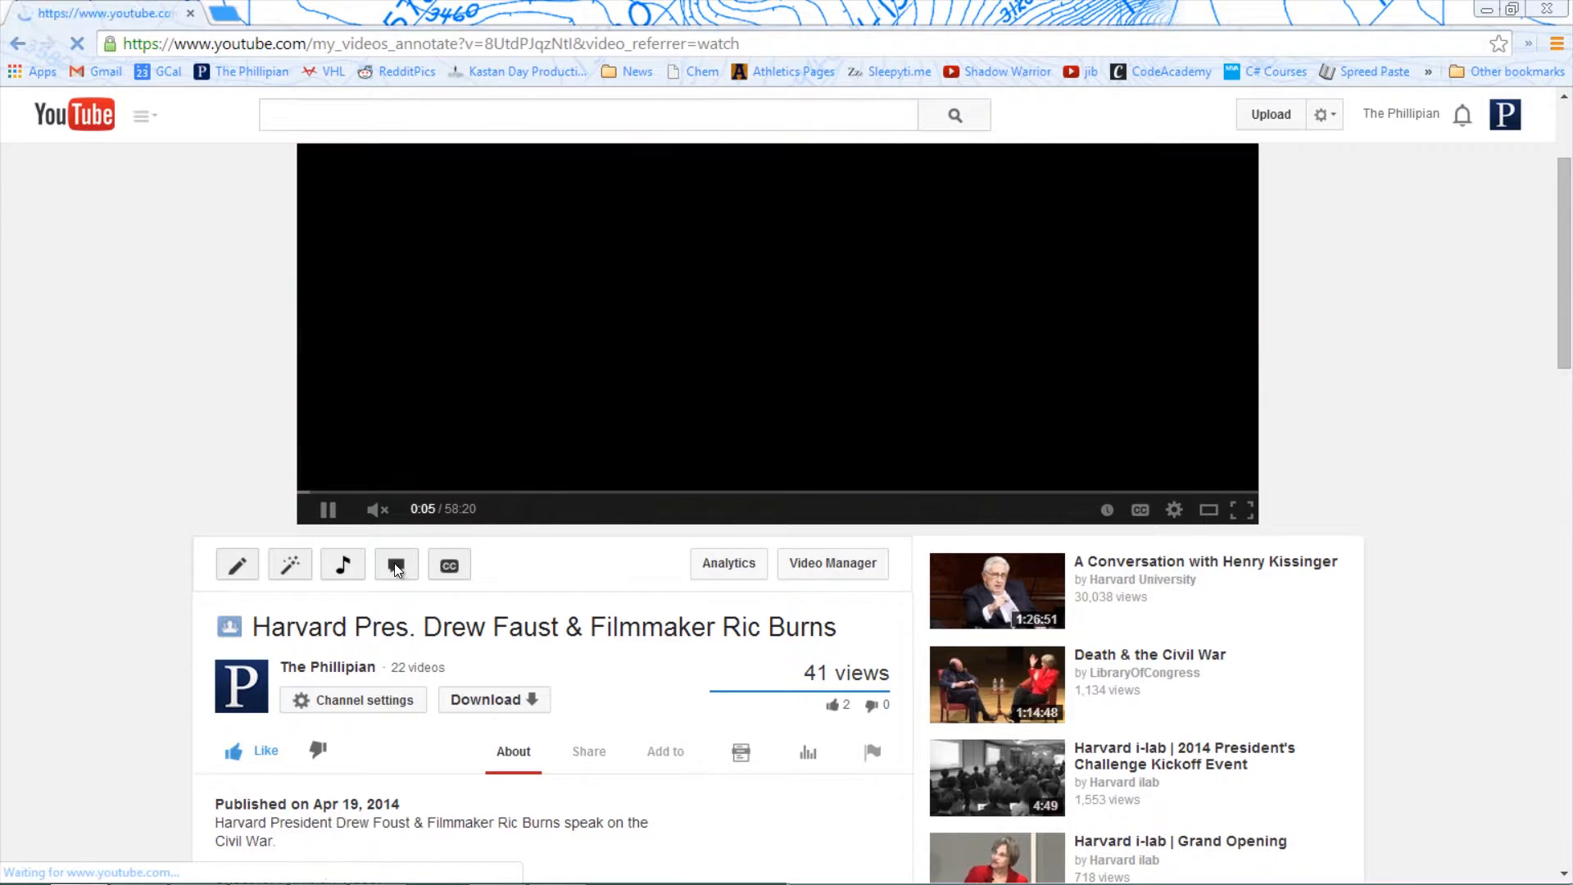
{"action": "scroll", "coordinate": [395, 563], "scroll_direction": "down", "scroll_amount": 2}
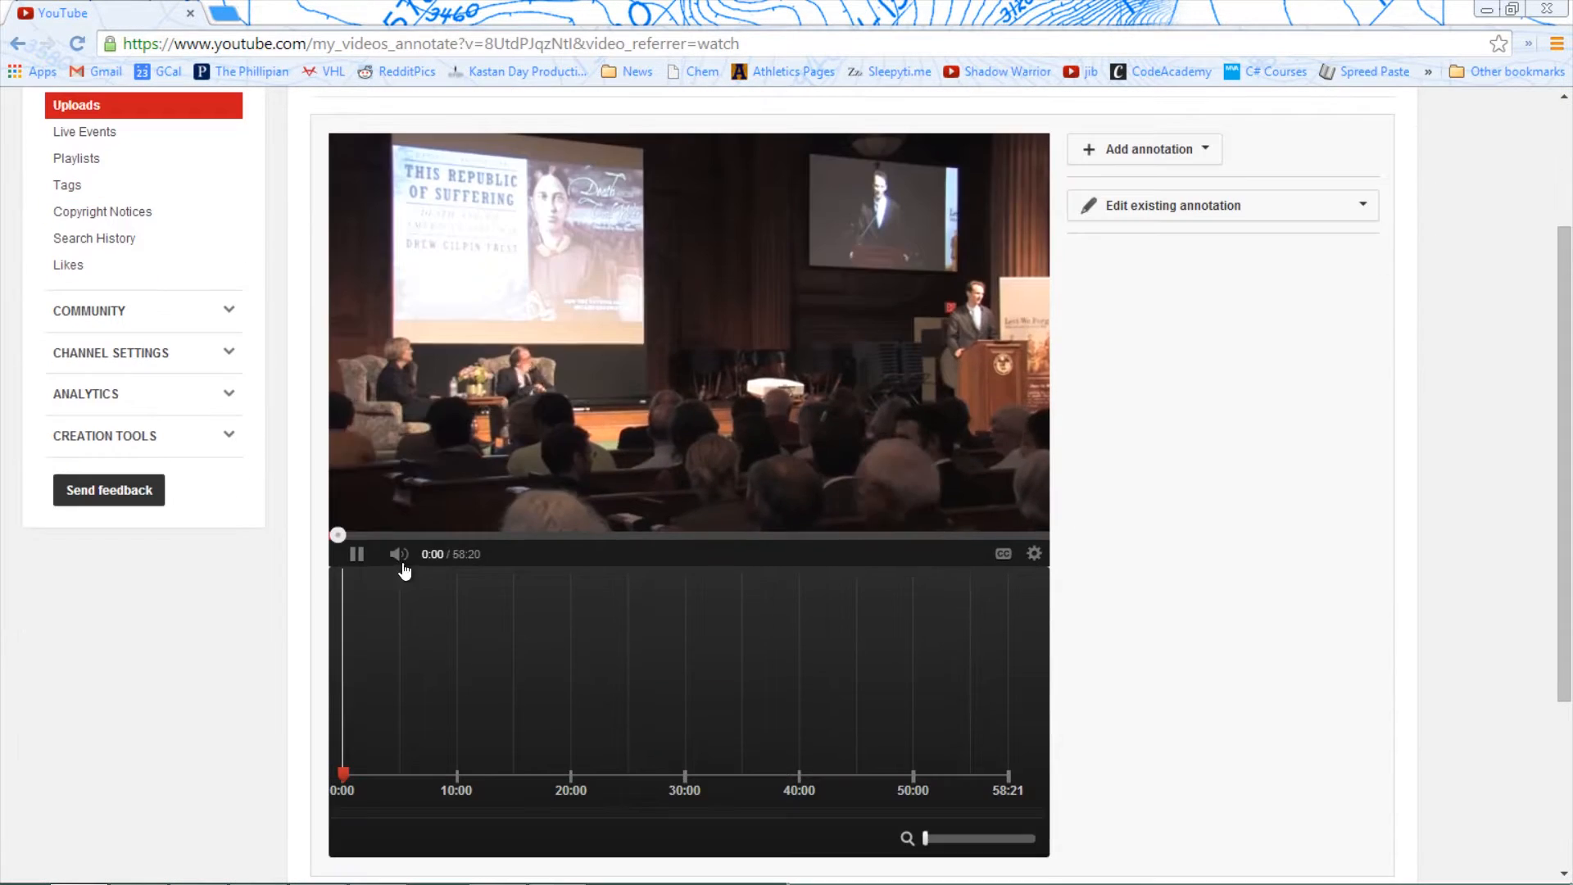
{"action": "left_click", "coordinate": [399, 555]}
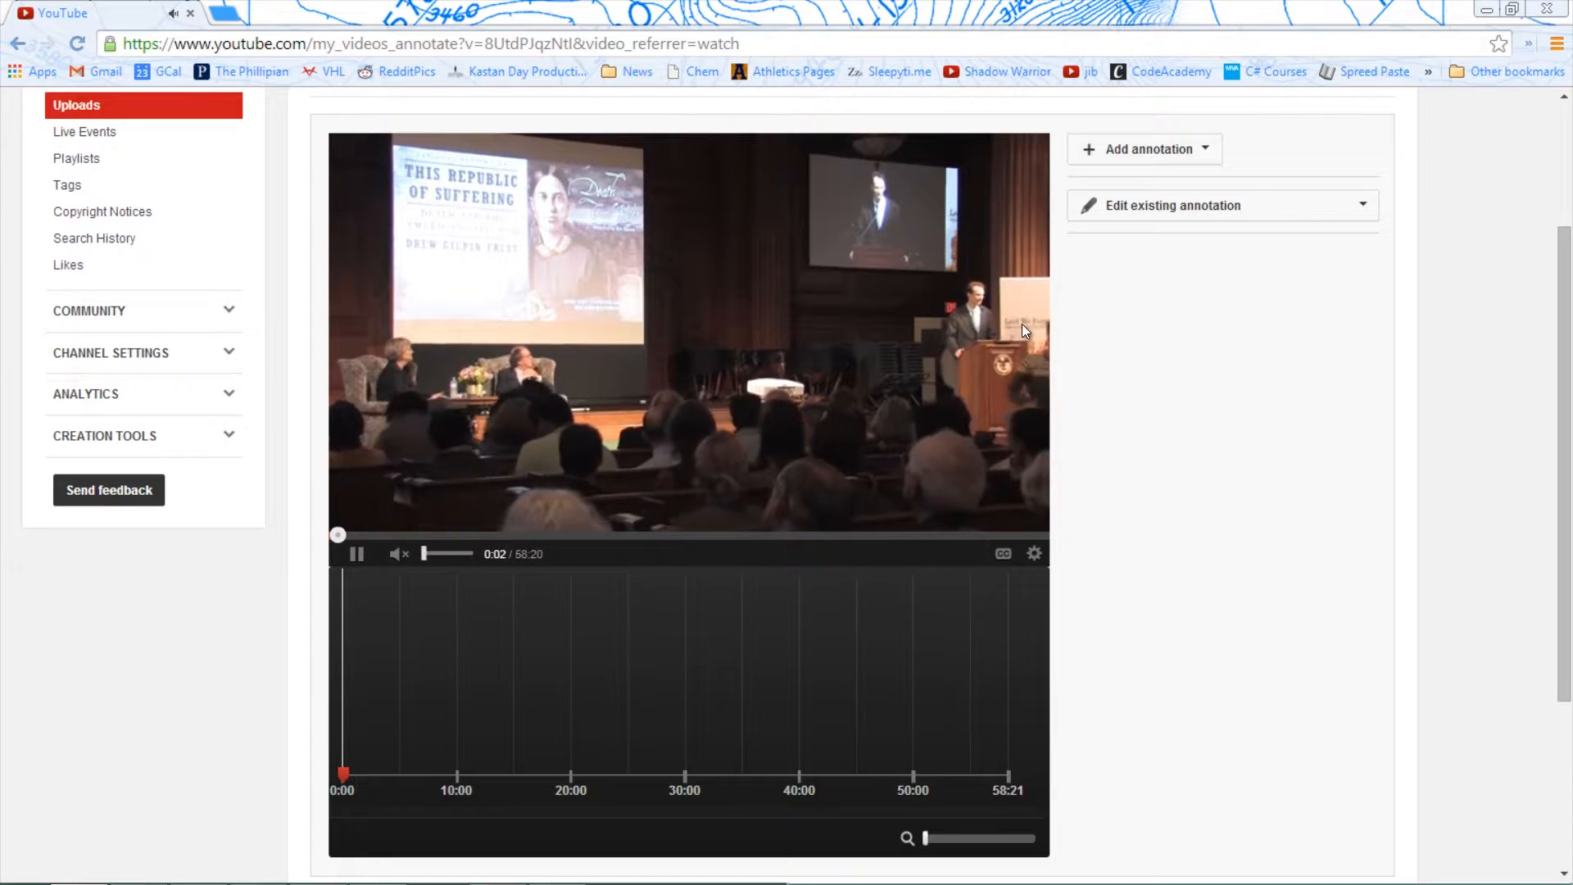
Move the playback to the end screen with the Featured and Latest videos and pause it at 57:10.
{"action": "left_click", "coordinate": [1020, 537]}
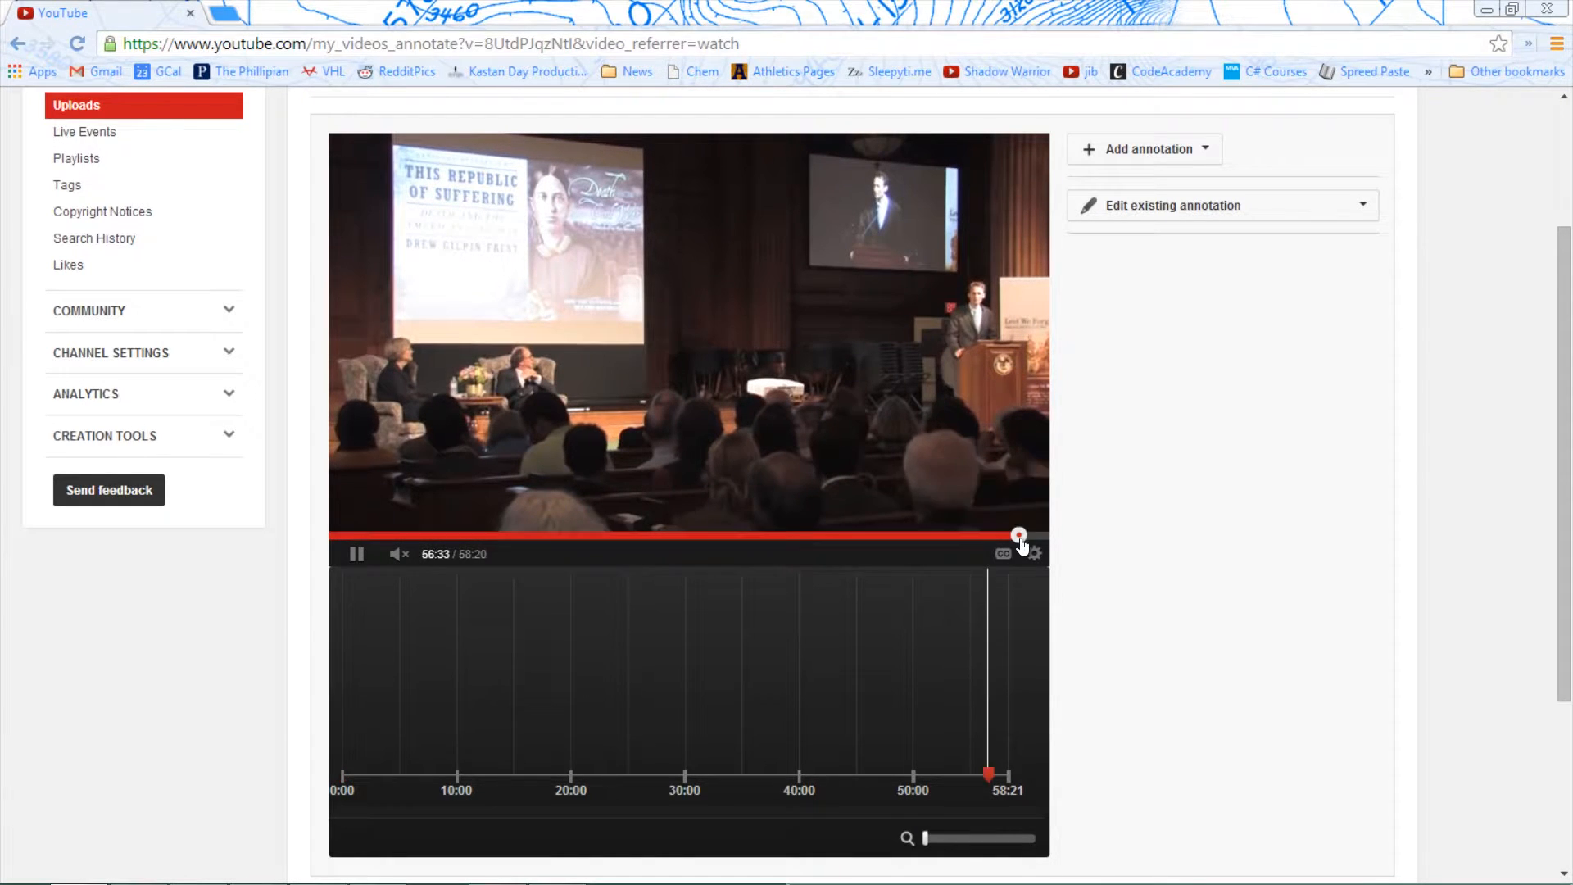
{"action": "left_click", "coordinate": [1029, 541]}
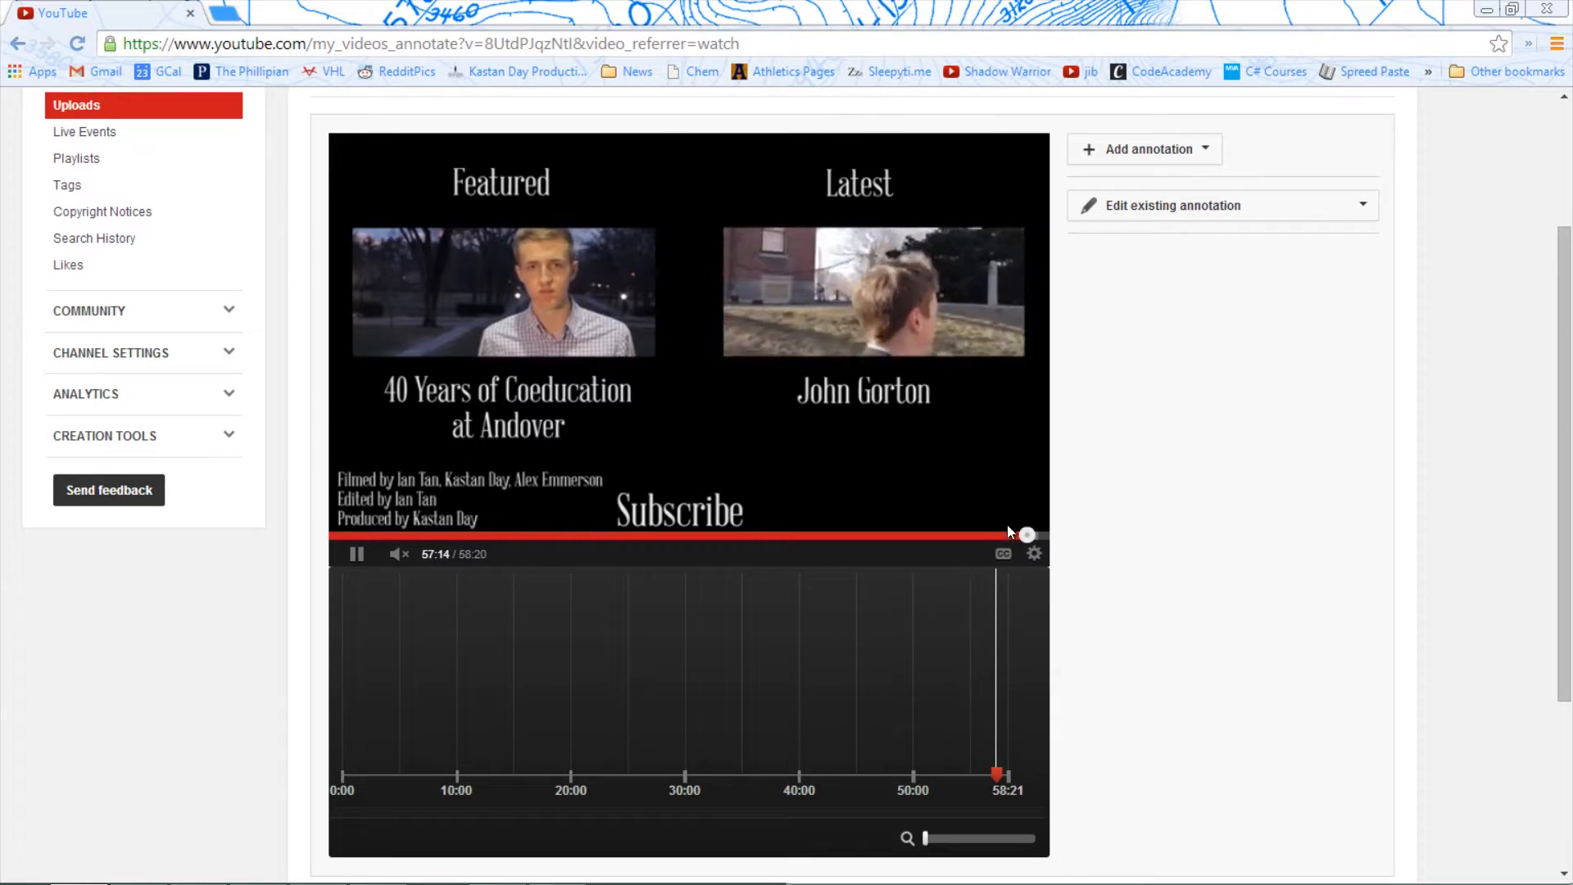
{"action": "left_click", "coordinate": [1019, 534]}
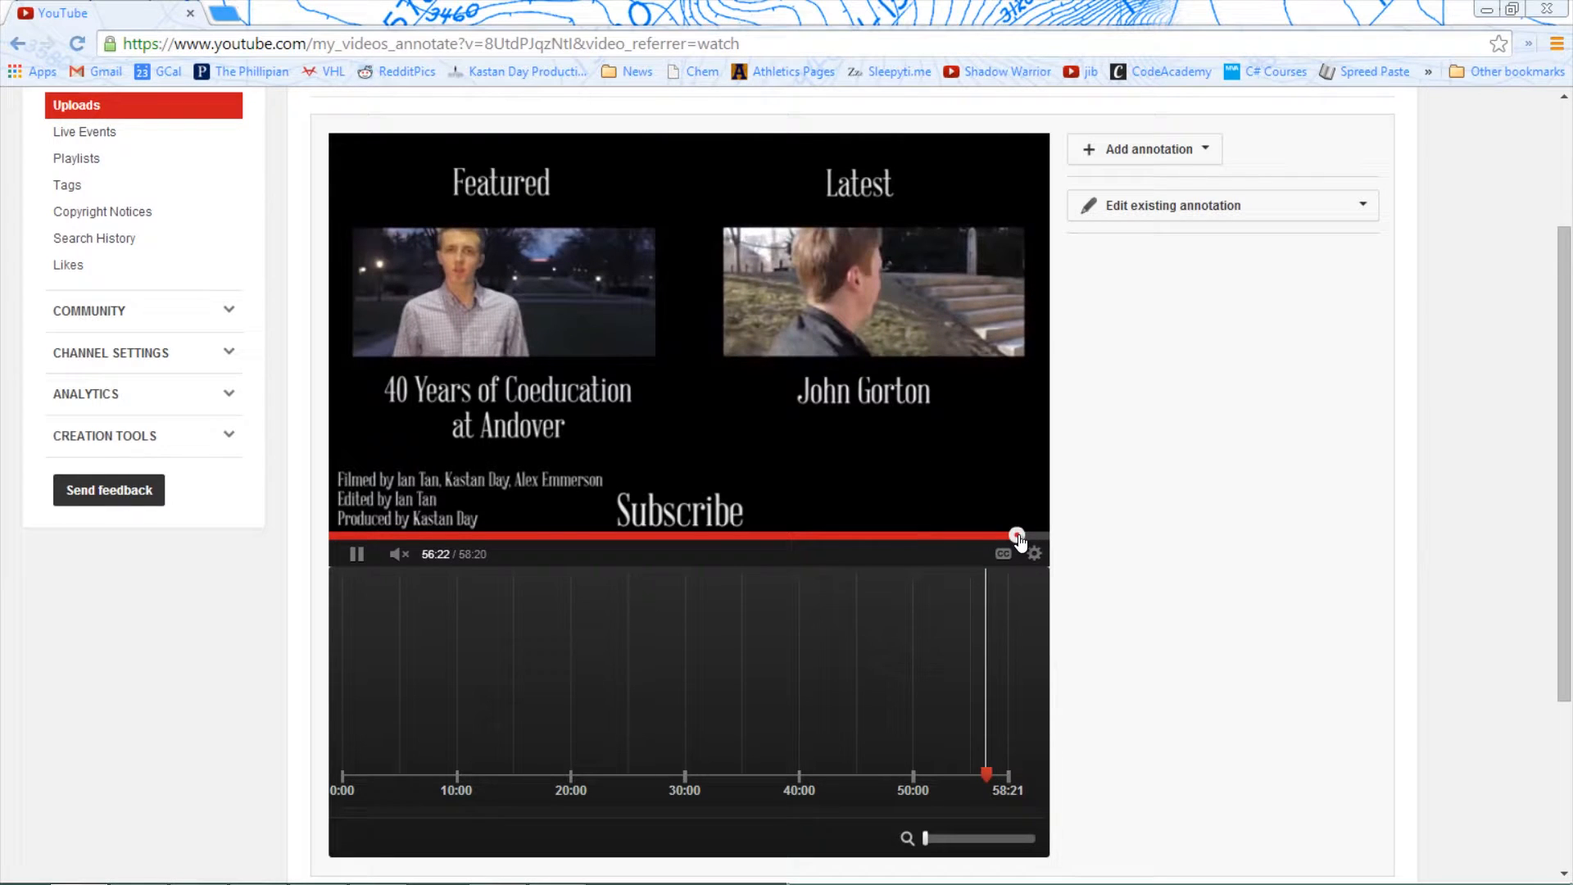
{"action": "left_click", "coordinate": [990, 652]}
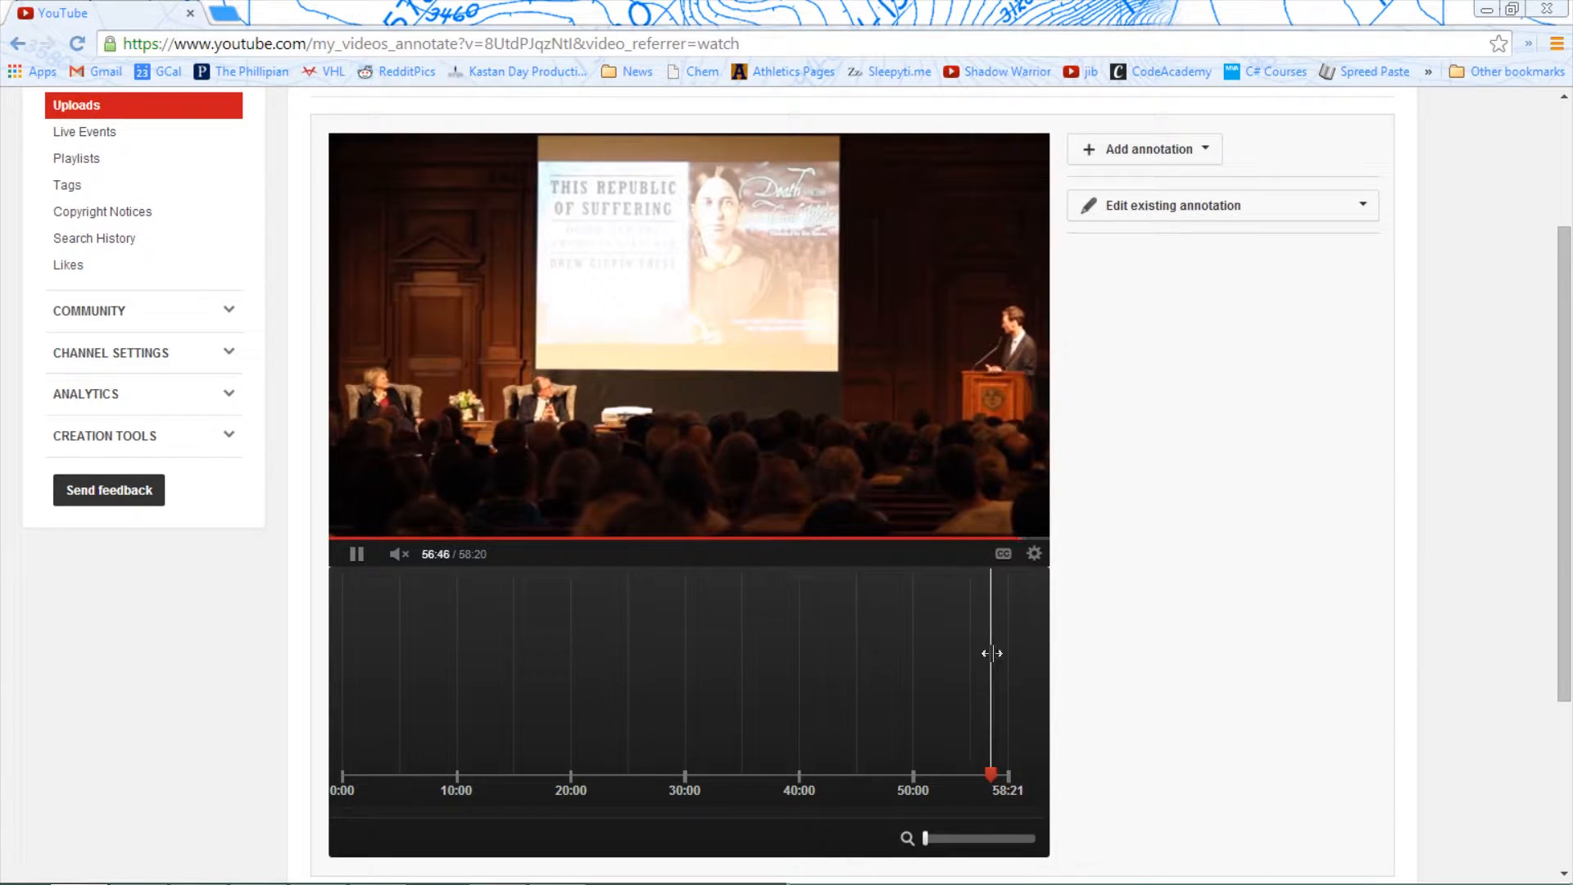
{"action": "left_click", "coordinate": [953, 490]}
{"action": "left_click", "coordinate": [357, 556]}
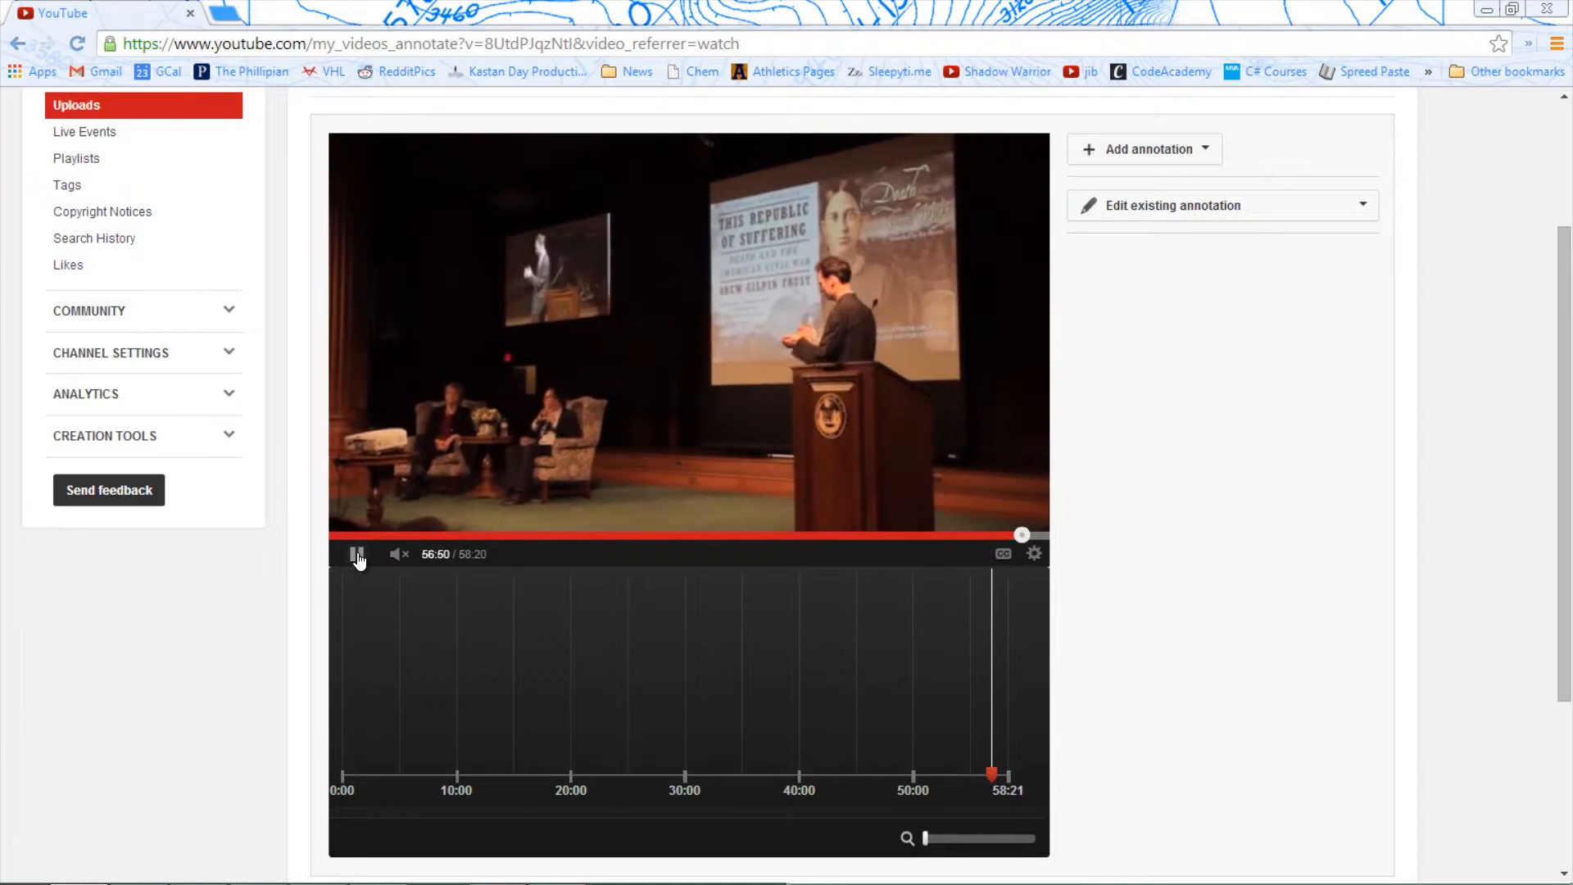
{"action": "left_click", "coordinate": [1026, 535]}
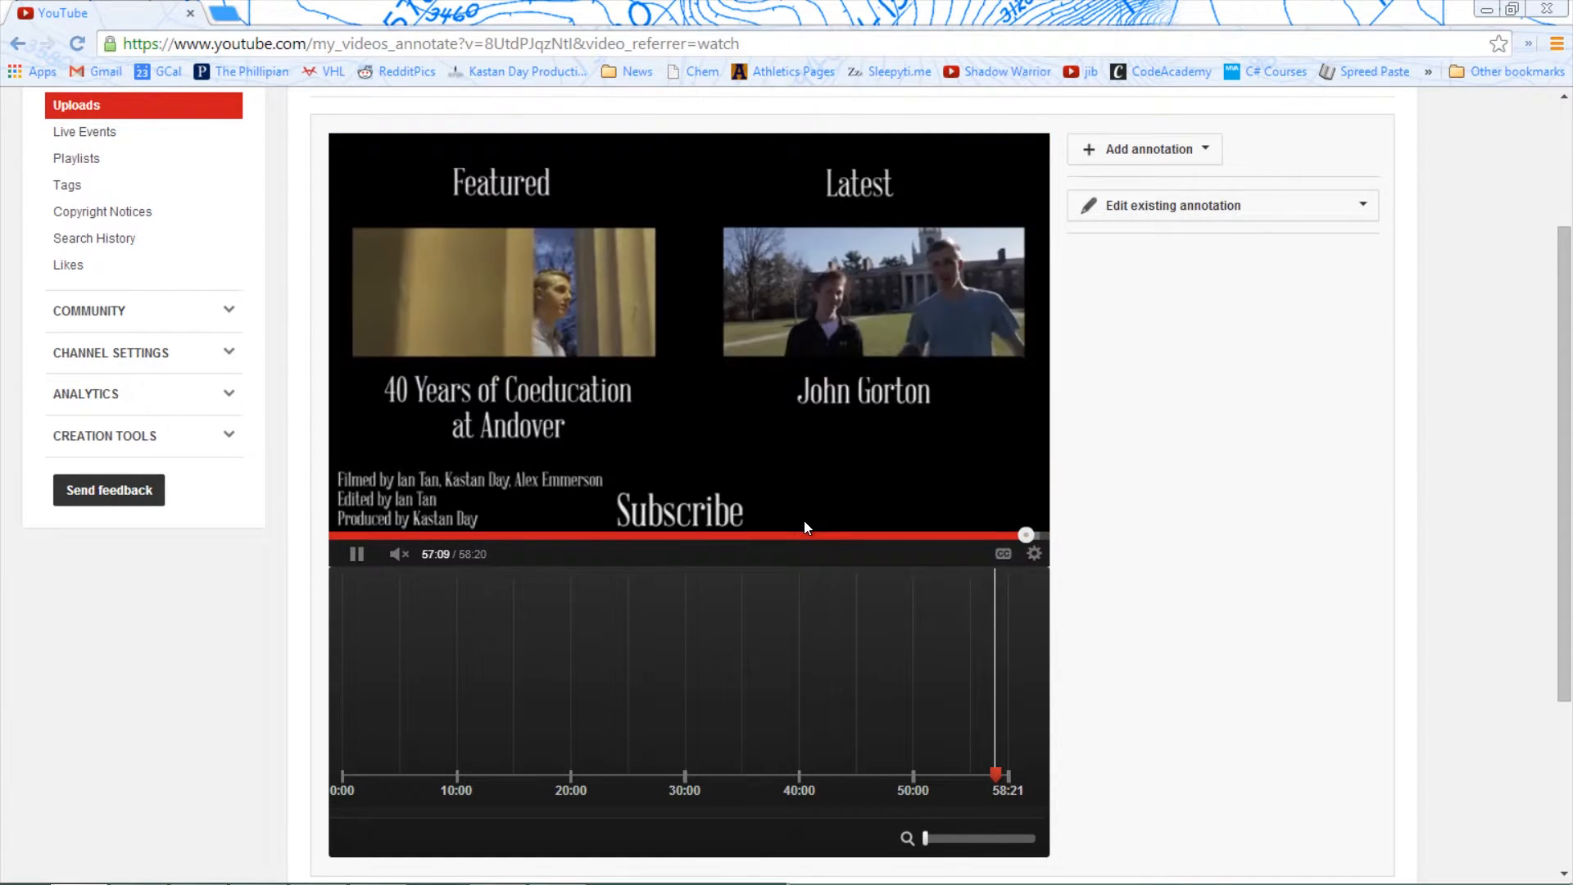
{"action": "left_click", "coordinate": [804, 475]}
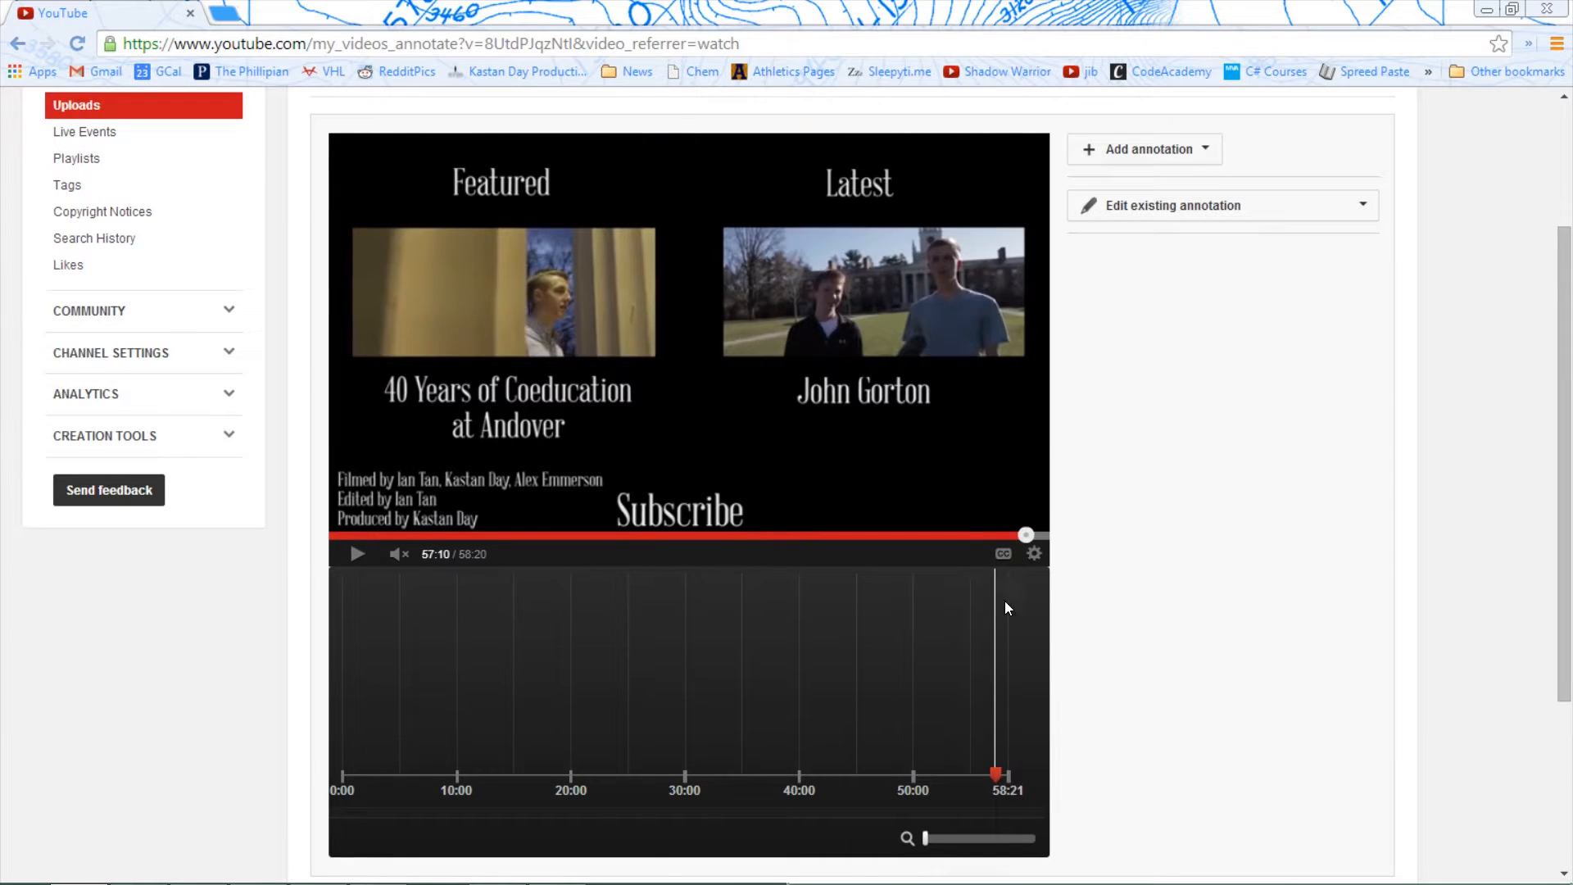
{"action": "scroll", "coordinate": [1133, 639], "scroll_direction": "down", "scroll_amount": 3}
{"action": "scroll", "coordinate": [1169, 667], "scroll_direction": "up", "scroll_amount": 5}
{"action": "scroll", "coordinate": [1169, 647], "scroll_direction": "down", "scroll_amount": 4}
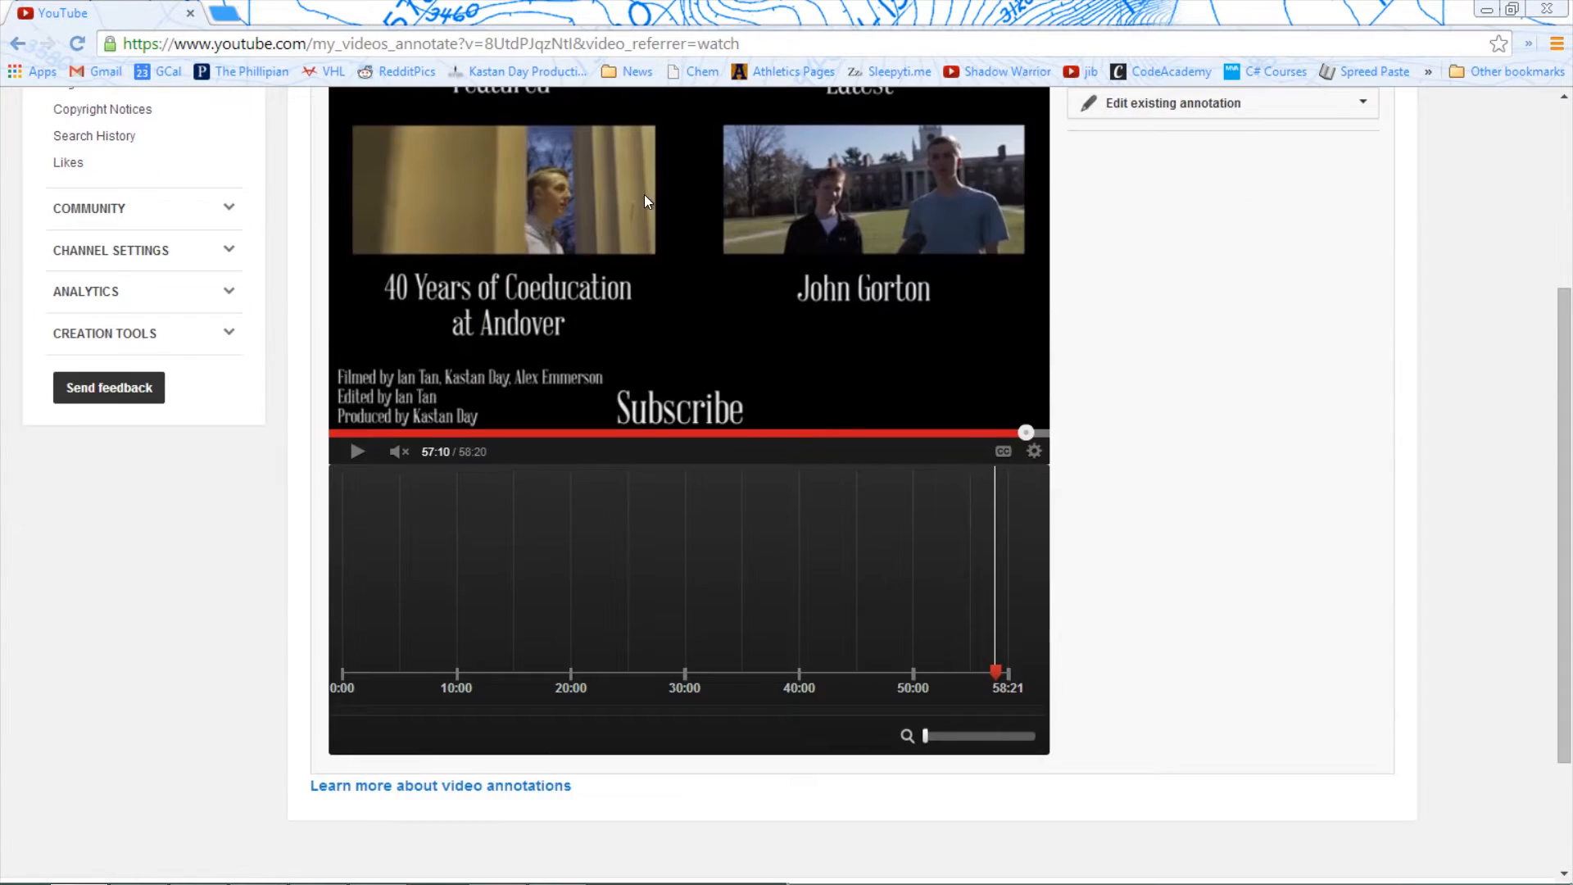
{"action": "scroll", "coordinate": [551, 363], "scroll_direction": "up", "scroll_amount": 1}
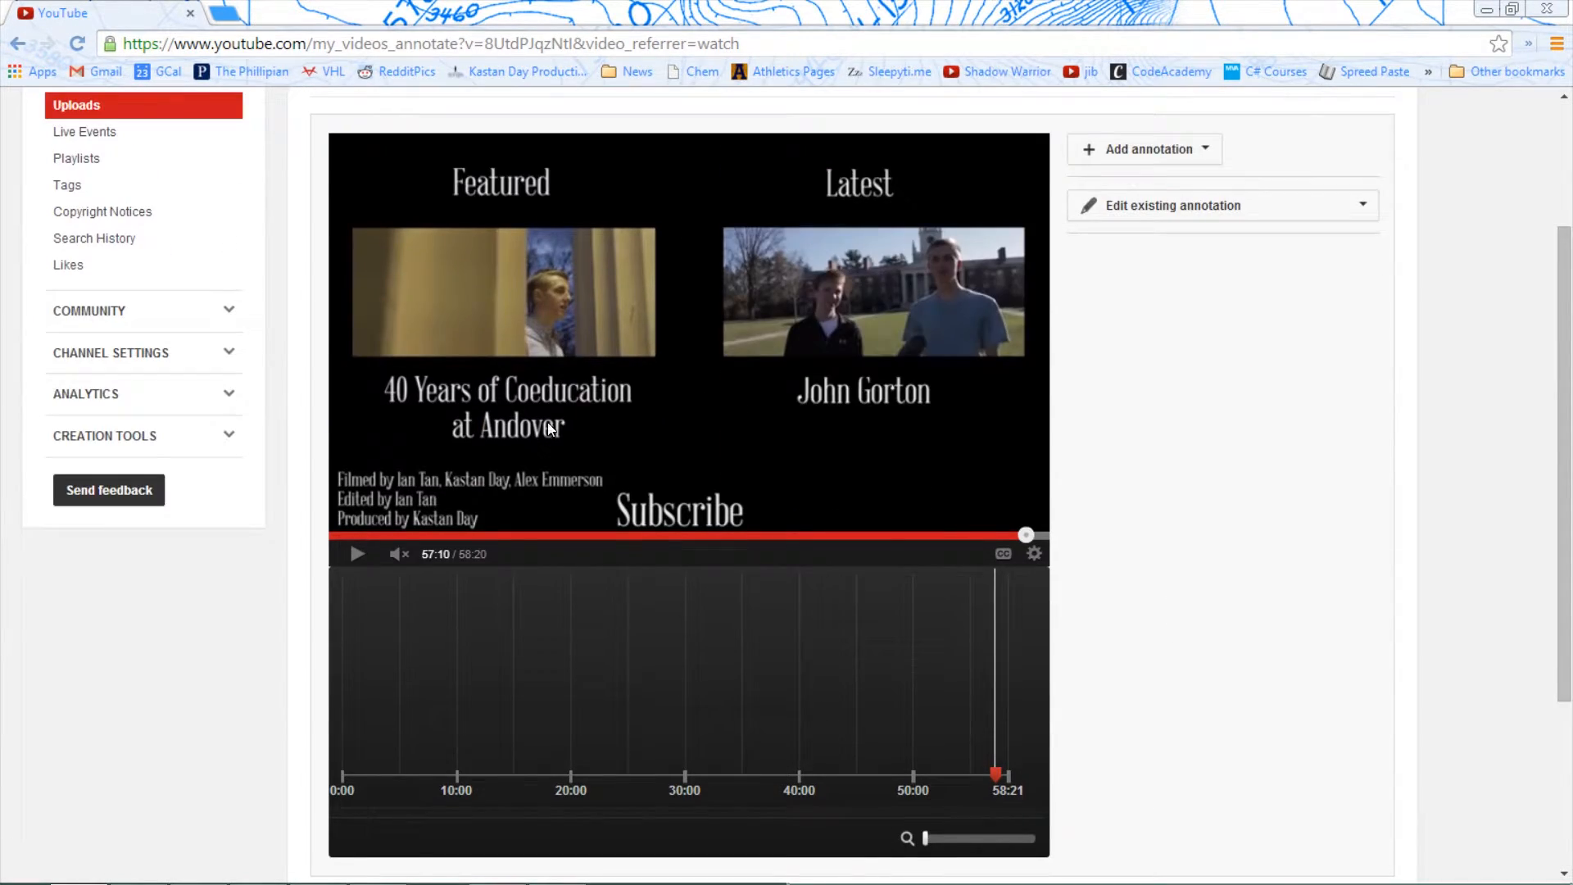
Load youtube.com in a new browser tab and open the Video Manager's uploads list there.
{"action": "left_click", "coordinate": [223, 13]}
{"action": "type", "text": "youtube.com"}
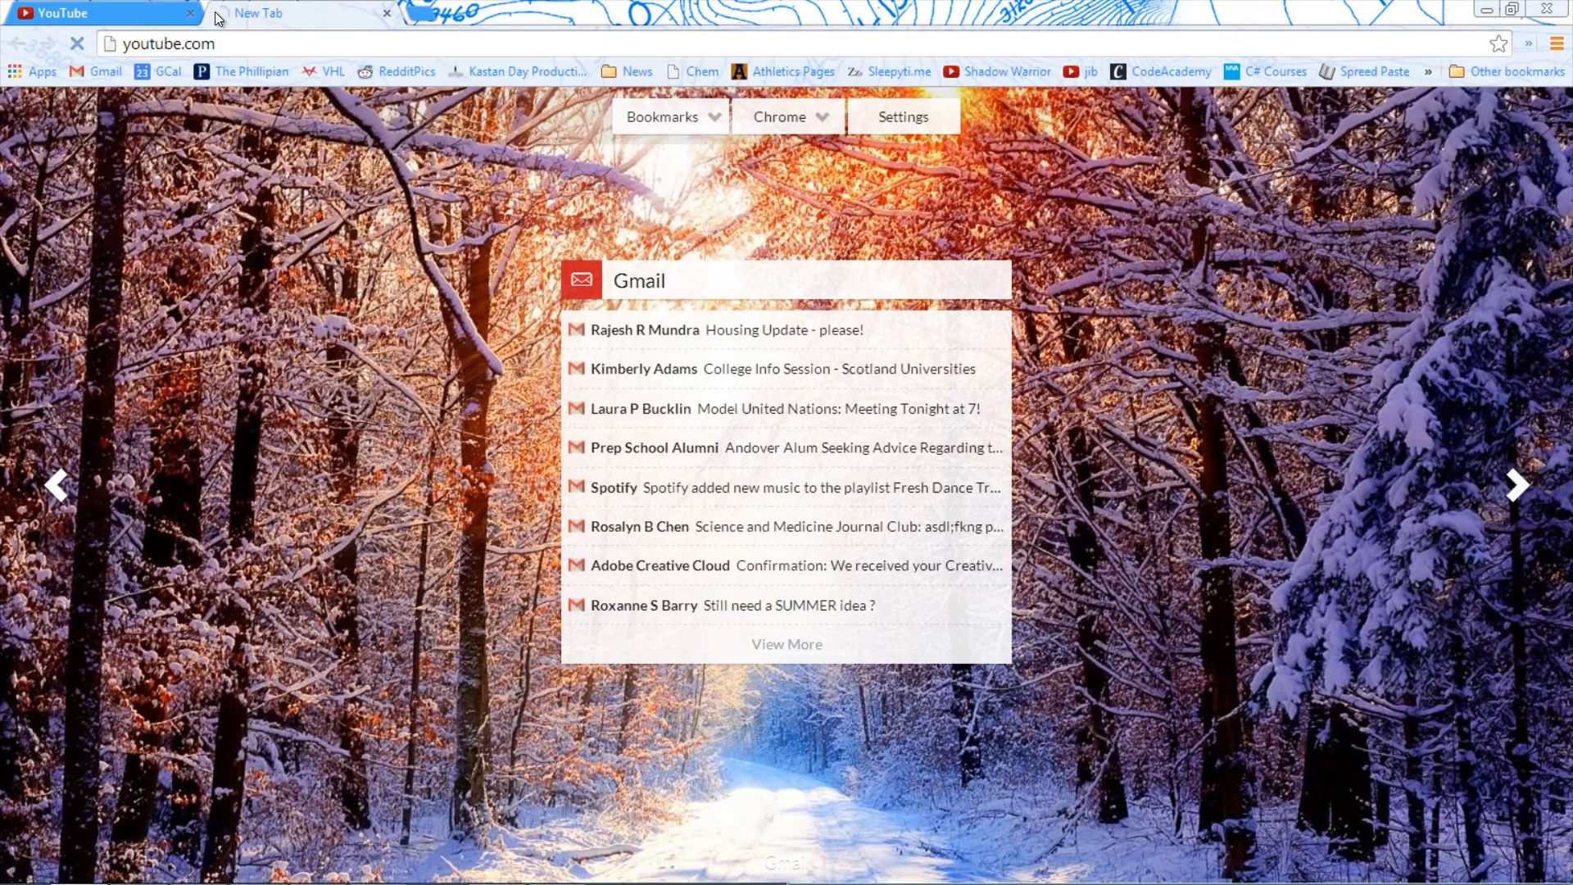
{"action": "key", "text": "Return"}
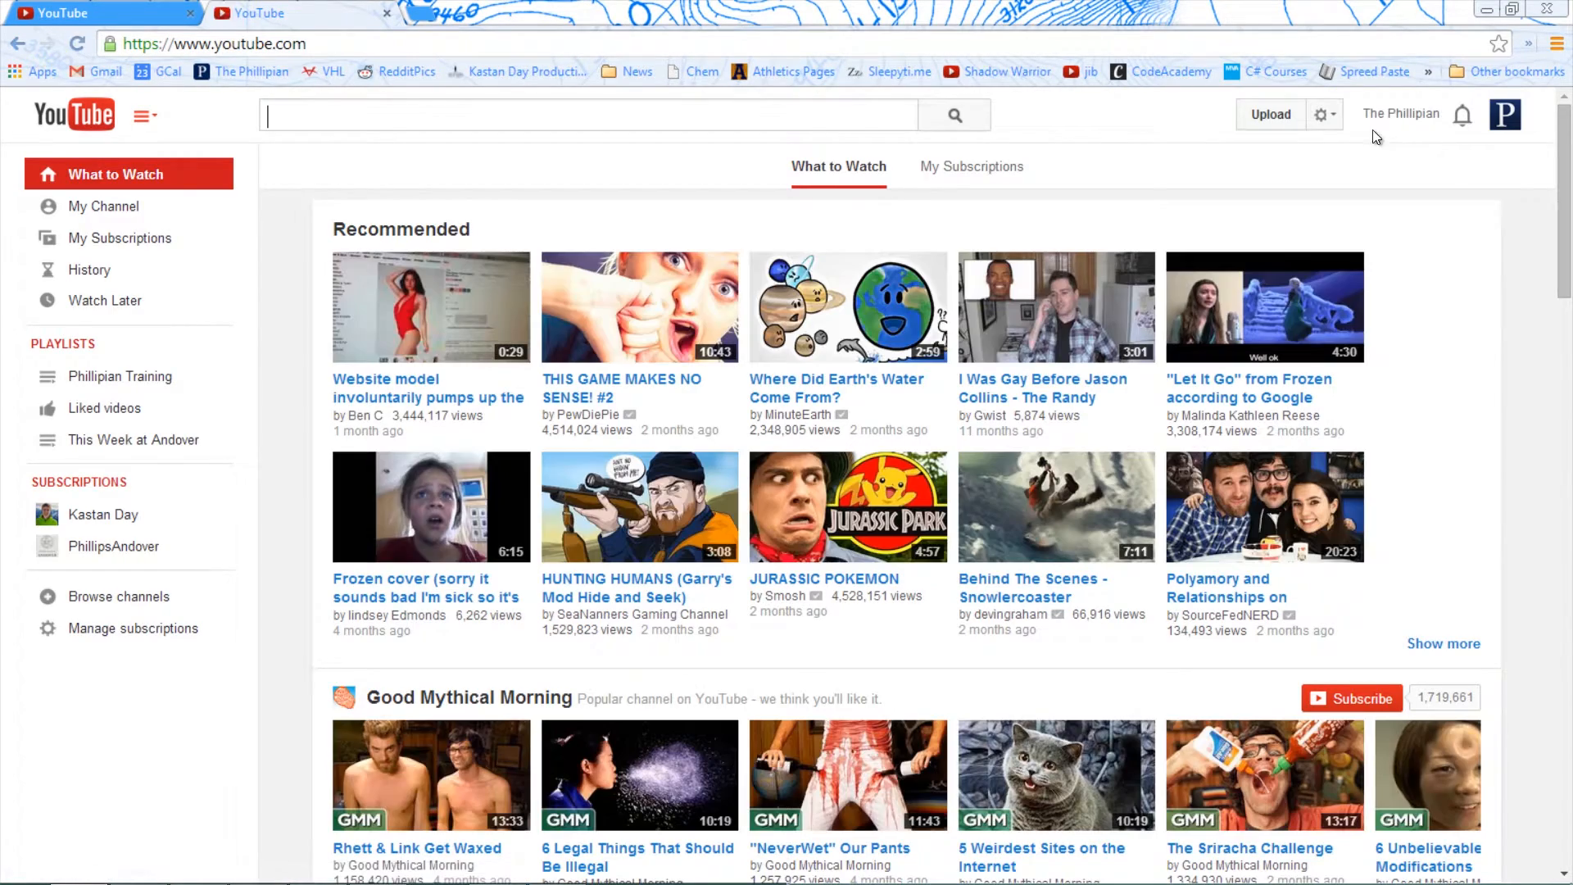
{"action": "left_click", "coordinate": [1335, 121]}
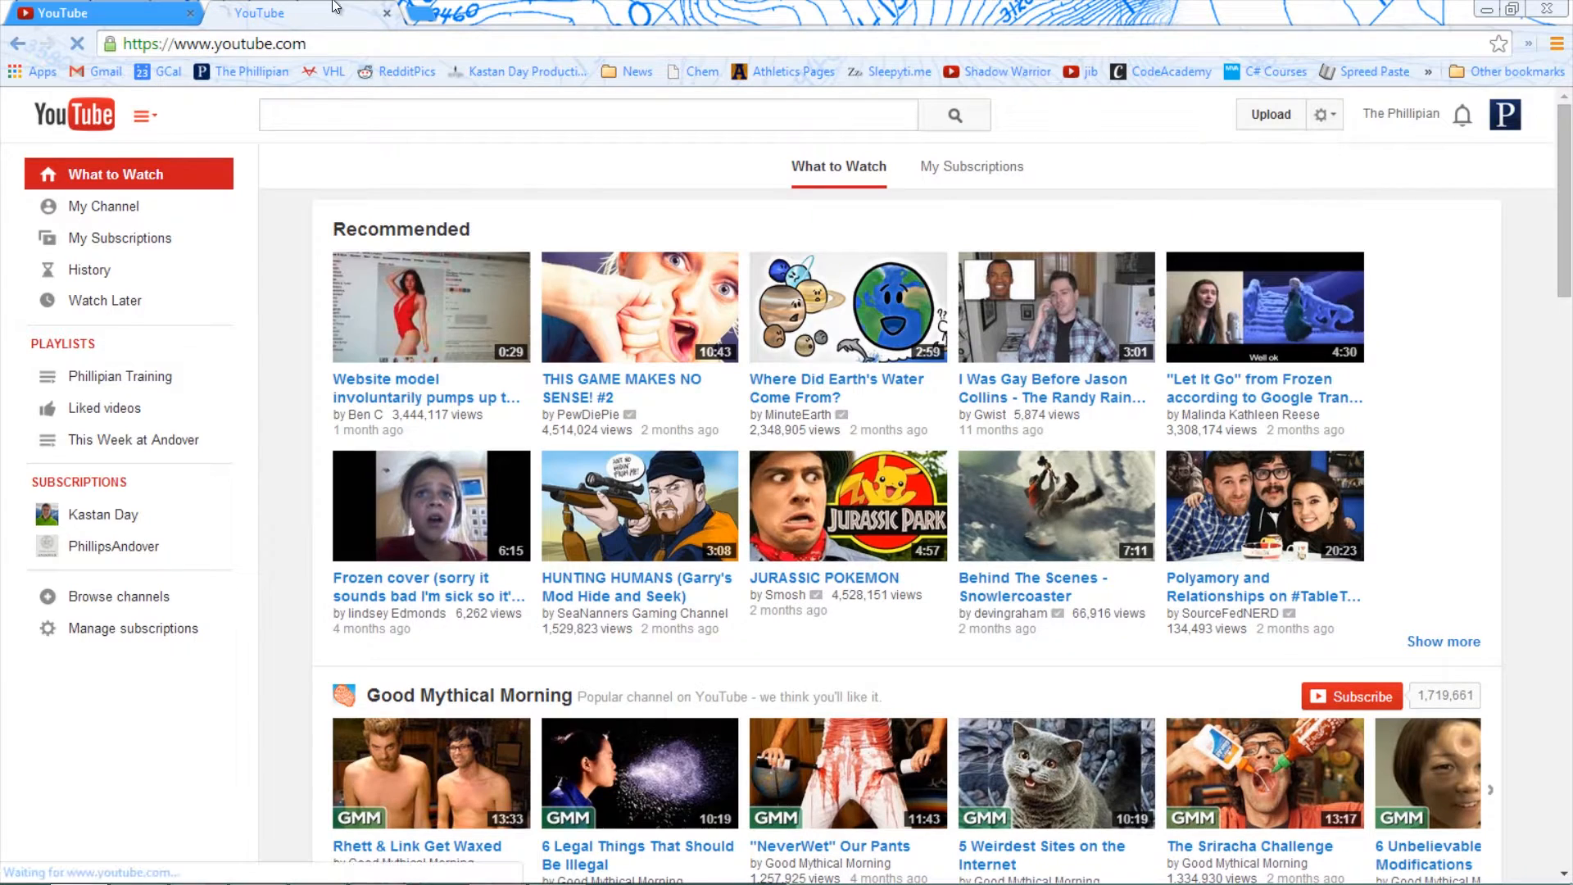
{"action": "left_click", "coordinate": [125, 10]}
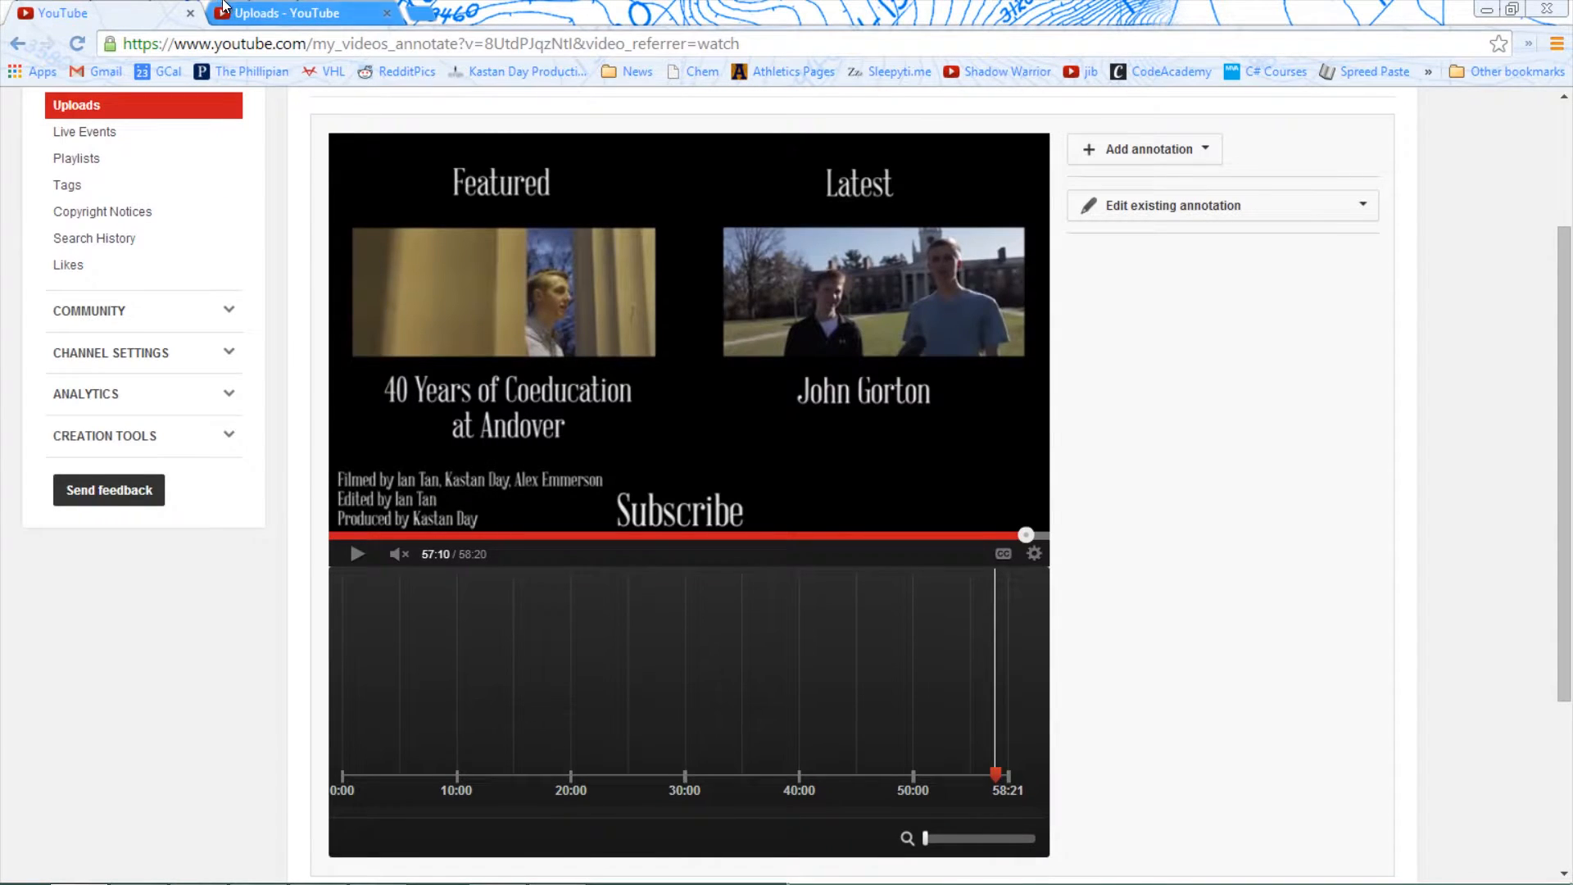
{"action": "left_click", "coordinate": [224, 10]}
Copy the web address of the uploaded video "Coed@40" and return to the annotations editor.
{"action": "scroll", "coordinate": [686, 396], "scroll_direction": "down", "scroll_amount": 1}
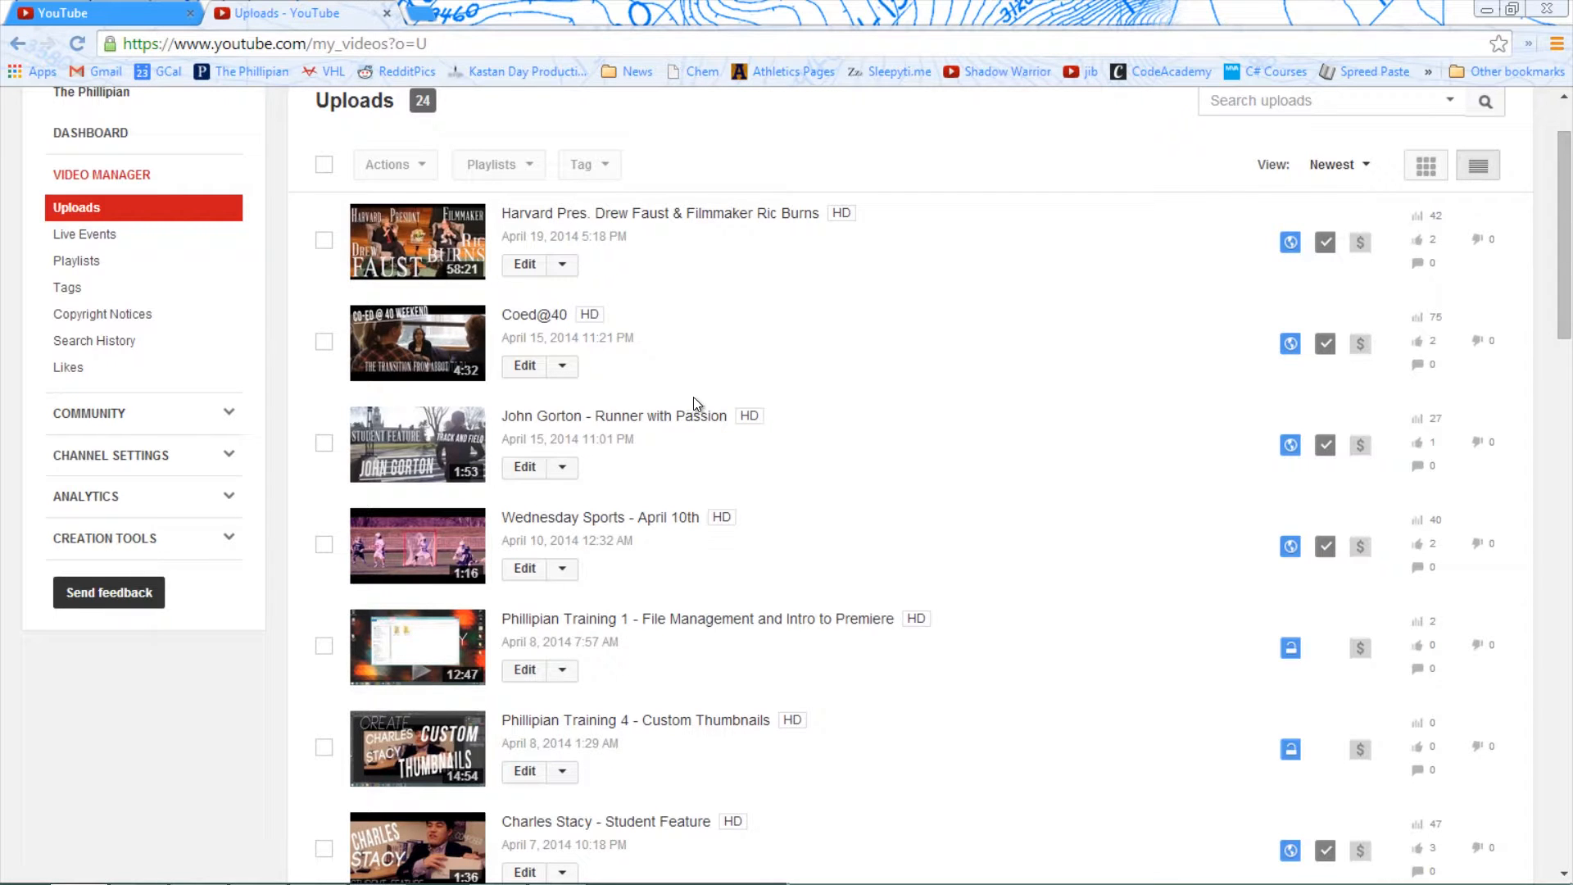
{"action": "left_click", "coordinate": [447, 327]}
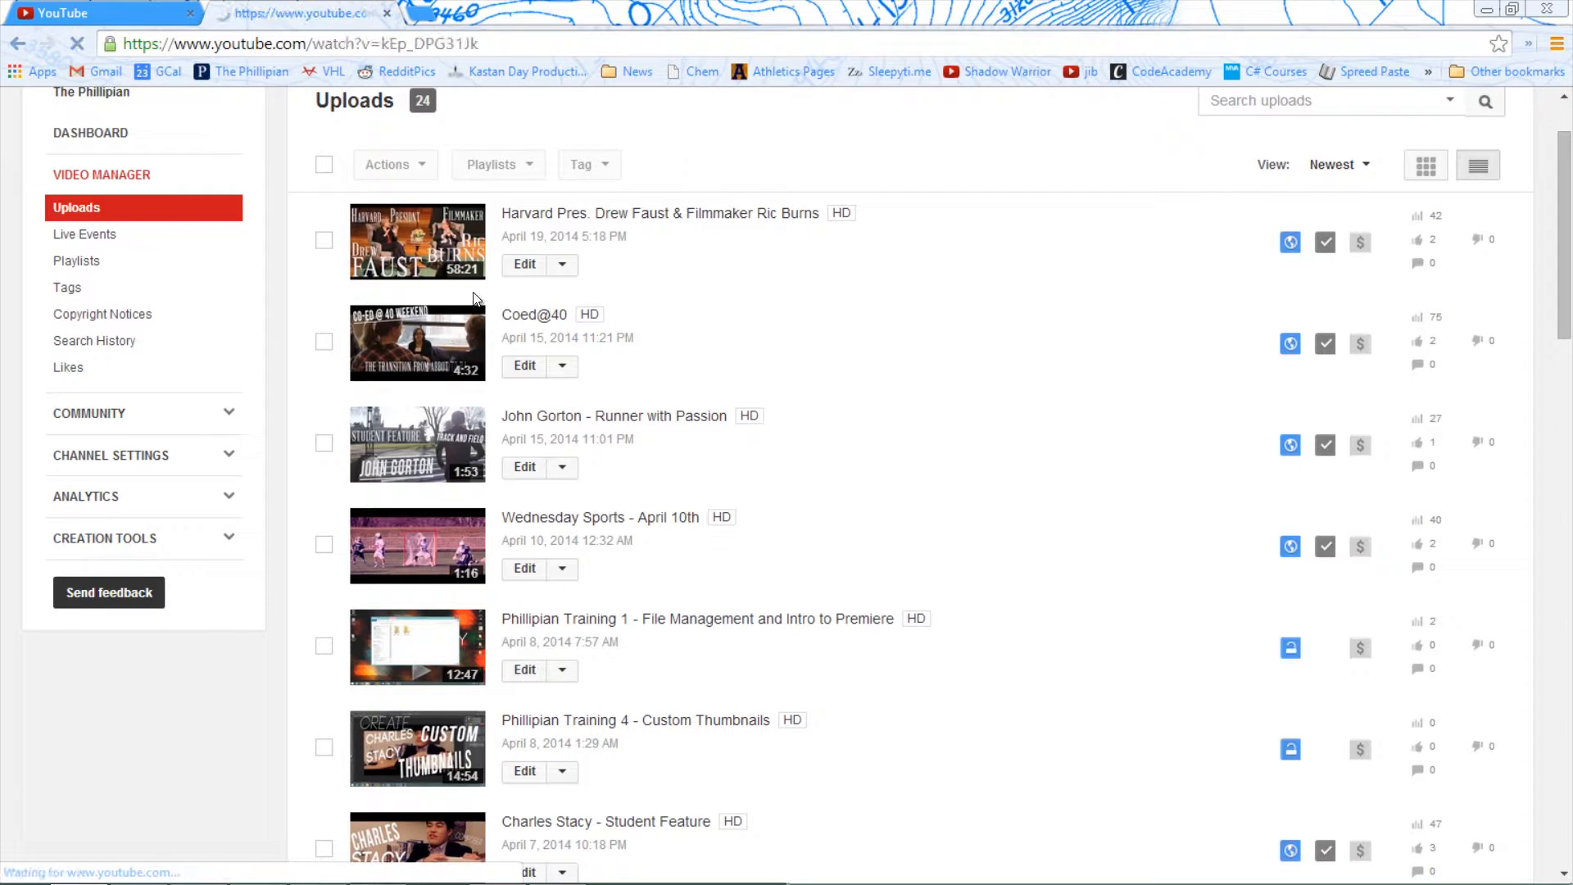
{"action": "left_click", "coordinate": [371, 43]}
{"action": "key", "text": "ctrl+c"}
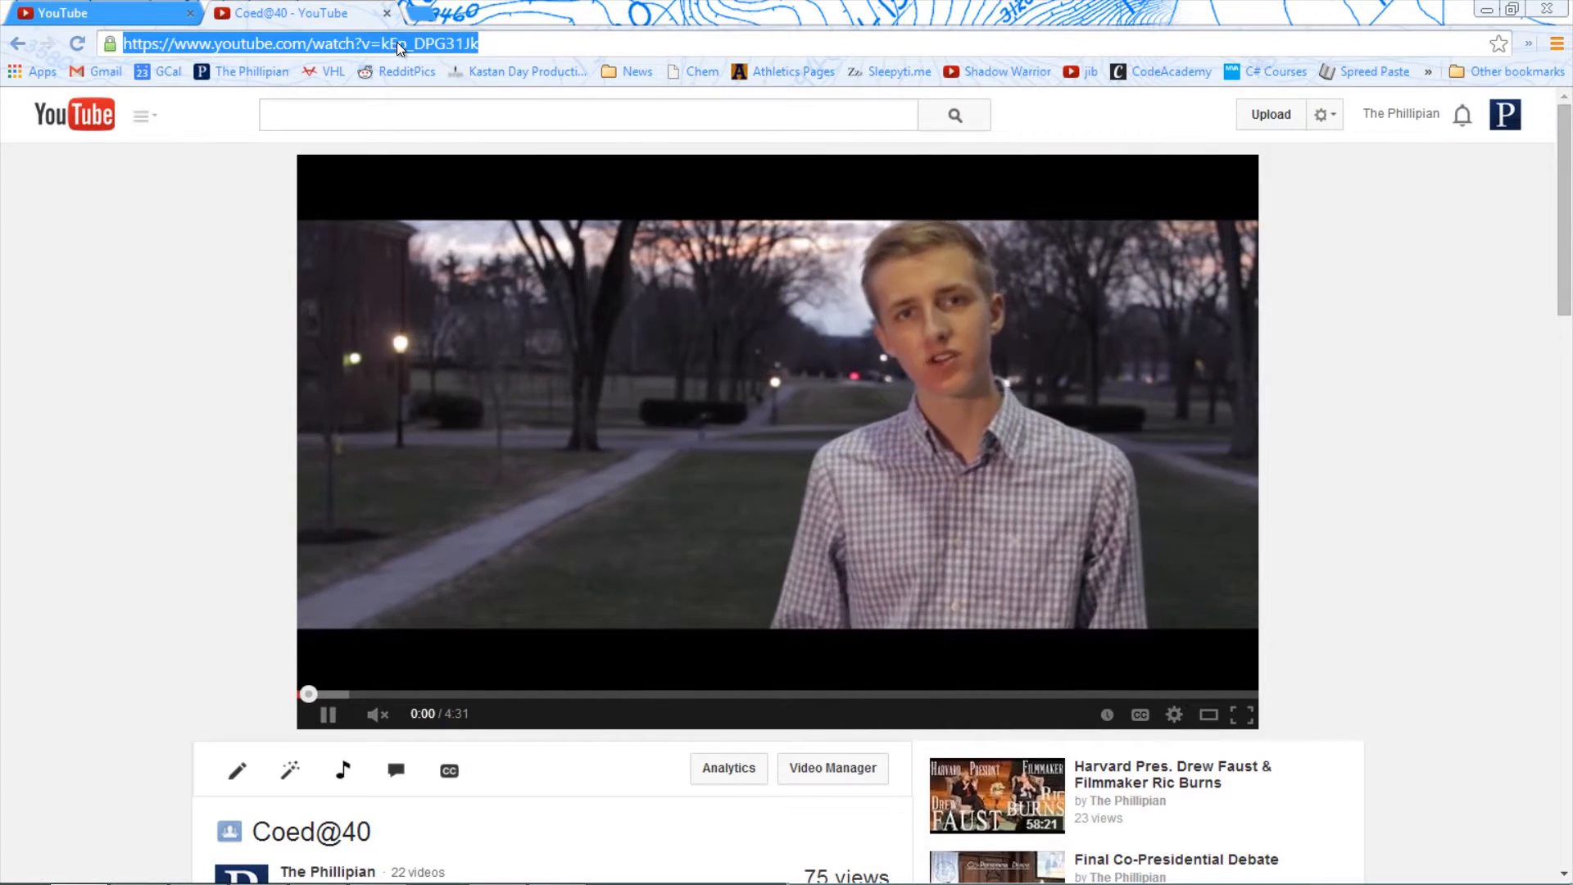
{"action": "key", "text": "alt+Left"}
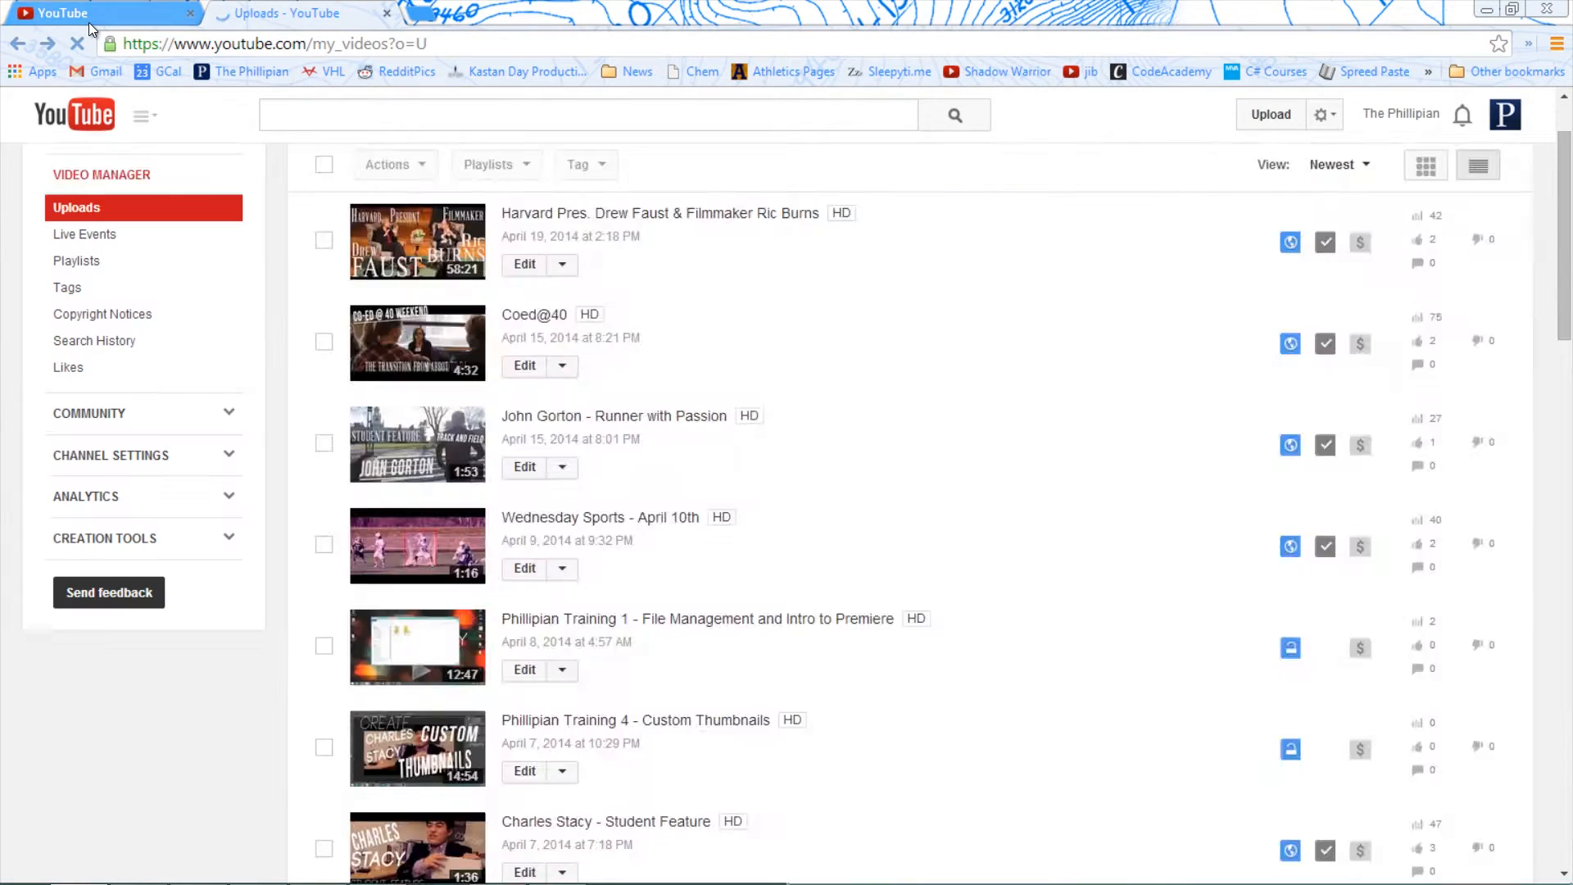
{"action": "left_click", "coordinate": [88, 22]}
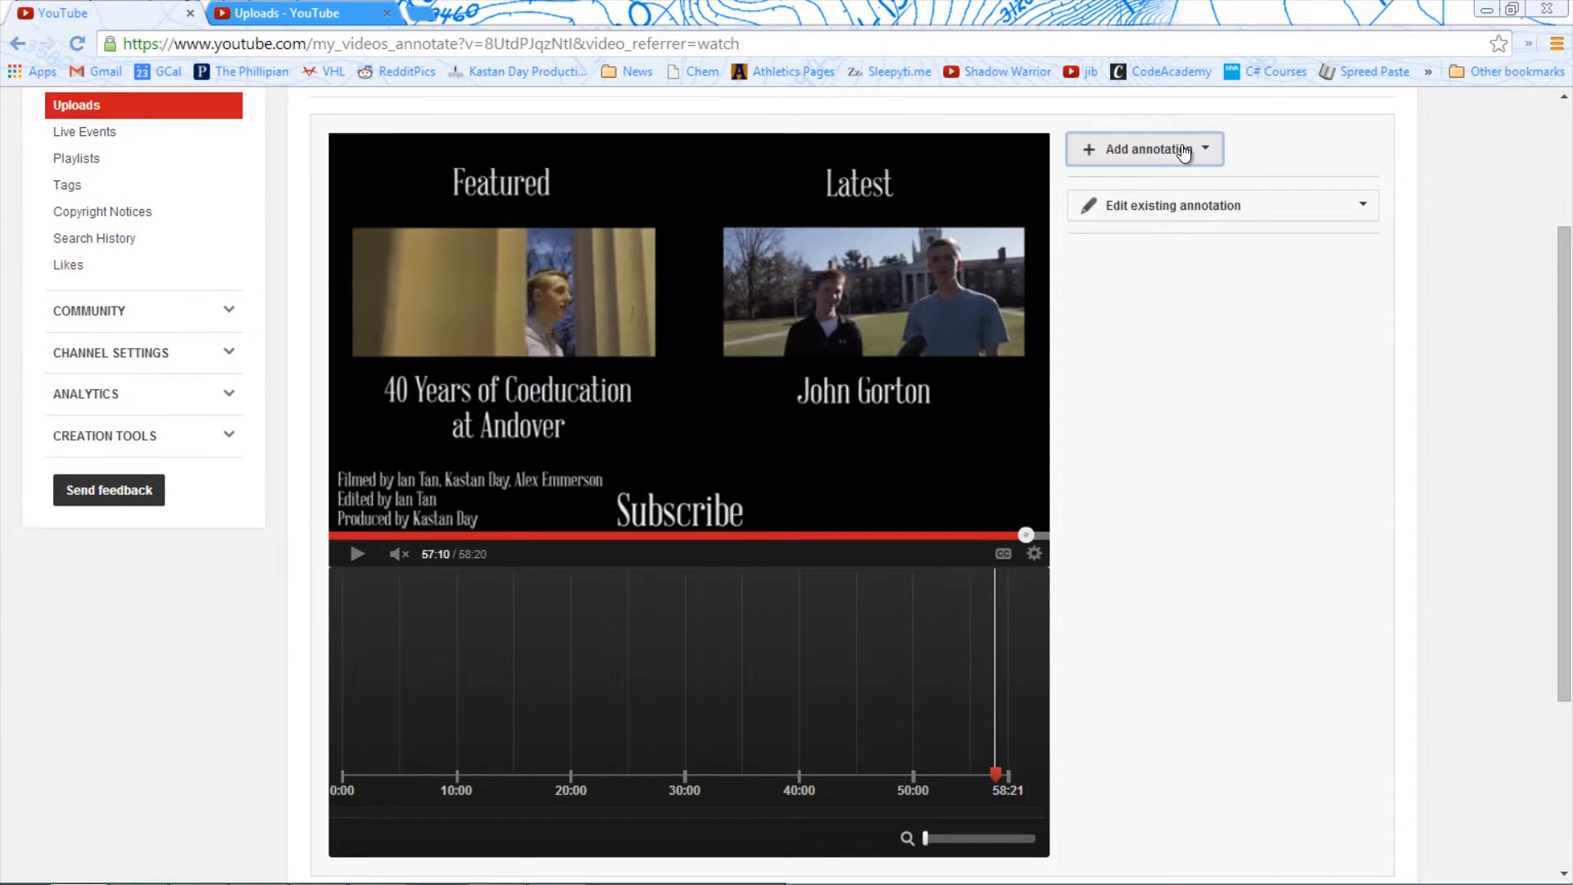
Add a Spotlight annotation to the end screen and link it to the copied "Coed@40" video address.
{"action": "left_click", "coordinate": [1149, 149]}
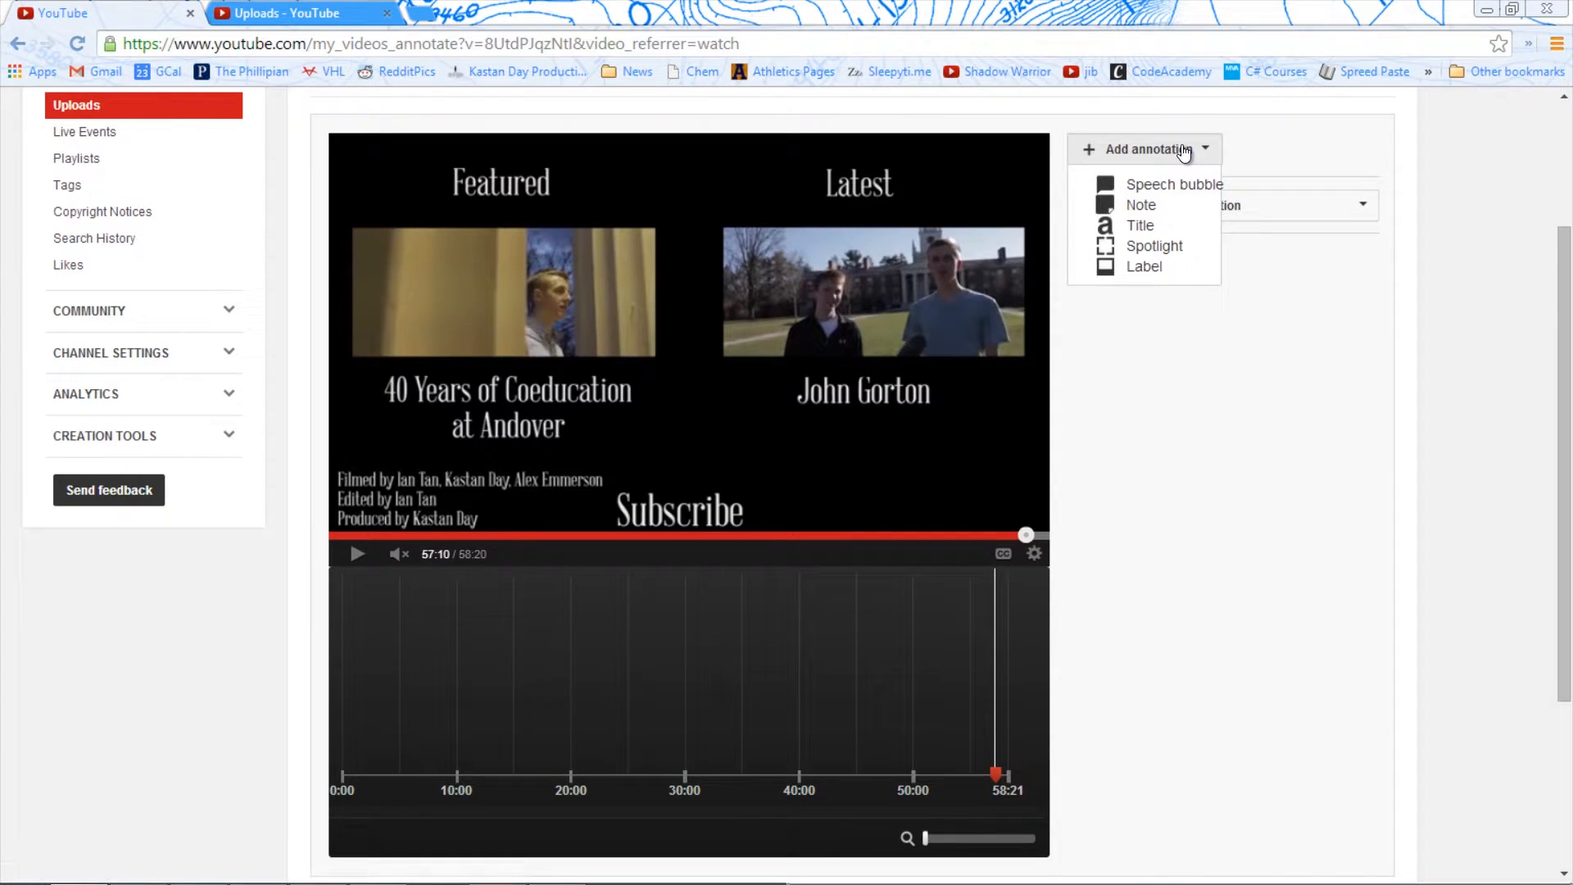
{"action": "left_click", "coordinate": [1188, 247]}
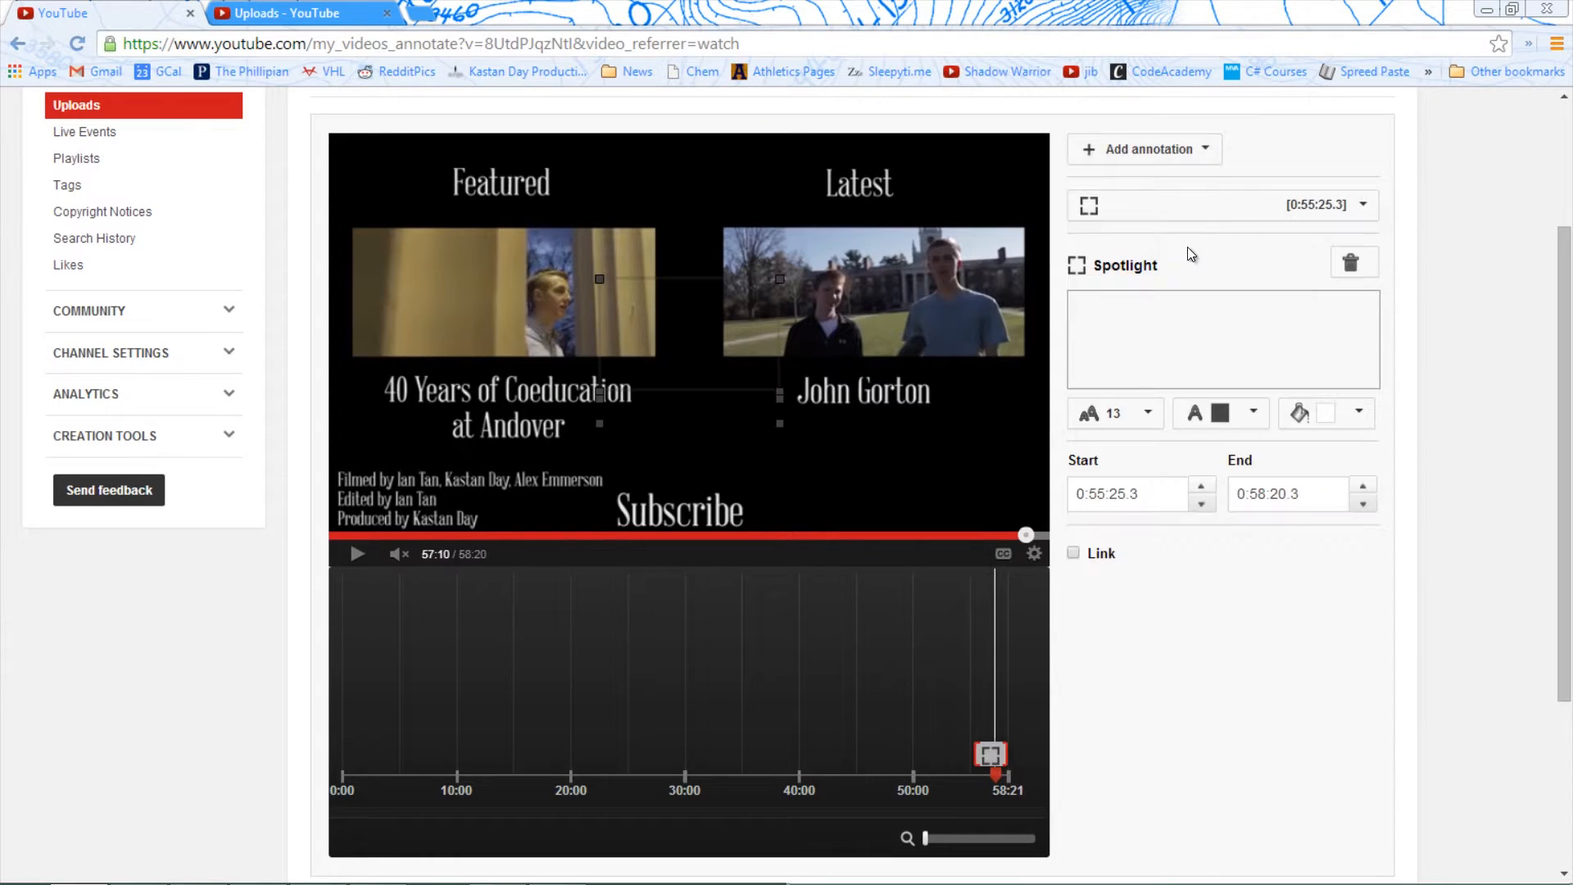
{"action": "left_click", "coordinate": [1214, 302]}
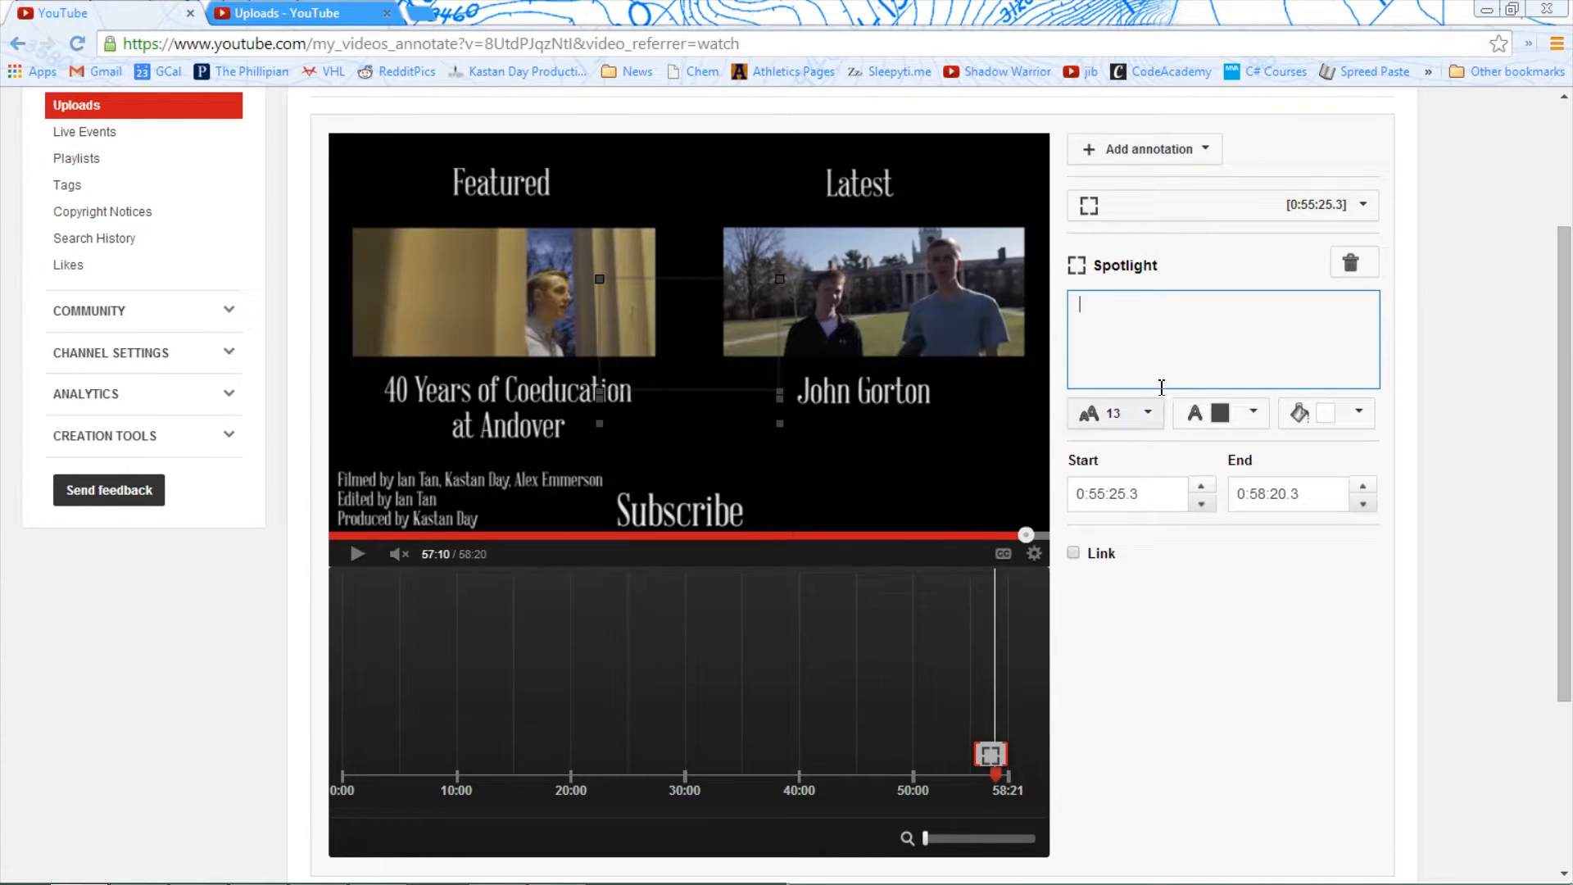
{"action": "left_click", "coordinate": [1074, 555]}
{"action": "left_click", "coordinate": [1108, 596]}
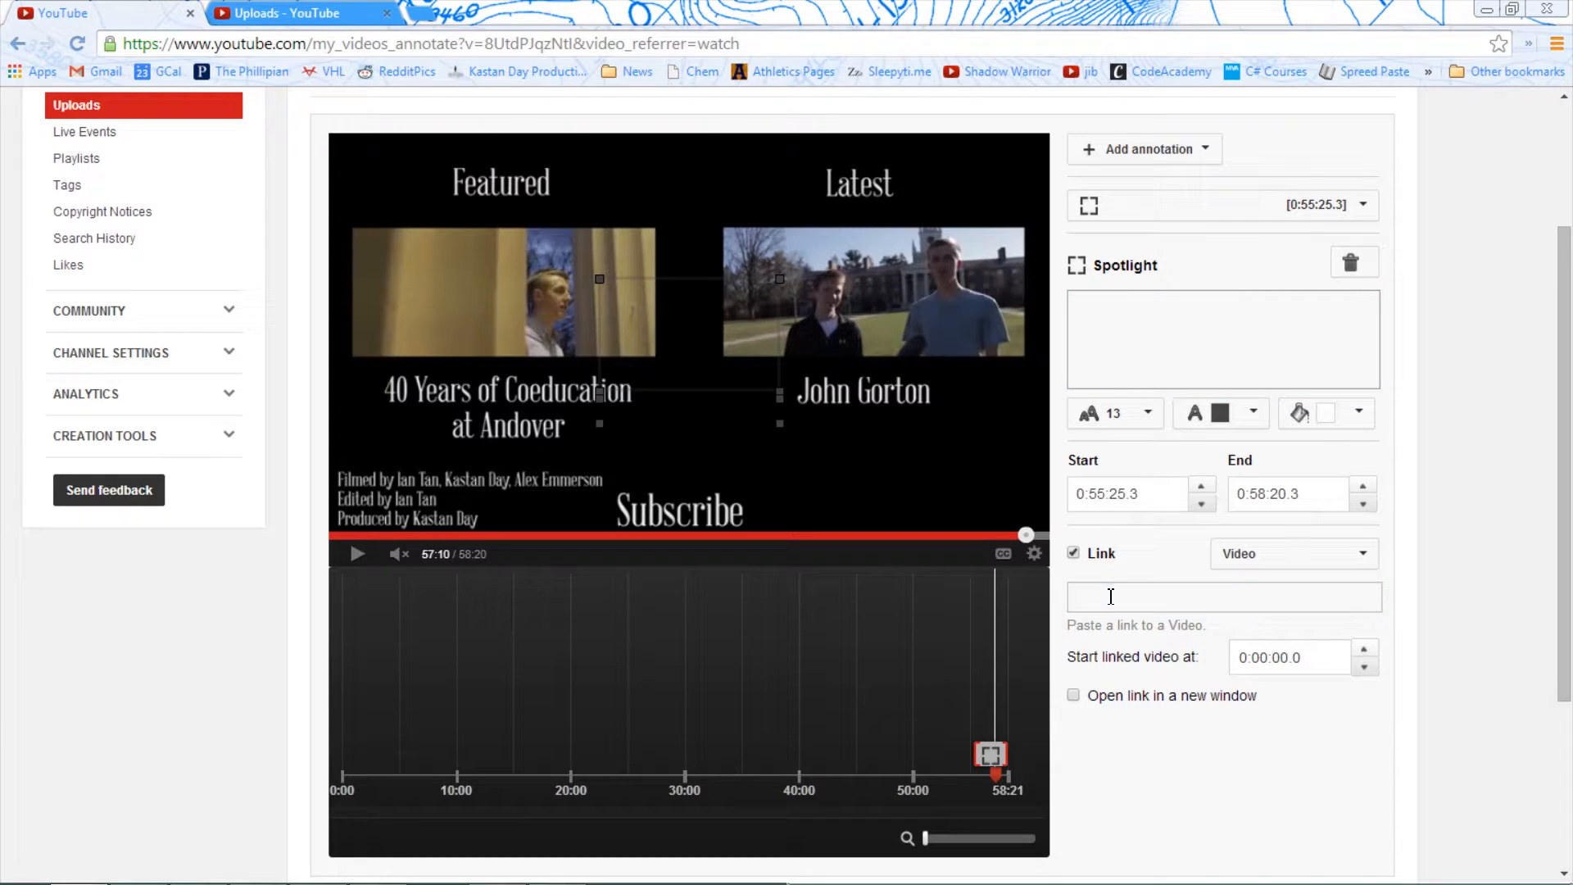
{"action": "key", "text": "ctrl+v"}
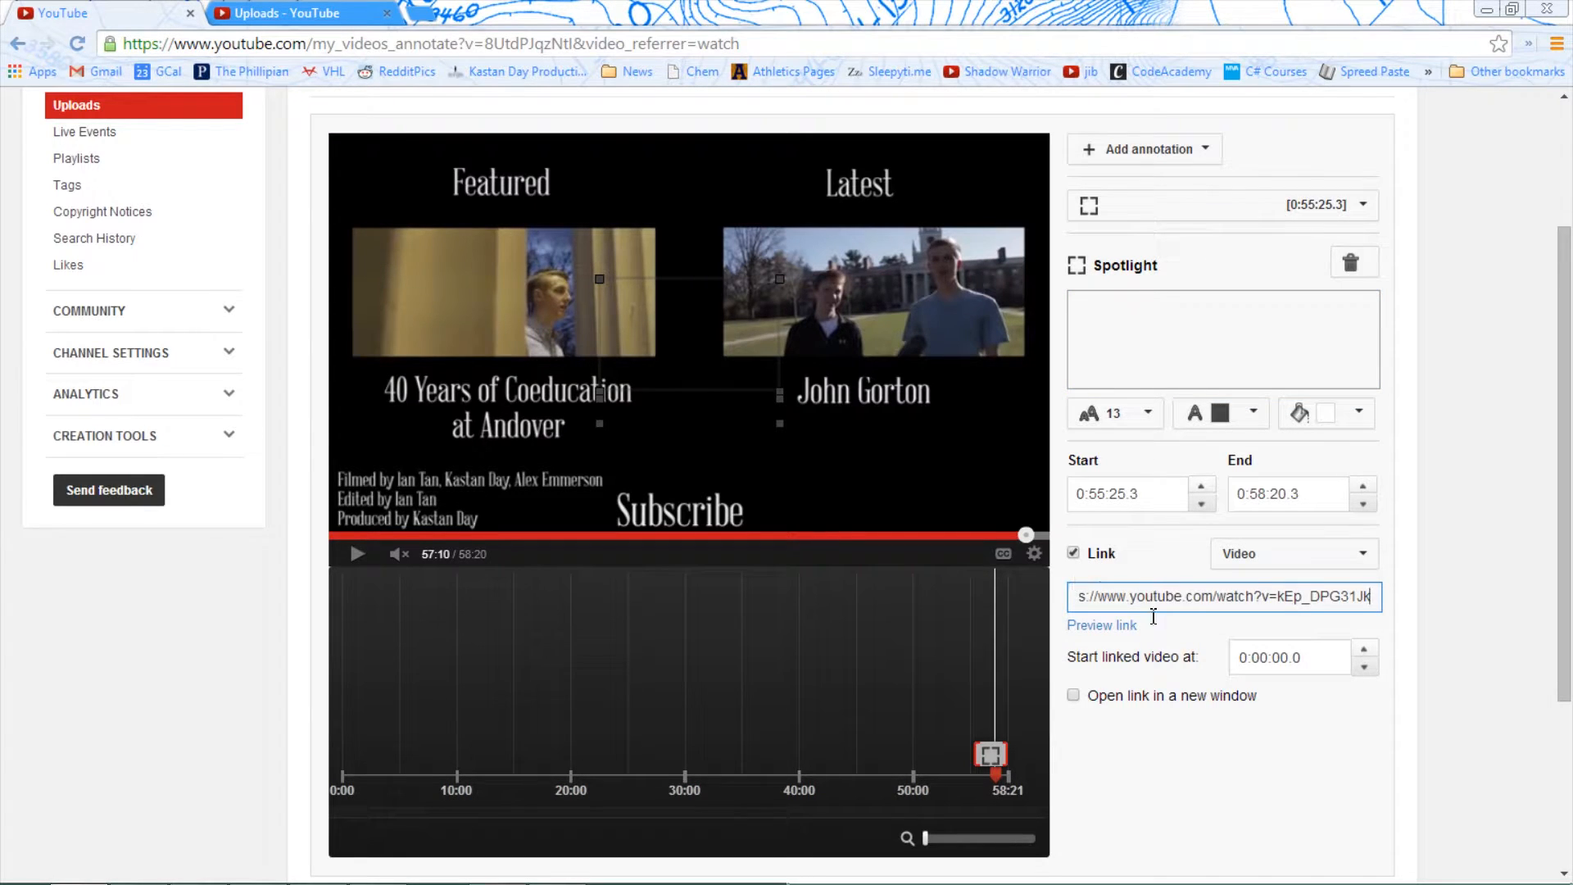
Make the spotlight's link open in a new window and fit the spotlight around the Featured video thumbnail.
{"action": "left_click", "coordinate": [1075, 696]}
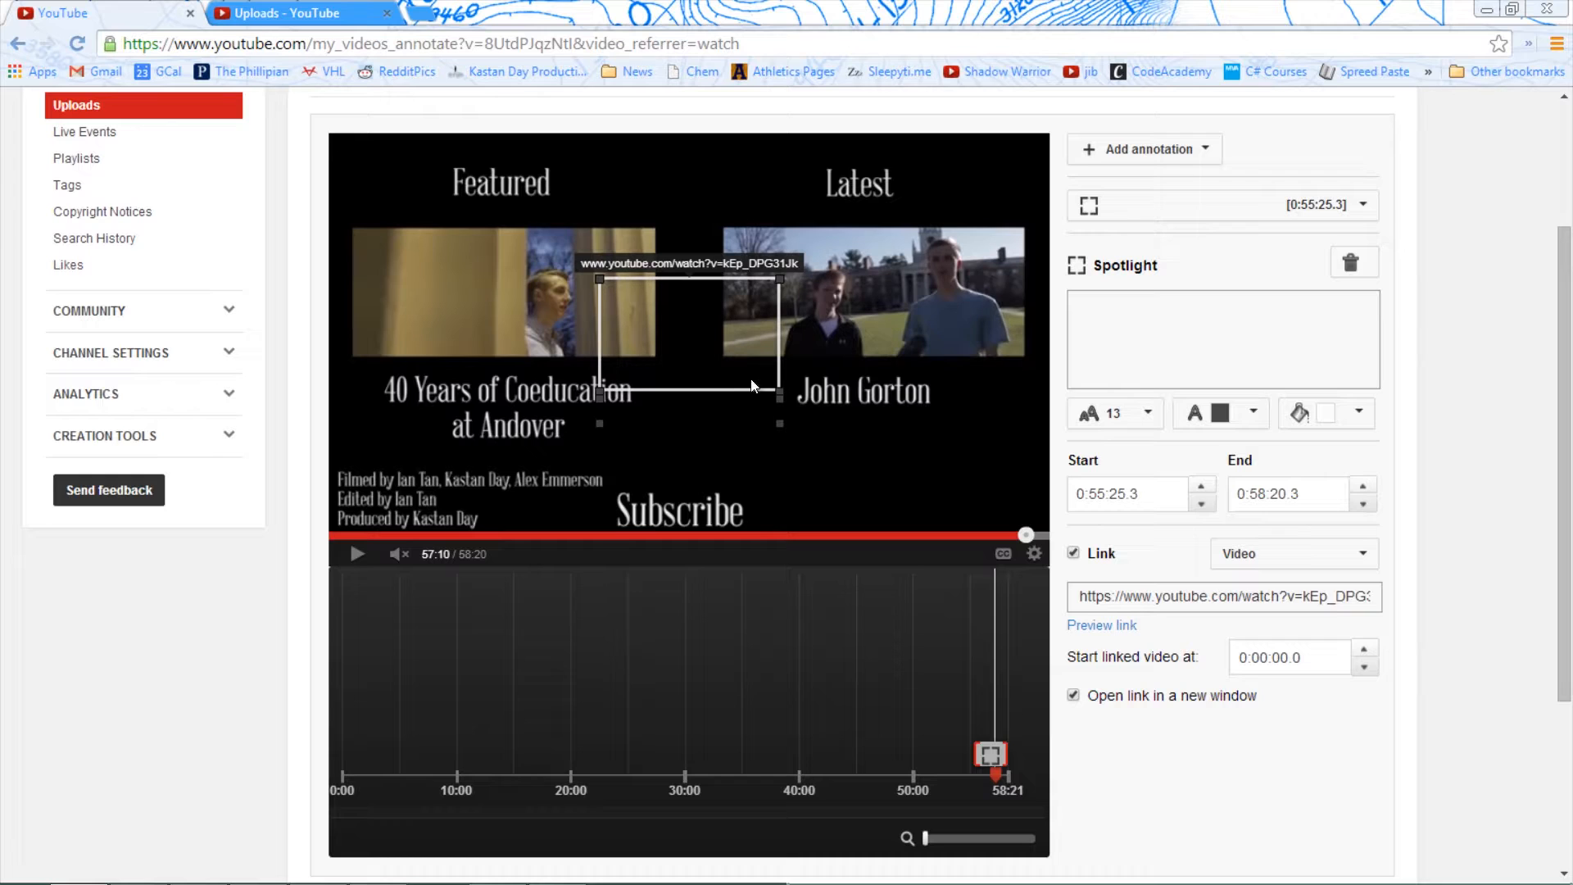
{"action": "mouse_move", "coordinate": [657, 337]}
{"action": "left_mouse_down"}
{"action": "mouse_move", "coordinate": [460, 278]}
{"action": "mouse_move", "coordinate": [434, 287]}
{"action": "left_mouse_up"}
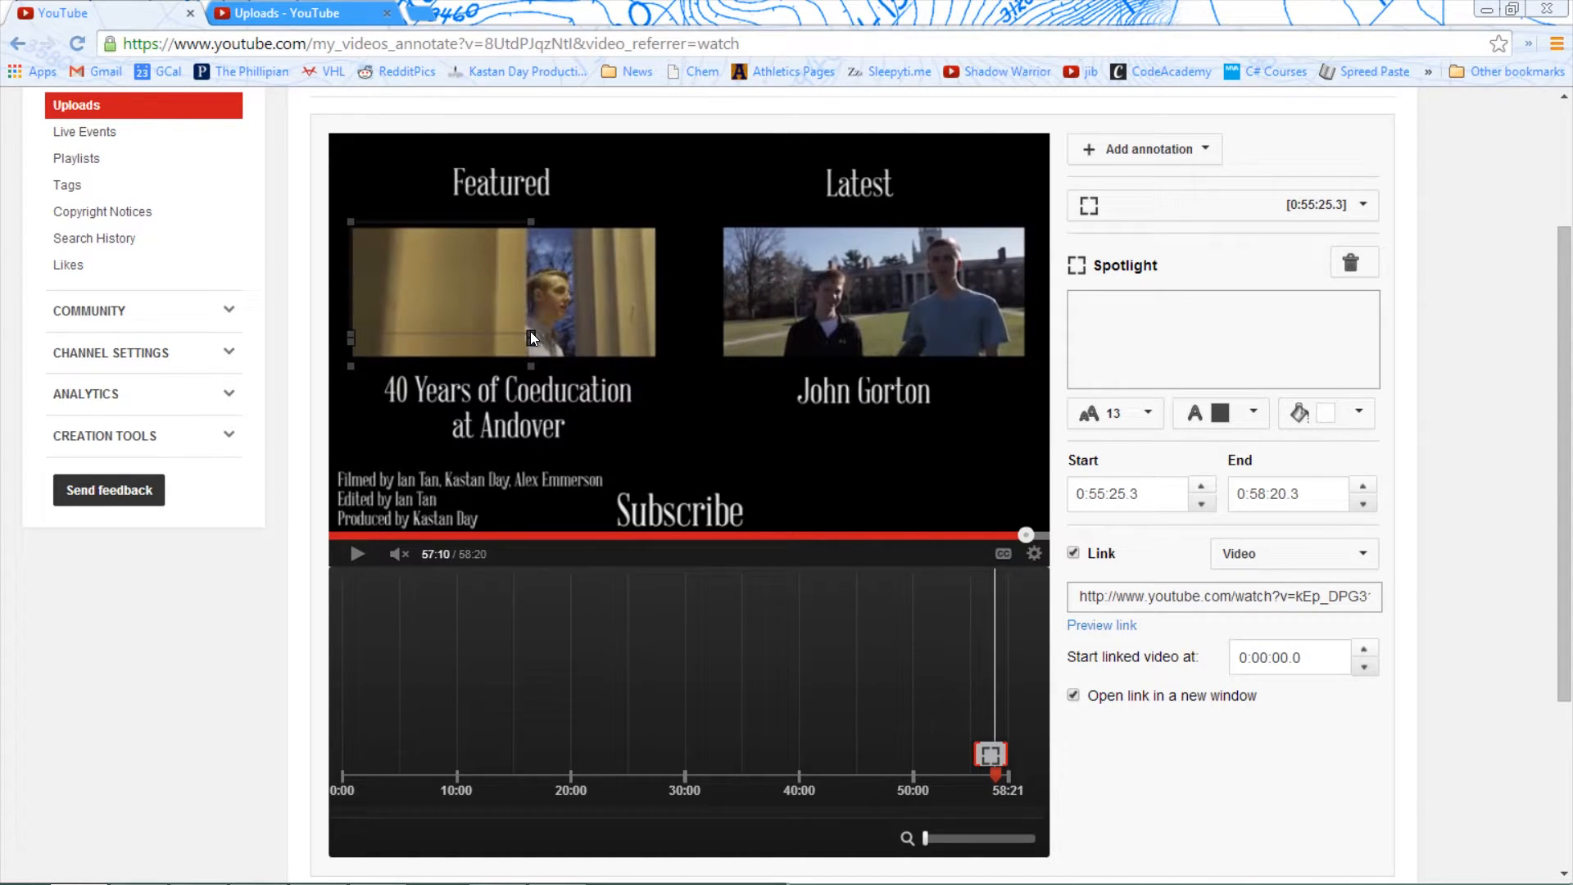
{"action": "mouse_move", "coordinate": [530, 331]}
{"action": "left_mouse_down"}
{"action": "mouse_move", "coordinate": [677, 392]}
{"action": "mouse_move", "coordinate": [655, 362]}
{"action": "left_mouse_up"}
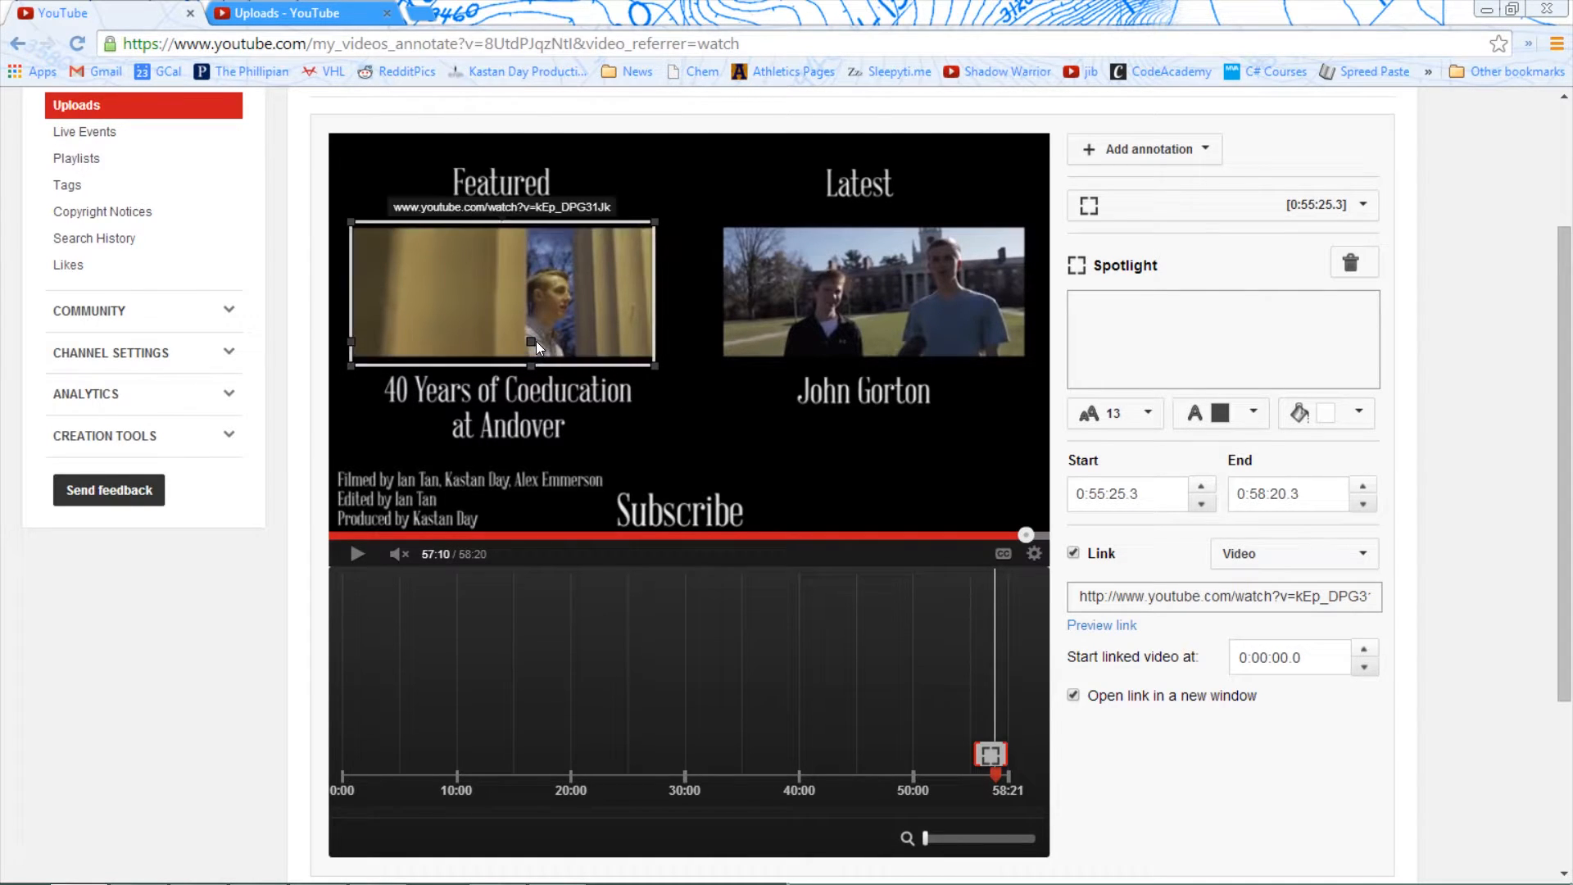
Try the text "dsfsdf" in the spotlight annotation and clear it.
{"action": "left_click", "coordinate": [1206, 345]}
{"action": "type", "text": "dsfsdf"}
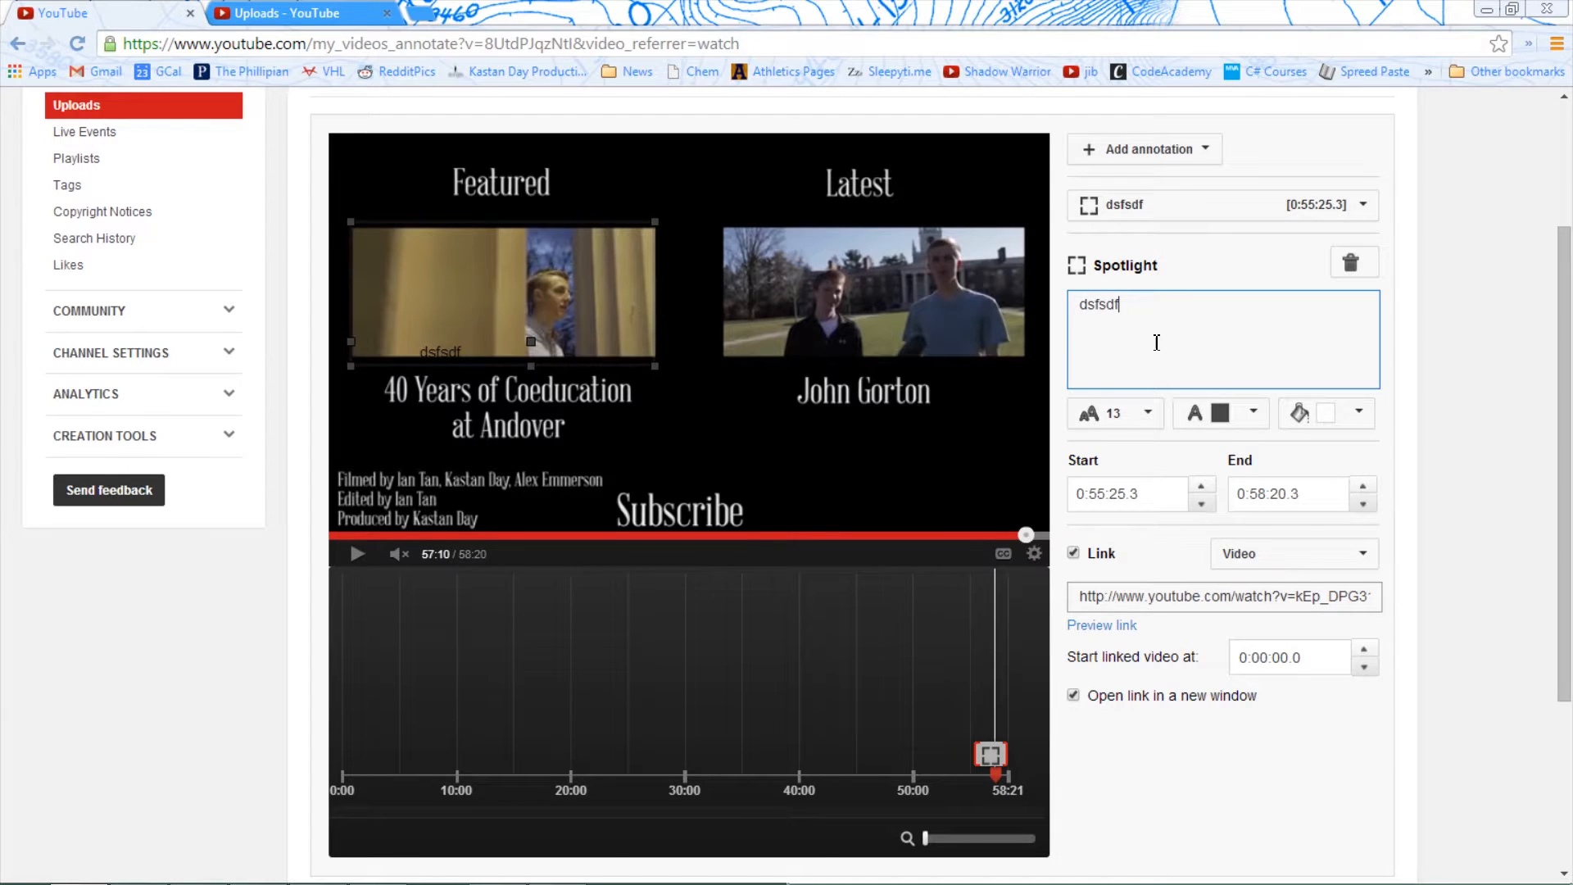
{"action": "key", "text": "ctrl+a"}
{"action": "key", "text": "BackSpace"}
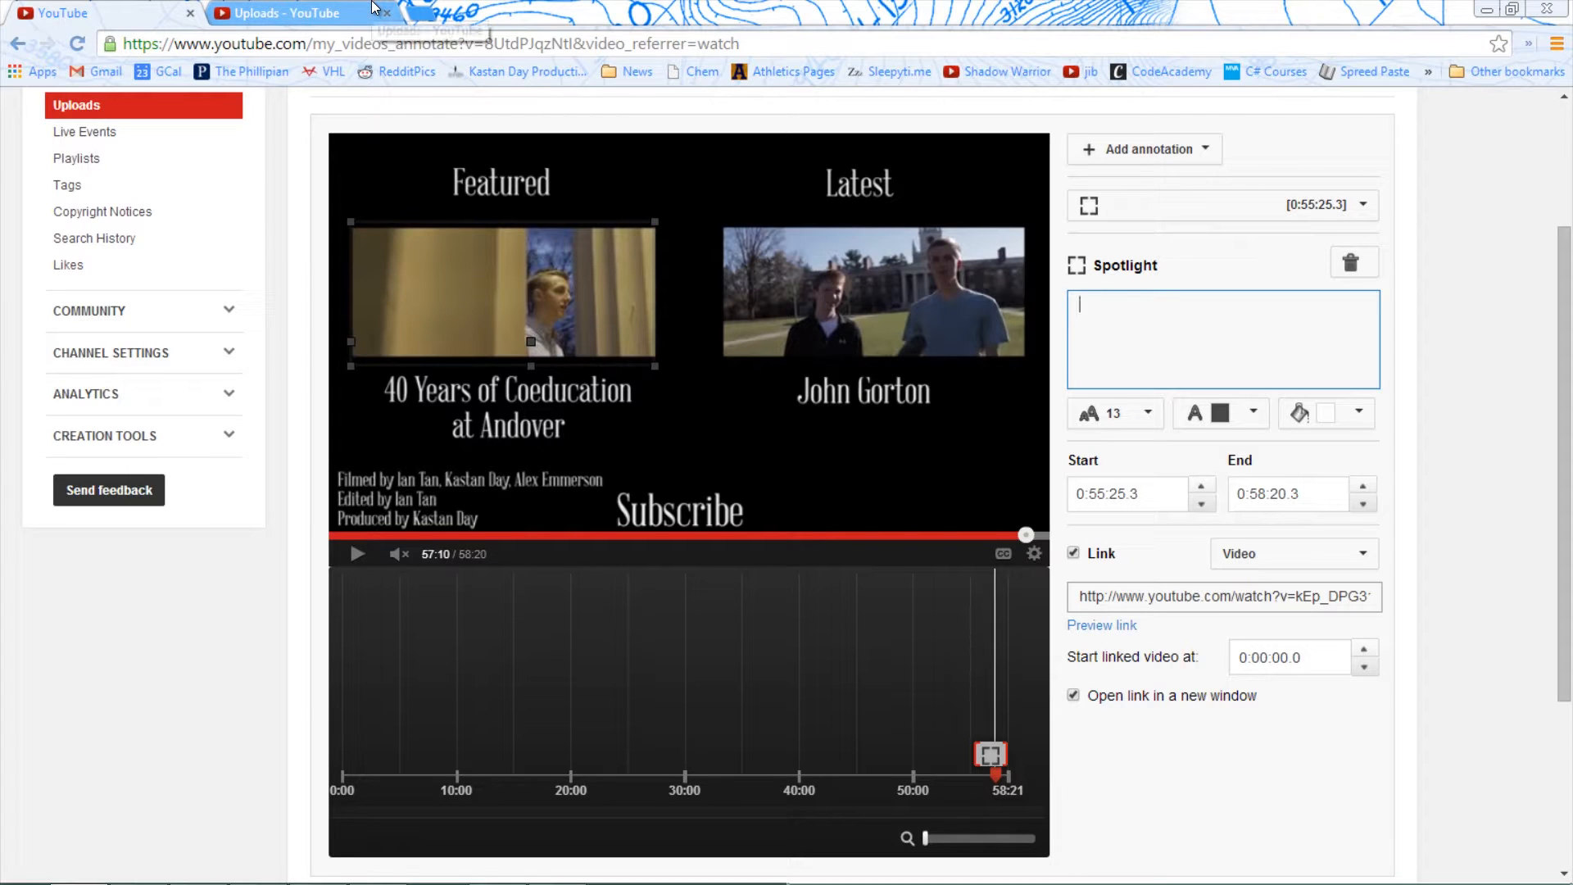
Copy the web address of the "Runner with Passion" upload and return to the annotations editor.
{"action": "left_click", "coordinate": [373, 4]}
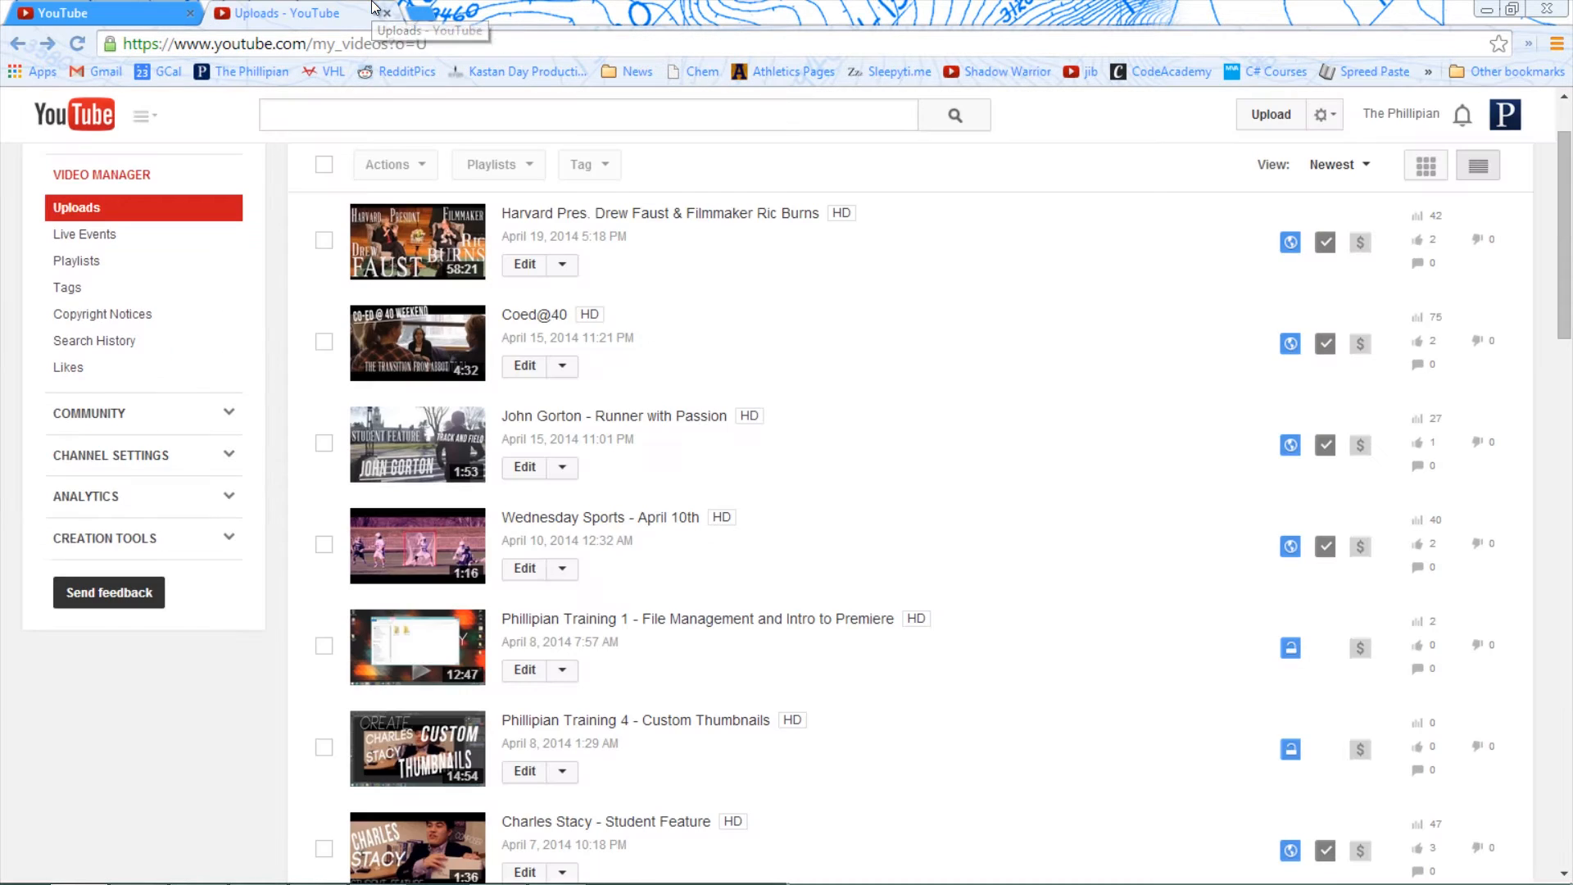
{"action": "left_click", "coordinate": [434, 451]}
{"action": "left_click", "coordinate": [413, 43]}
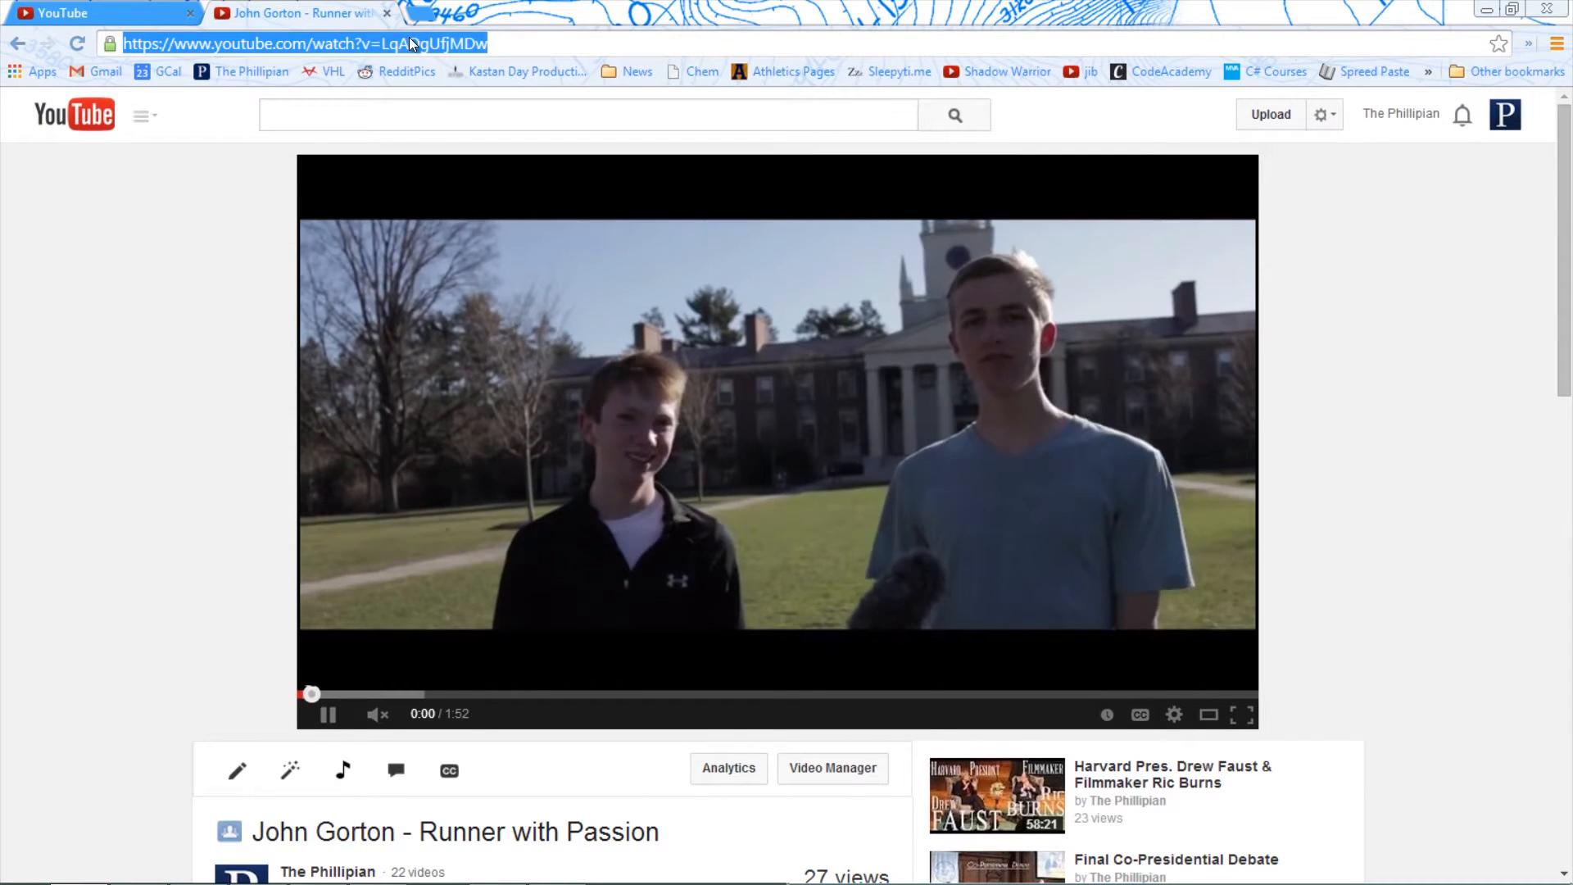
{"action": "key", "text": "alt+Left"}
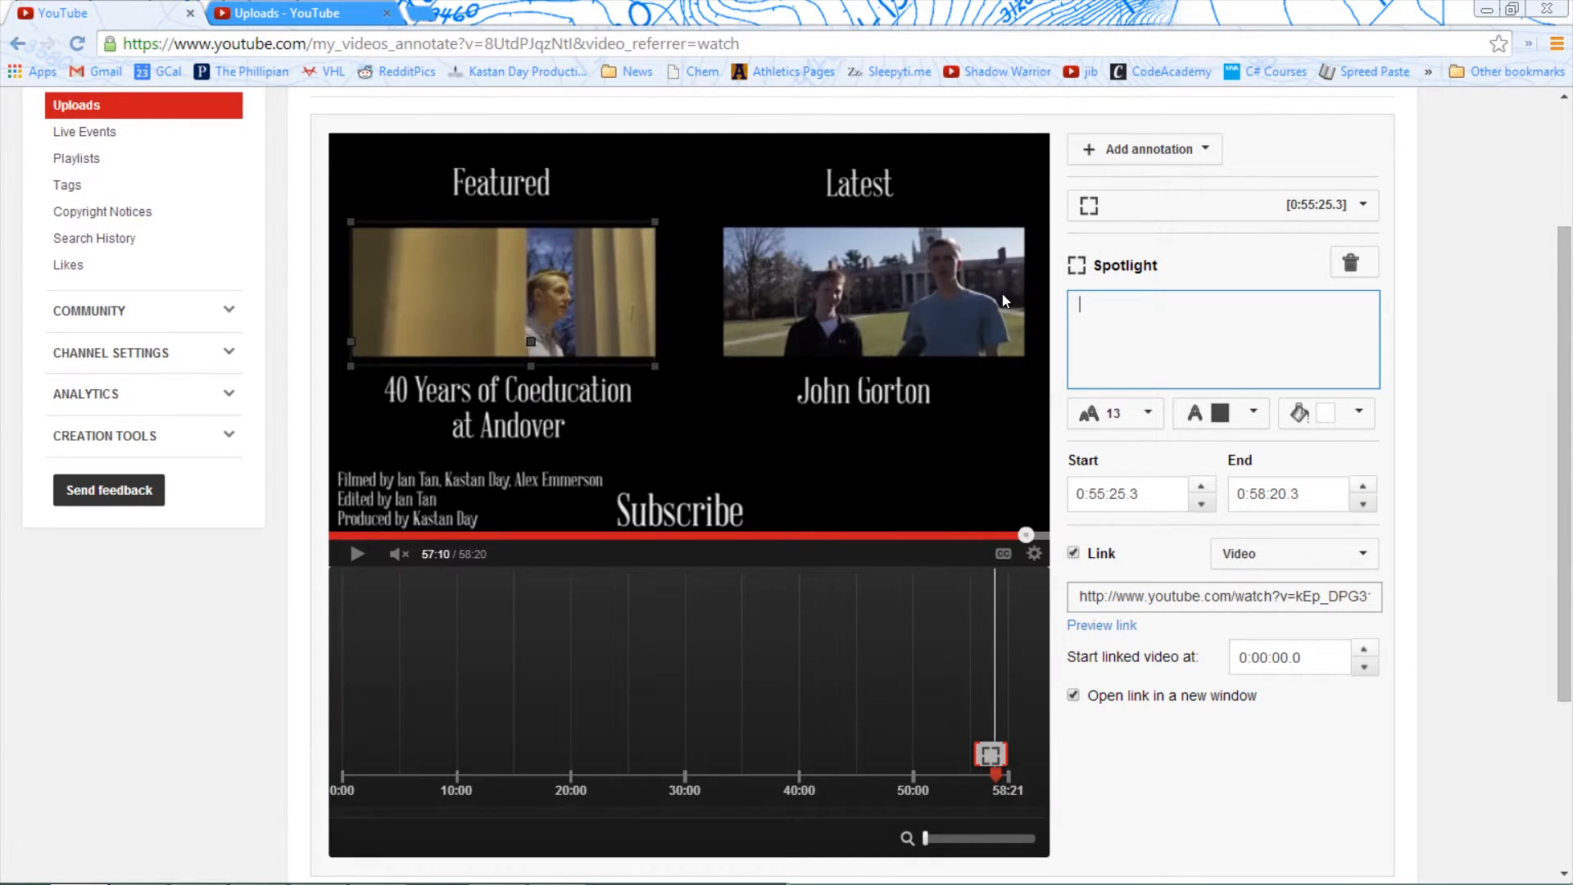
Add a second Spotlight annotation fitted around the Latest video thumbnail and enable a video link that opens in a new window.
{"action": "left_click", "coordinate": [1103, 160]}
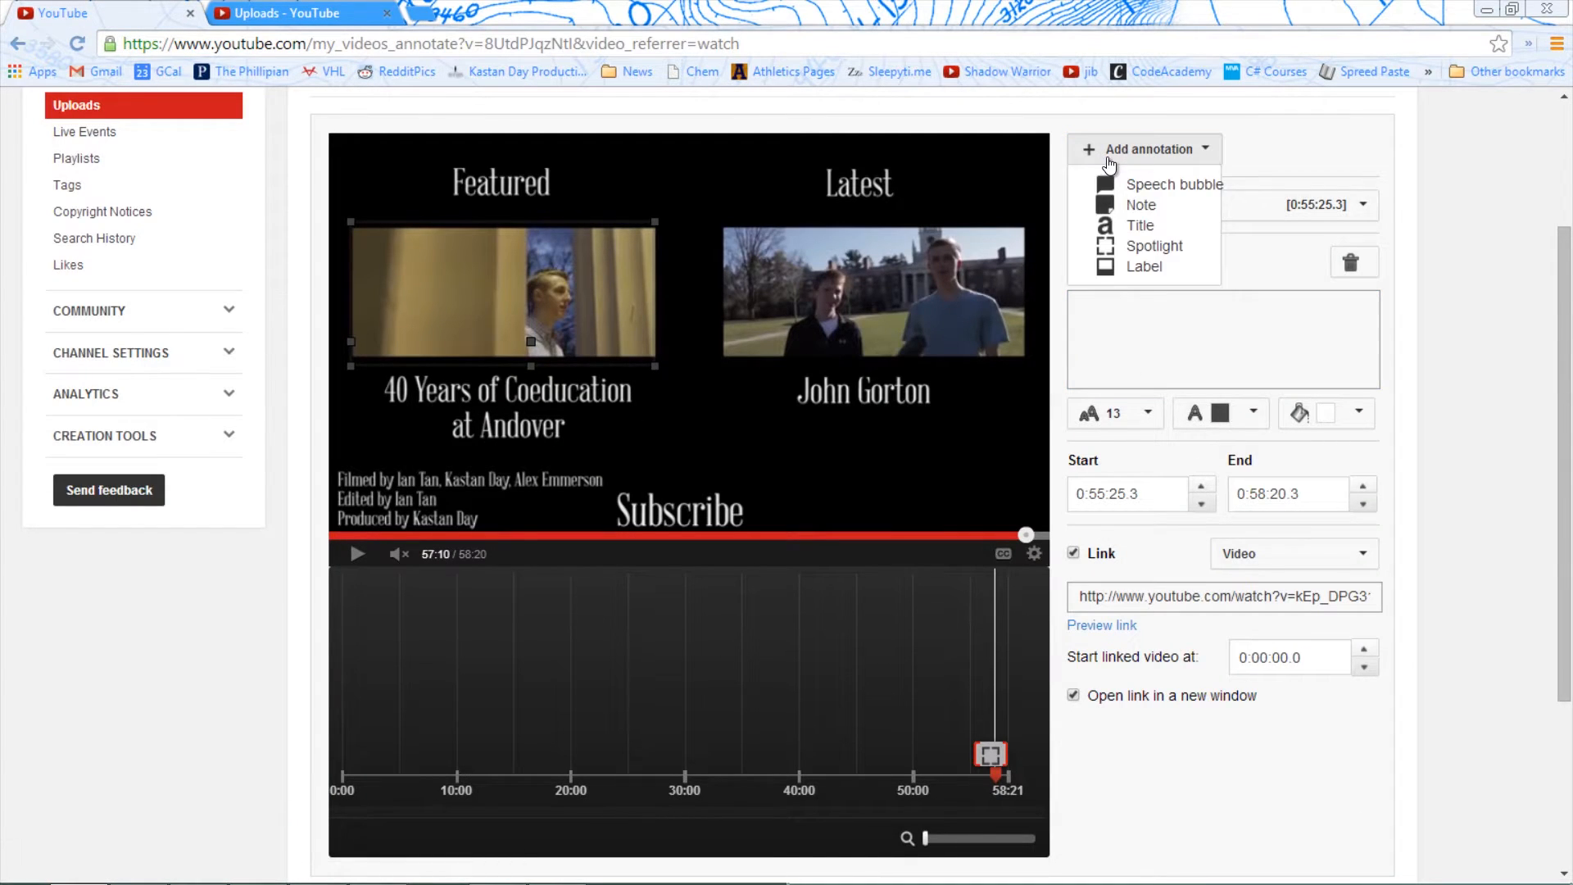
{"action": "left_click", "coordinate": [1104, 247]}
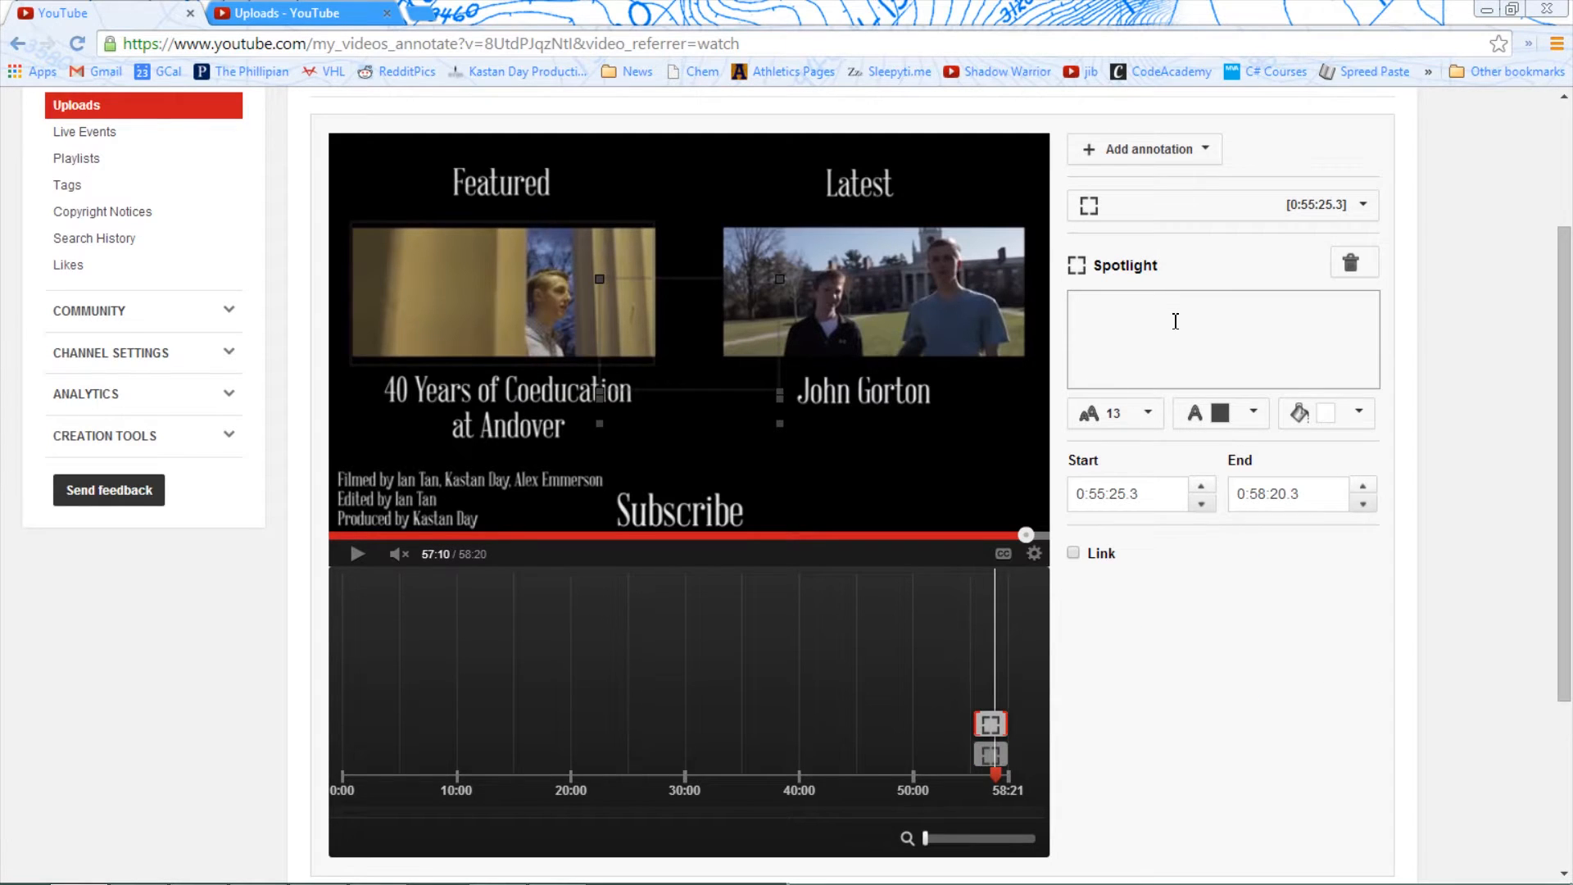
{"action": "left_click_drag", "start_coordinate": [744, 337], "coordinate": [862, 282]}
{"action": "left_click_drag", "start_coordinate": [904, 331], "coordinate": [1023, 366]}
{"action": "left_click", "coordinate": [1074, 553]}
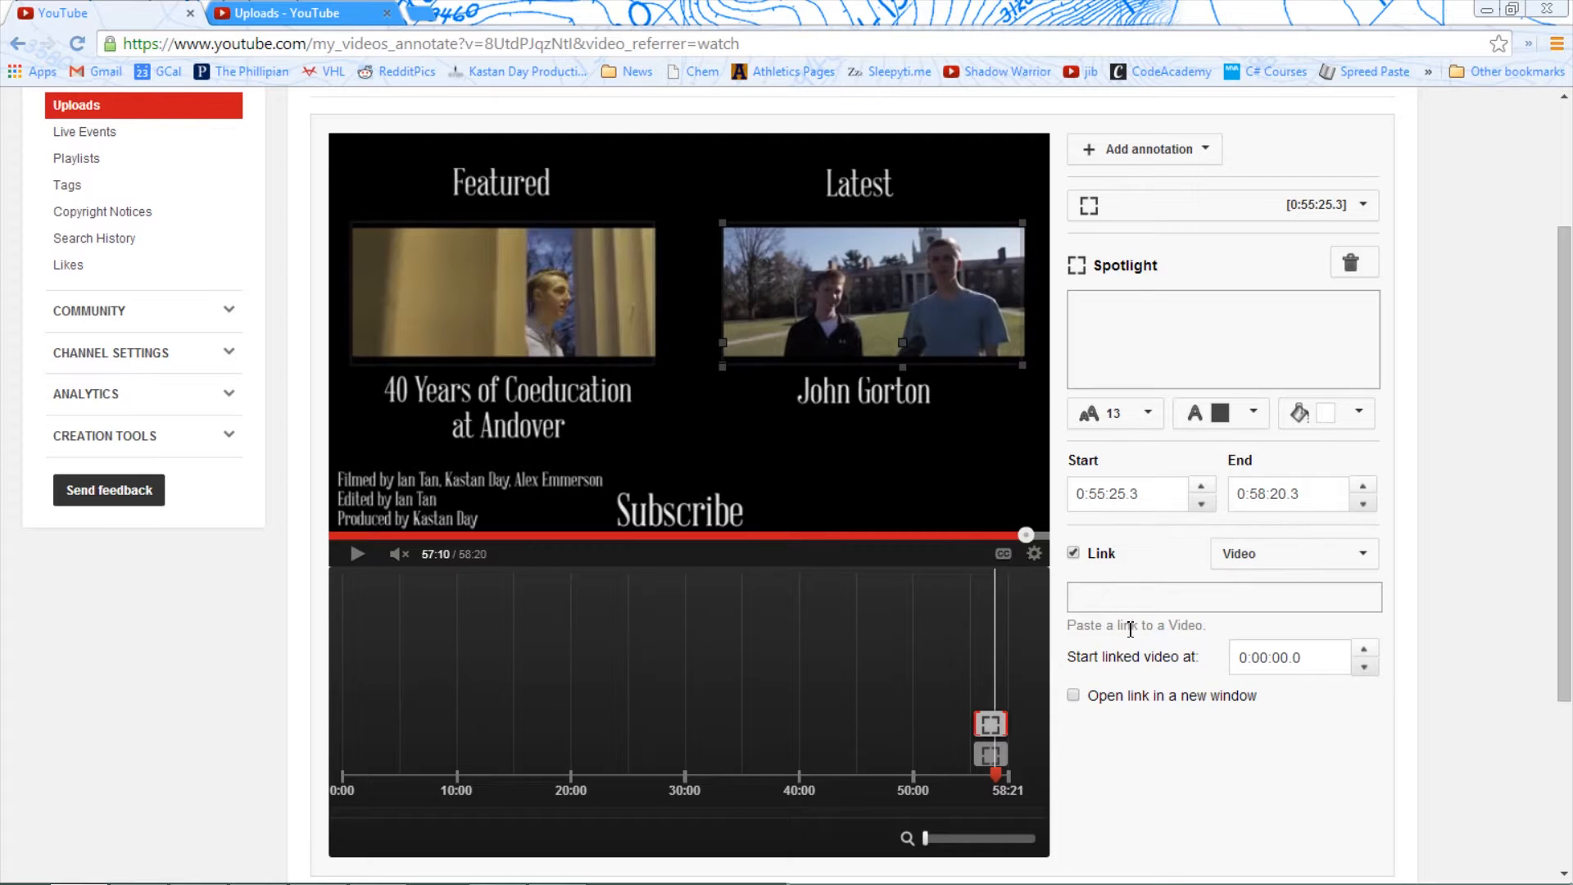
{"action": "left_click", "coordinate": [1073, 695]}
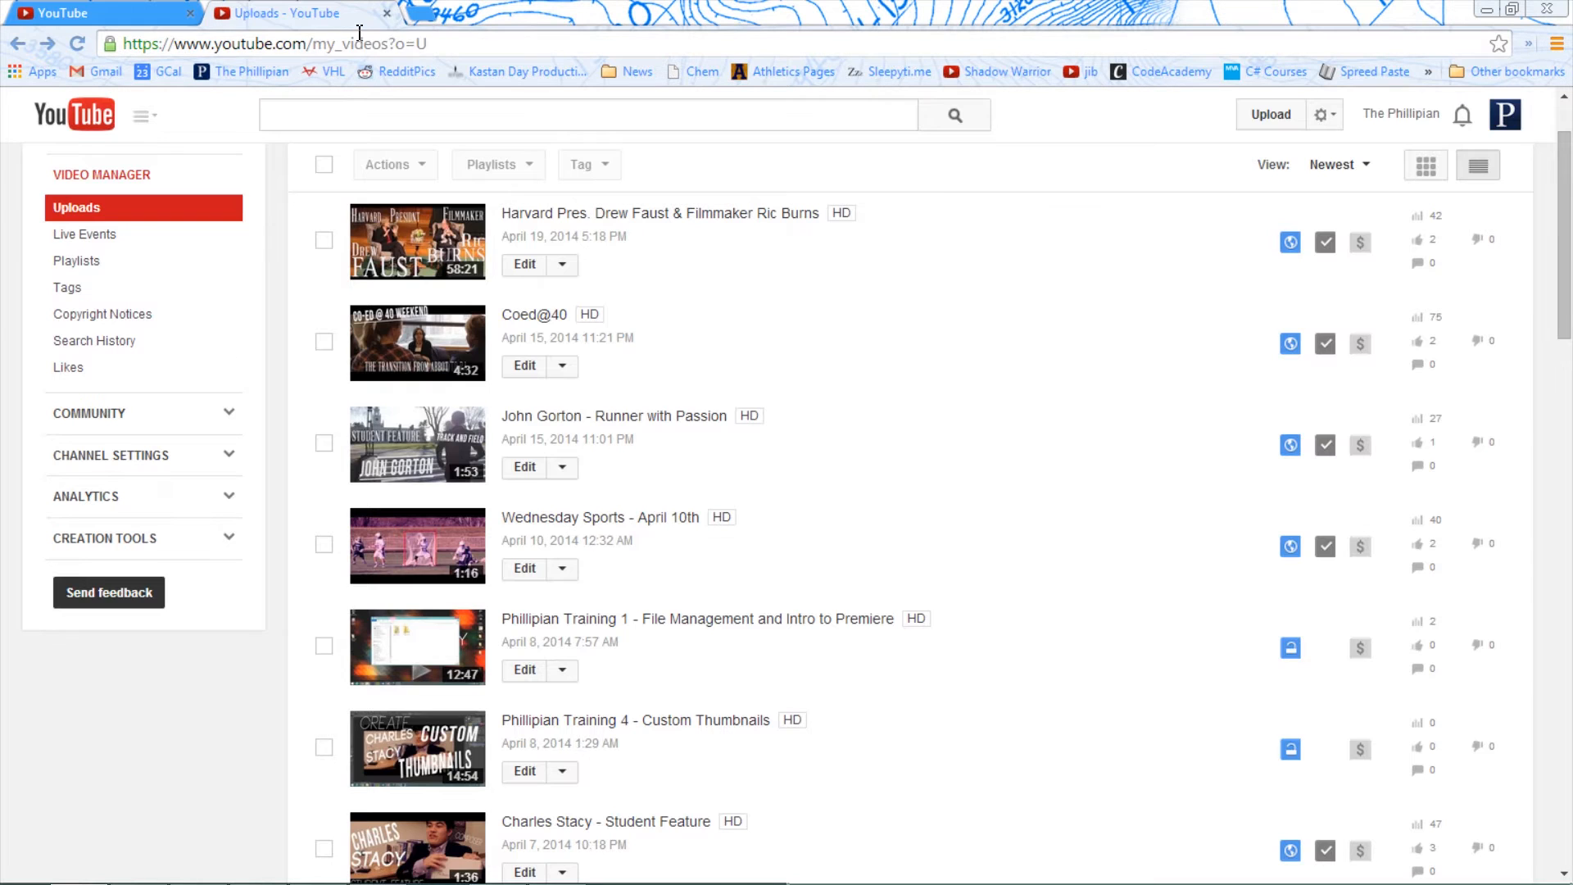
Copy the web address of the "Runner with Passion" upload and paste it as the Latest spotlight's video link.
{"action": "key", "text": "ctrl+l"}
{"action": "left_click", "coordinate": [443, 410]}
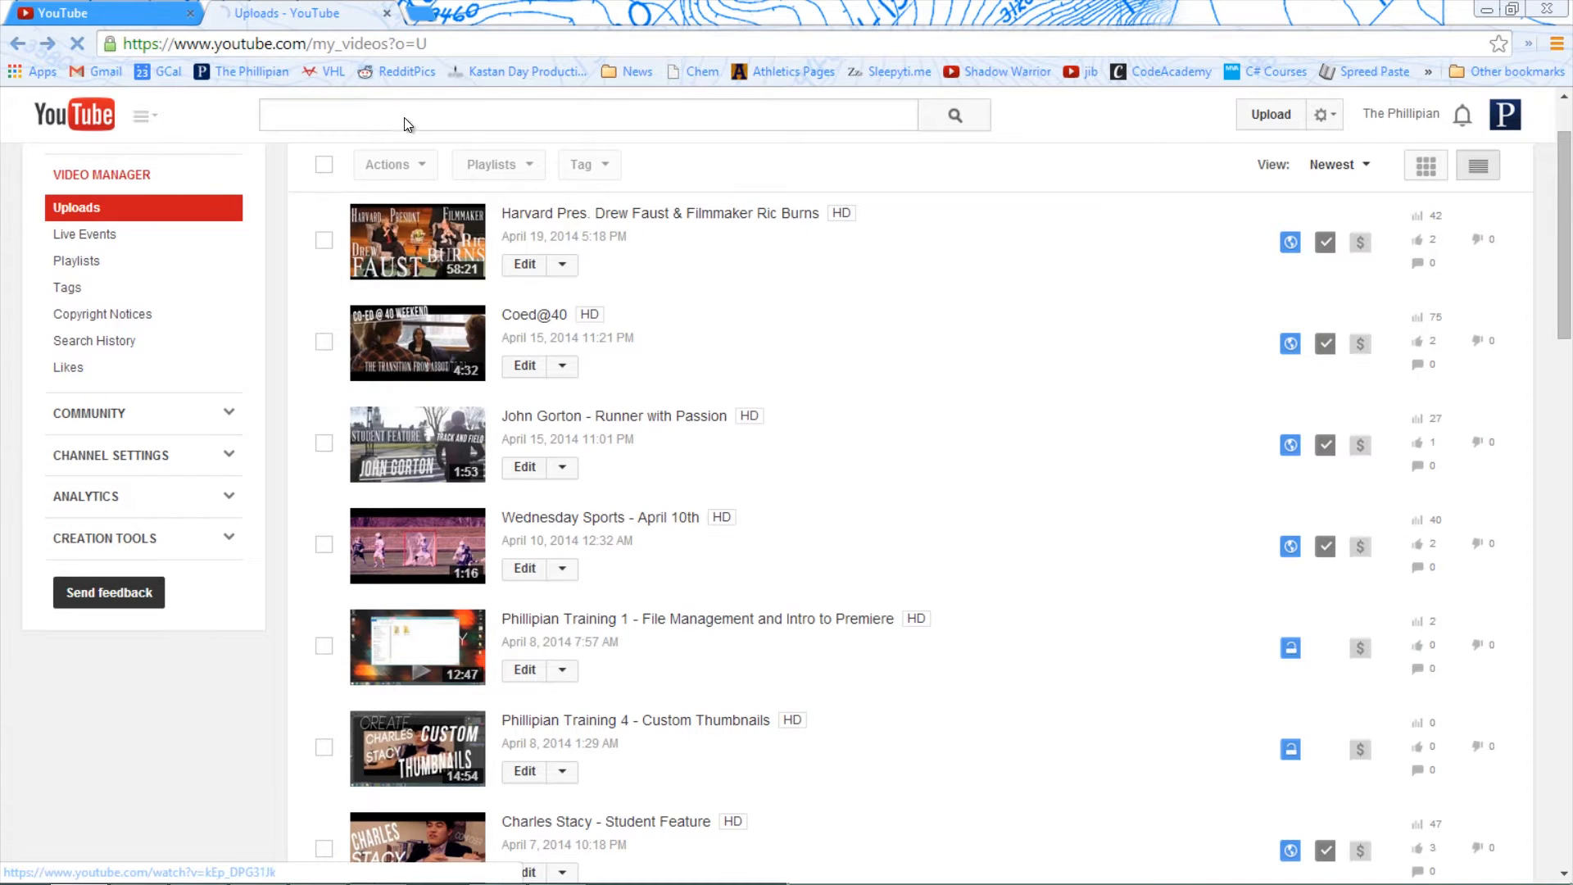
{"action": "left_click", "coordinate": [295, 41]}
{"action": "key", "text": "ctrl+c"}
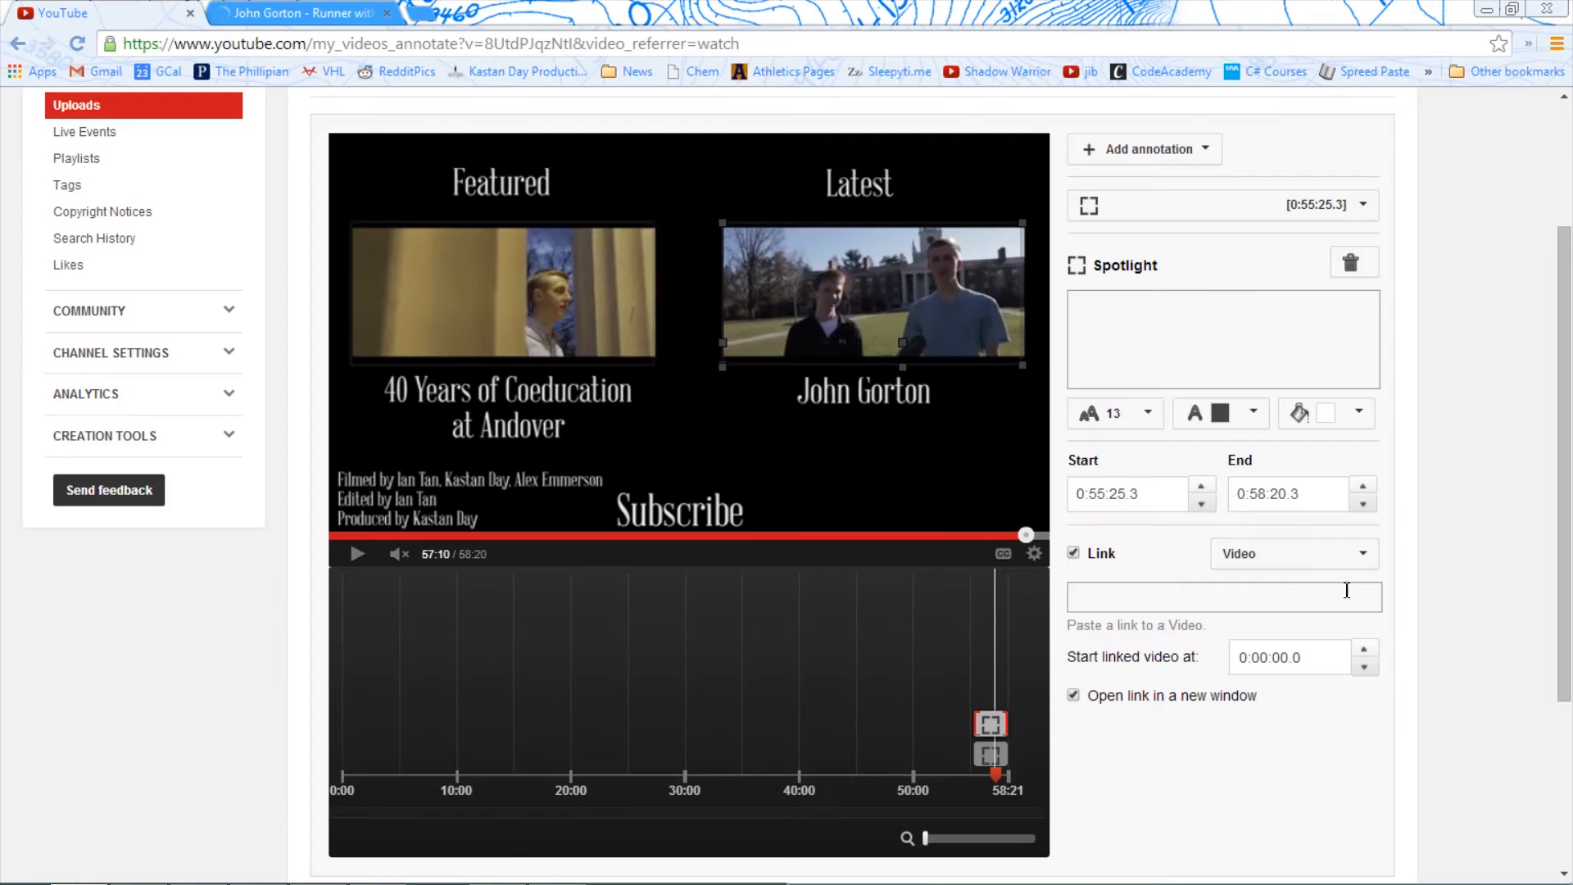
{"action": "left_click", "coordinate": [98, 12]}
{"action": "left_click", "coordinate": [1155, 597]}
{"action": "key", "text": "ctrl+v"}
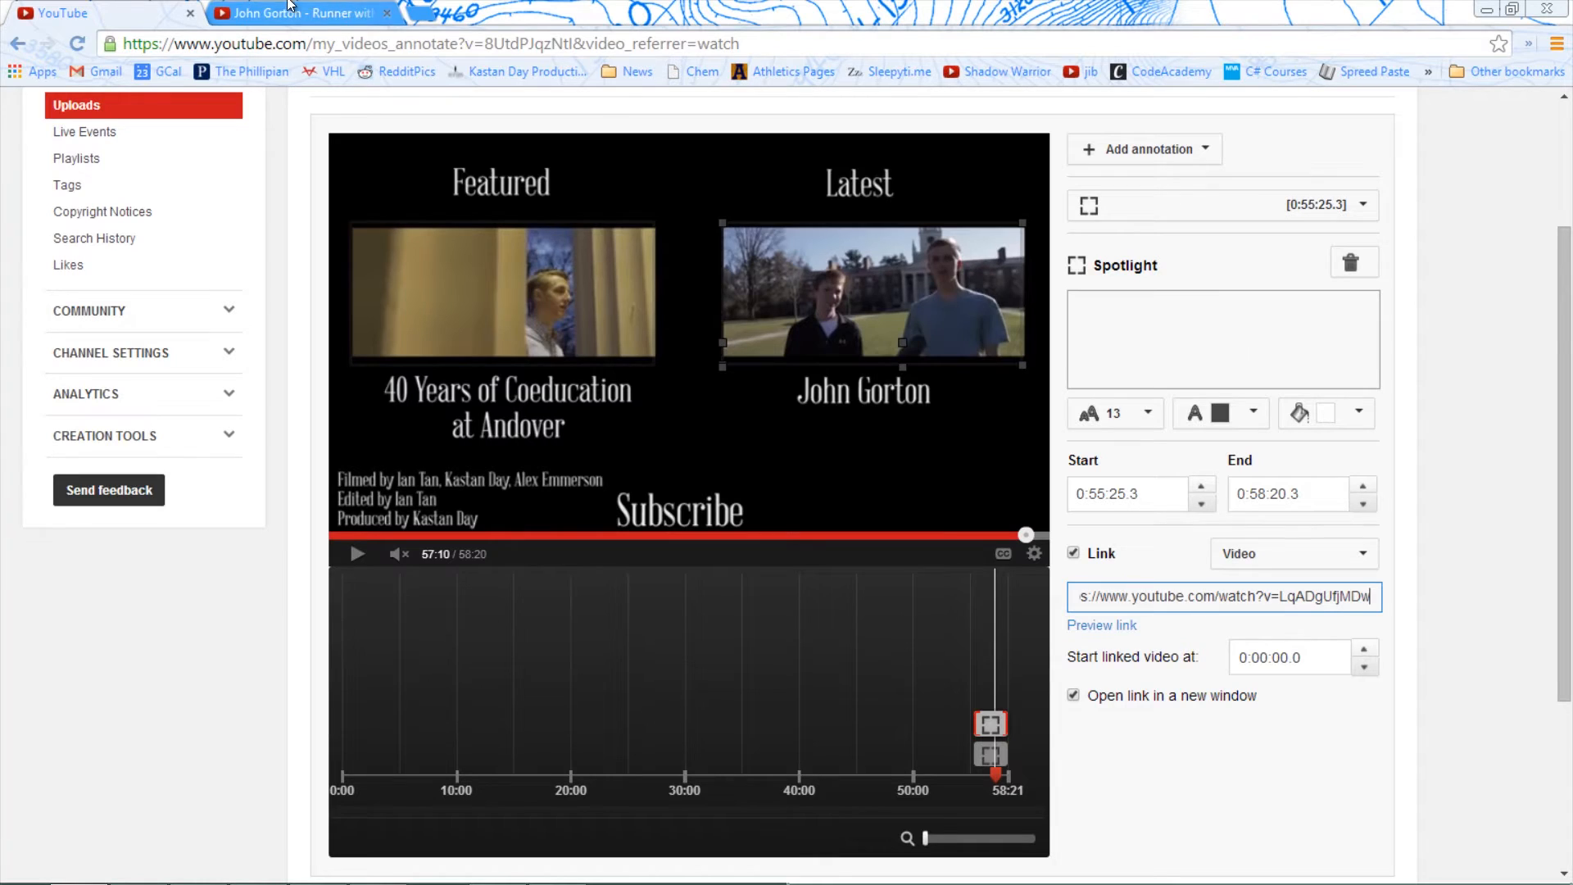
{"action": "left_click", "coordinate": [387, 13]}
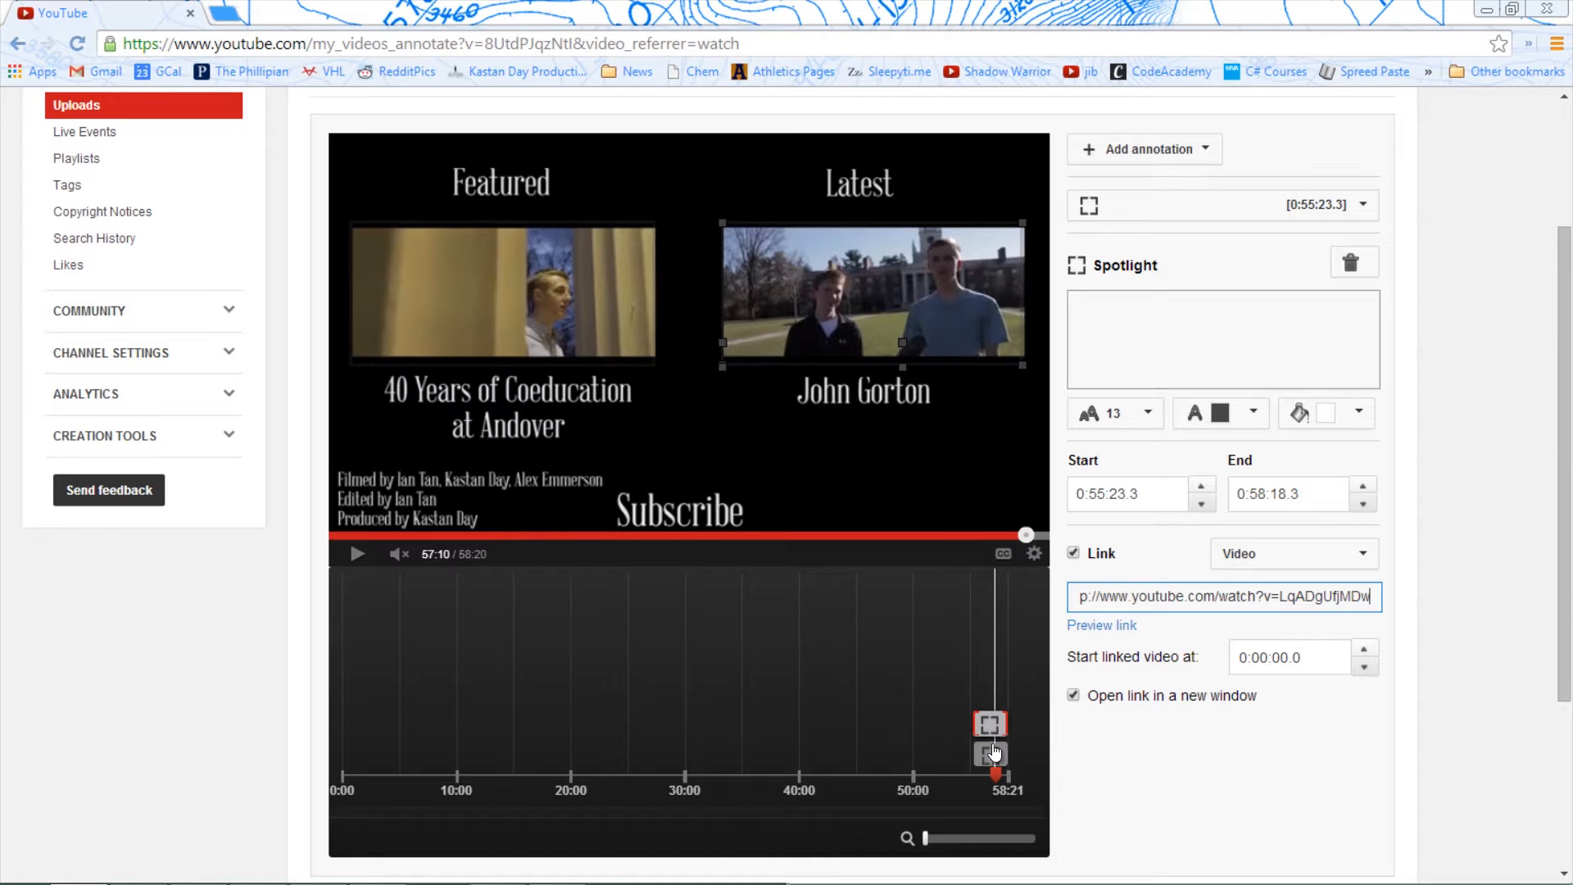
Trim the Featured and Latest spotlights on the timeline so both run from 0:57:10.4 to 0:58:20.3.
{"action": "left_click_drag", "start_coordinate": [976, 728], "coordinate": [989, 731]}
{"action": "left_click", "coordinate": [992, 754]}
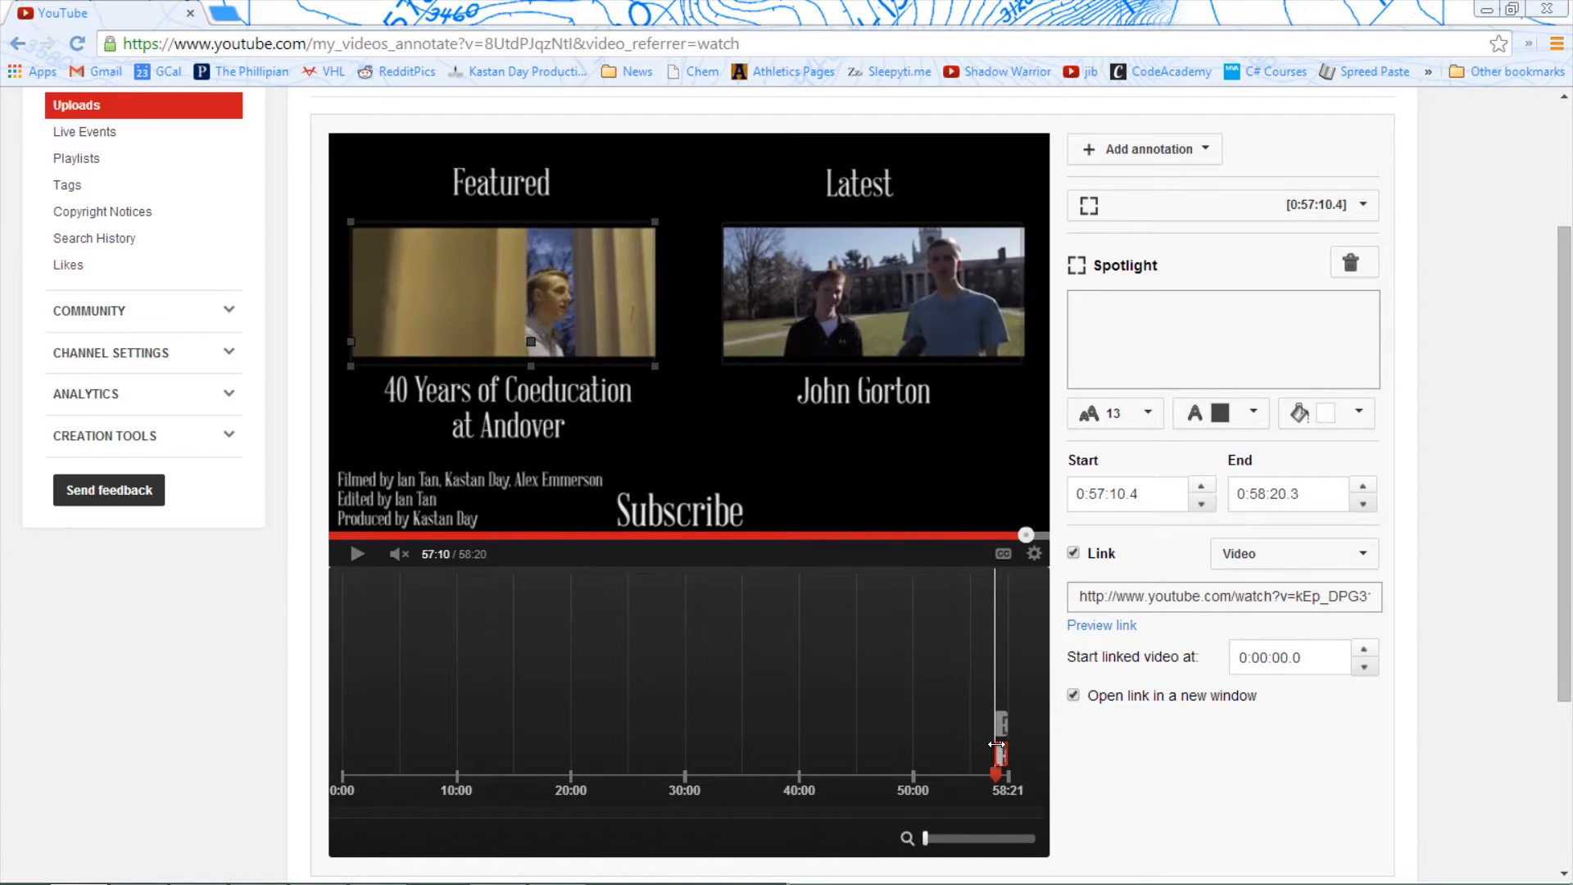
{"action": "left_click", "coordinate": [1001, 726]}
{"action": "left_click", "coordinate": [999, 754]}
{"action": "left_click", "coordinate": [1002, 724]}
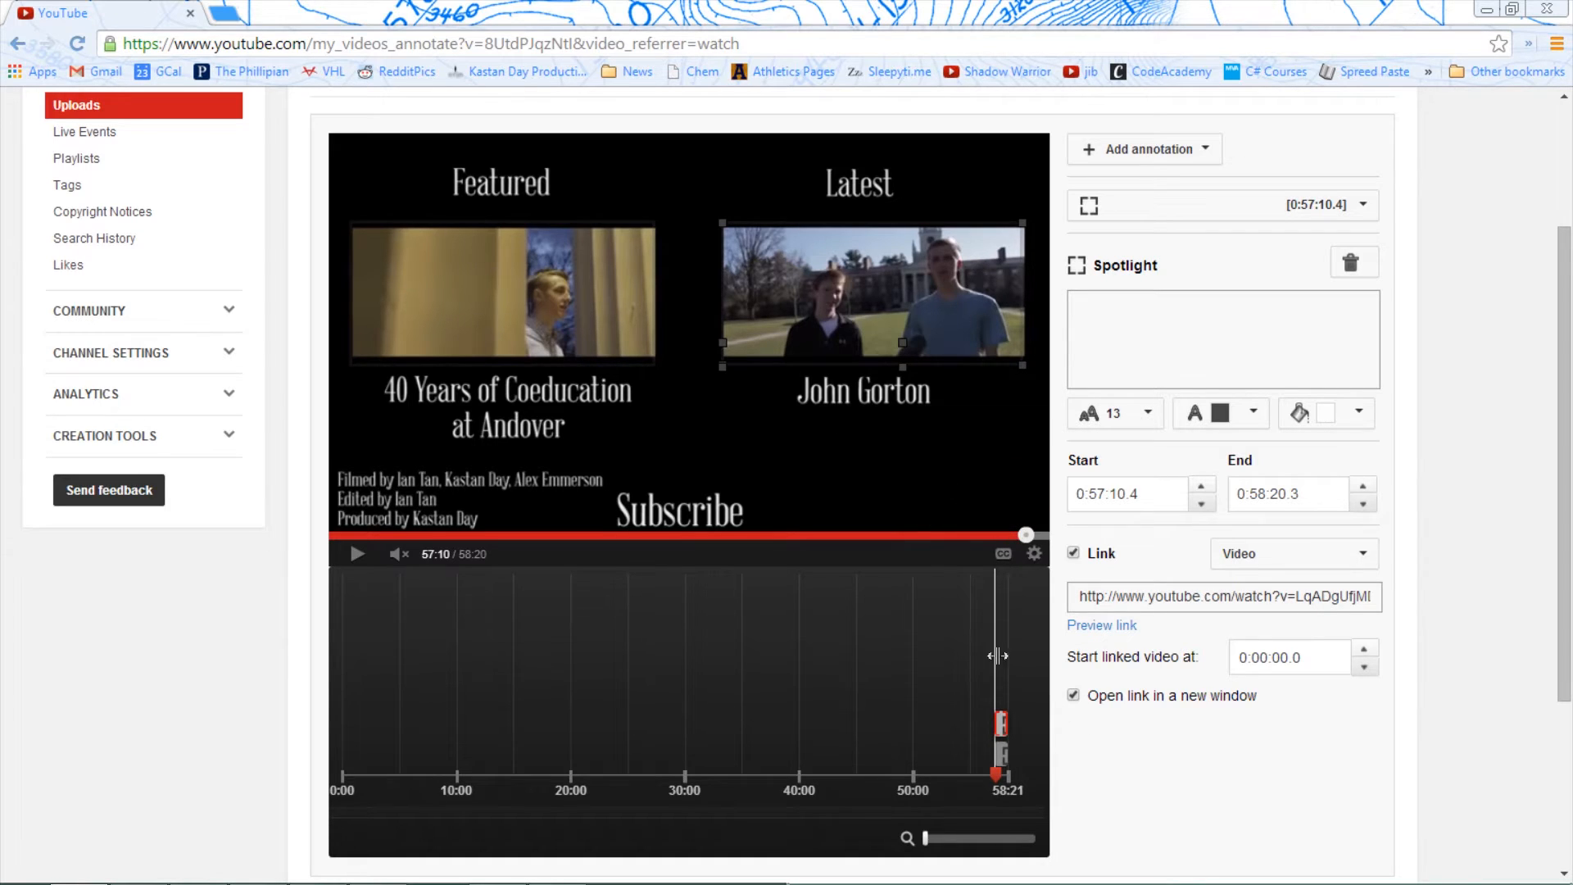
Add a third Spotlight annotation and fit it around the Subscribe text on the end screen.
{"action": "left_click", "coordinate": [1159, 156]}
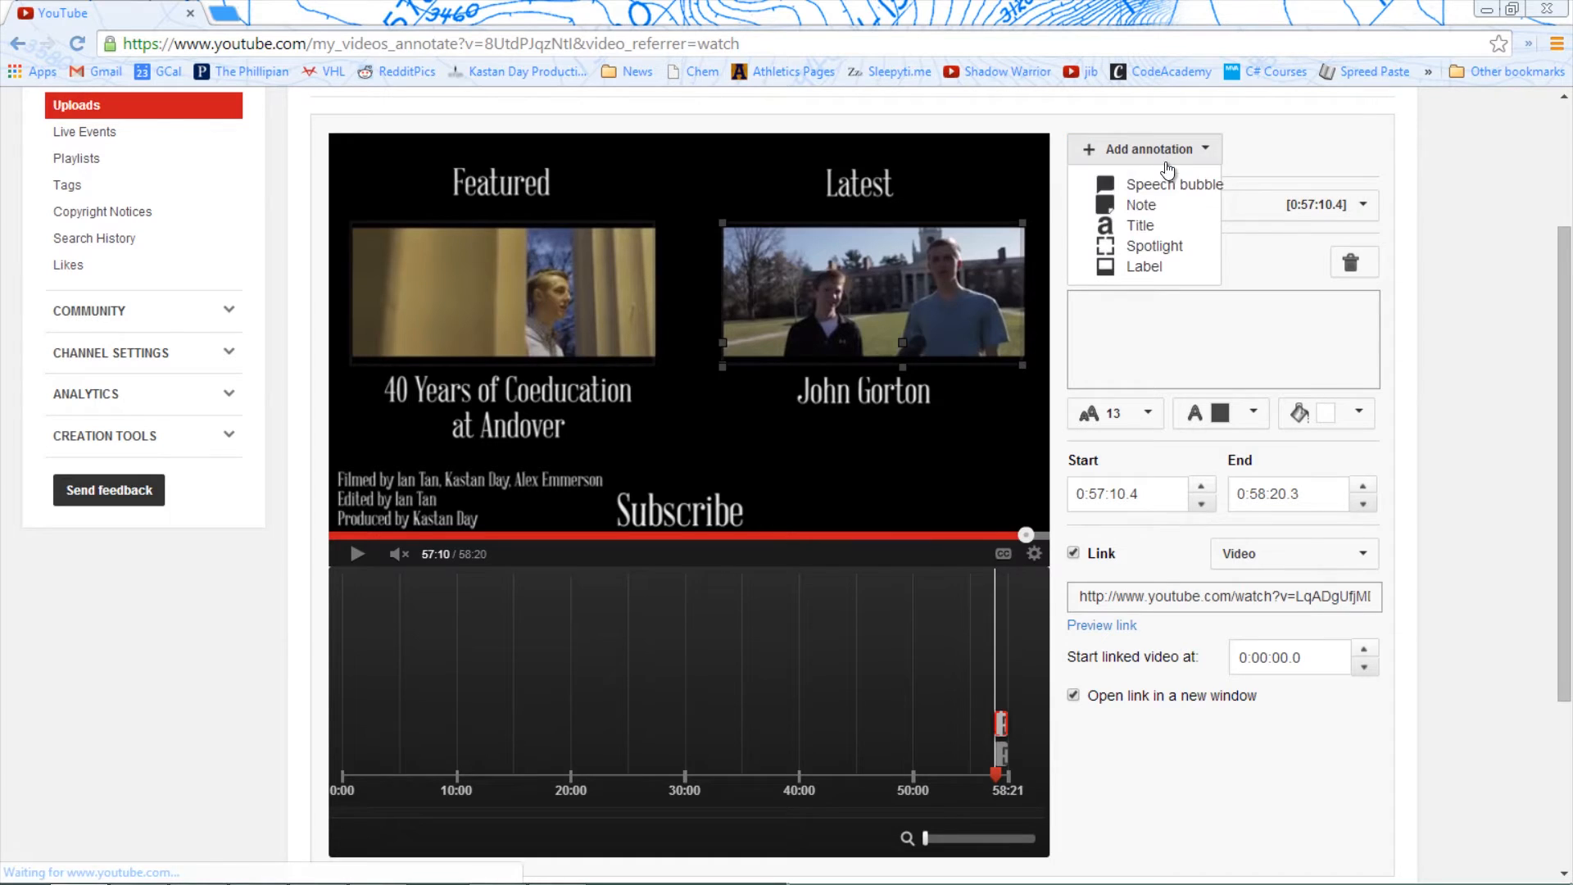
{"action": "left_click", "coordinate": [1156, 246]}
{"action": "left_click_drag", "start_coordinate": [647, 337], "coordinate": [680, 484]}
{"action": "left_click_drag", "start_coordinate": [772, 425], "coordinate": [749, 492]}
{"action": "left_click_drag", "start_coordinate": [600, 489], "coordinate": [614, 486]}
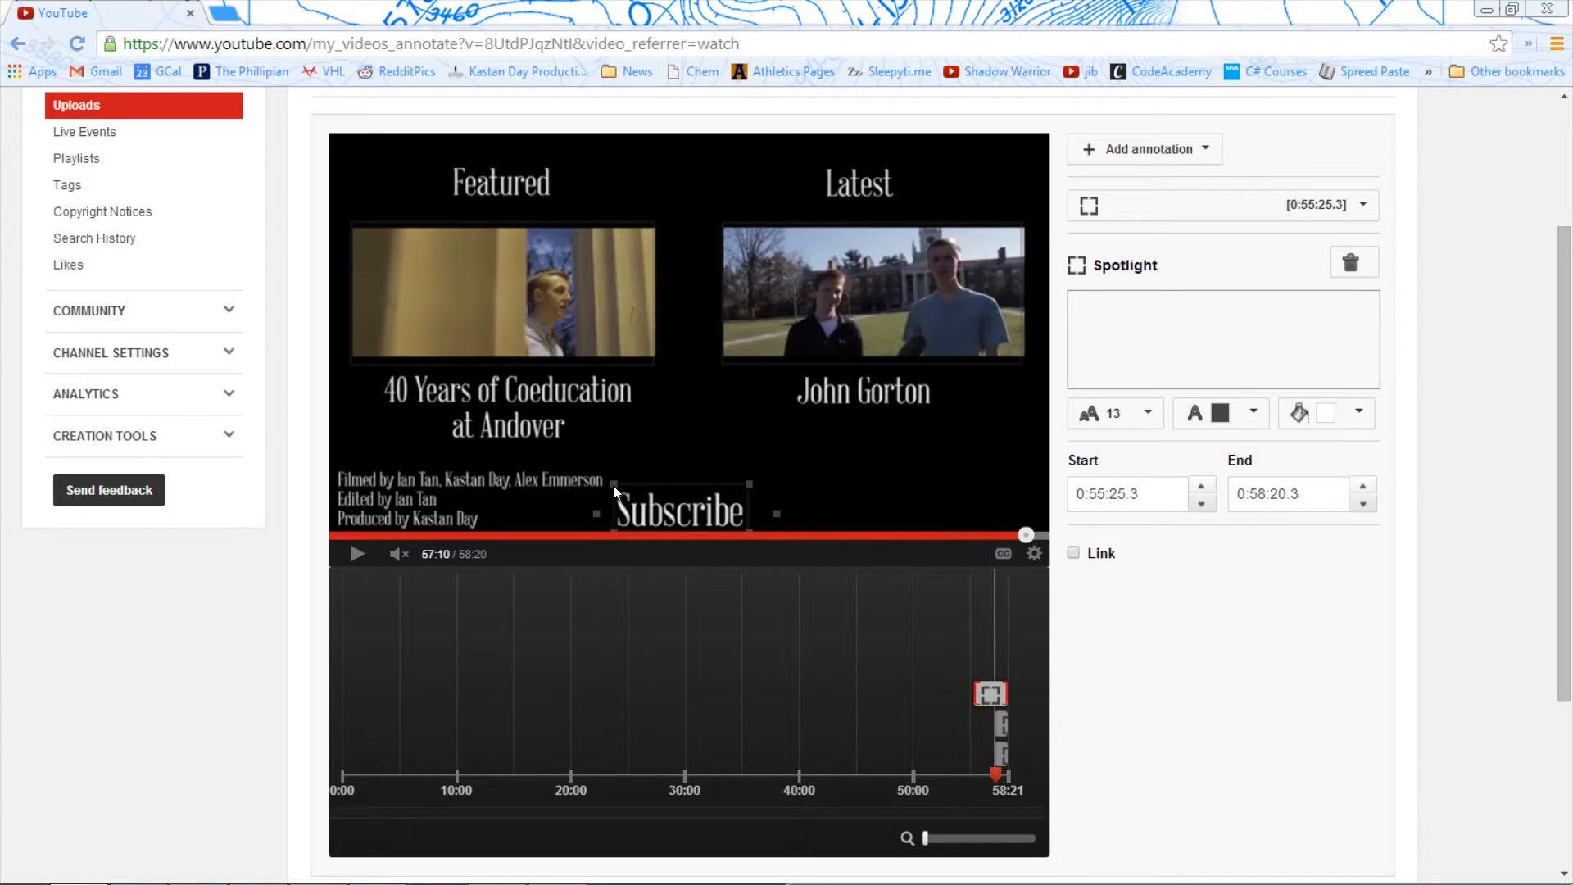
Link the Subscribe spotlight as a Subscribe link to the channel user name "phillipianvideo".
{"action": "left_click", "coordinate": [1074, 553]}
{"action": "left_click", "coordinate": [1310, 567]}
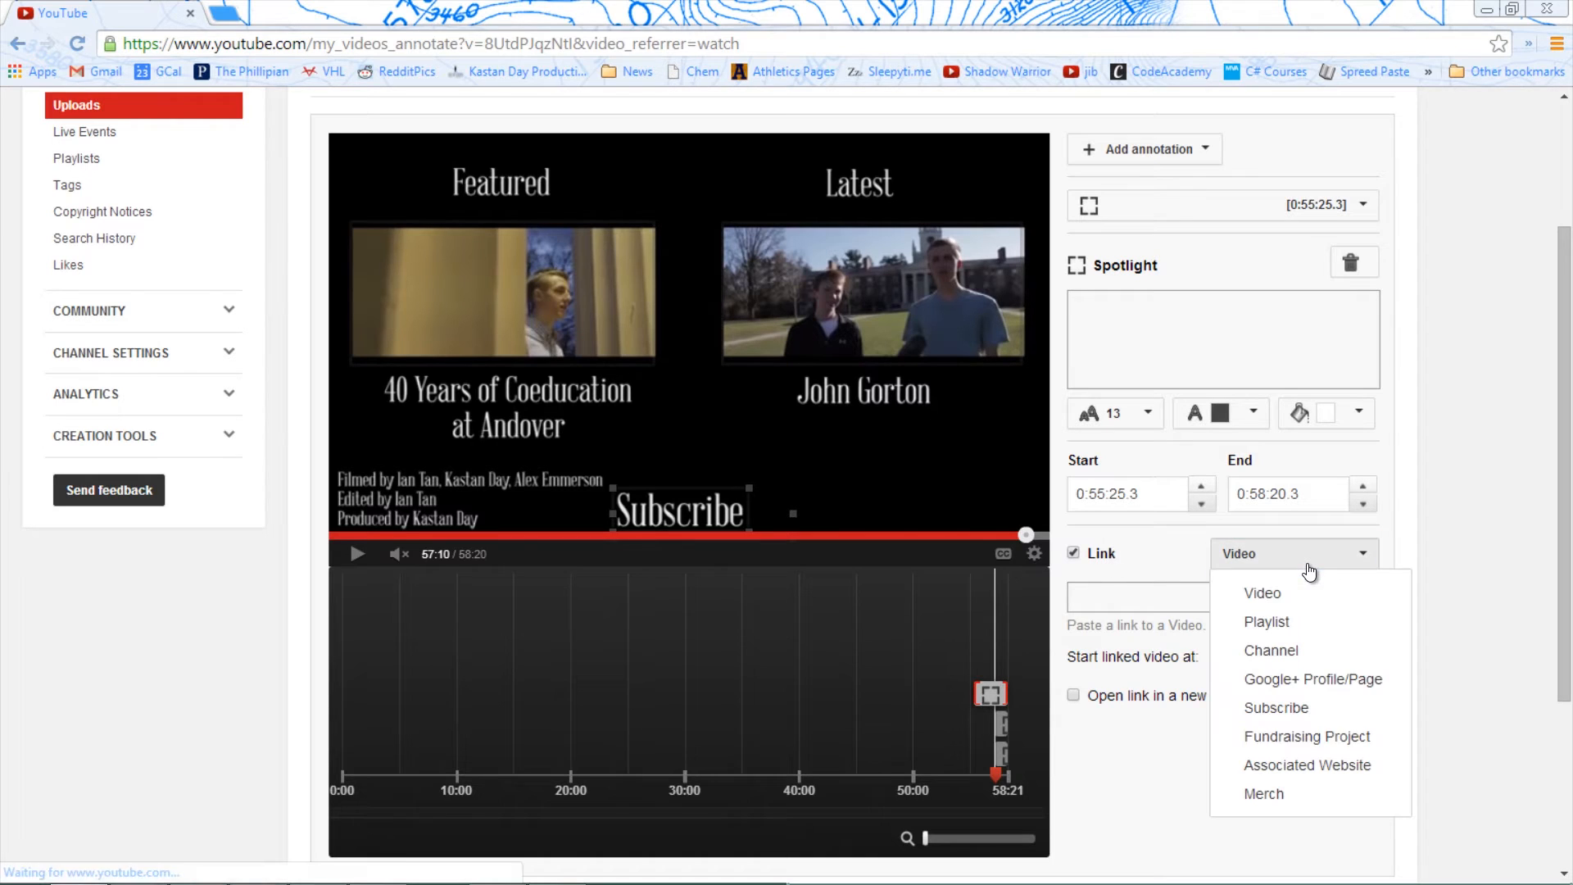
{"action": "left_click", "coordinate": [1299, 710]}
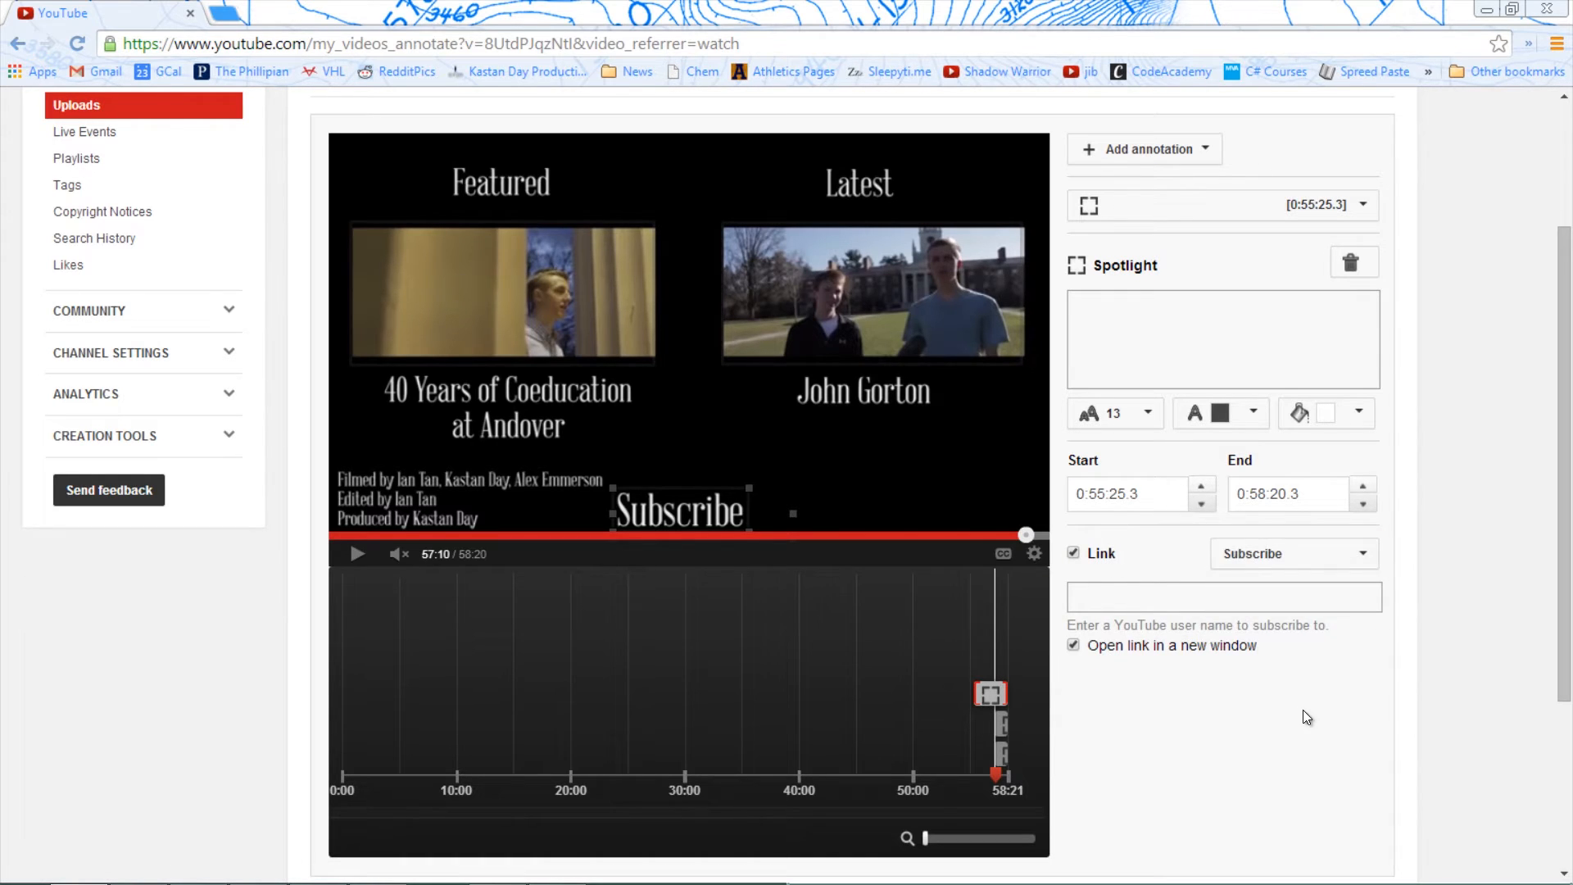
{"action": "left_click", "coordinate": [1294, 606]}
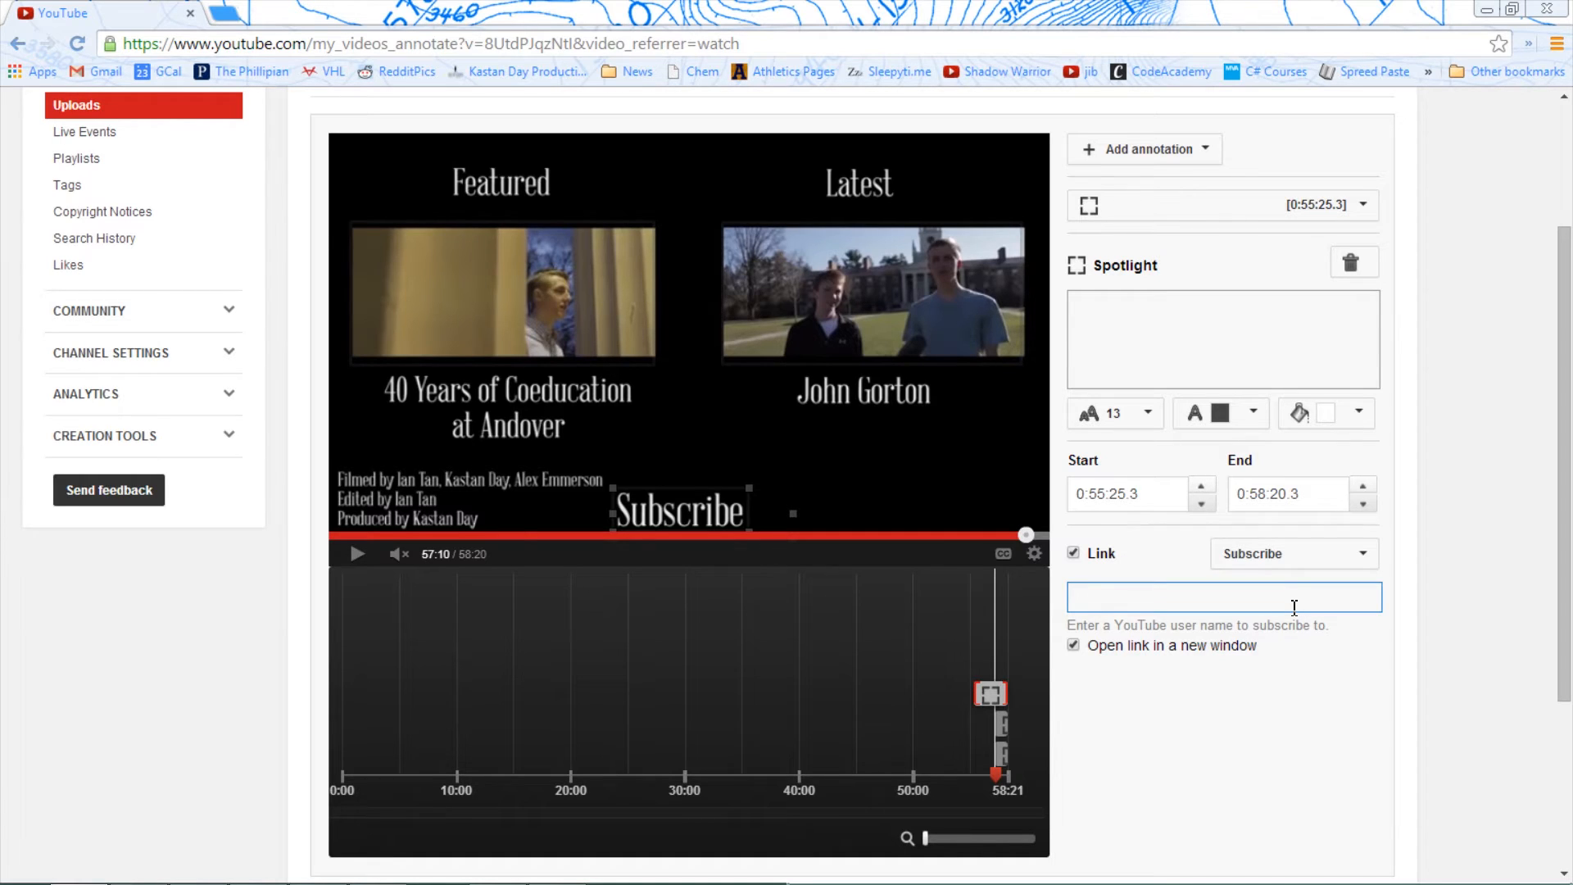
{"action": "type", "text": "phillipianvideo"}
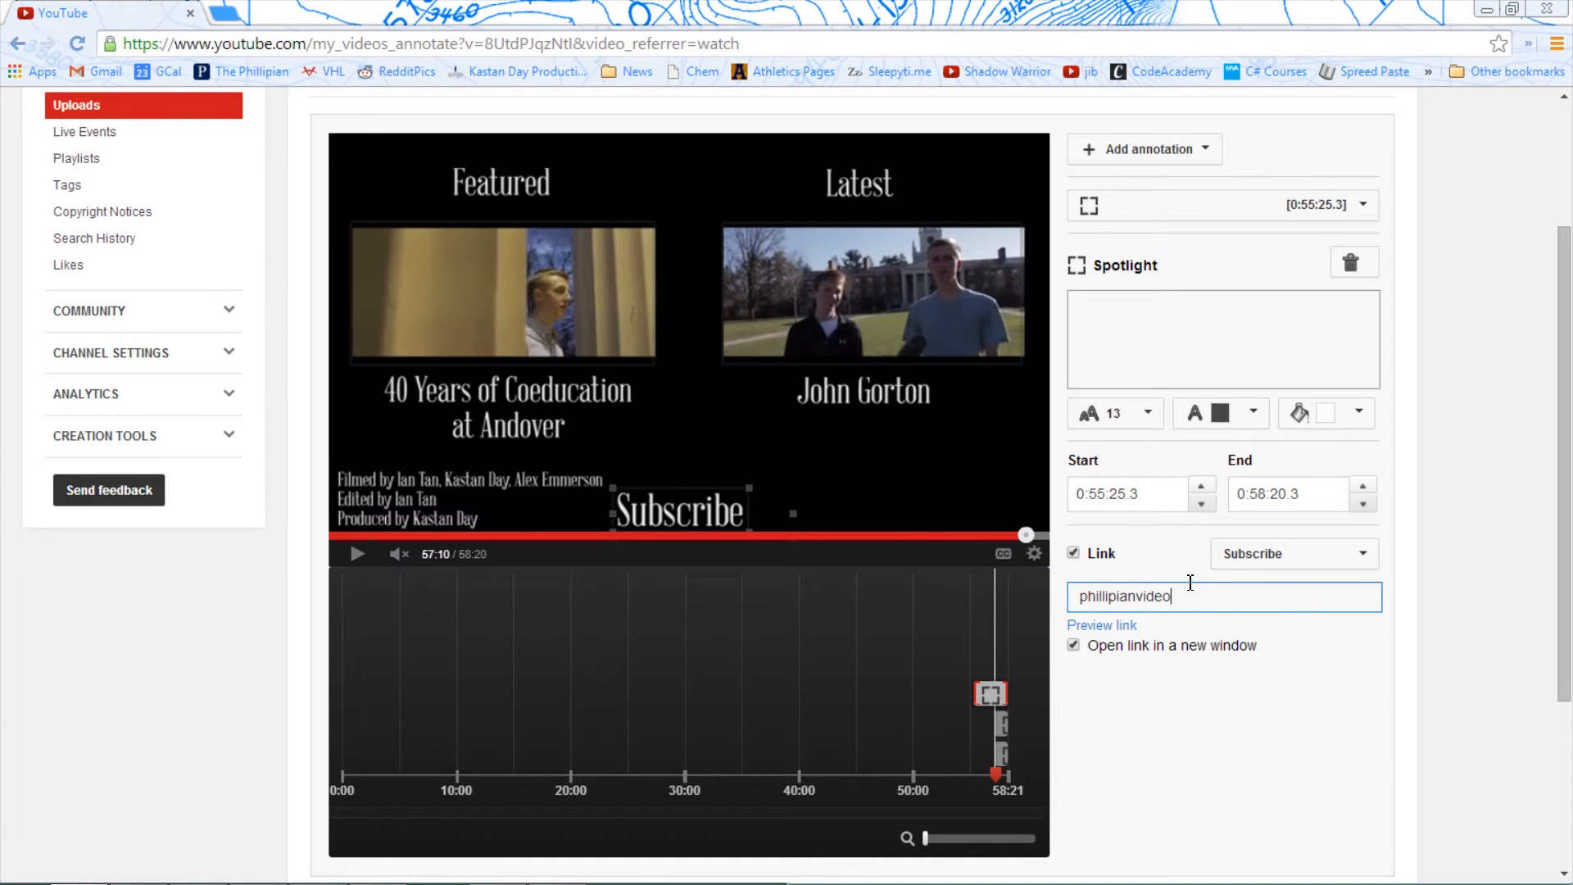
Preview the subscribe link's channel page and close it again.
{"action": "left_click", "coordinate": [1125, 626]}
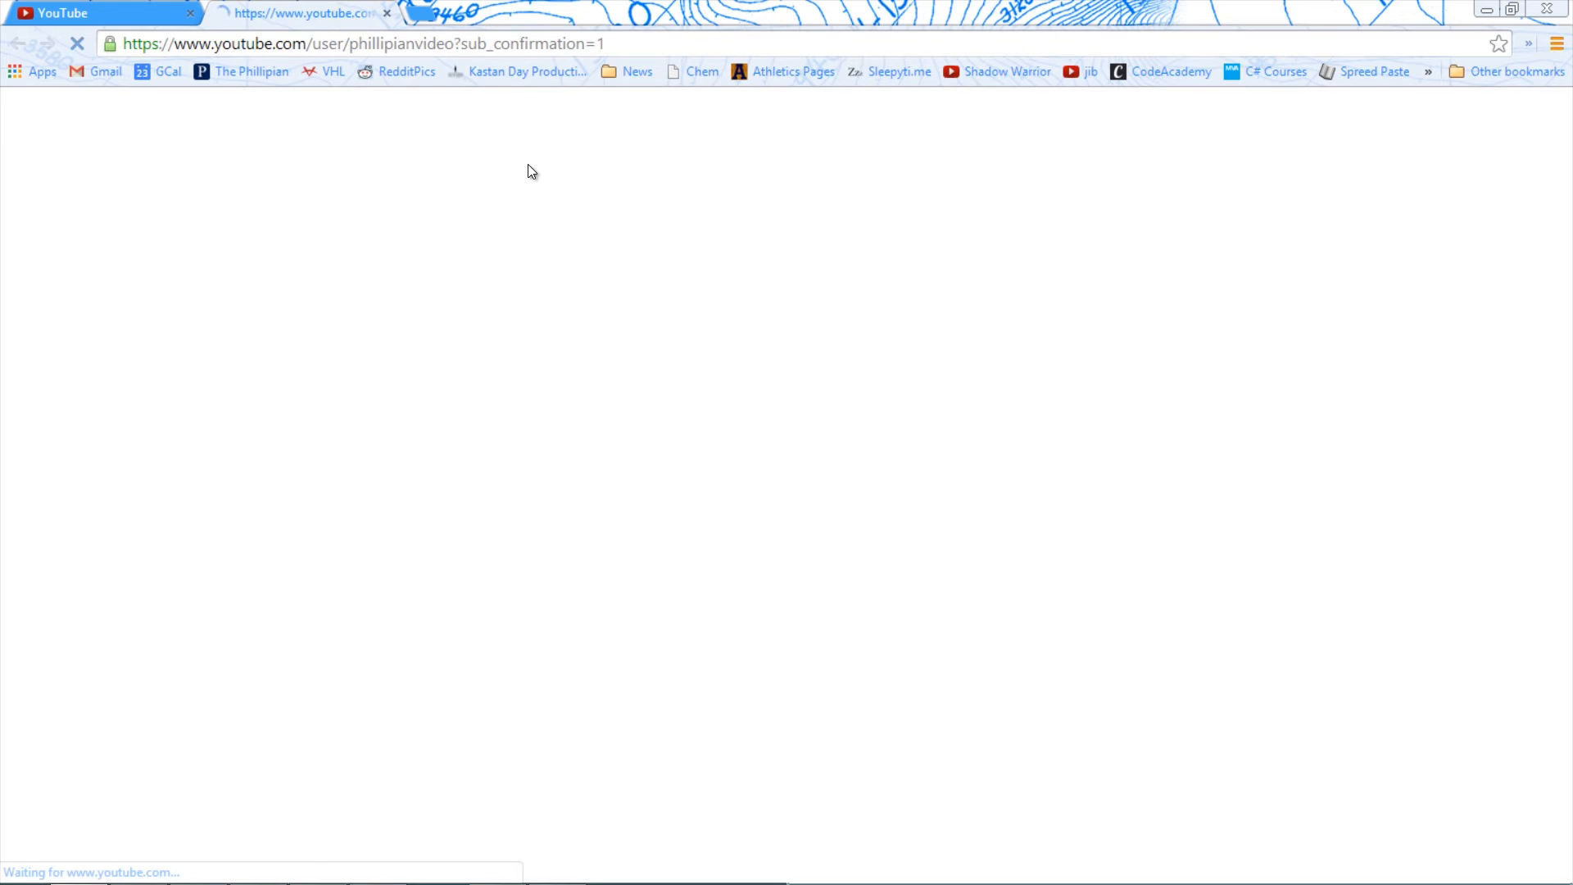
{"action": "scroll", "coordinate": [1252, 461], "scroll_direction": "down", "scroll_amount": 3}
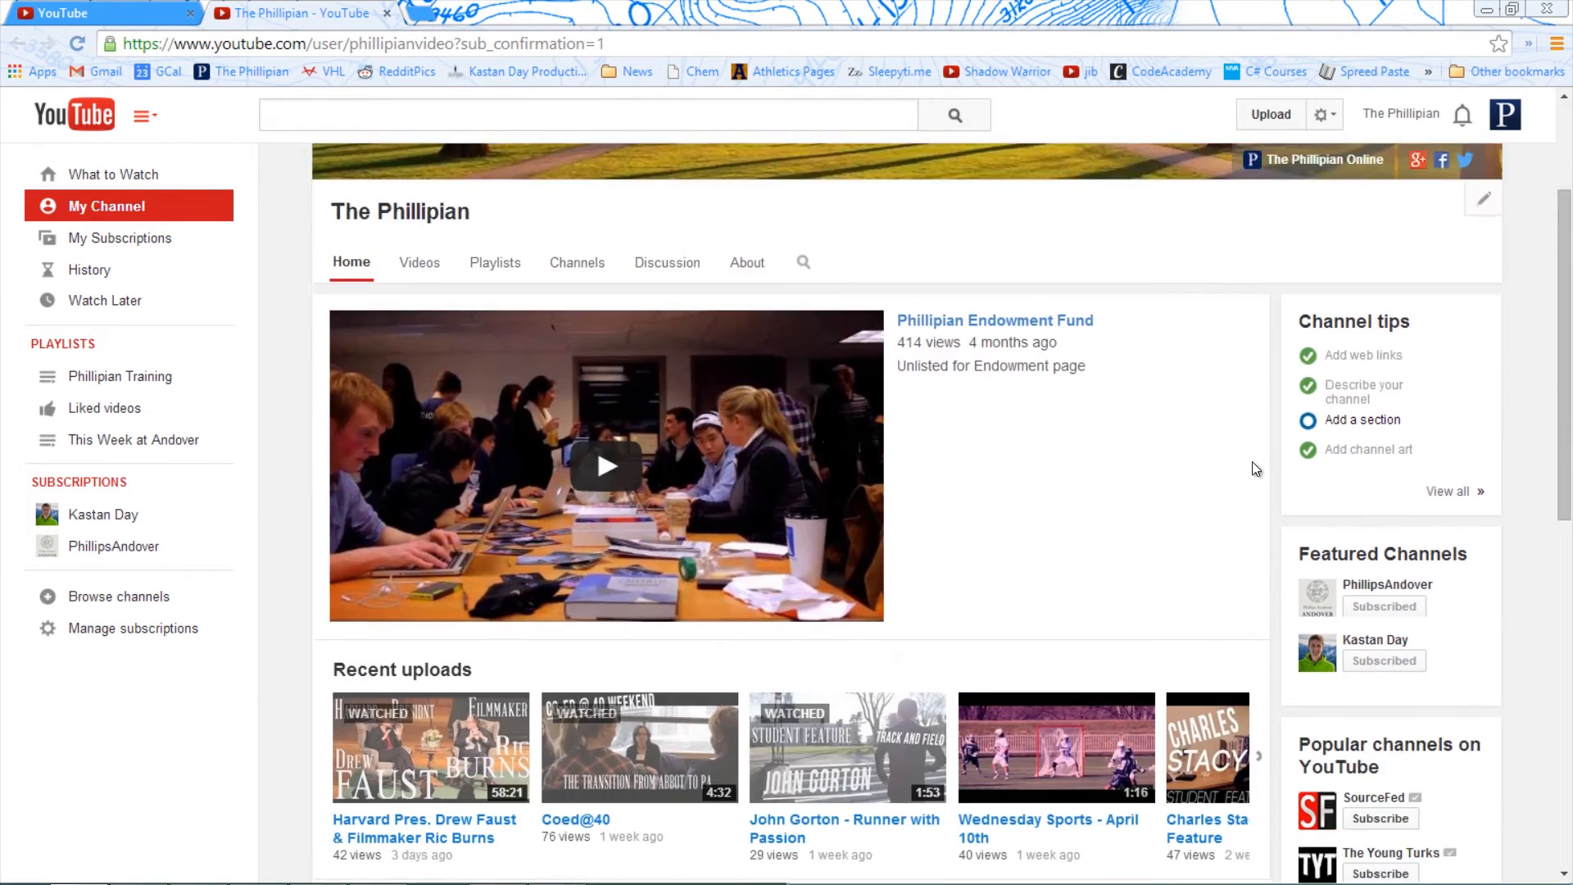
{"action": "scroll", "coordinate": [1260, 478], "scroll_direction": "up", "scroll_amount": 3}
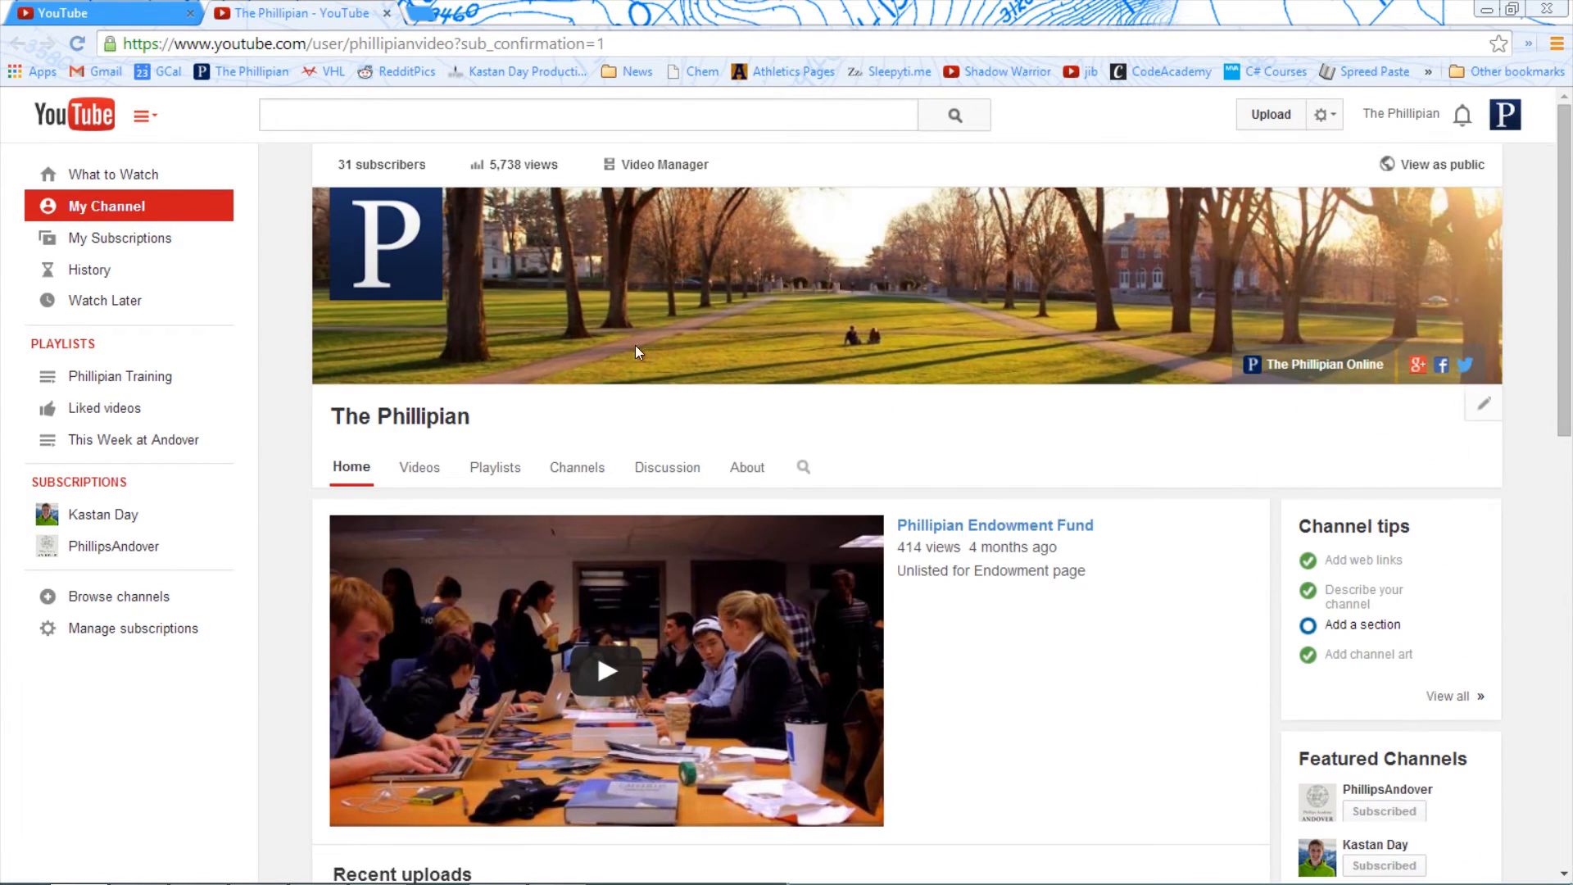
{"action": "left_click", "coordinate": [387, 12]}
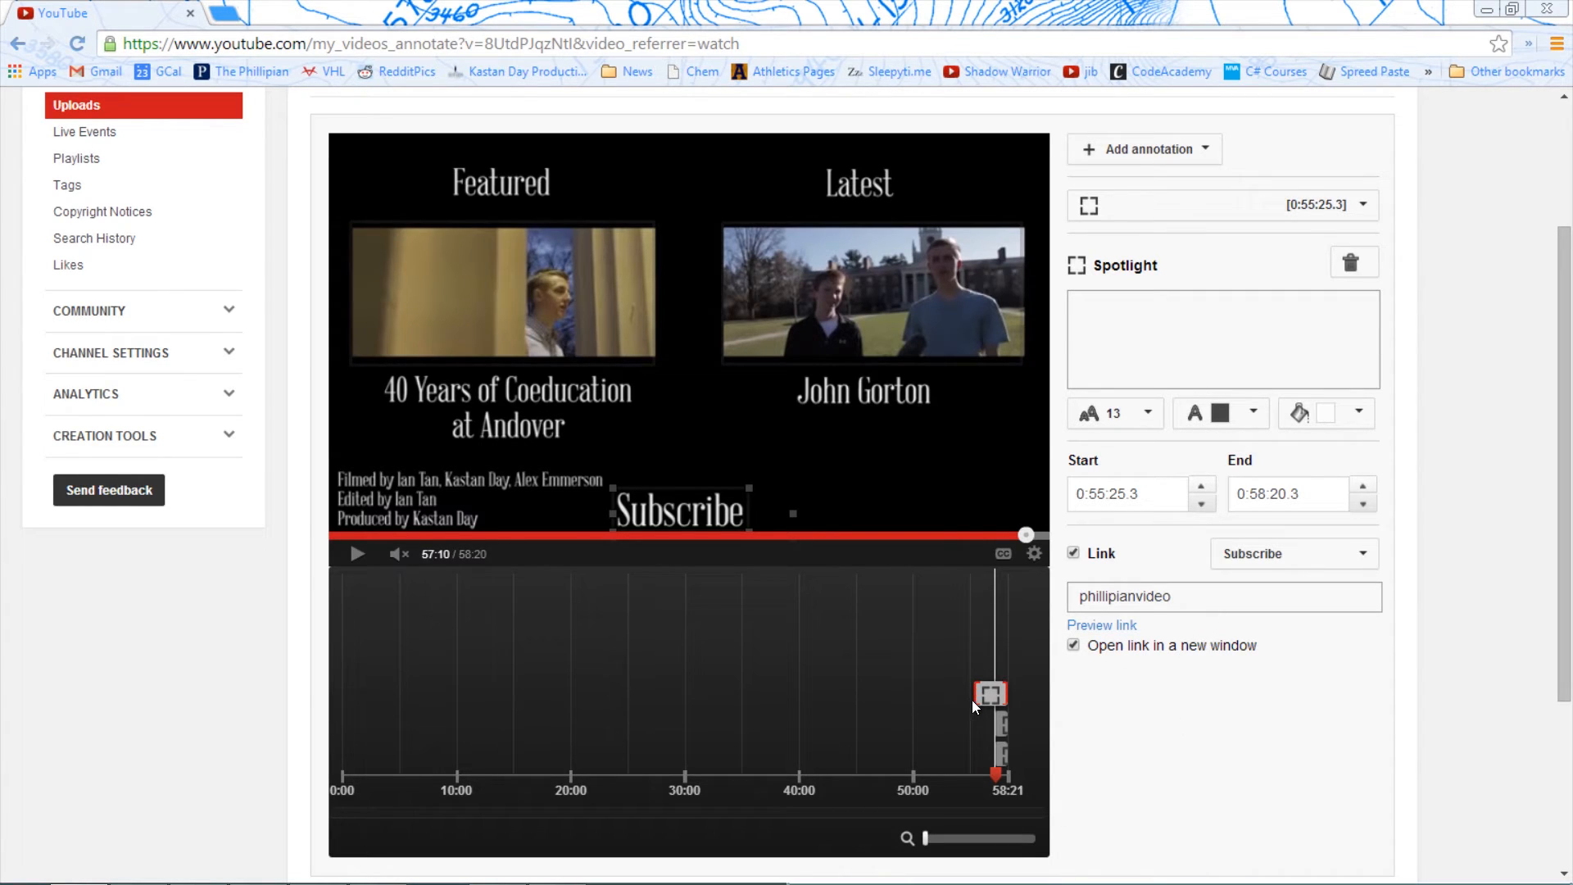
Trim the Subscribe spotlight to start at 0:57:10.4, and save and publish the annotations.
{"action": "left_click_drag", "start_coordinate": [973, 698], "coordinate": [993, 695]}
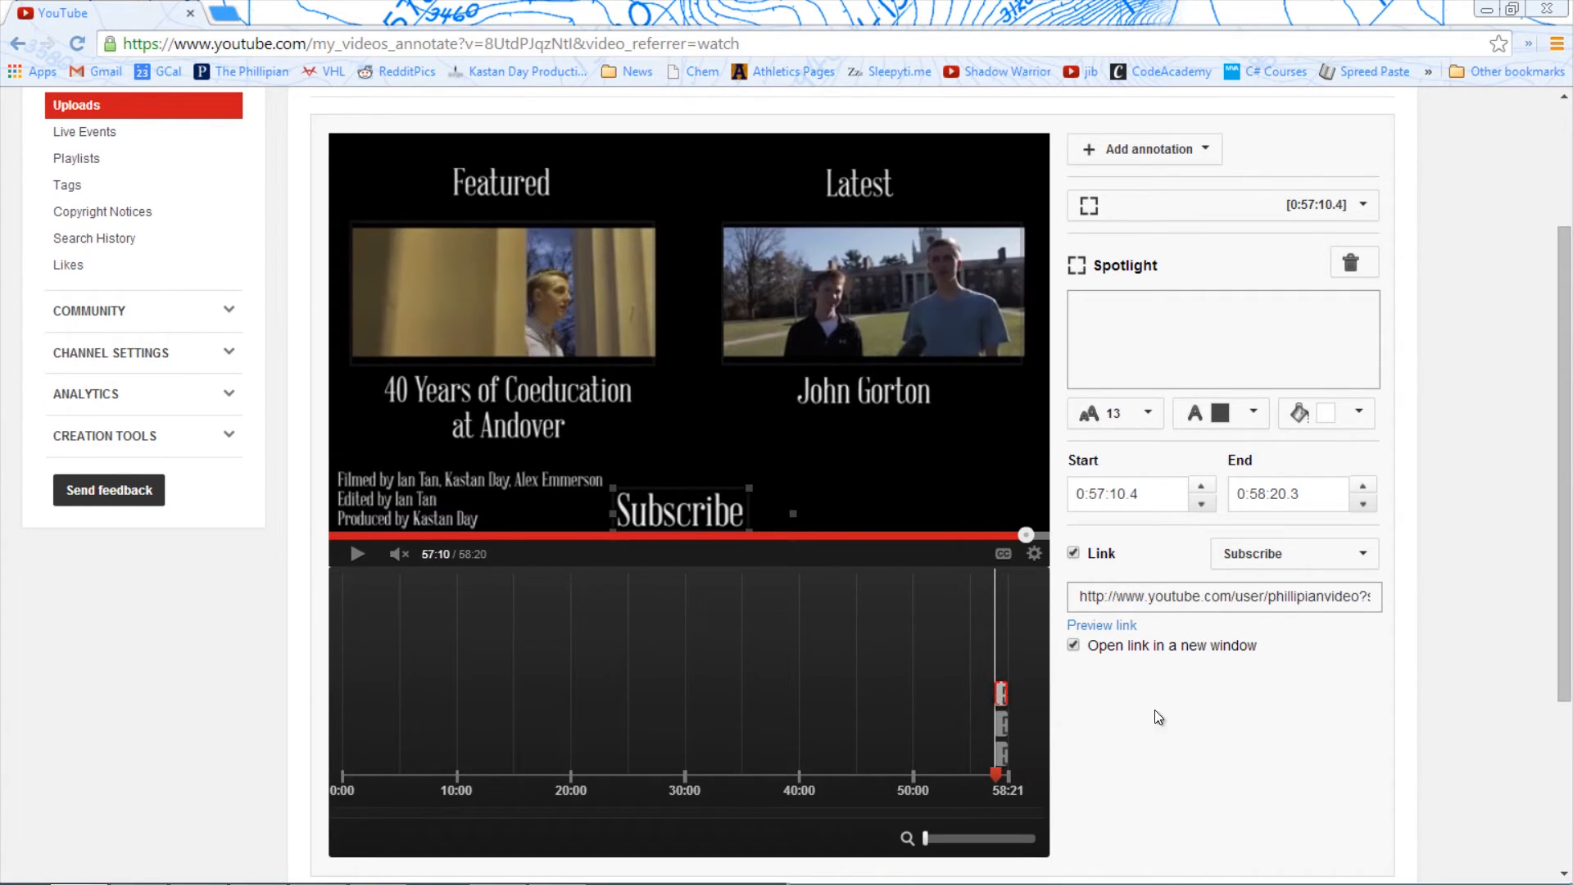
{"action": "scroll", "coordinate": [1160, 715], "scroll_direction": "down", "scroll_amount": 4}
{"action": "scroll", "coordinate": [1163, 713], "scroll_direction": "up", "scroll_amount": 7}
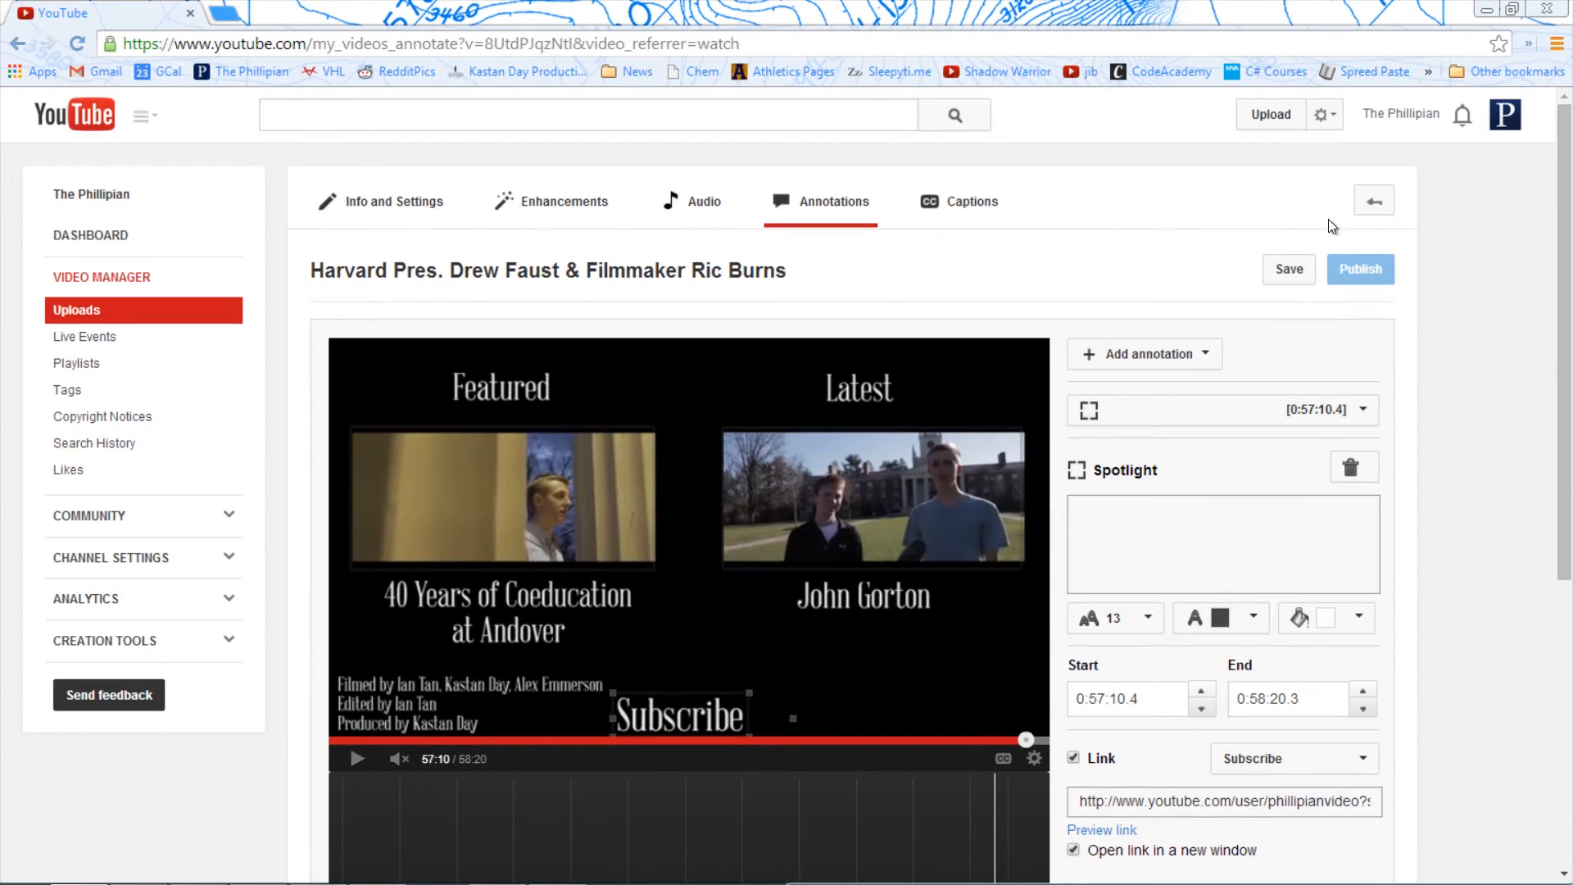
{"action": "left_click", "coordinate": [1275, 272]}
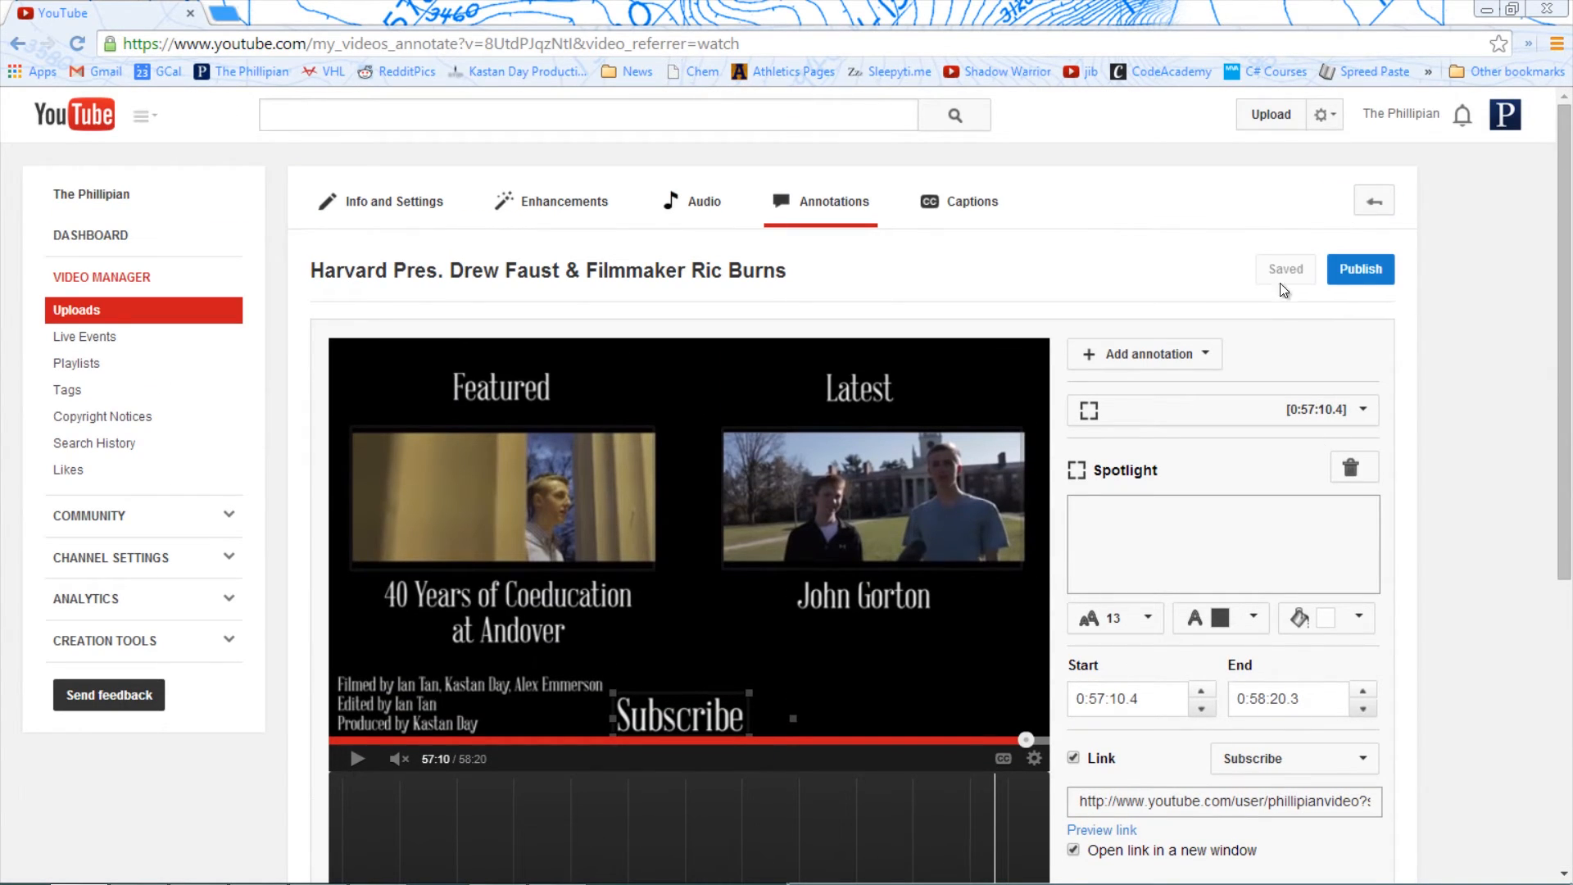
{"action": "left_click", "coordinate": [1353, 272]}
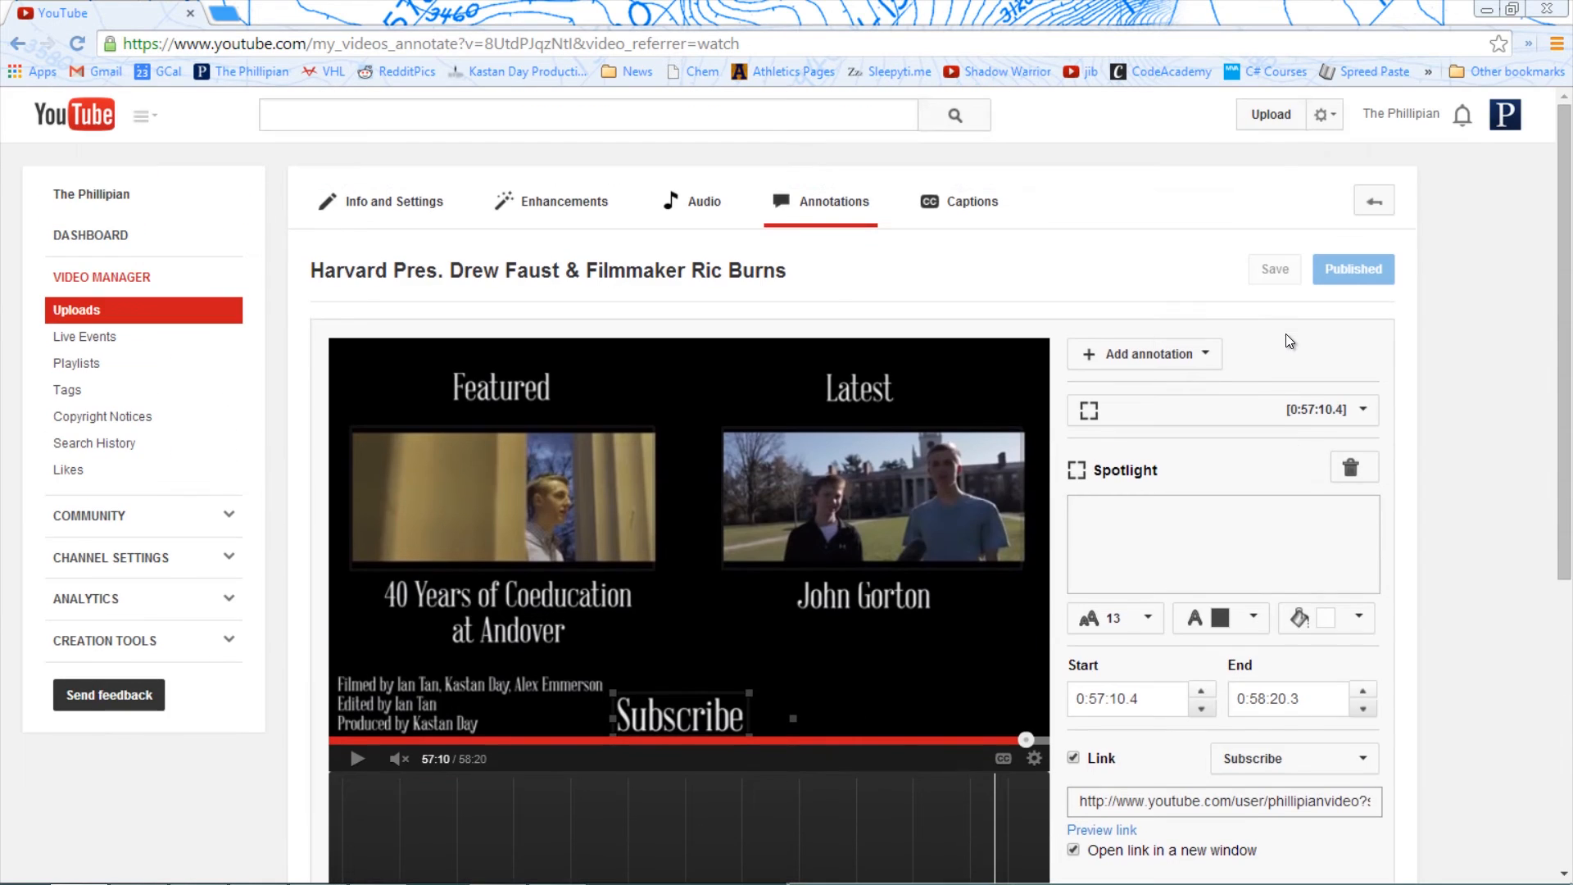
Open the Drew Faust and Ric Burns video's watch page and skip playback ahead to the end screen near 57:00.
{"action": "left_click", "coordinate": [581, 278]}
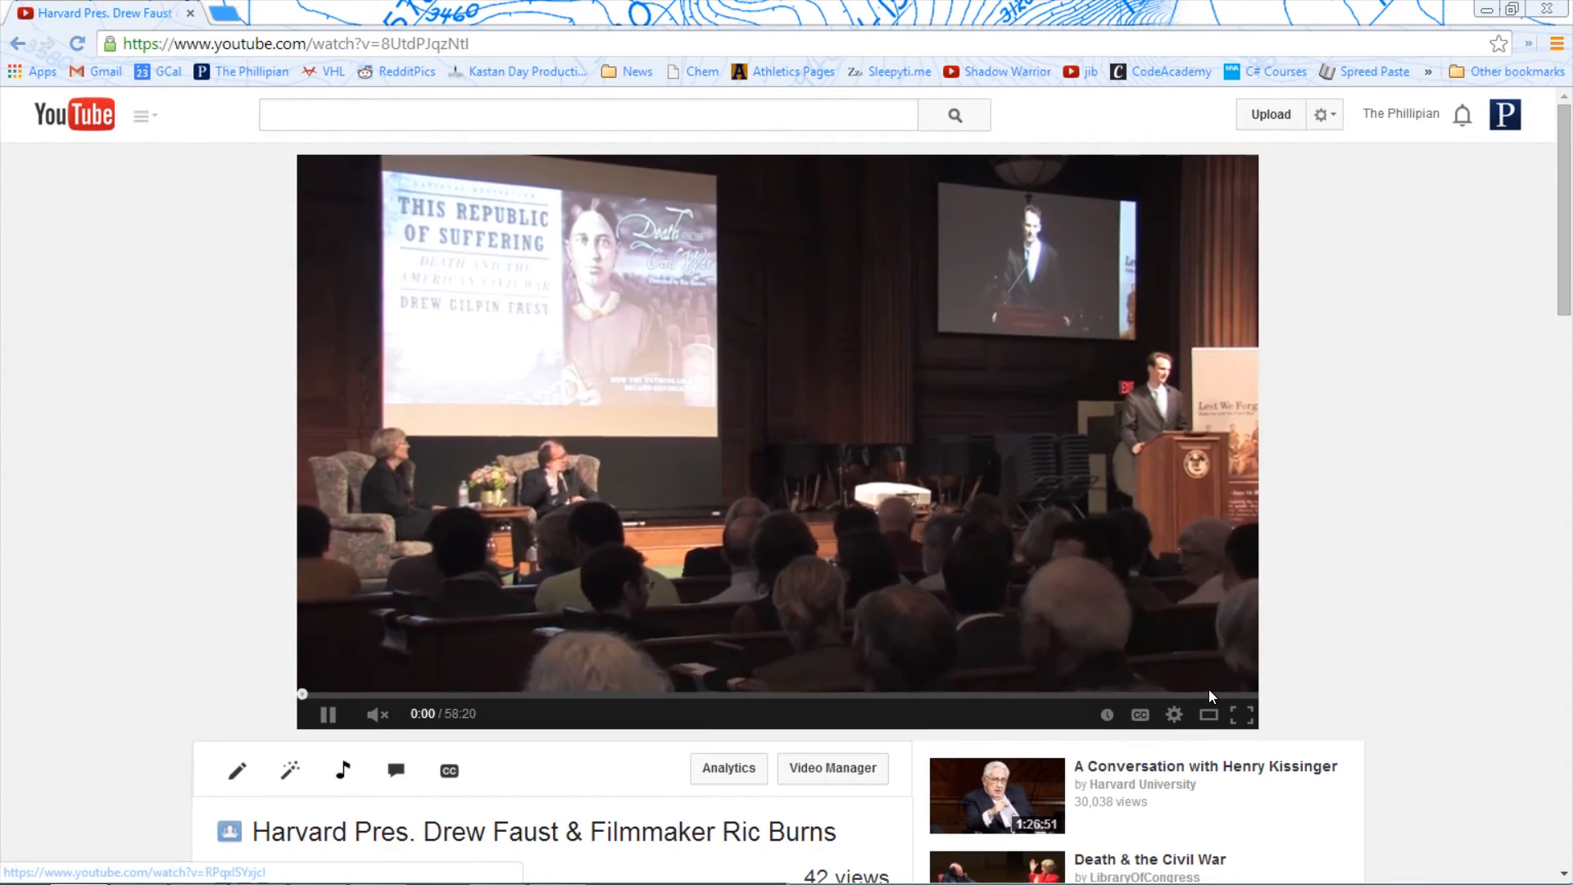
{"action": "left_click", "coordinate": [1228, 696]}
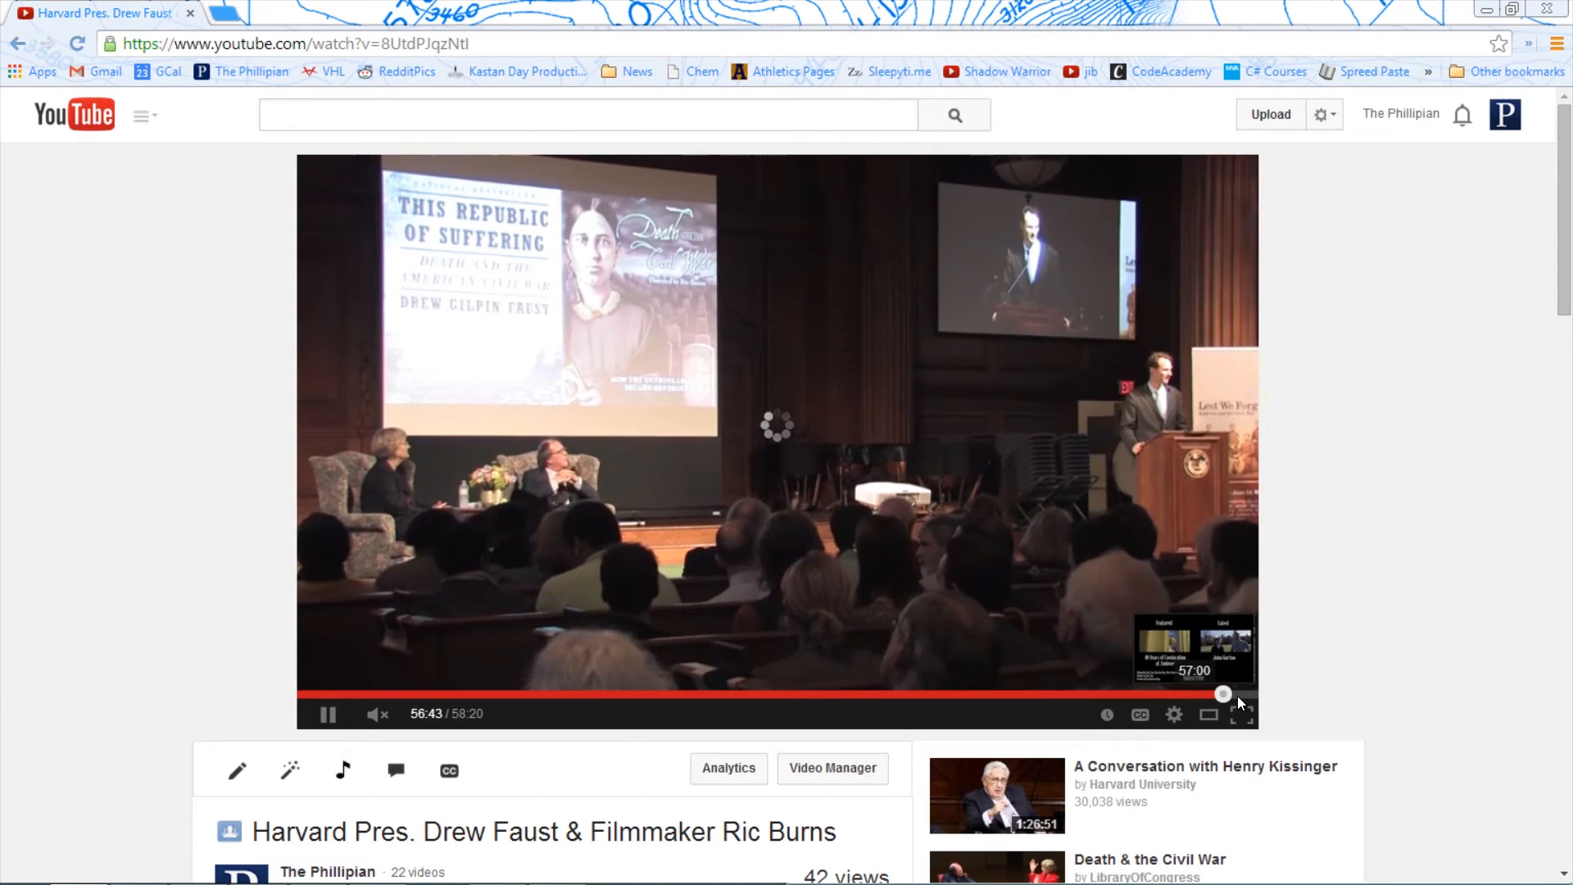
{"action": "left_click", "coordinate": [1237, 695]}
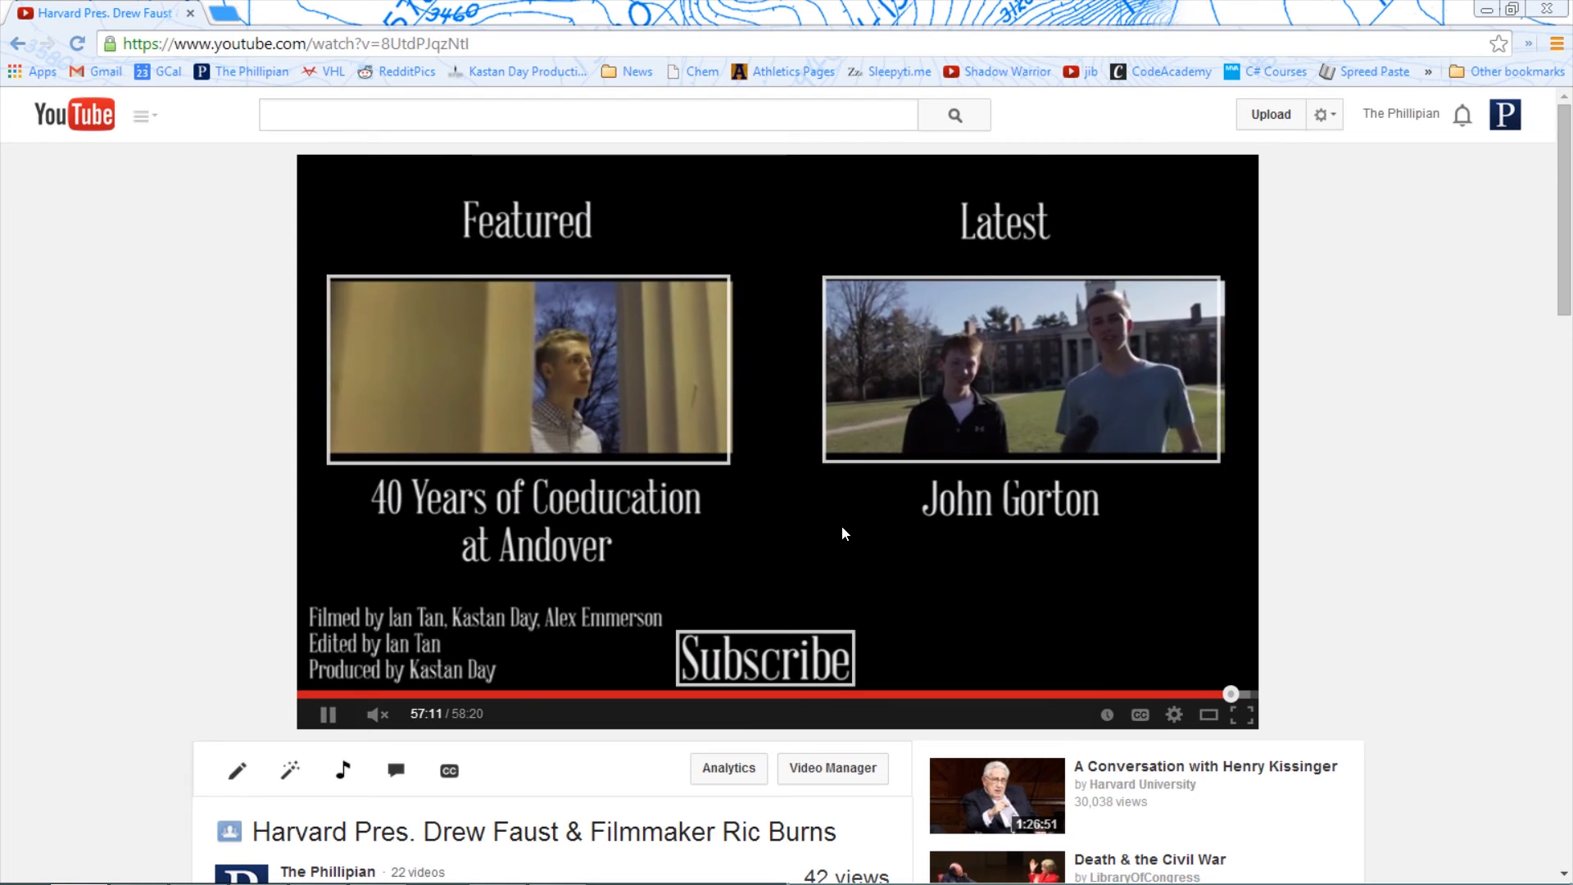
Test the Featured, Latest and Subscribe spotlight links on the end screen, closing each page they open.
{"action": "left_click", "coordinate": [604, 395]}
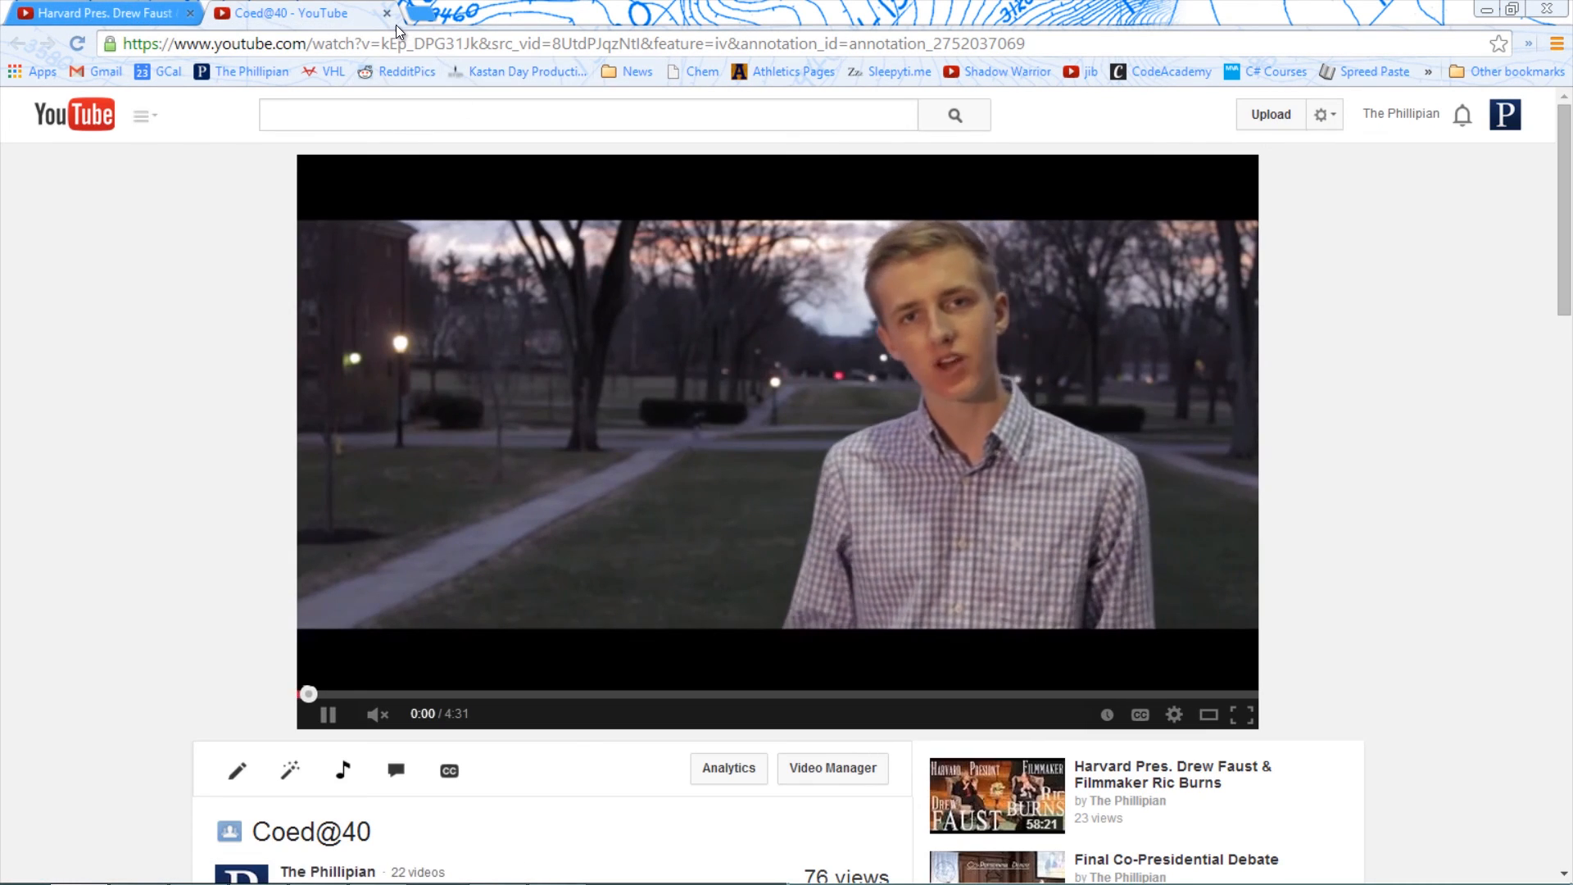
{"action": "left_click", "coordinate": [387, 13]}
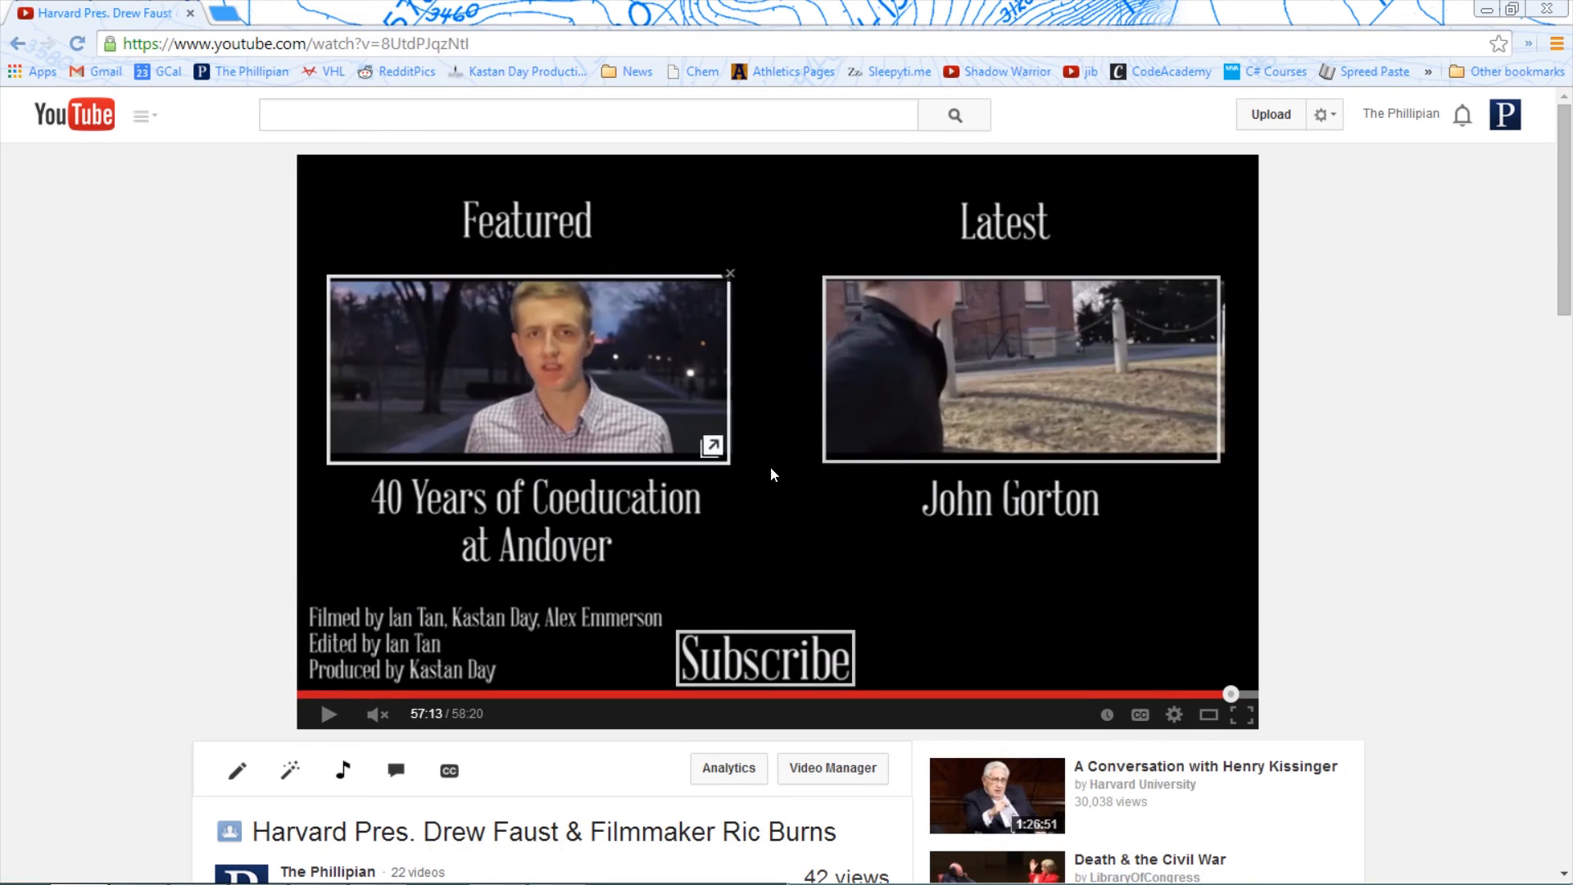
{"action": "left_click", "coordinate": [996, 416]}
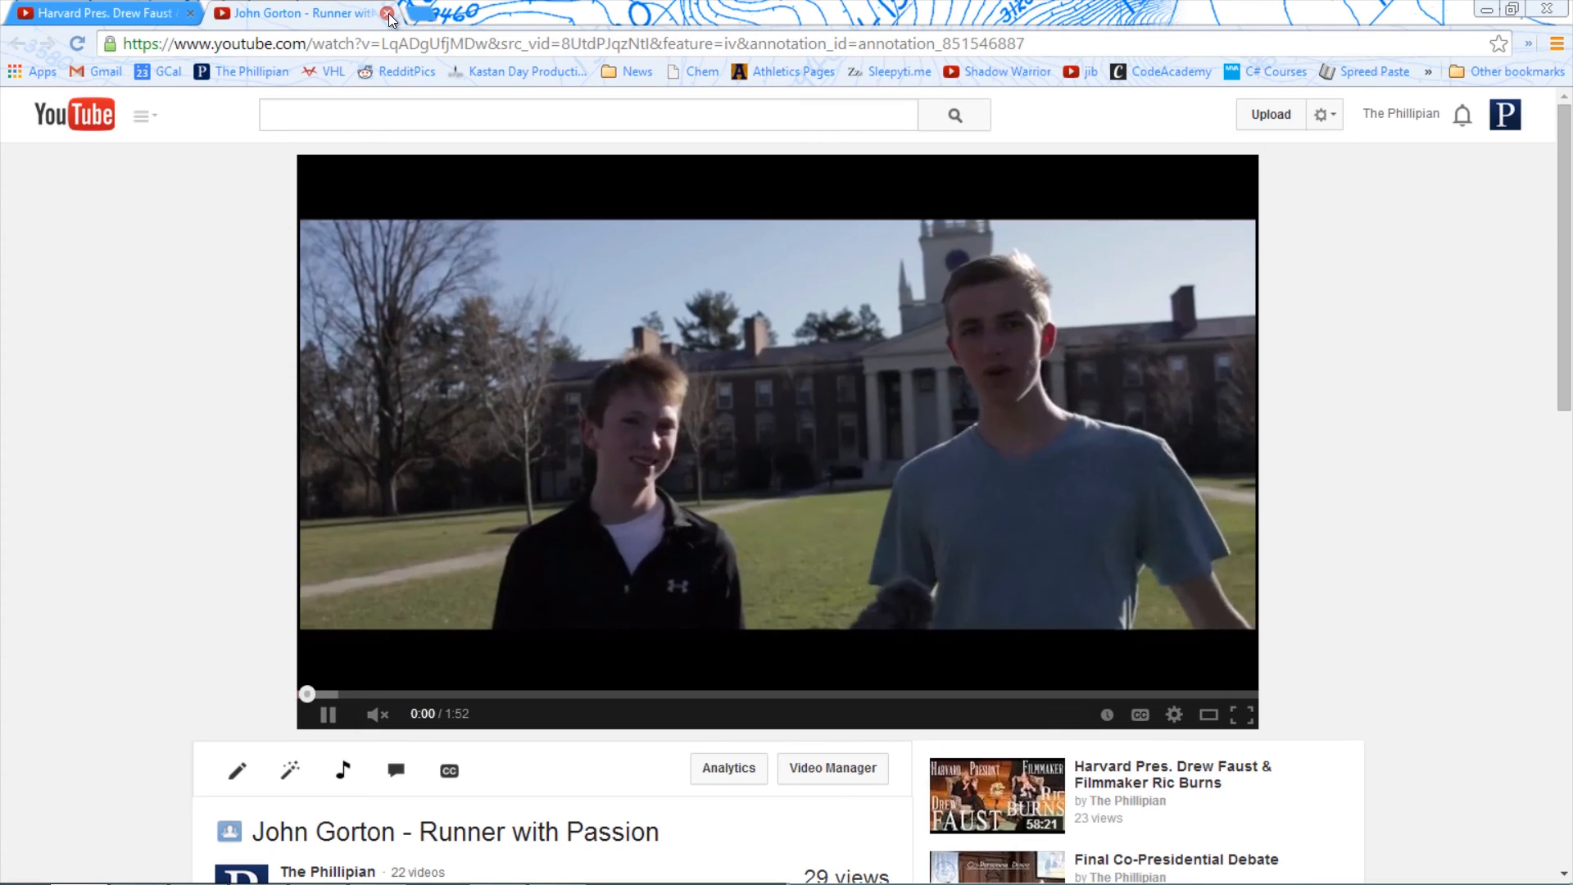
{"action": "left_click", "coordinate": [388, 14]}
{"action": "left_click", "coordinate": [775, 665]}
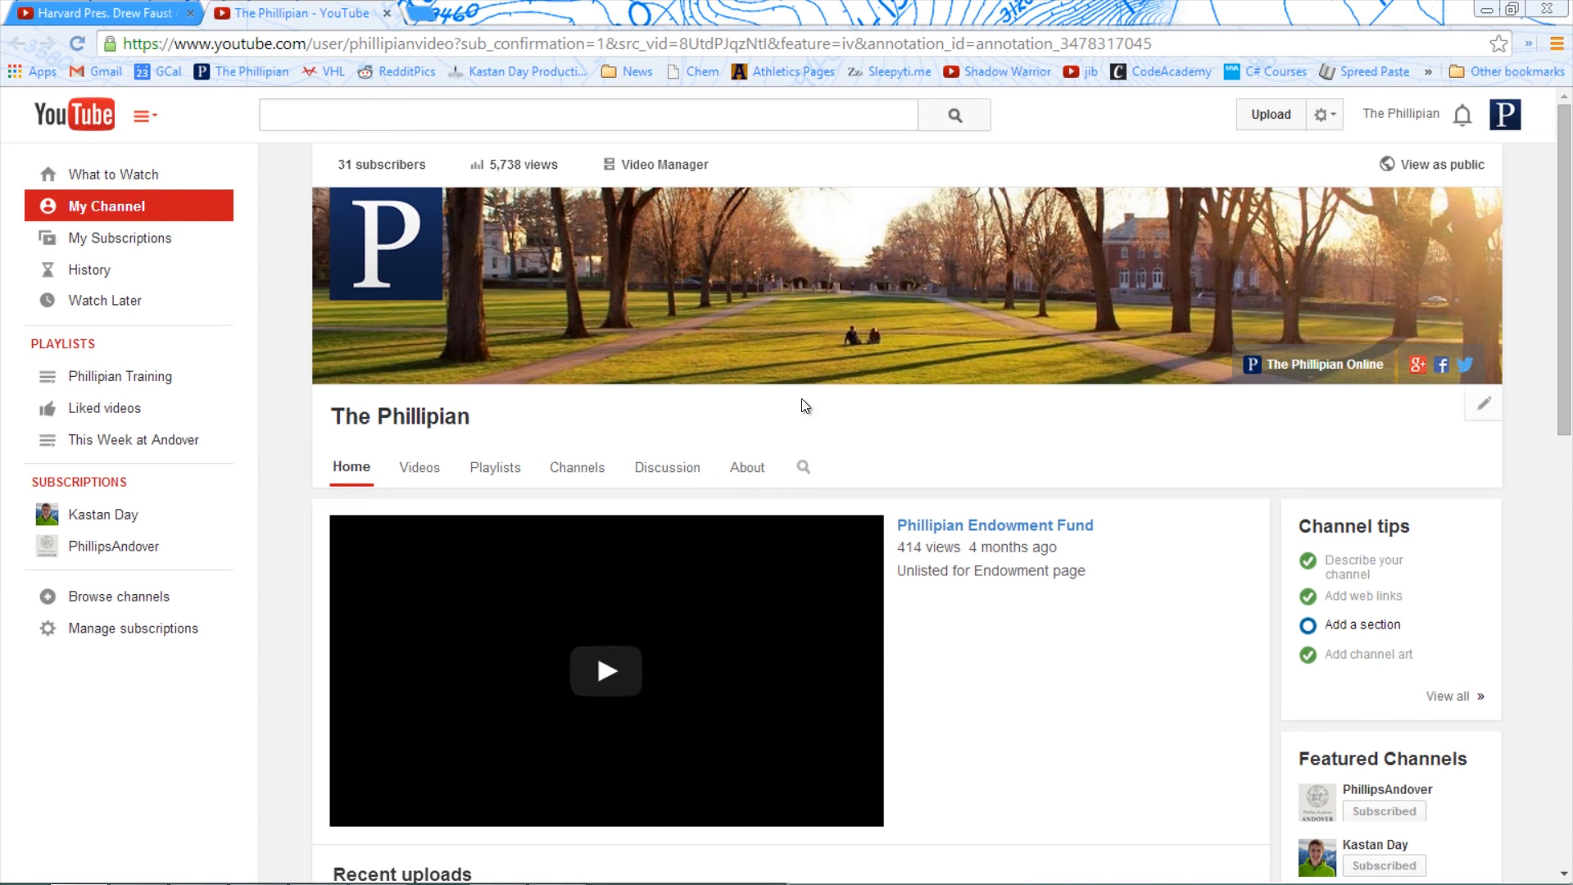
{"action": "left_click", "coordinate": [388, 15]}
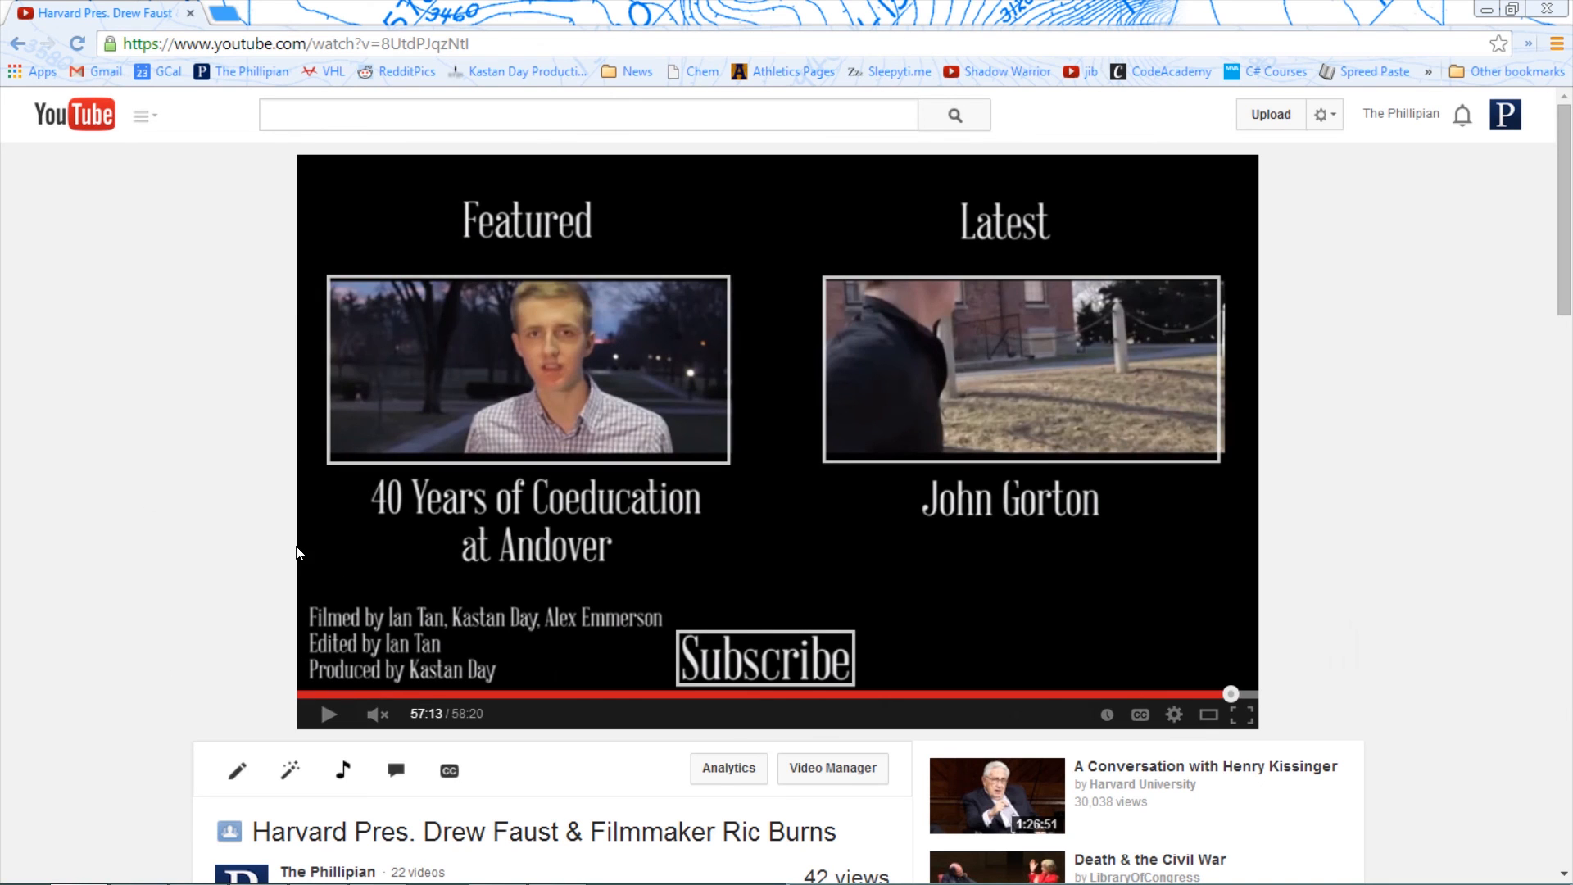
{"action": "scroll", "coordinate": [164, 539], "scroll_direction": "down", "scroll_amount": 8}
{"action": "scroll", "coordinate": [98, 598], "scroll_direction": "up", "scroll_amount": 8}
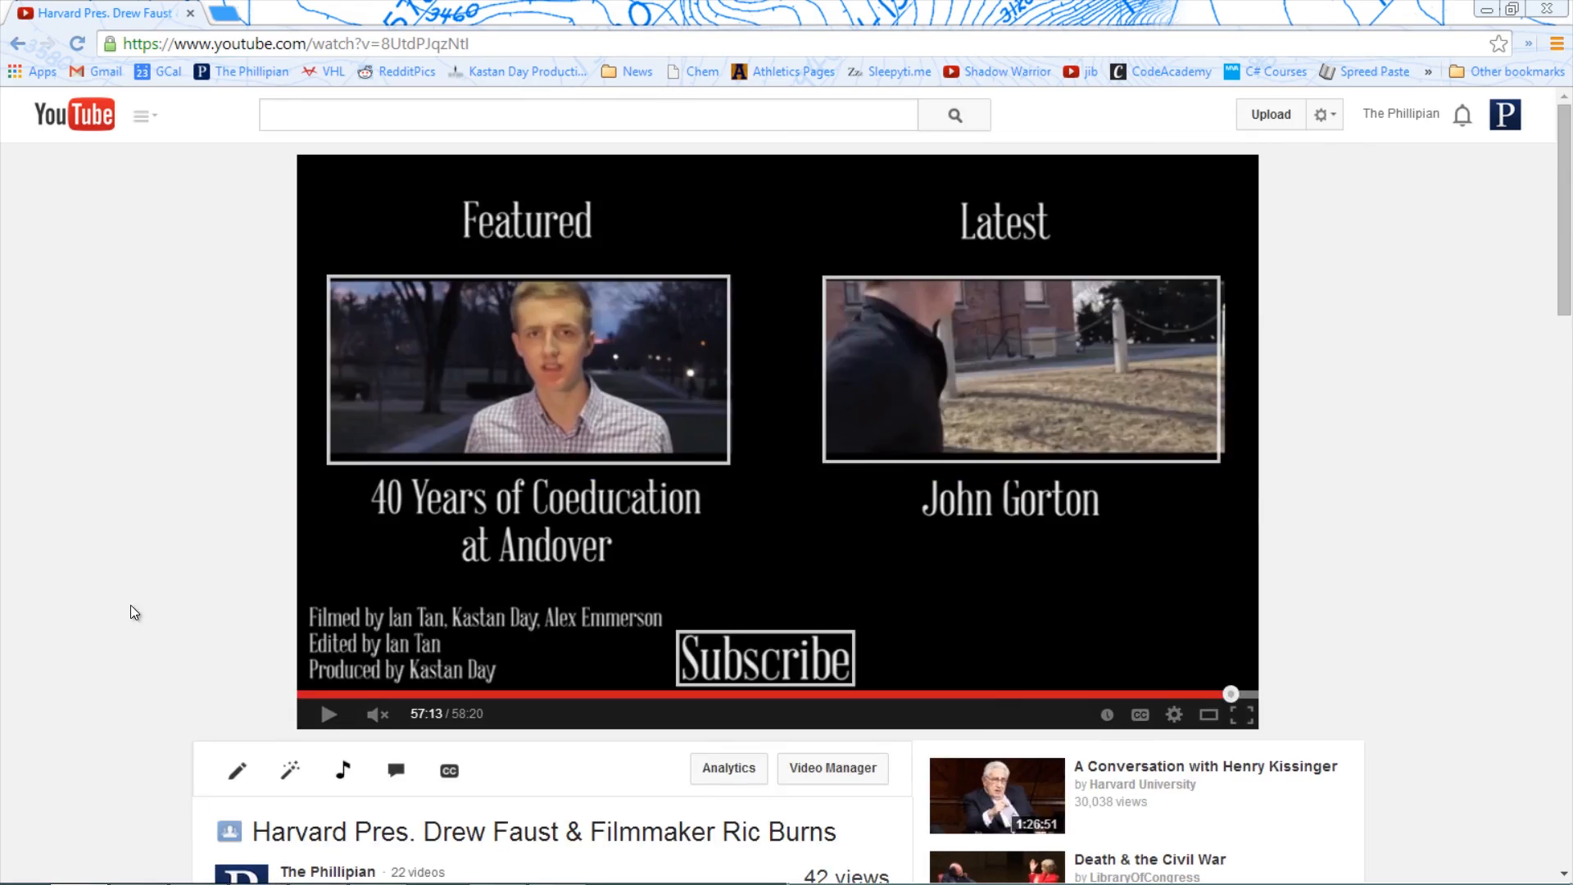